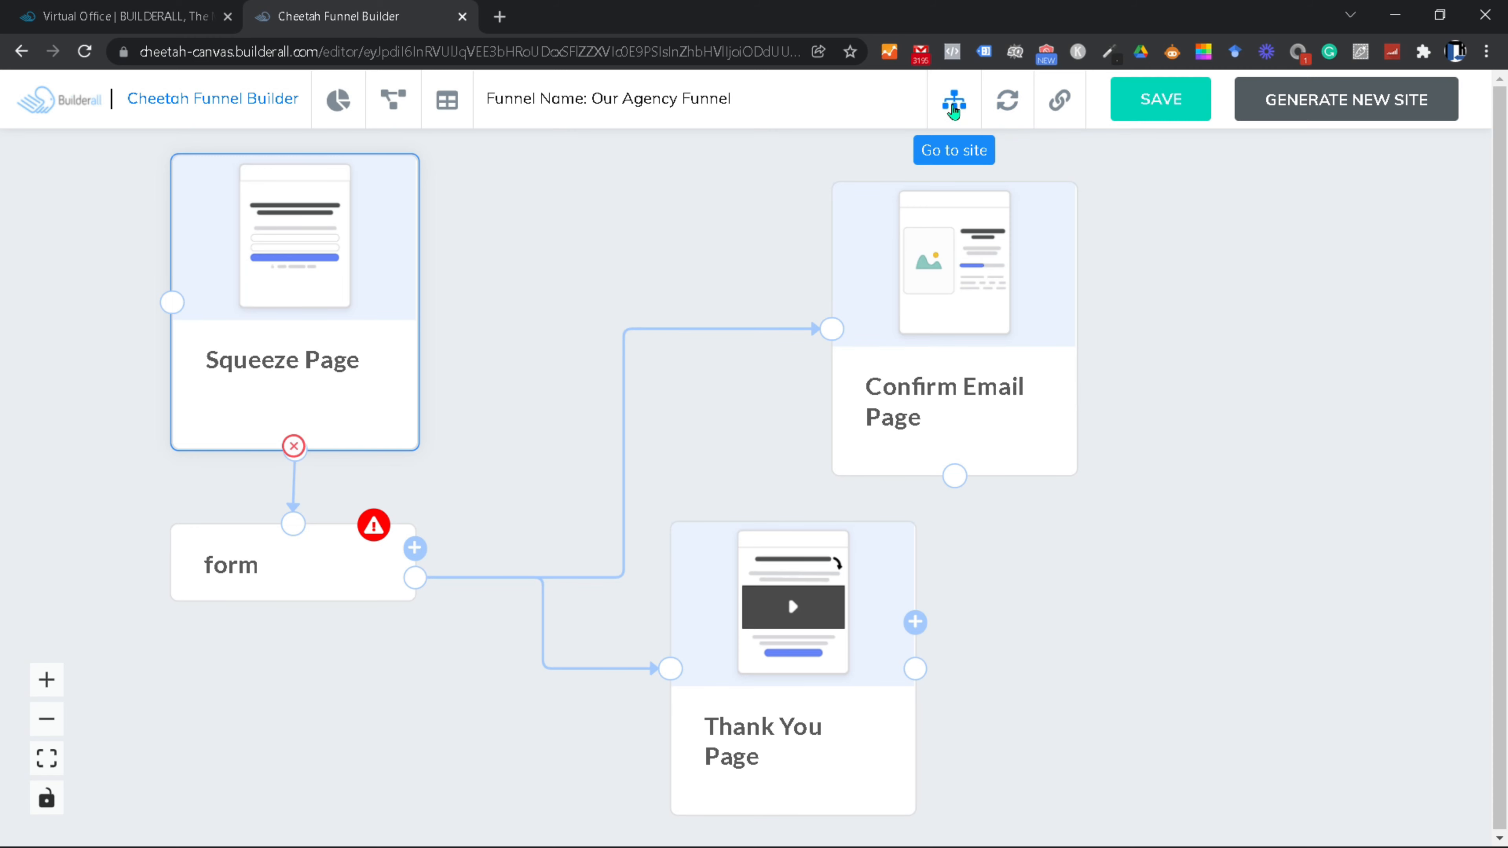
# Step: Glance at the connected website's pages dashboard, then return to the funnel canvas
pyautogui.click(954, 107)
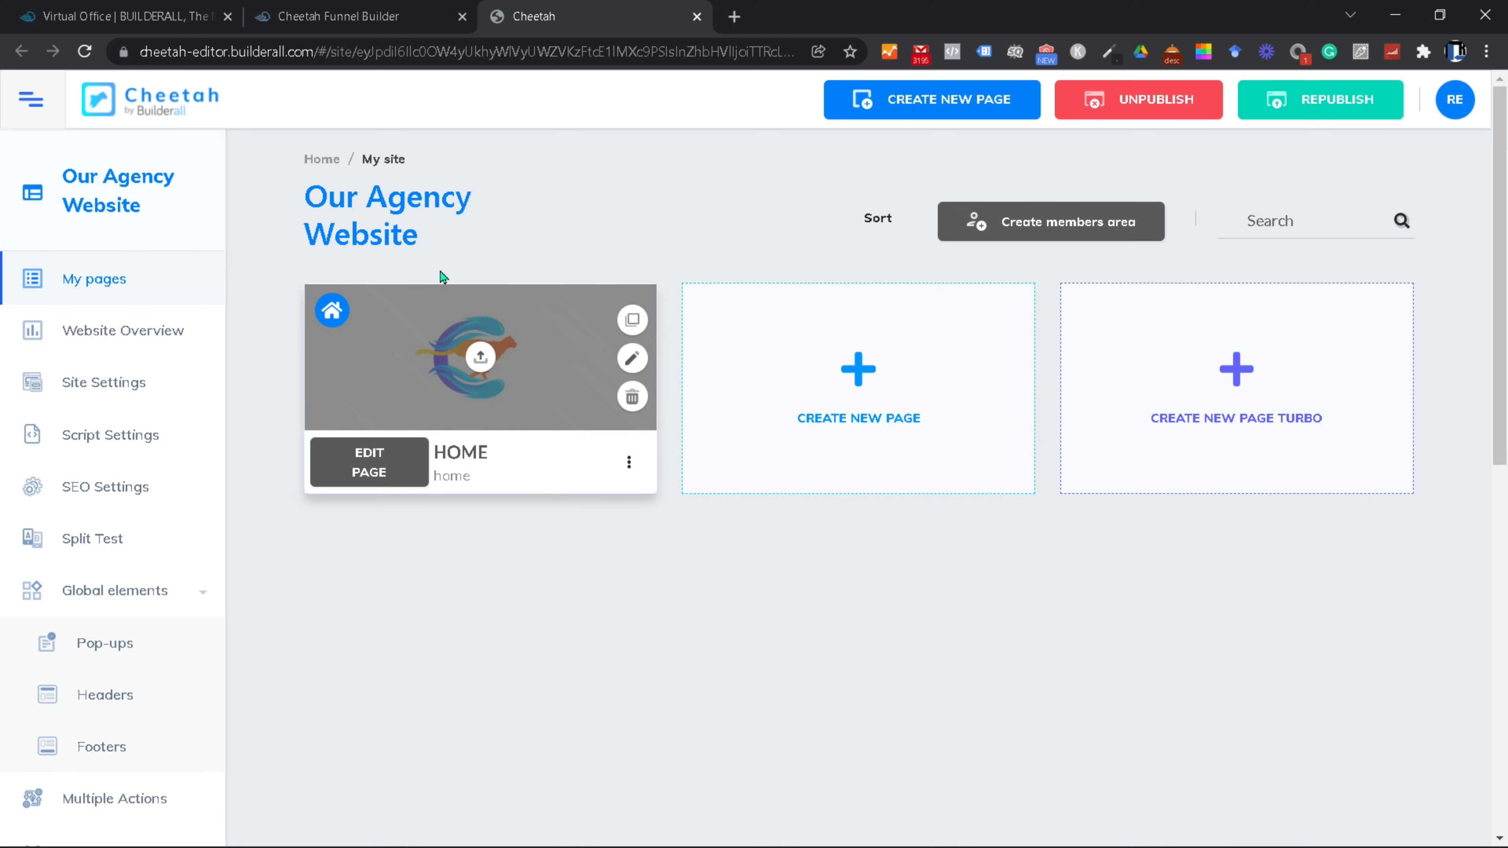
pyautogui.click(697, 17)
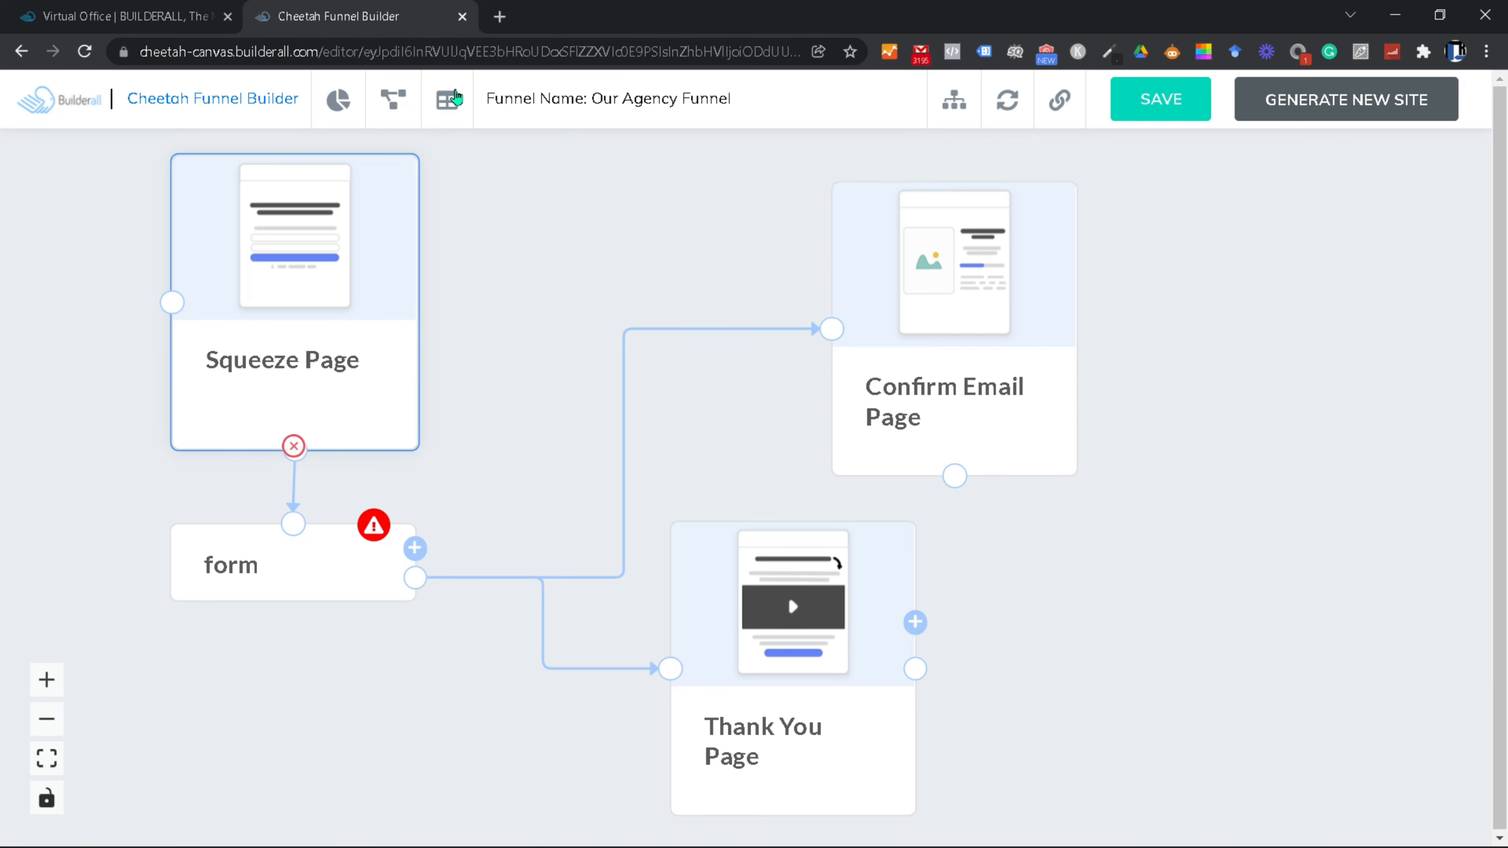
pyautogui.click(1246, 403)
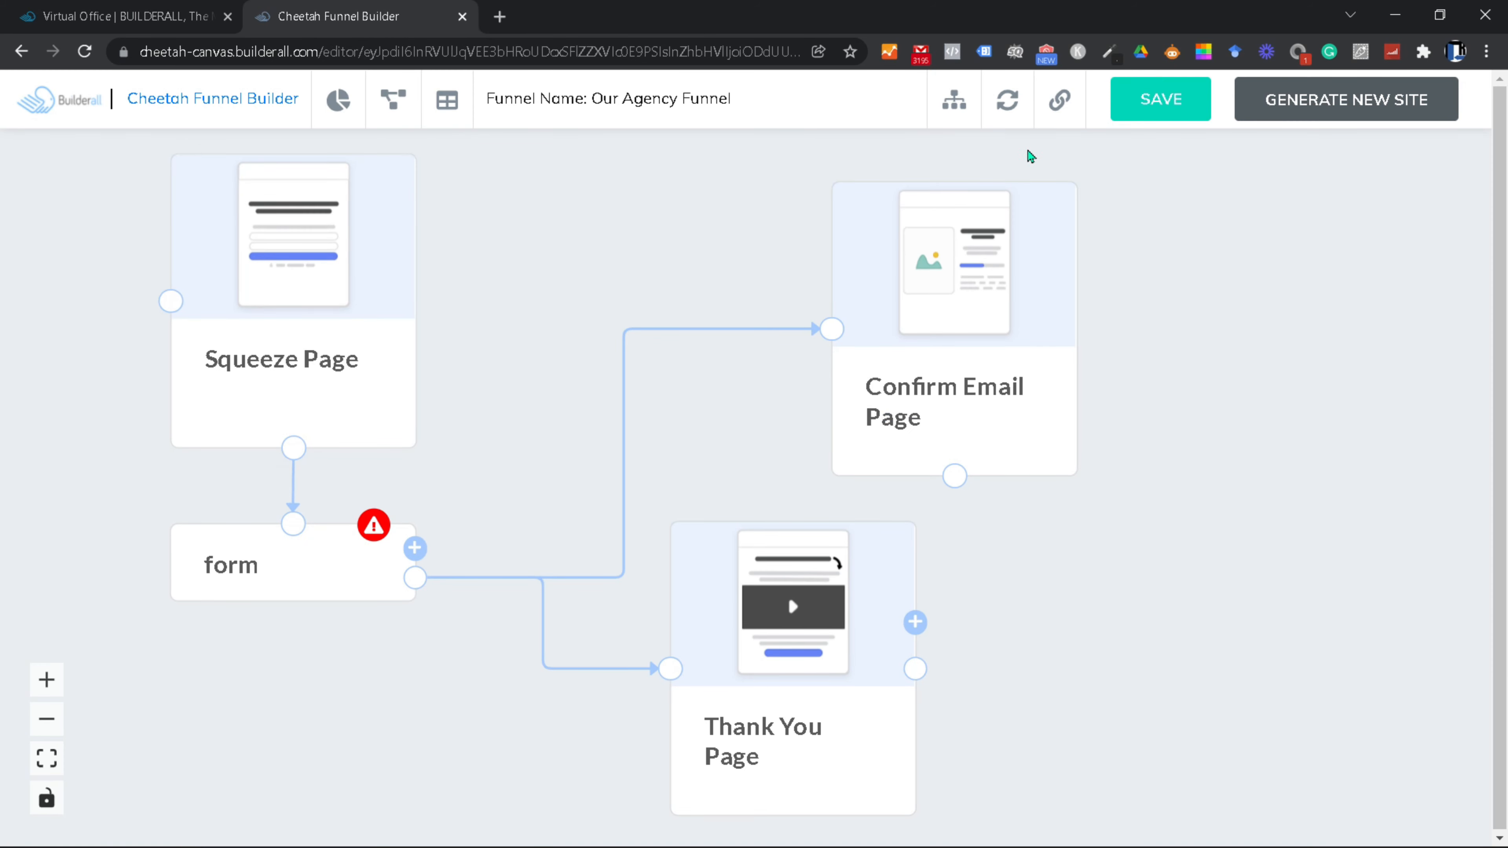
# Step: In Sync website, try adding Home to the funnel, cancel it, and collapse Missing Pages on Funnel
pyautogui.click(1007, 101)
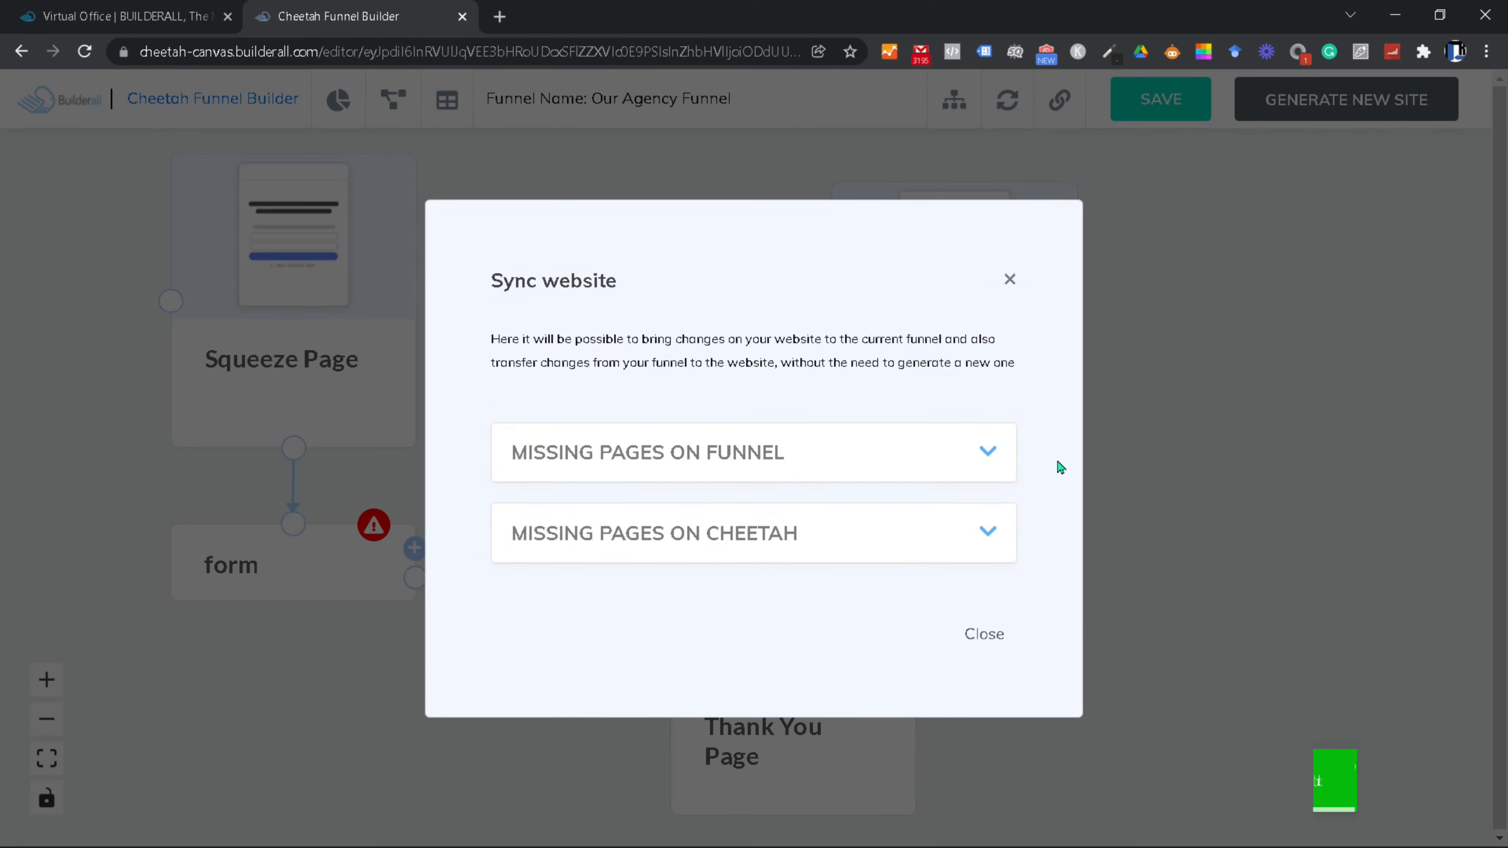
pyautogui.click(984, 457)
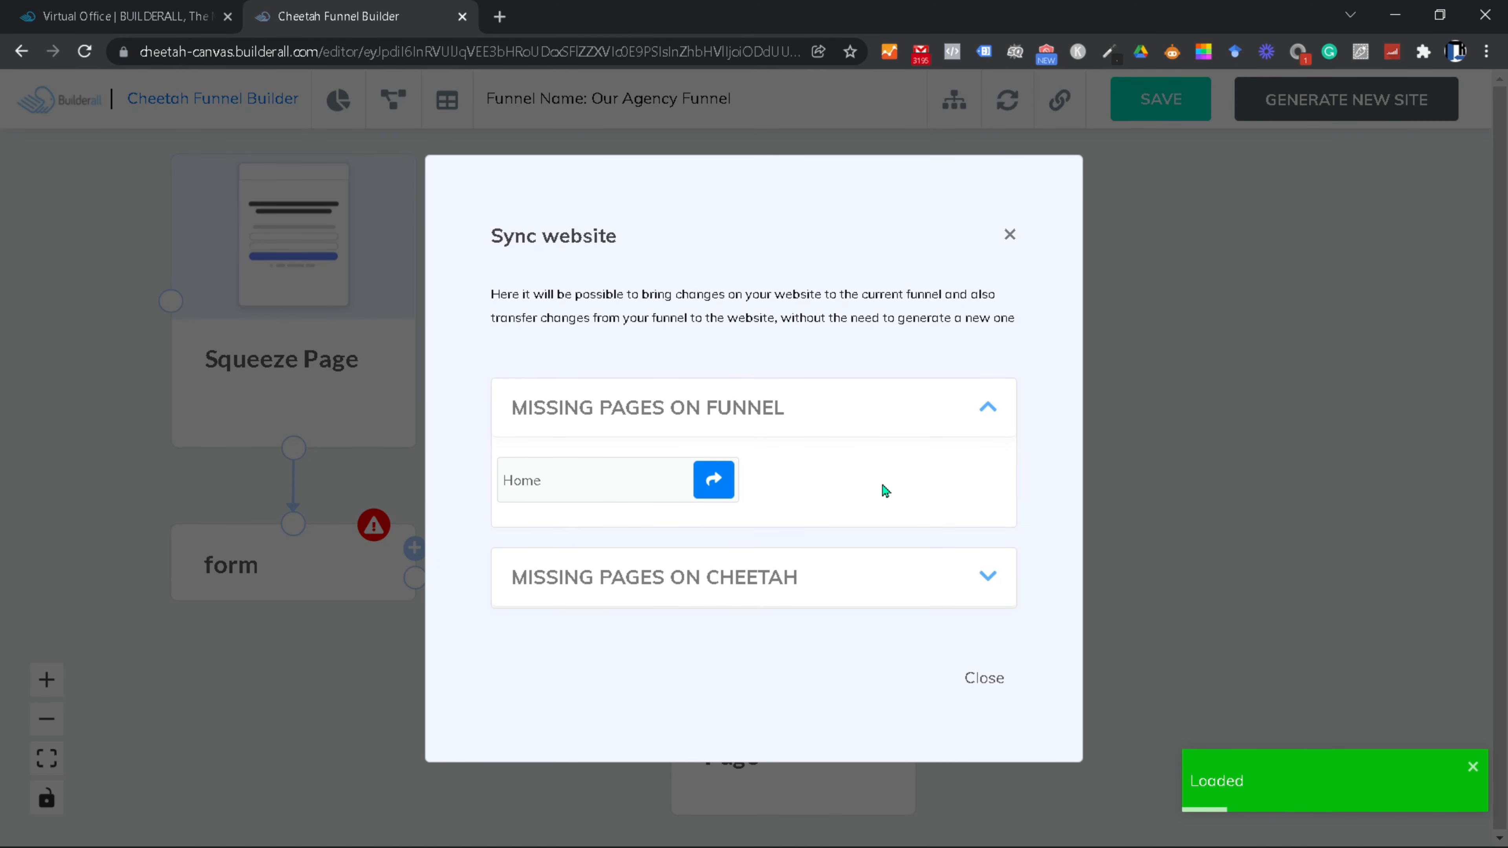
pyautogui.click(714, 493)
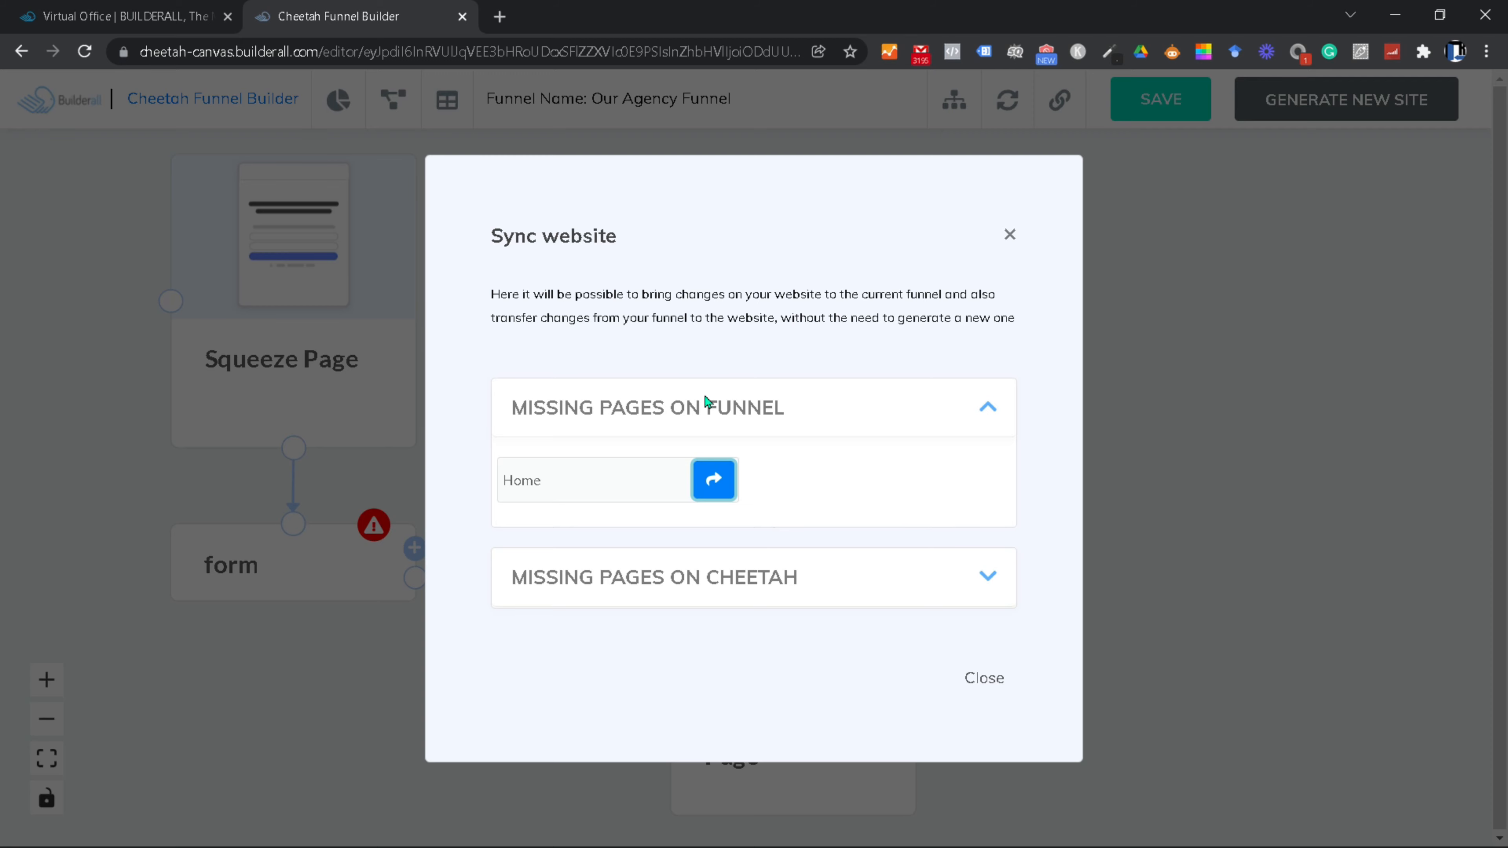
pyautogui.click(709, 488)
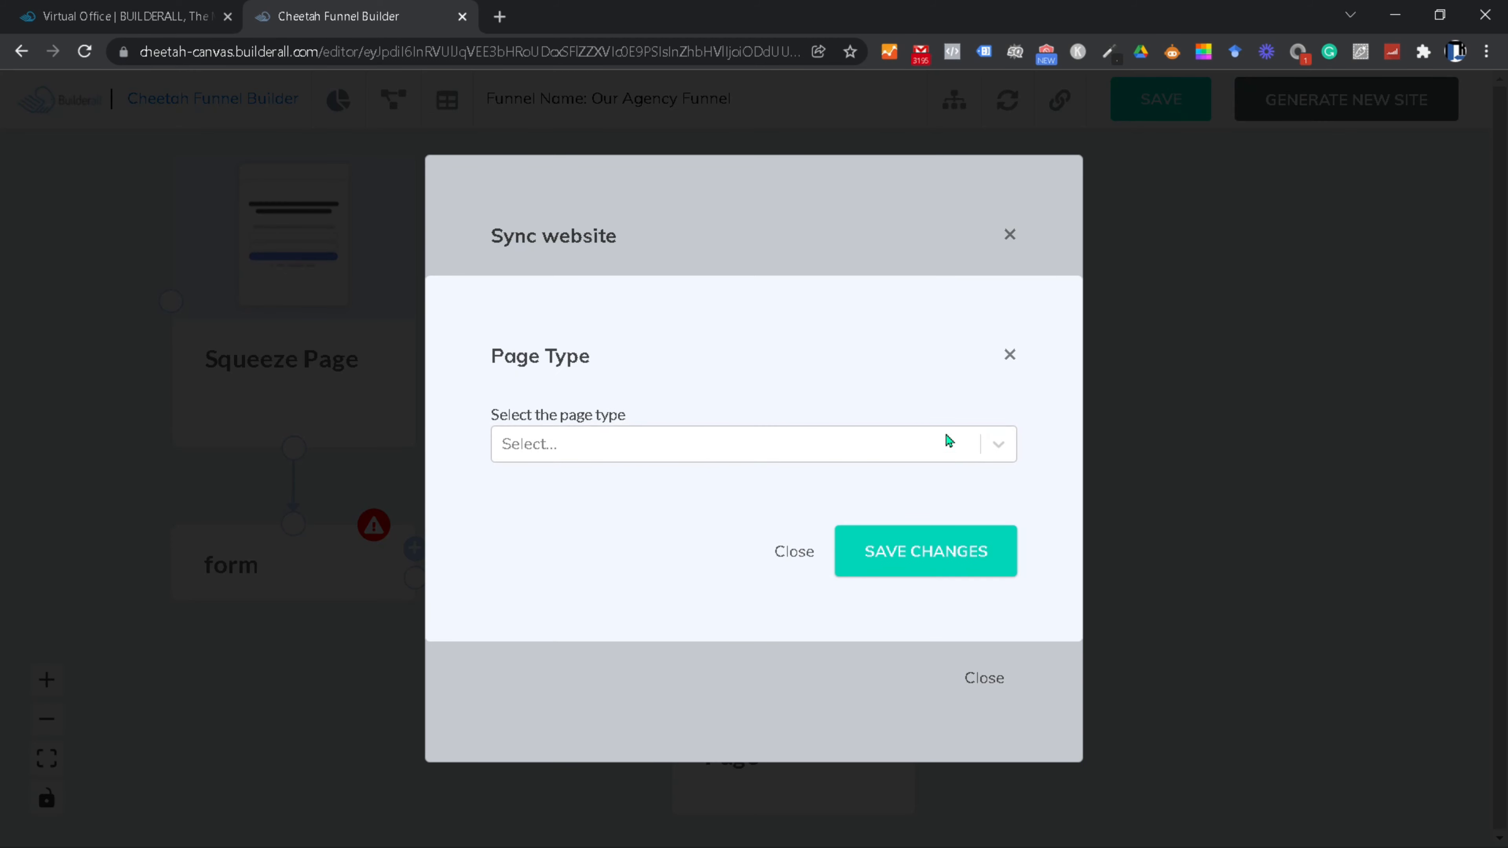
pyautogui.click(994, 443)
pyautogui.scroll(-10, 827, 555)
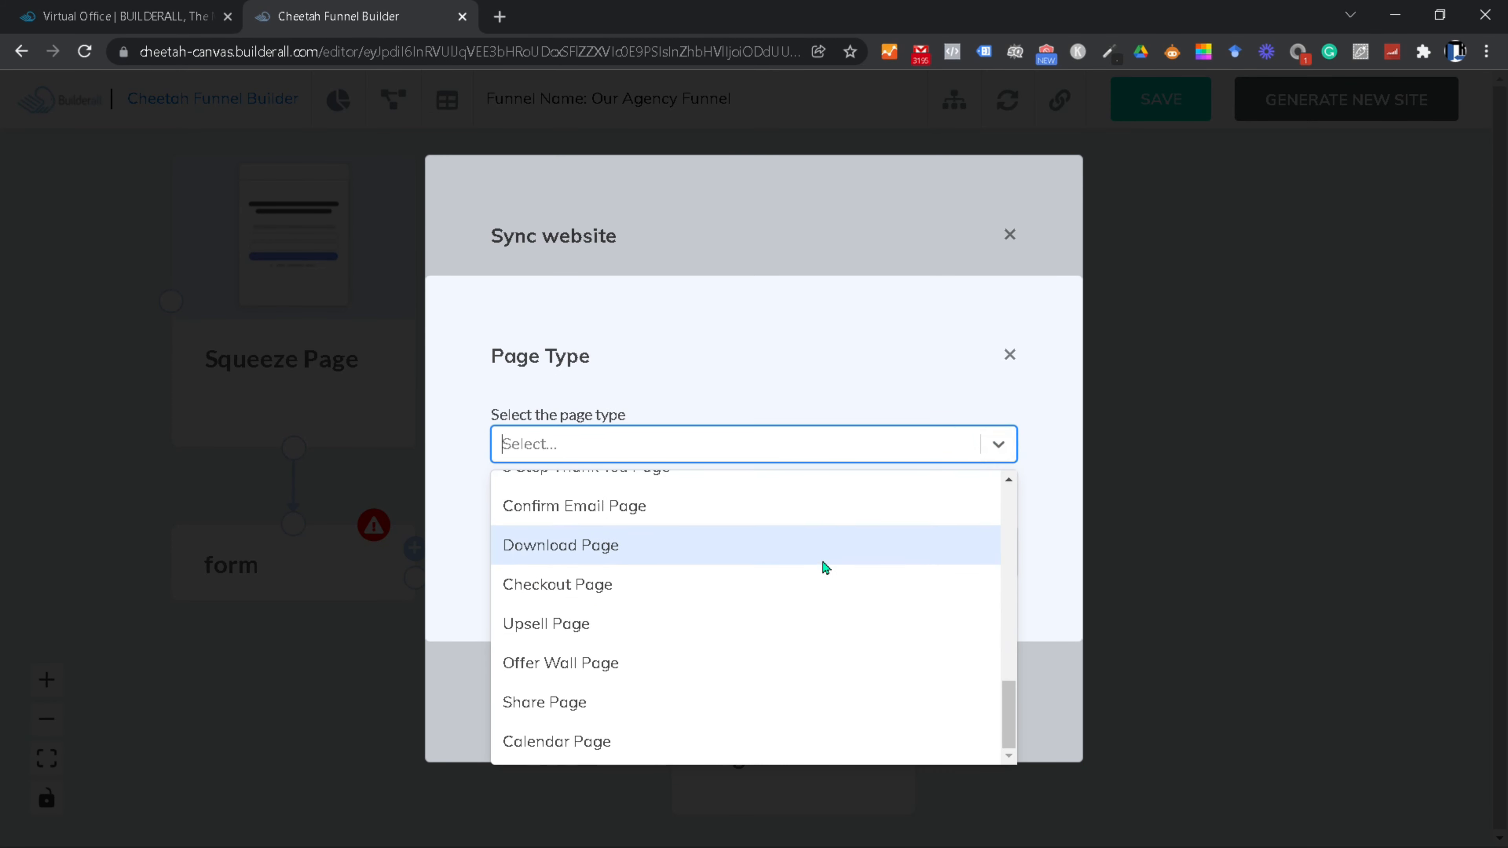
pyautogui.click(1008, 456)
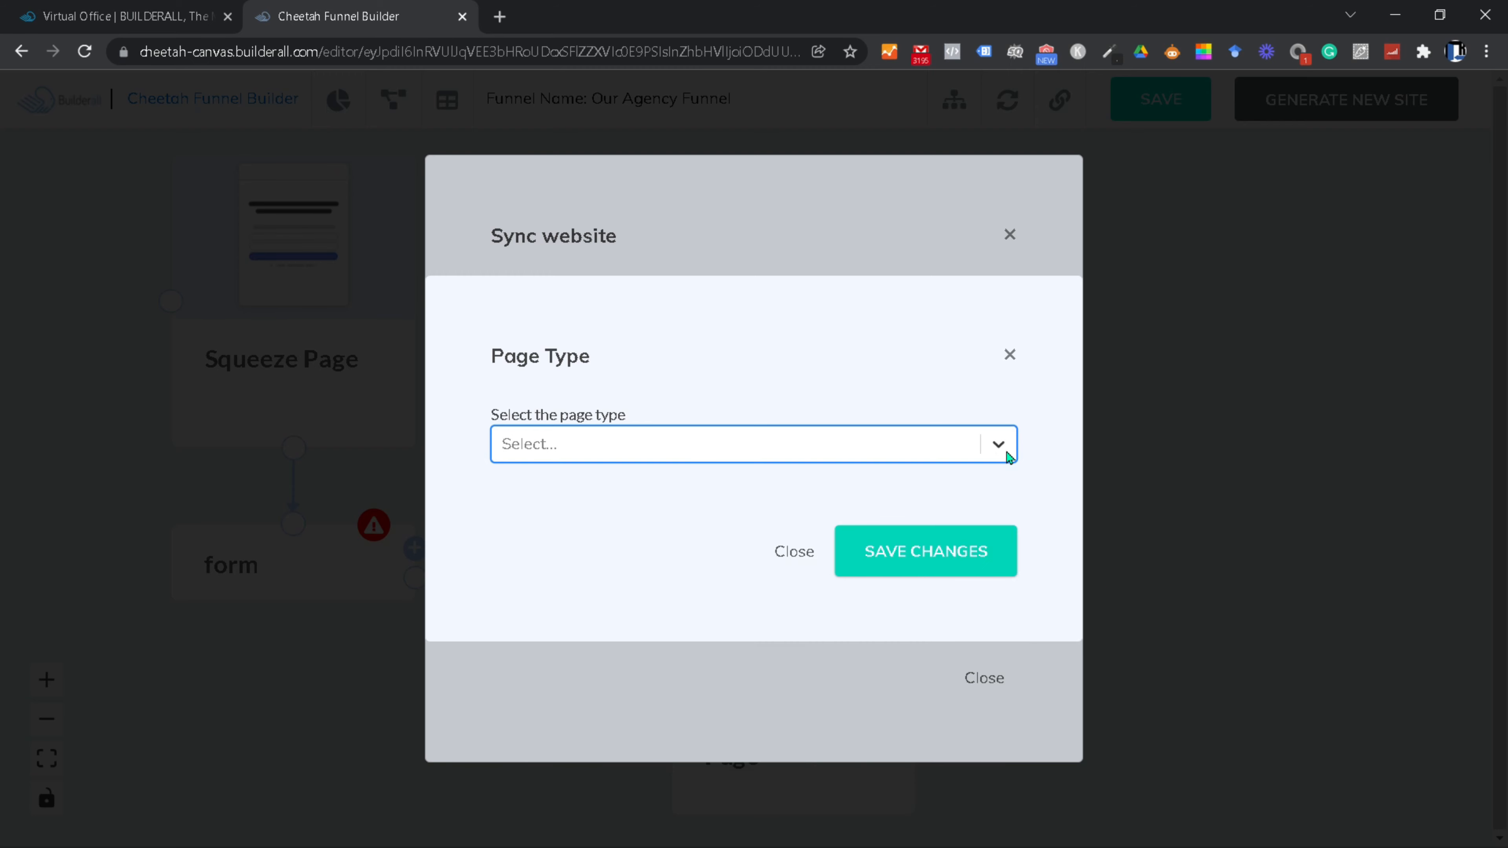
pyautogui.click(1009, 356)
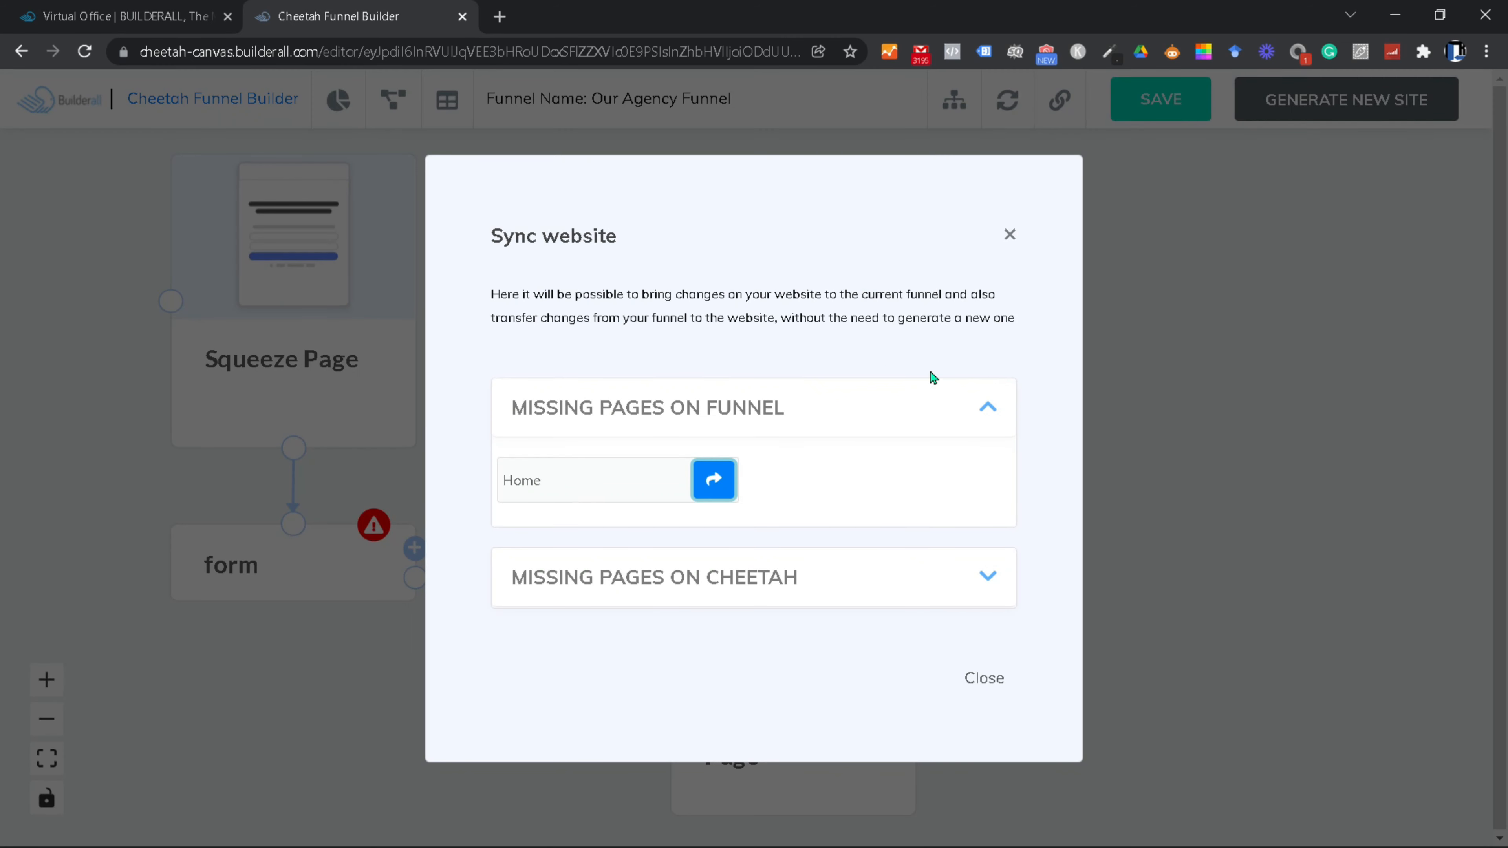
pyautogui.click(987, 409)
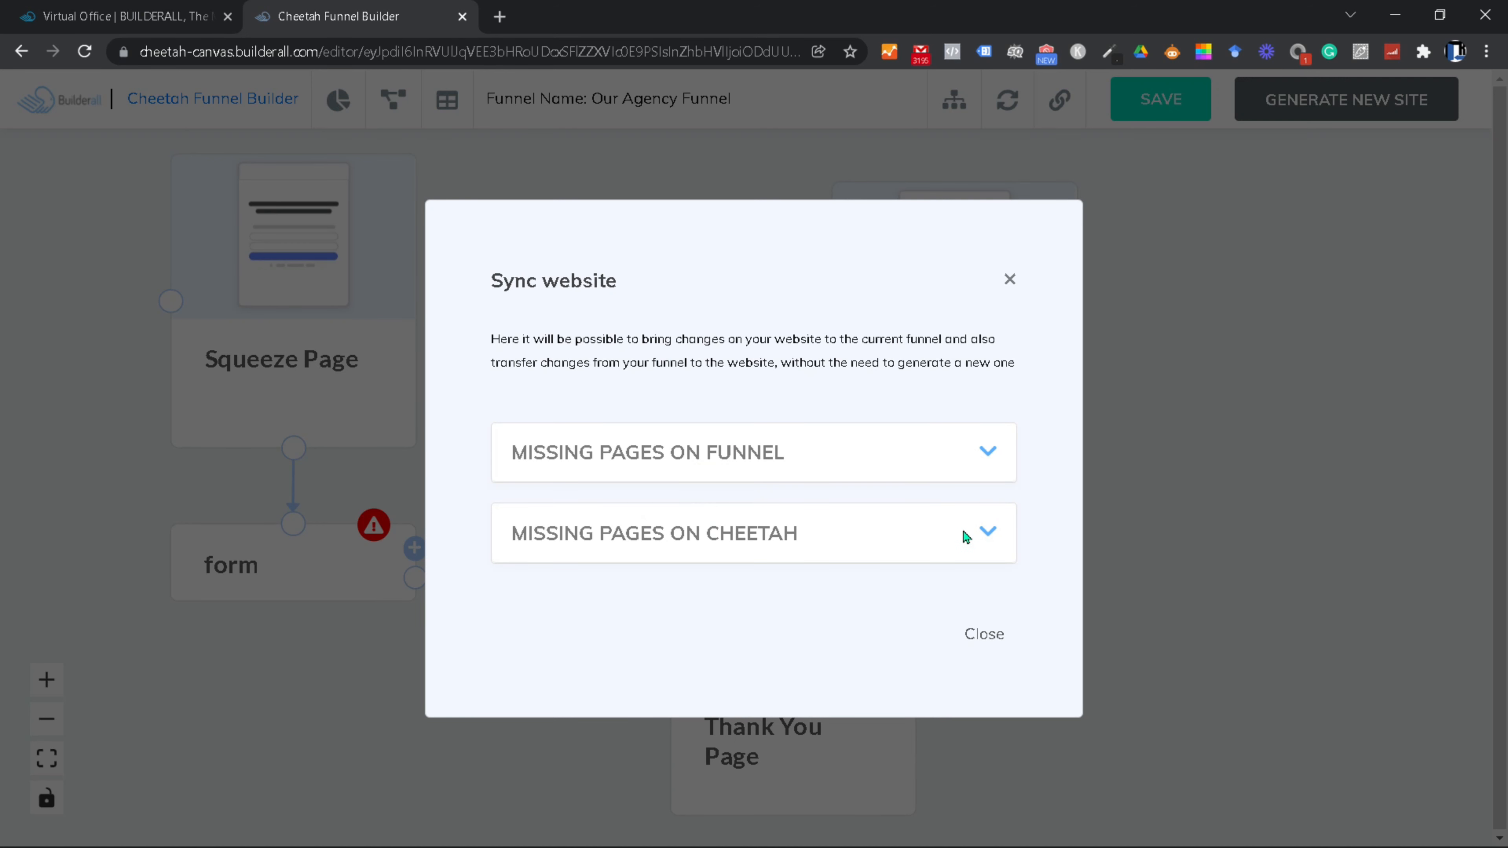
# Step: Send the Squeeze, Confirm Email and Thank You pages from the funnel to the website
pyautogui.click(989, 532)
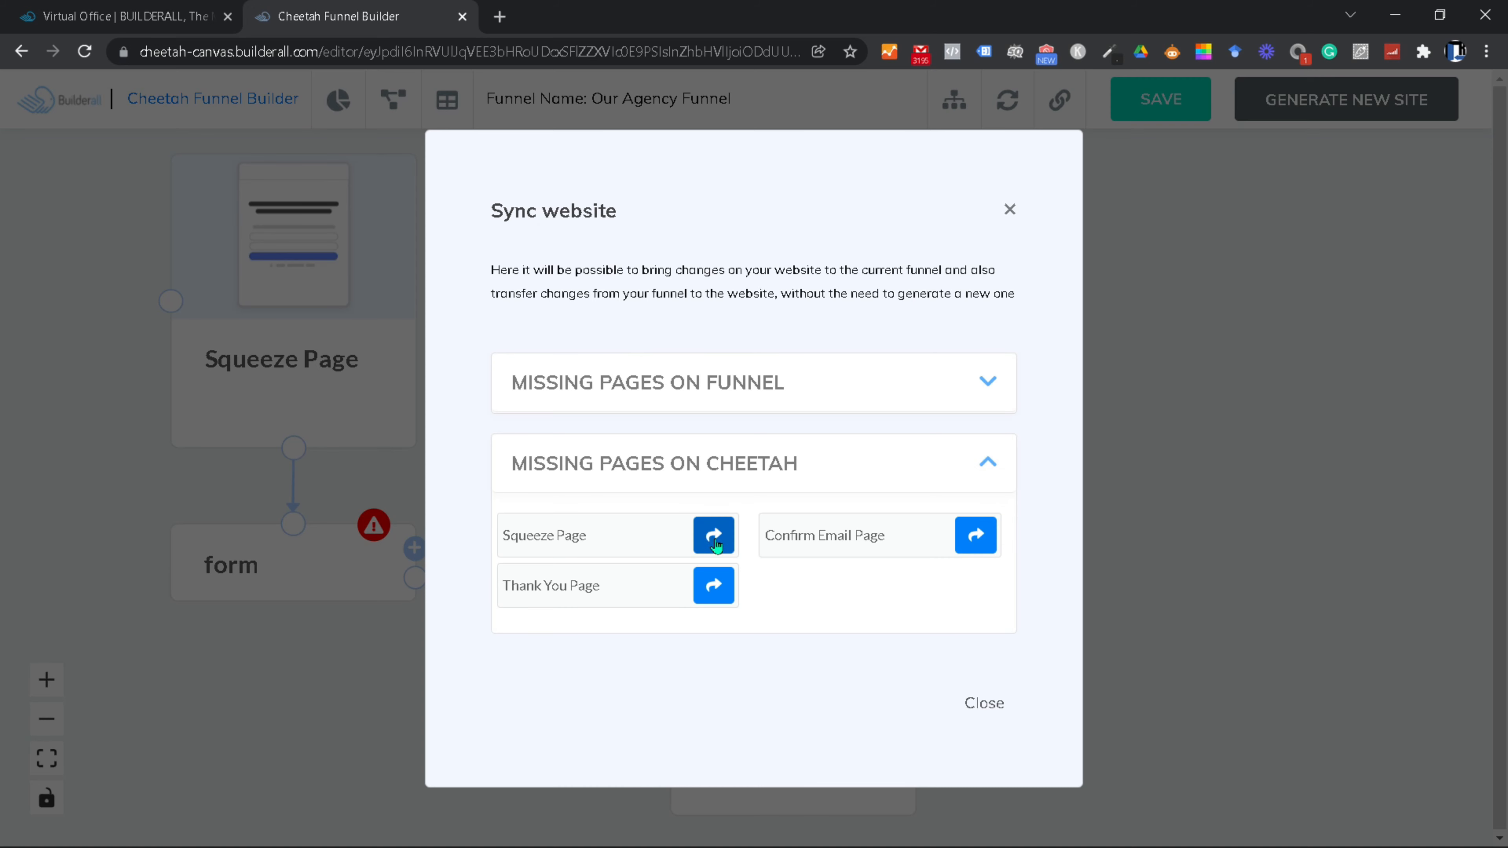
pyautogui.click(714, 537)
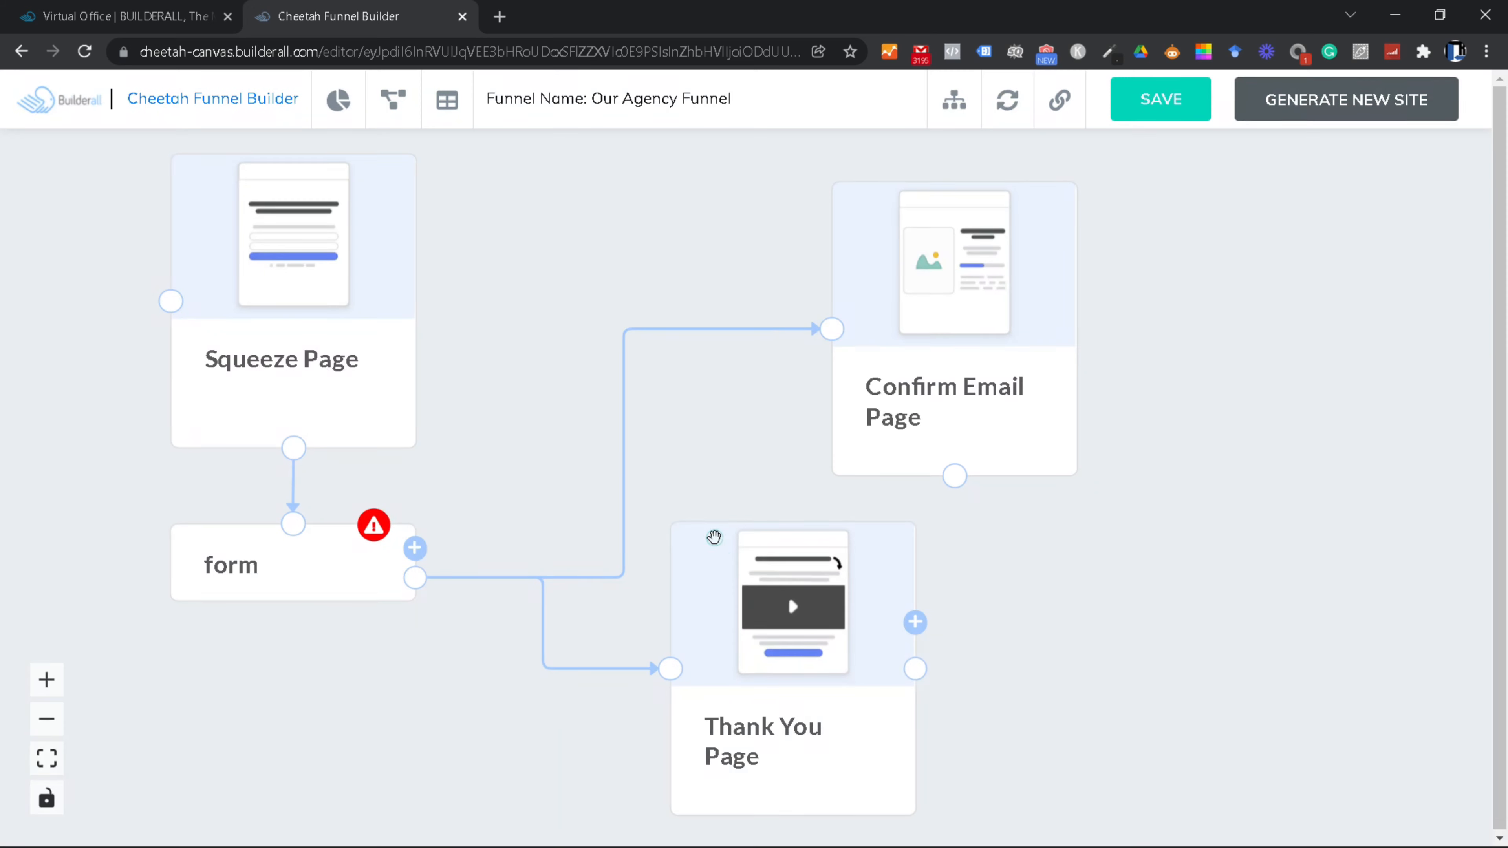
pyautogui.click(1008, 99)
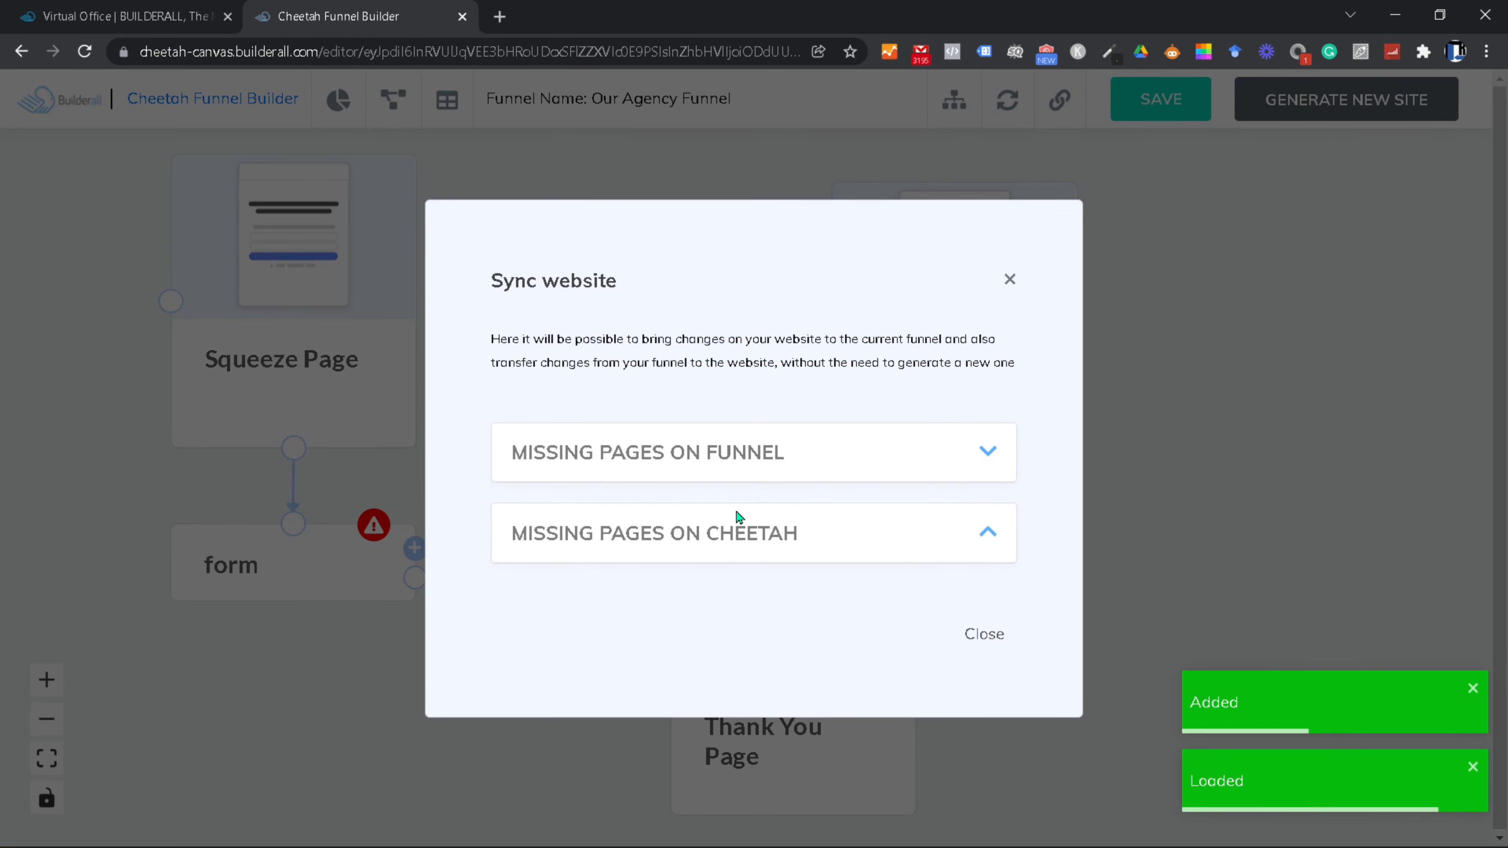
pyautogui.click(957, 541)
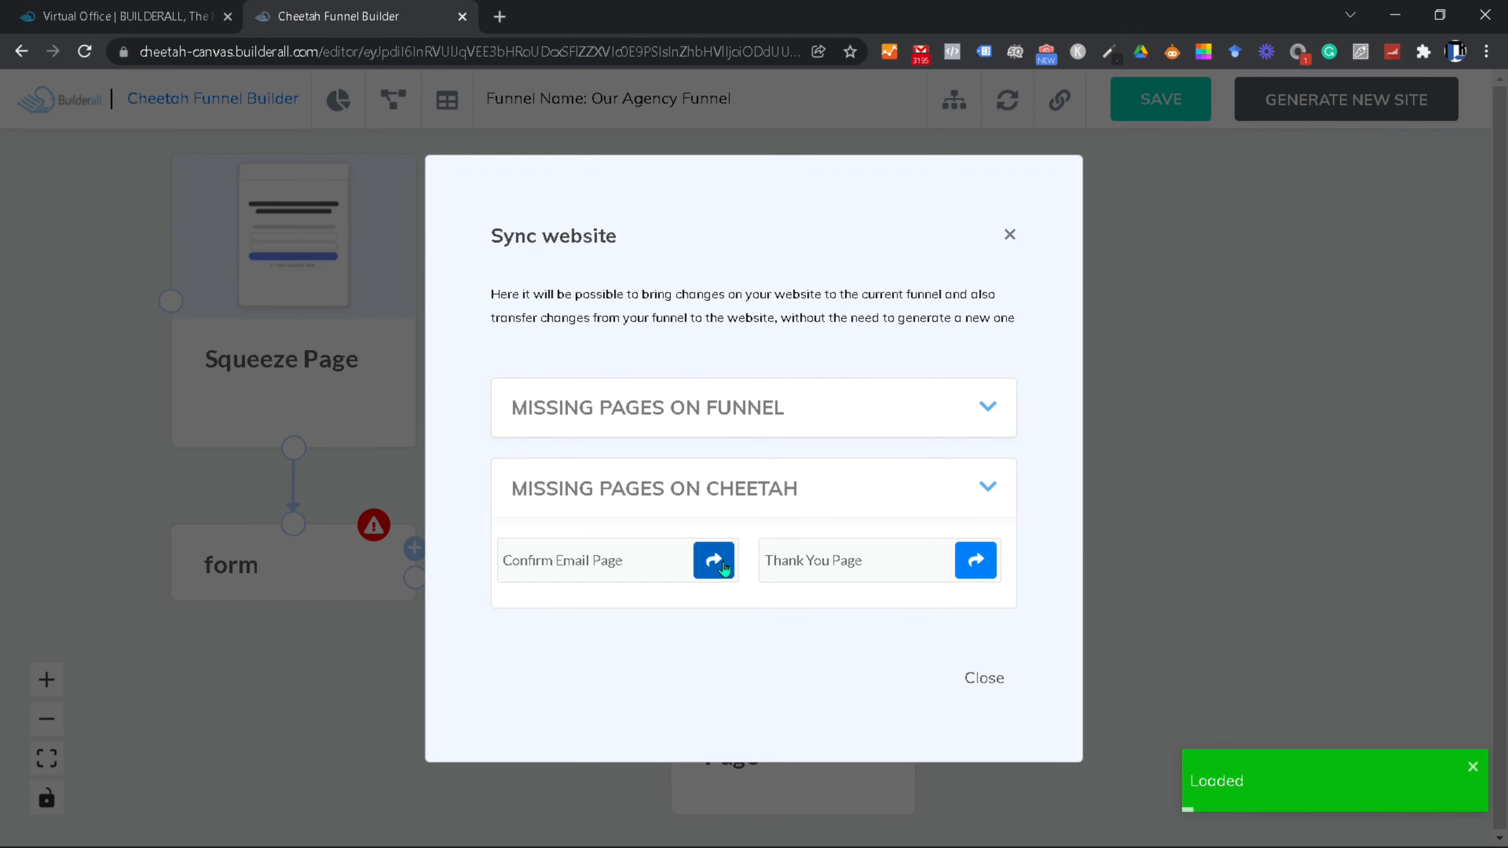
pyautogui.click(714, 561)
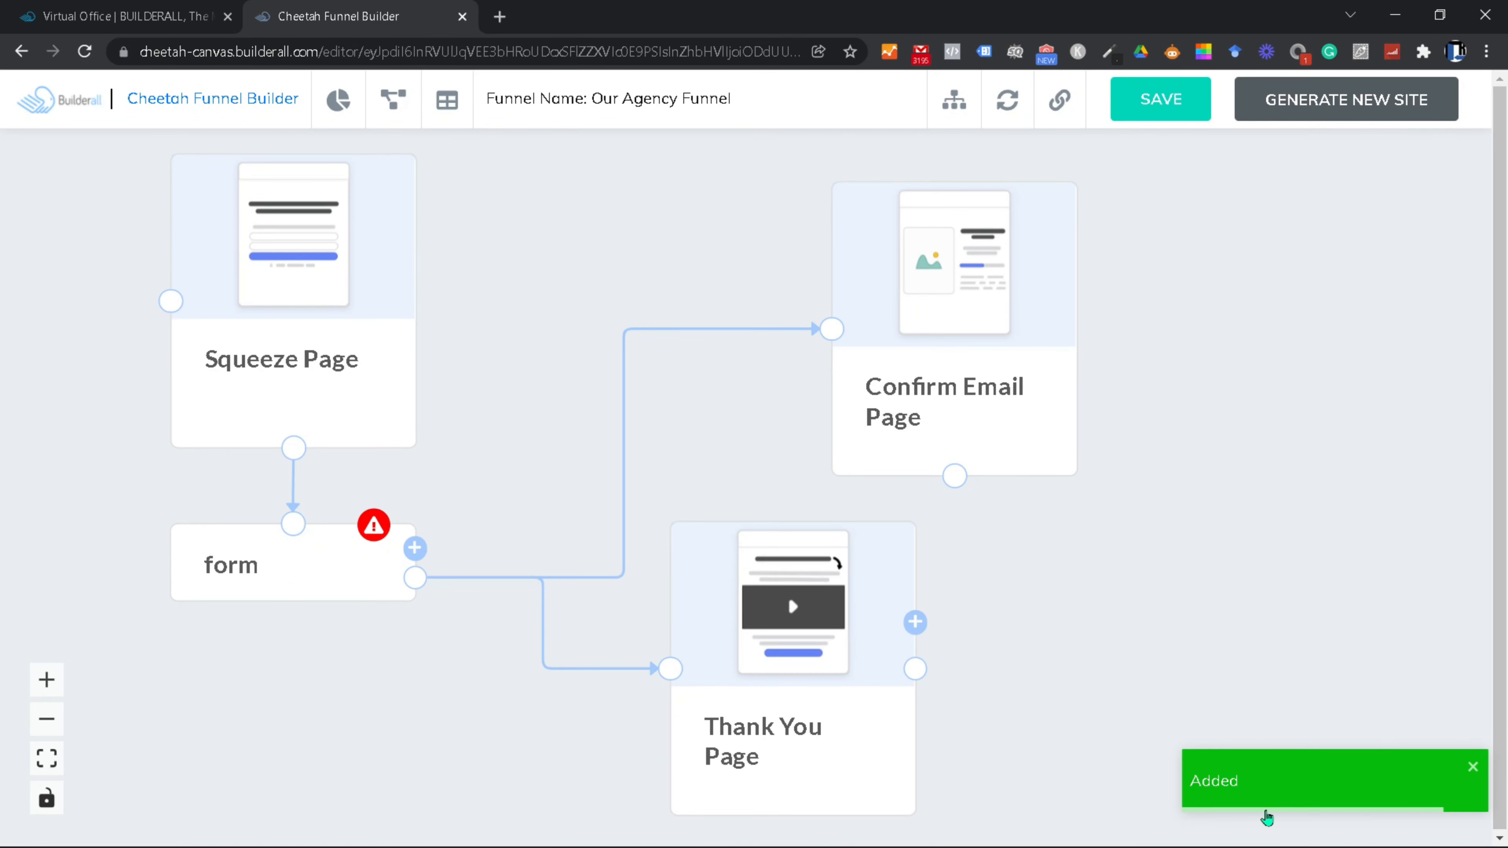
pyautogui.click(1018, 101)
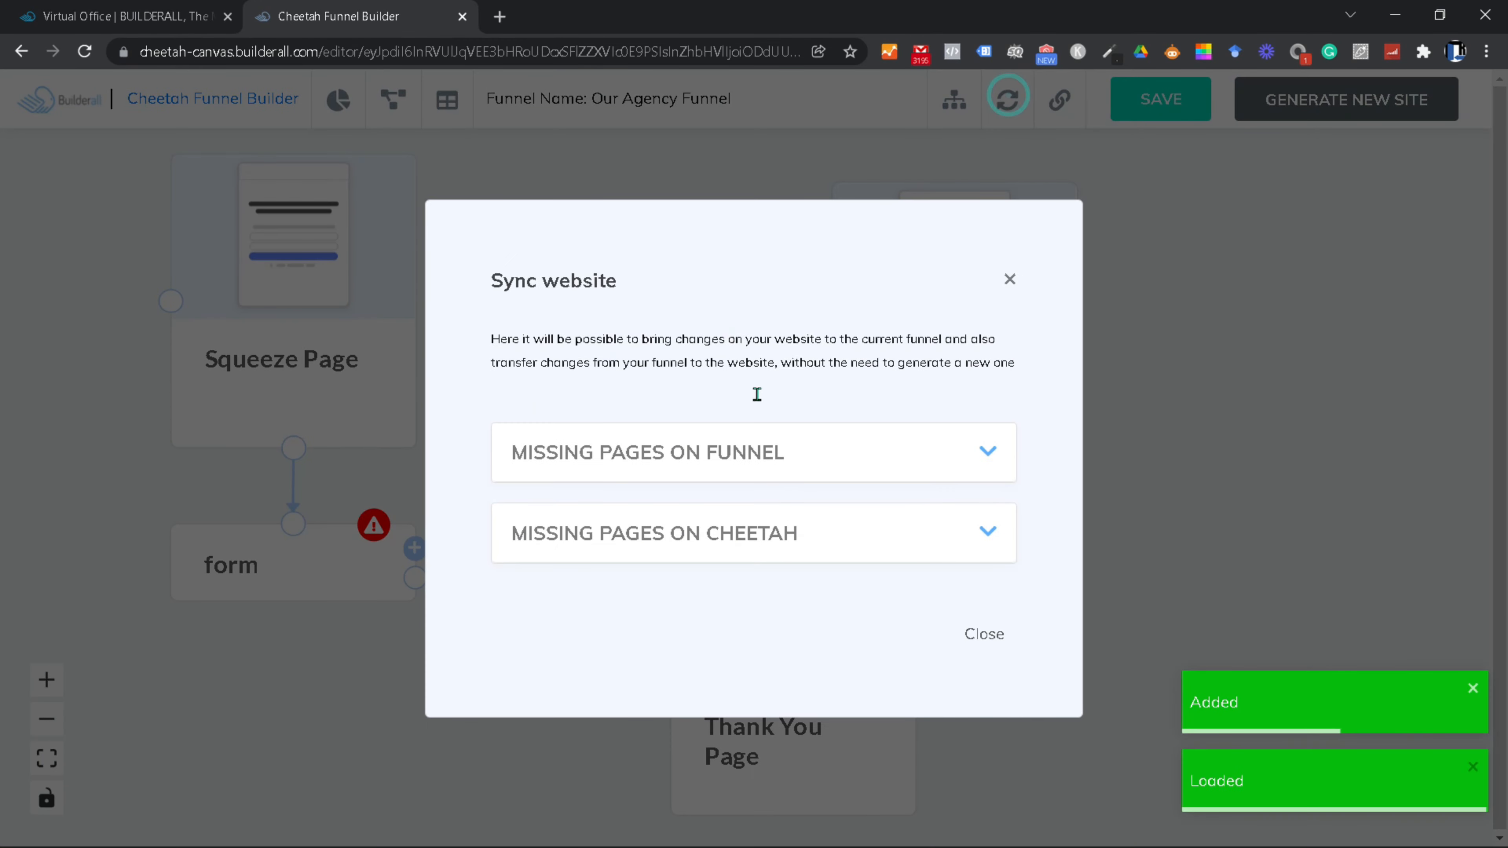
pyautogui.click(977, 535)
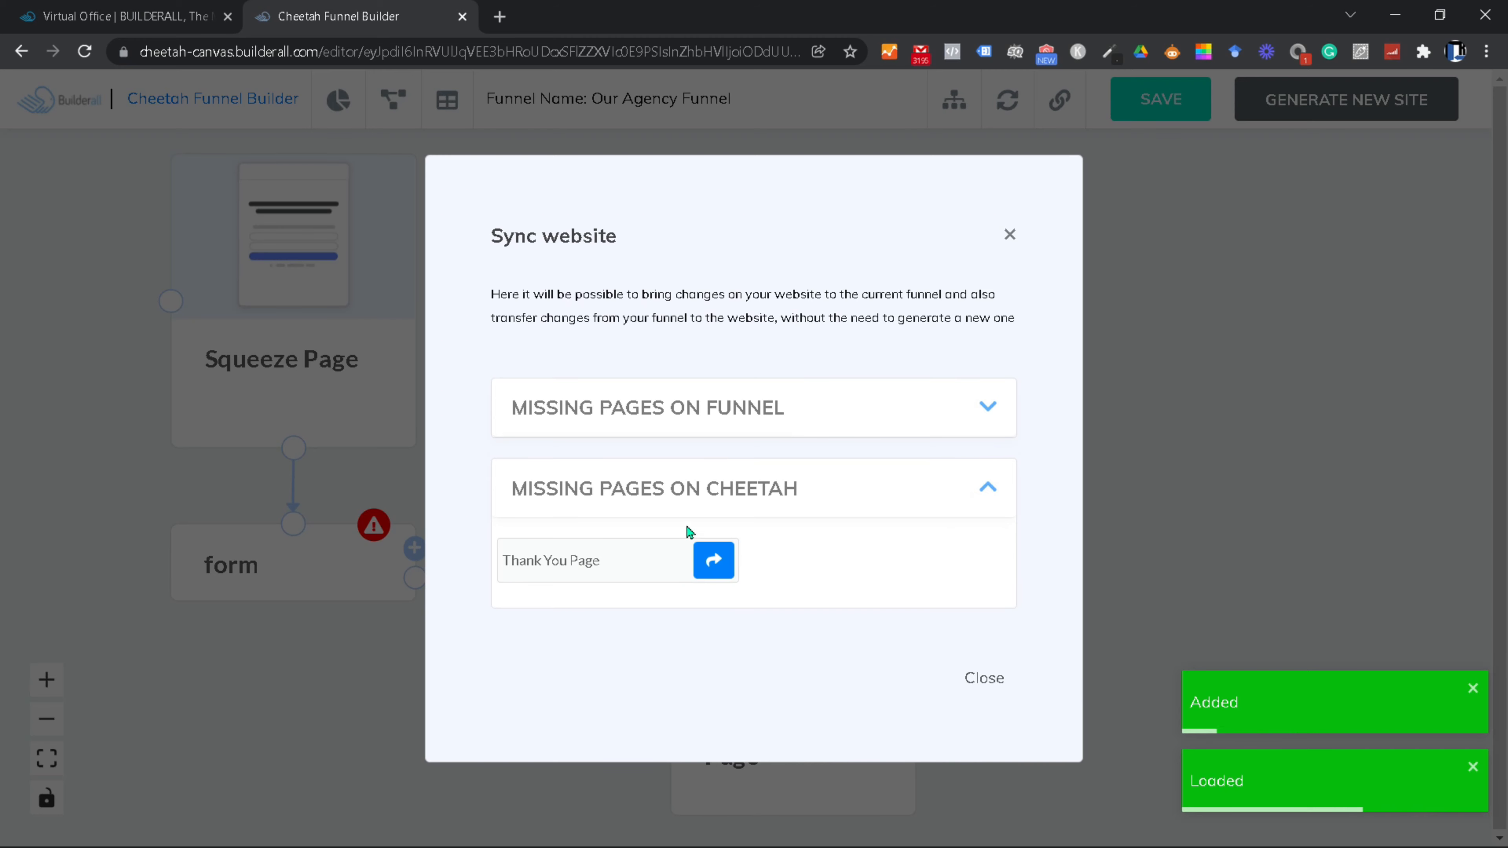
pyautogui.click(714, 560)
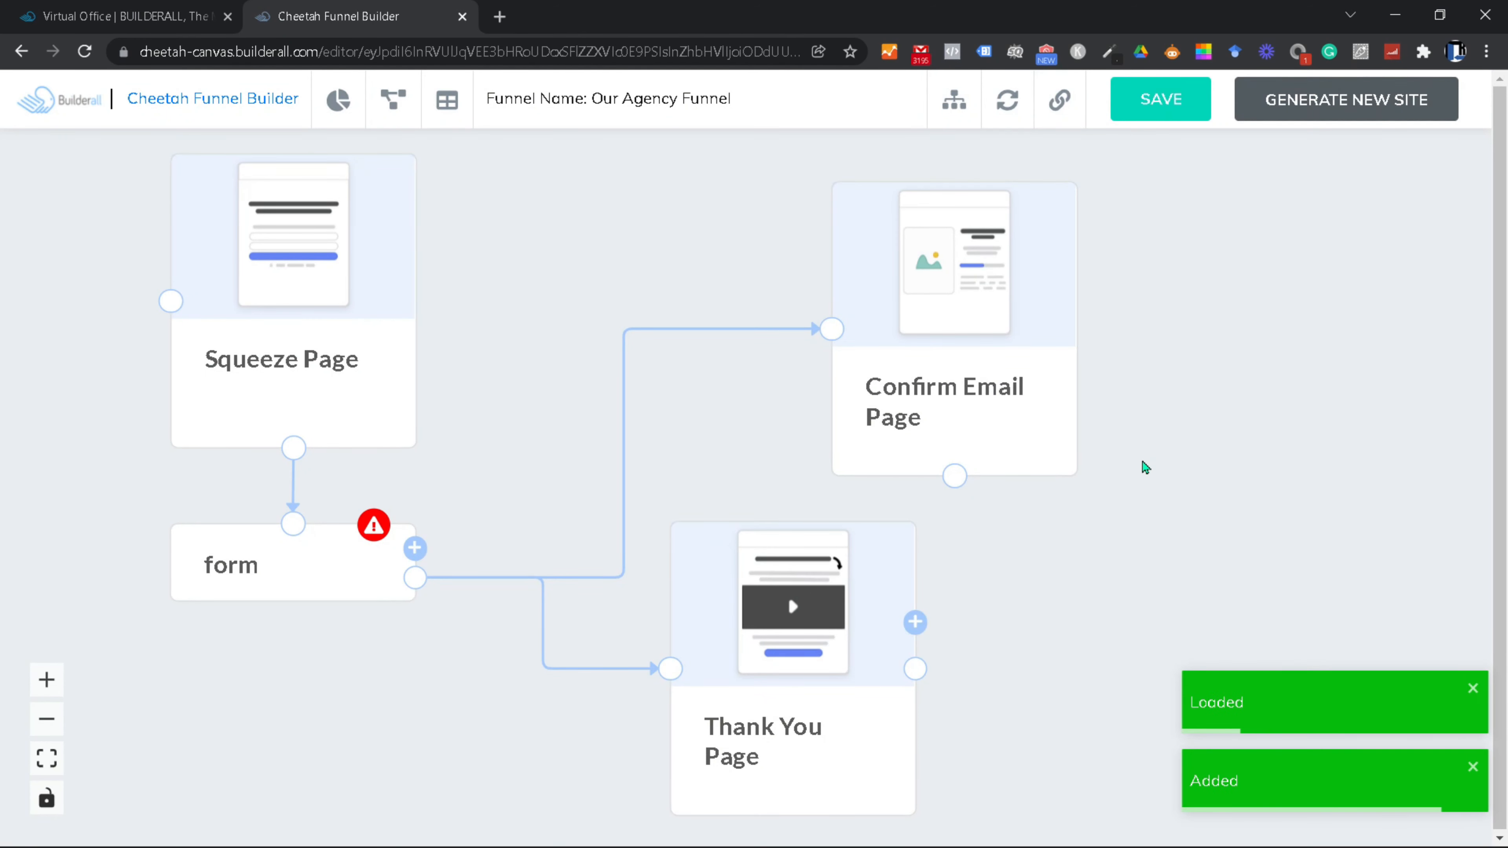
# Step: Save the funnel and go to the website's pages dashboard
pyautogui.click(1134, 477)
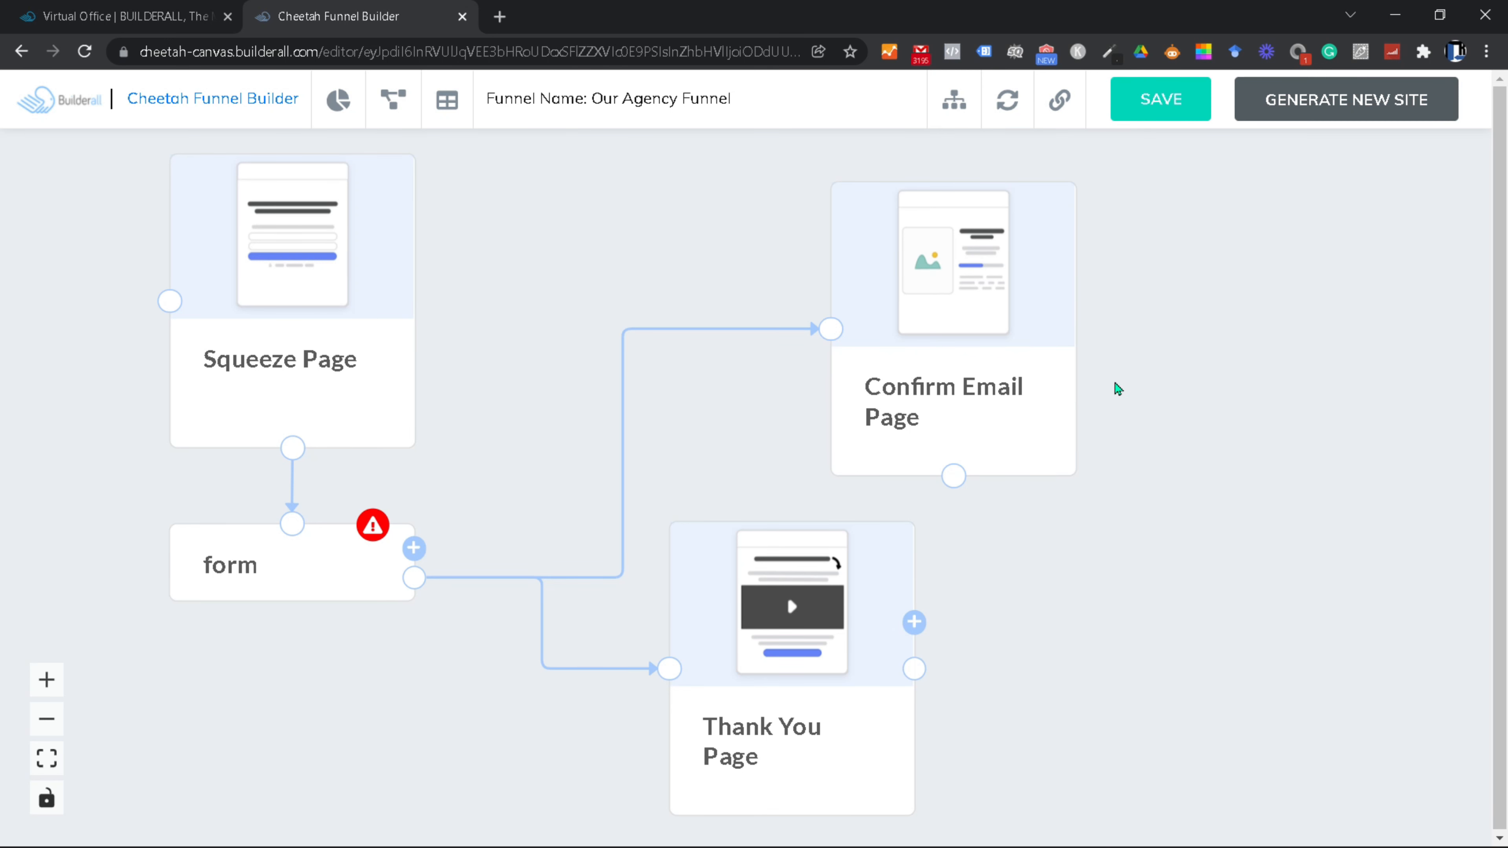
pyautogui.click(1171, 312)
pyautogui.click(1170, 111)
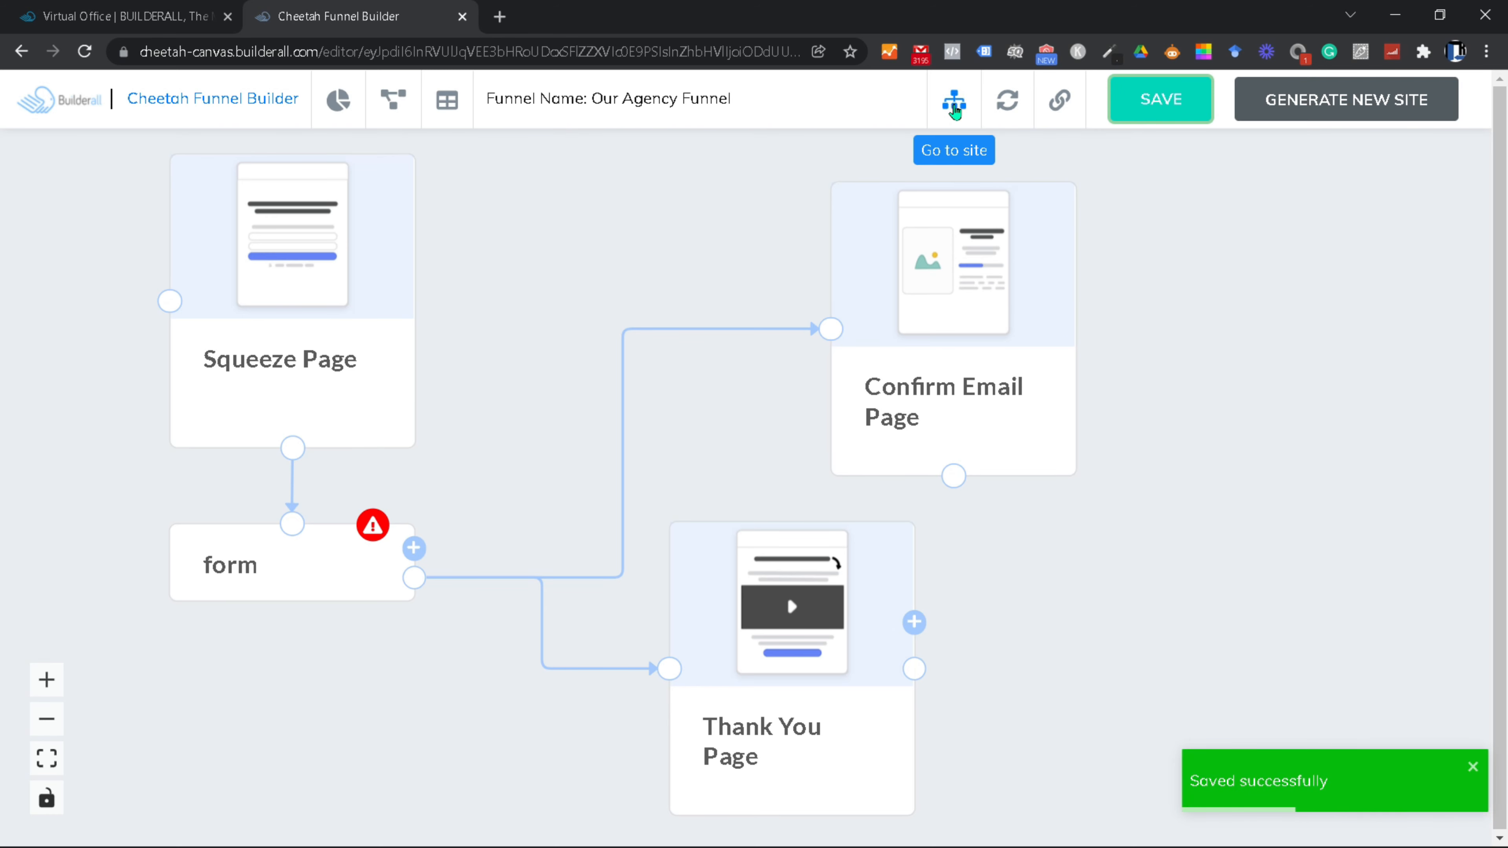
pyautogui.click(954, 107)
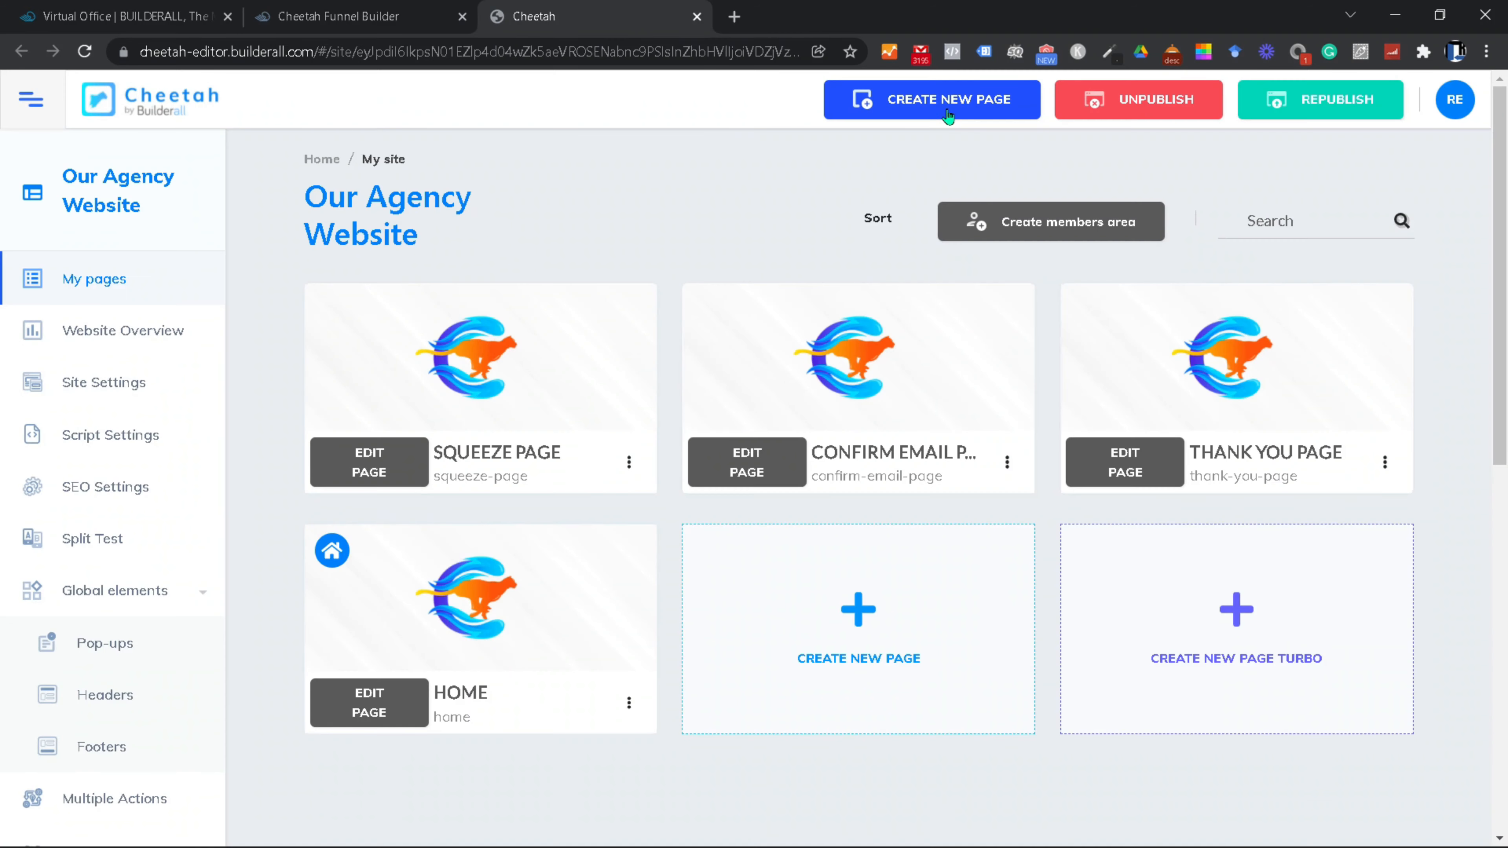
# Step: Republish the website and check the live Squeeze Page
pyautogui.moveTo(623, 399)
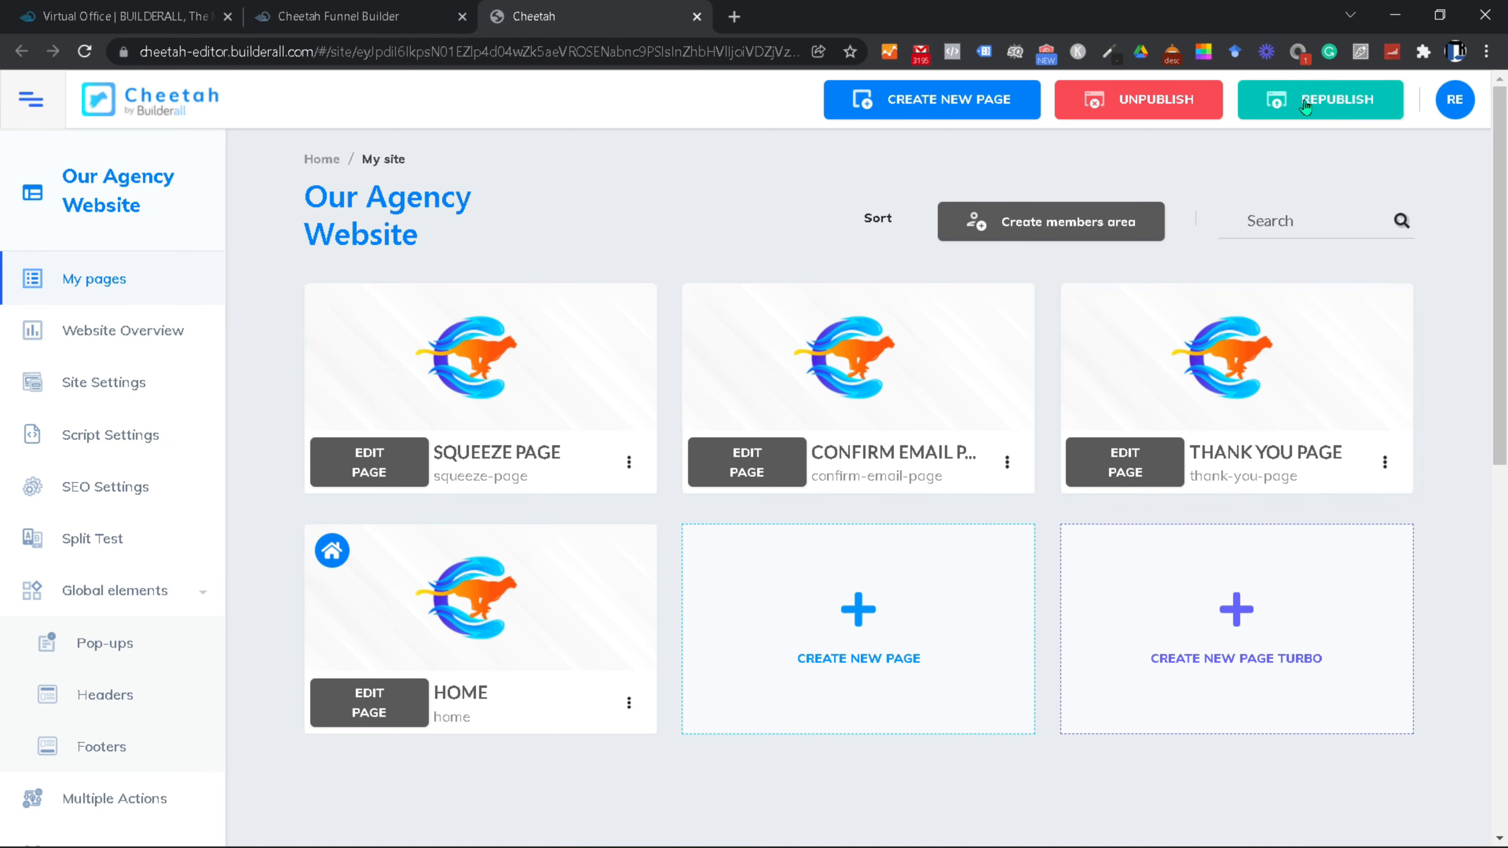
pyautogui.click(1289, 106)
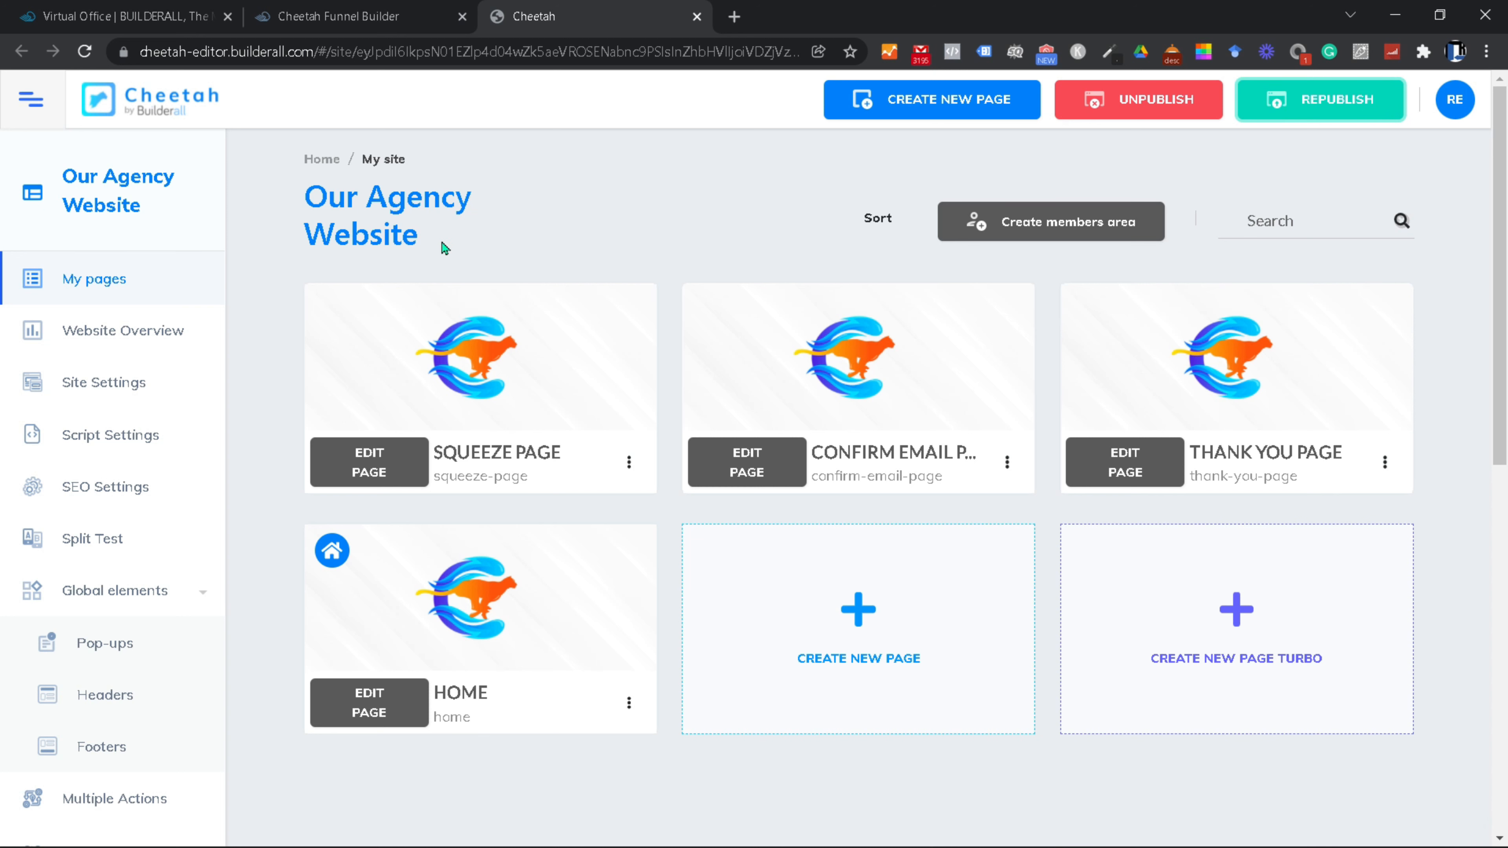
pyautogui.click(629, 462)
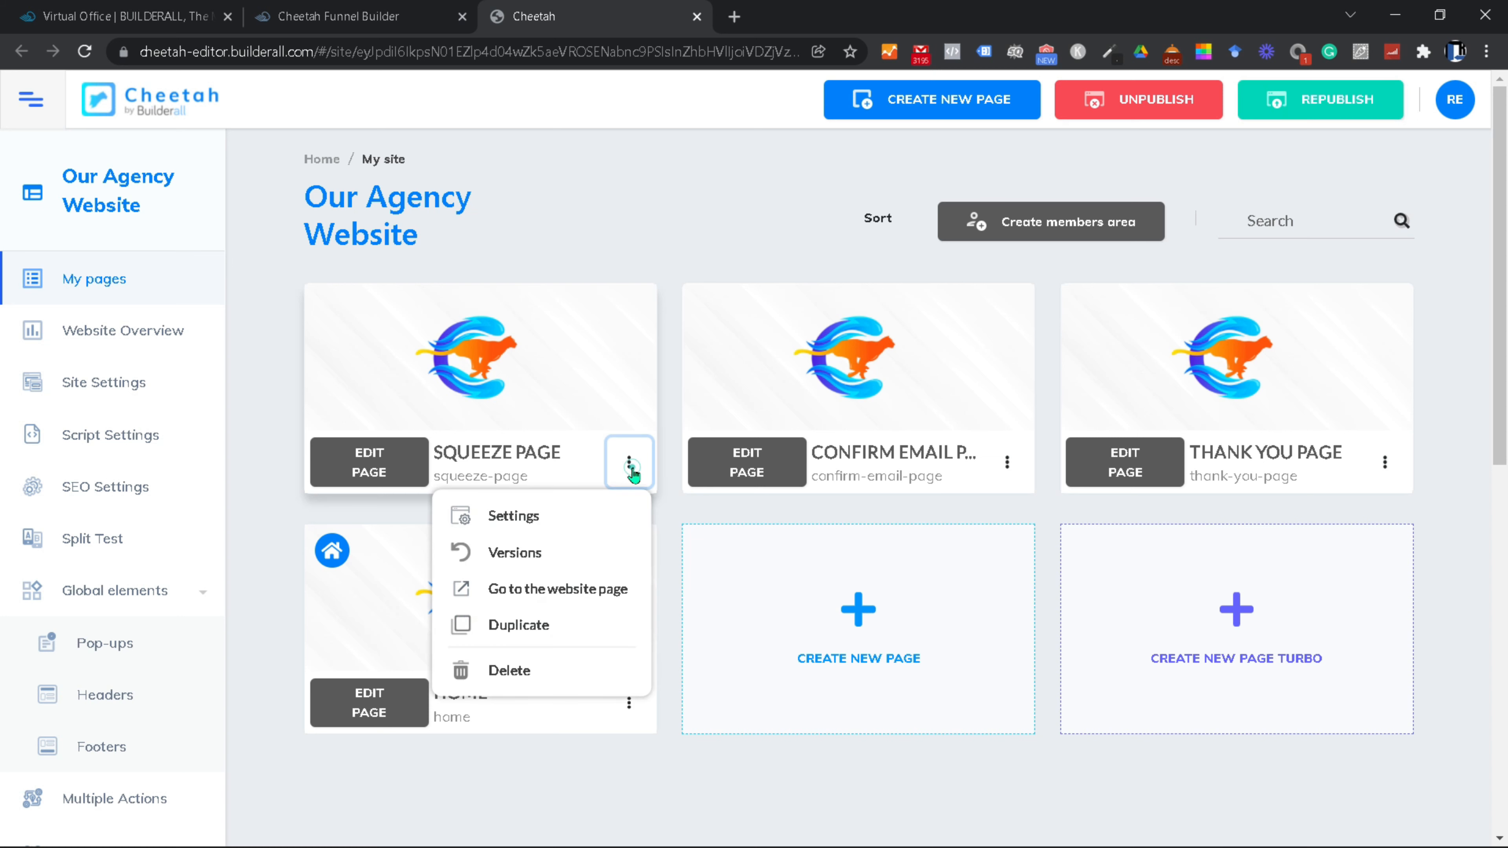
pyautogui.click(567, 601)
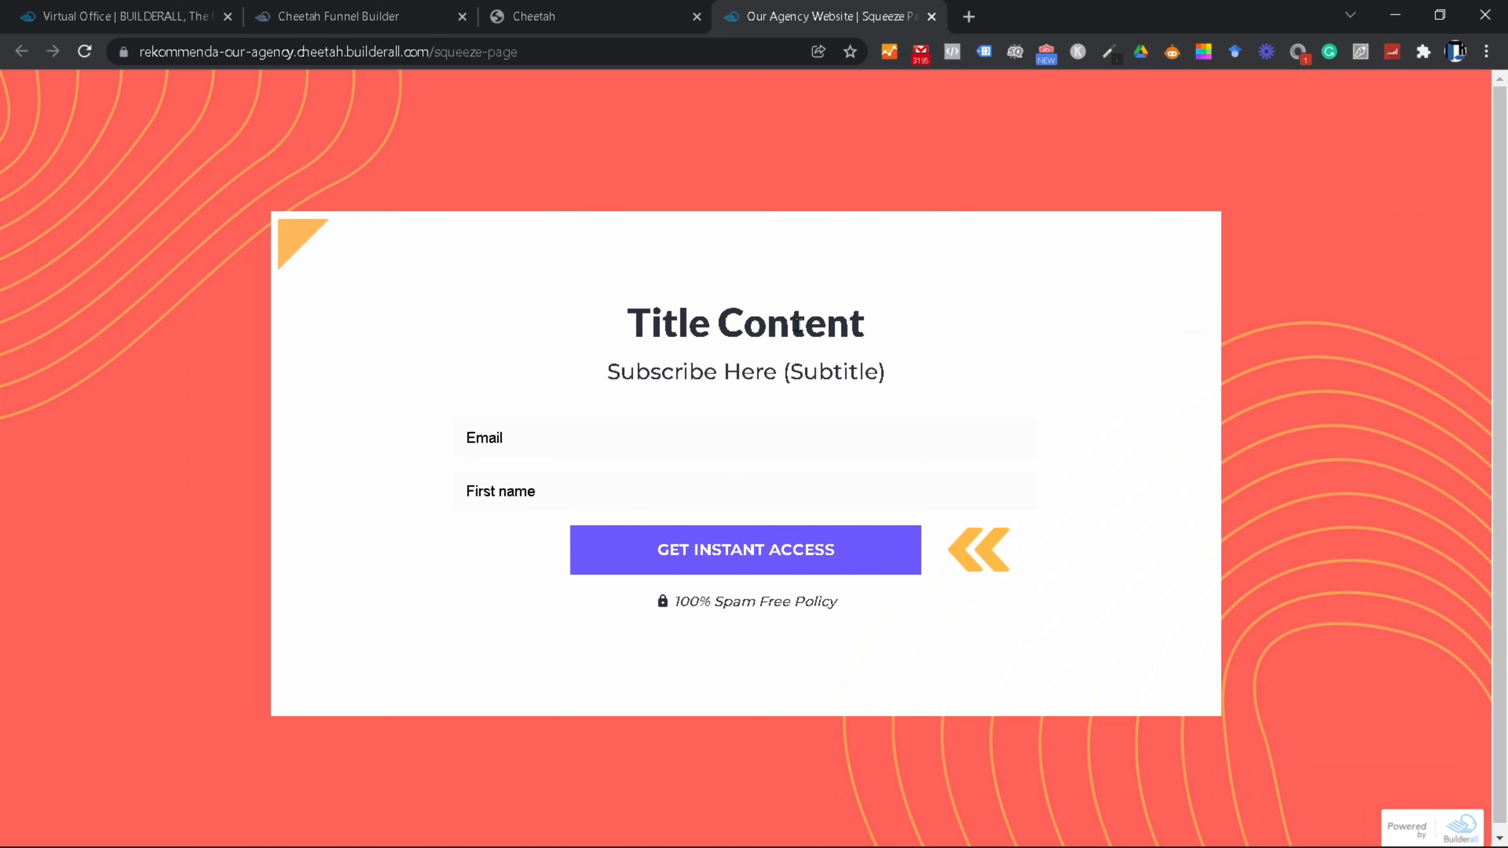
pyautogui.click(932, 17)
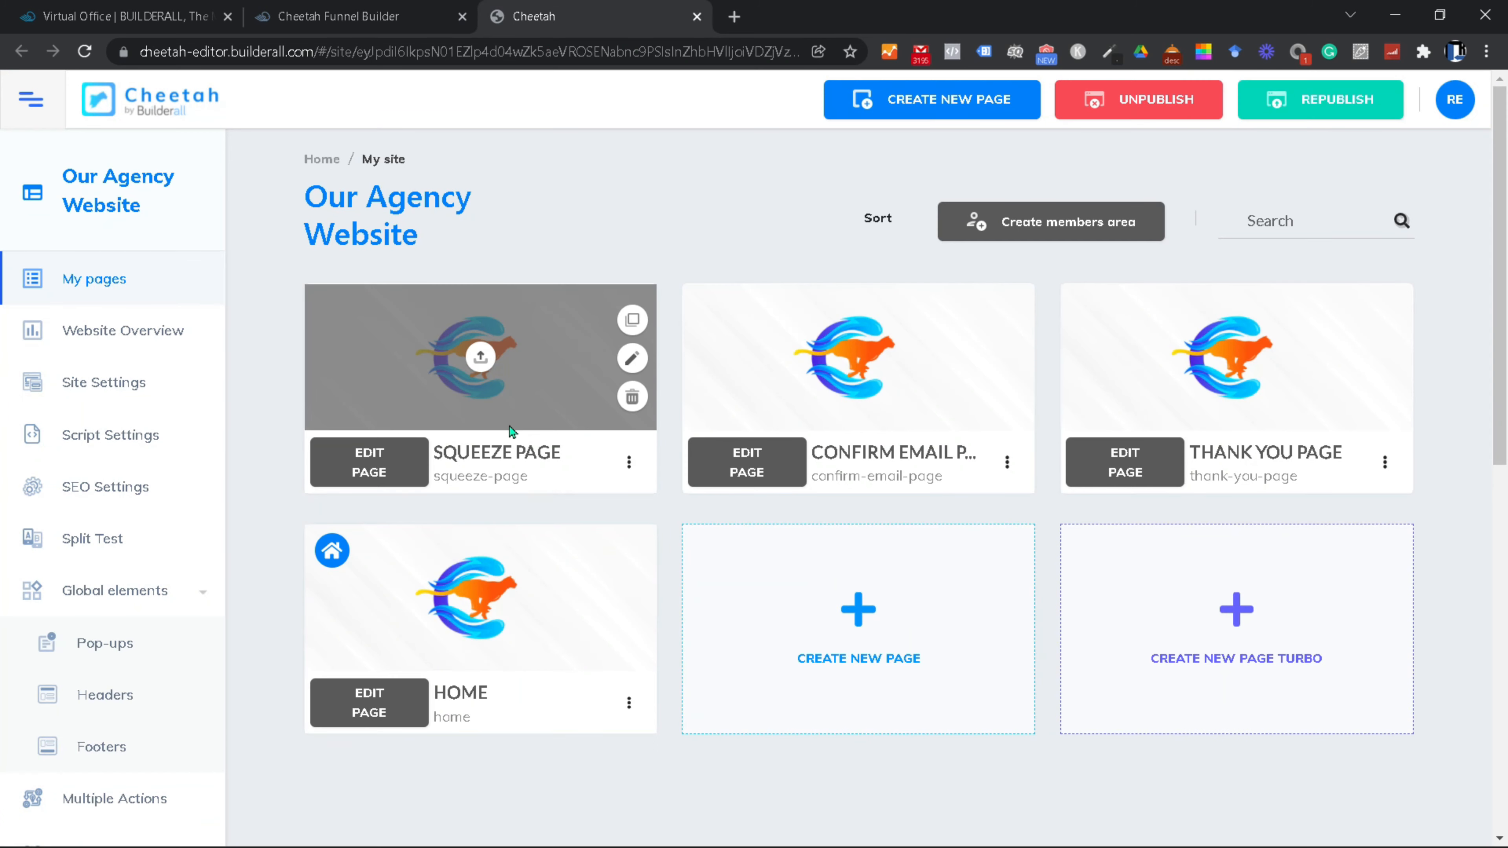
# Step: View the live Confirm Email page, then close its preview
pyautogui.click(1007, 463)
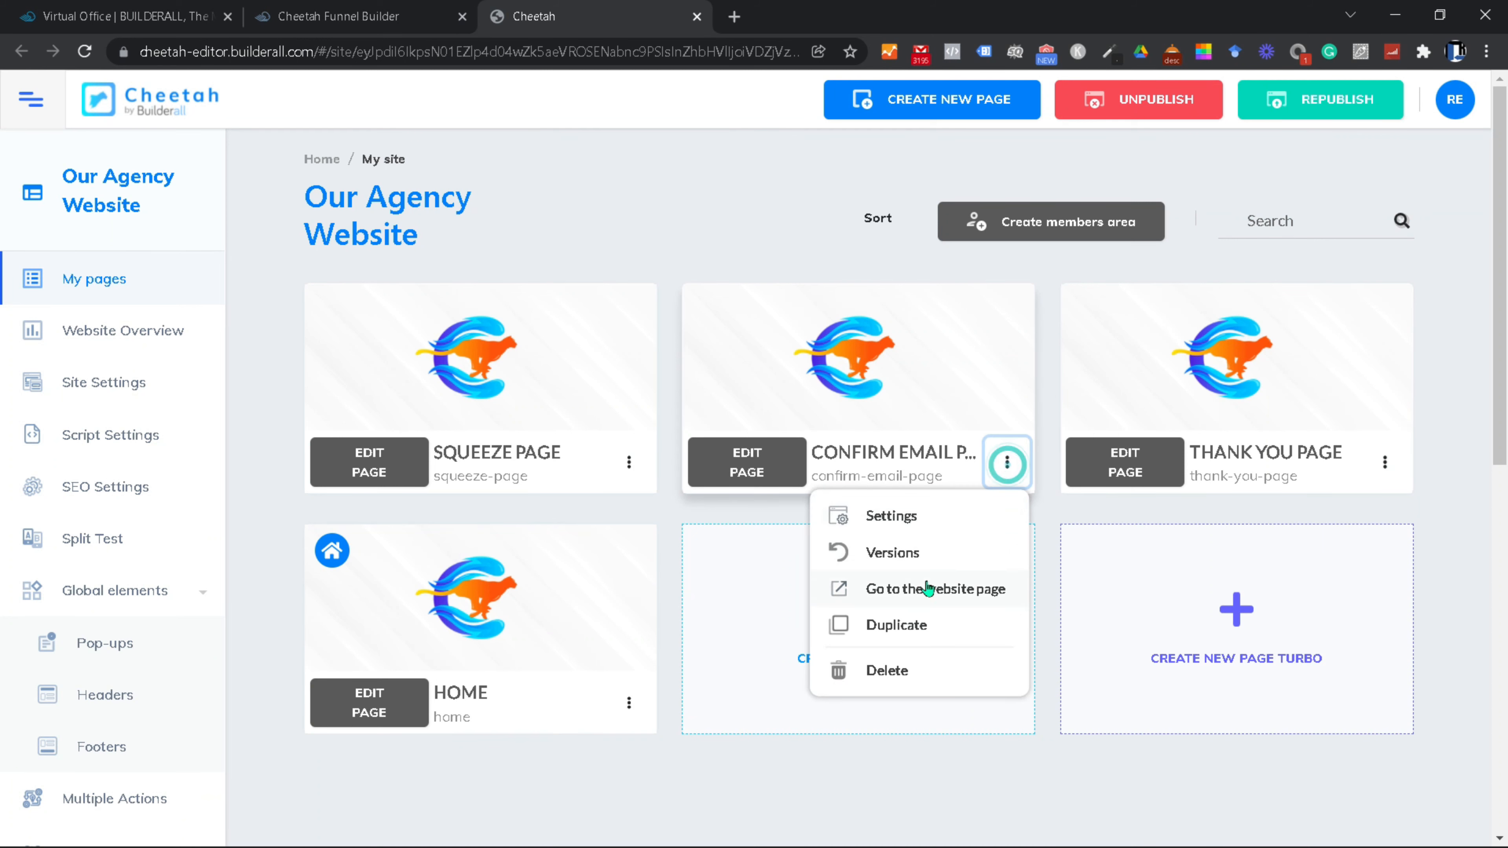
pyautogui.click(923, 604)
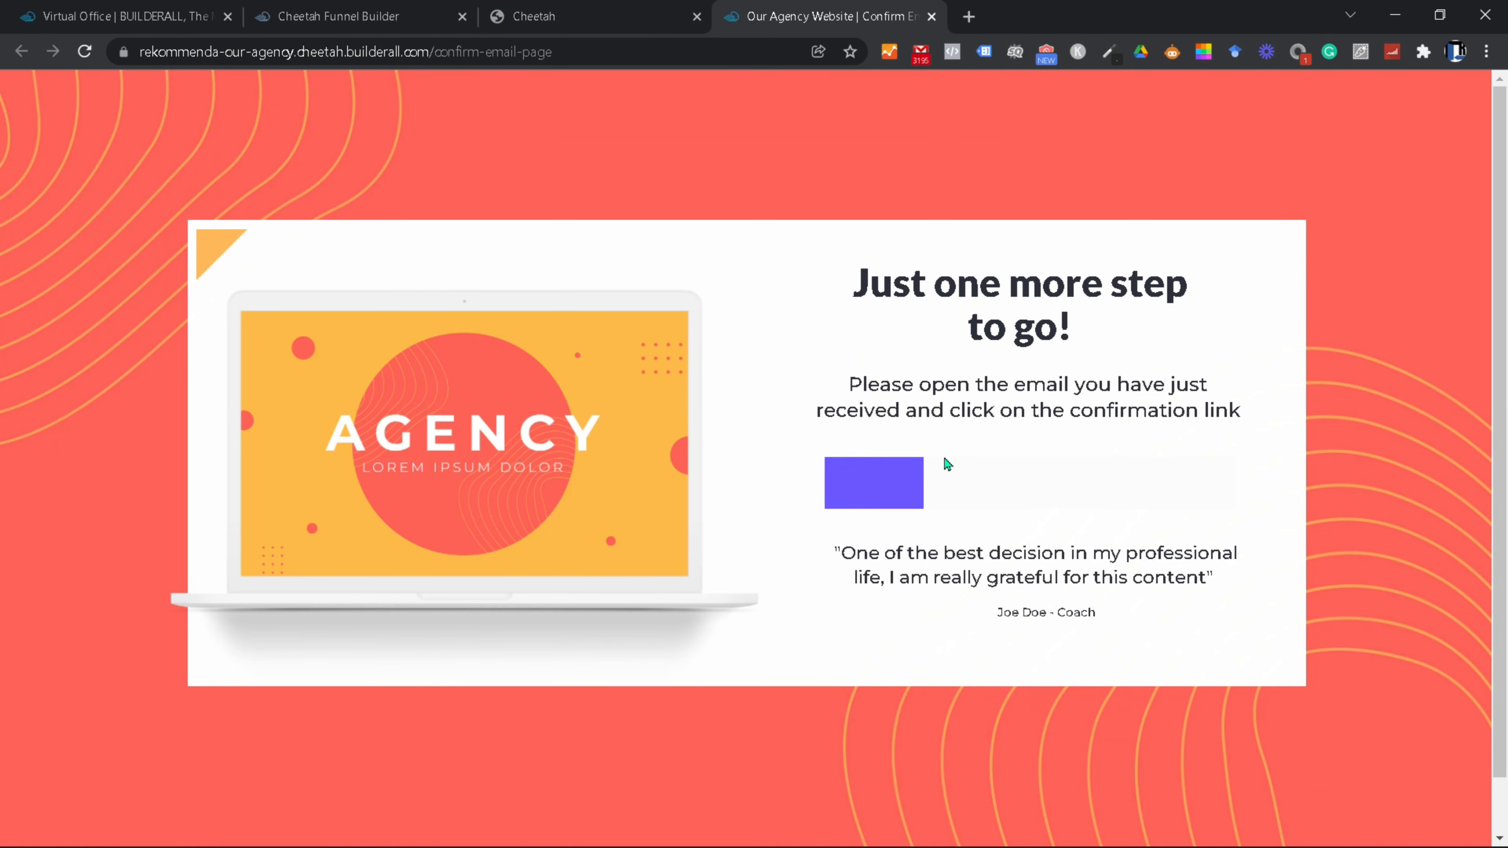
pyautogui.click(931, 16)
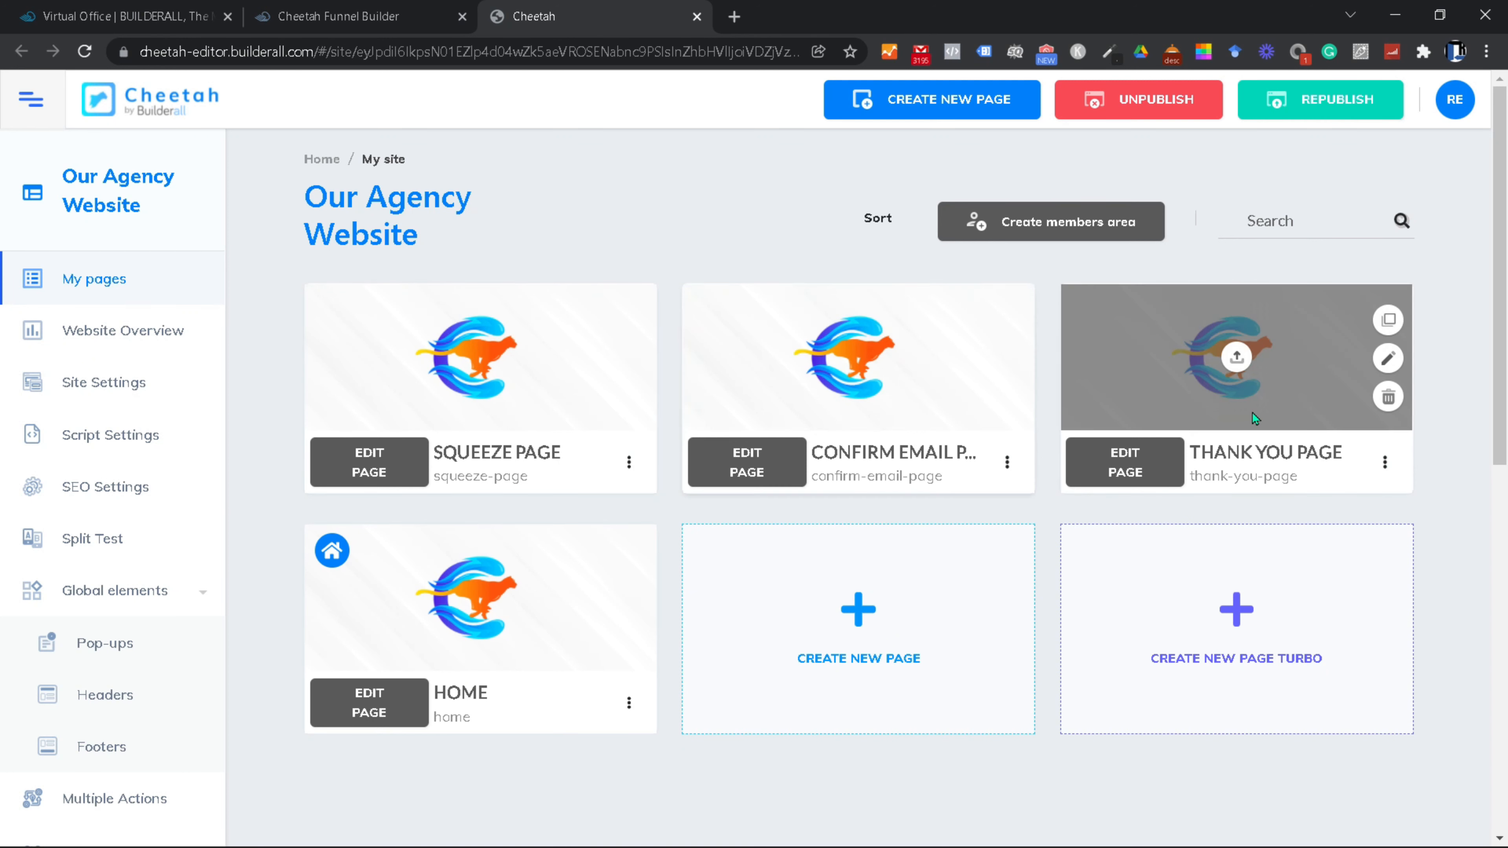
# Step: Edit the Squeeze Page title to read 'Learn How To Make A Steady Income Online.'
pyautogui.click(367, 472)
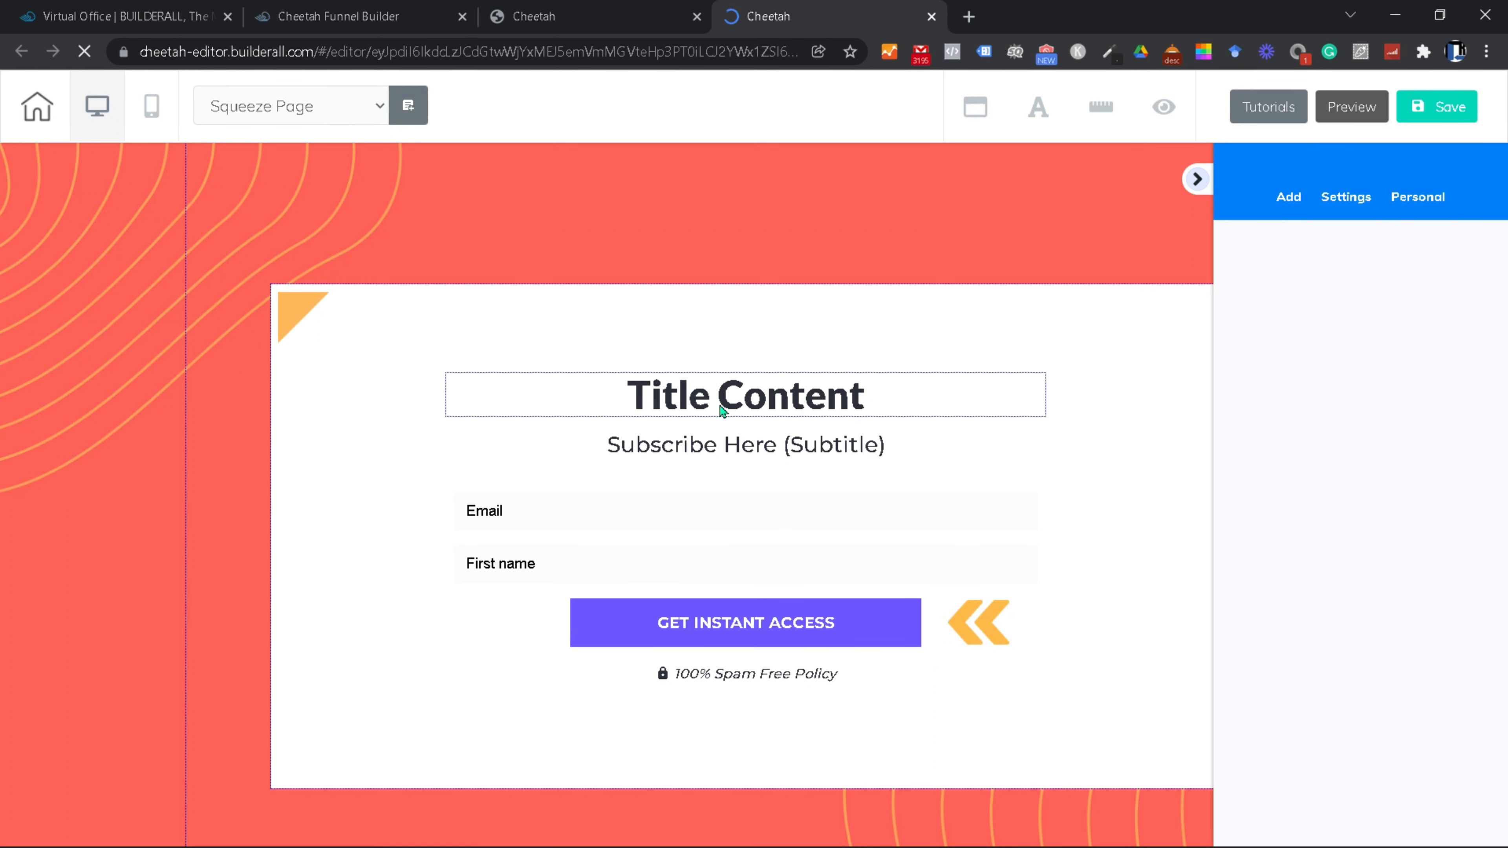
pyautogui.click(739, 387)
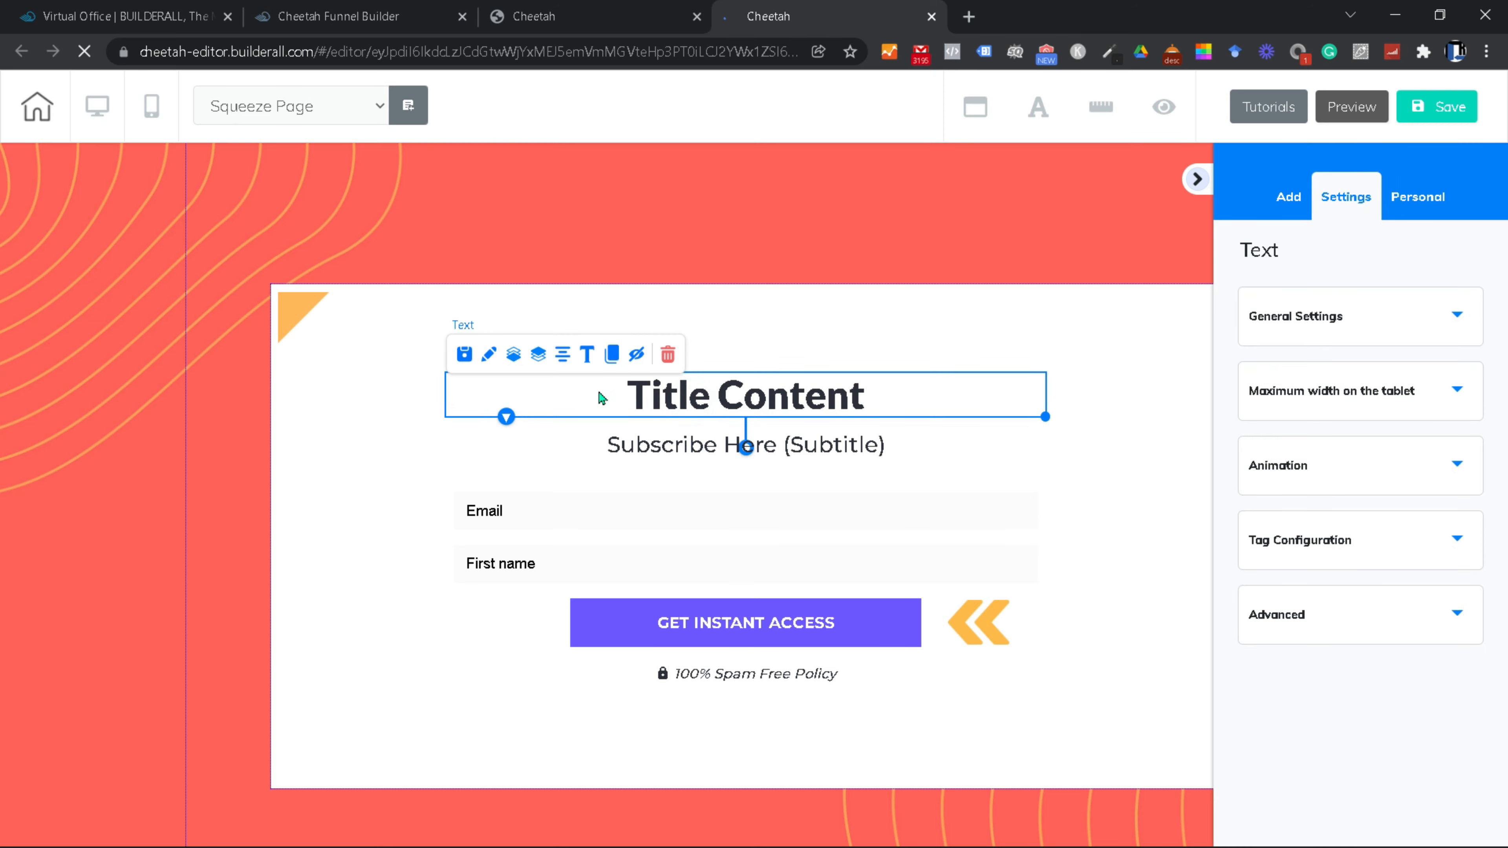
pyautogui.click(588, 356)
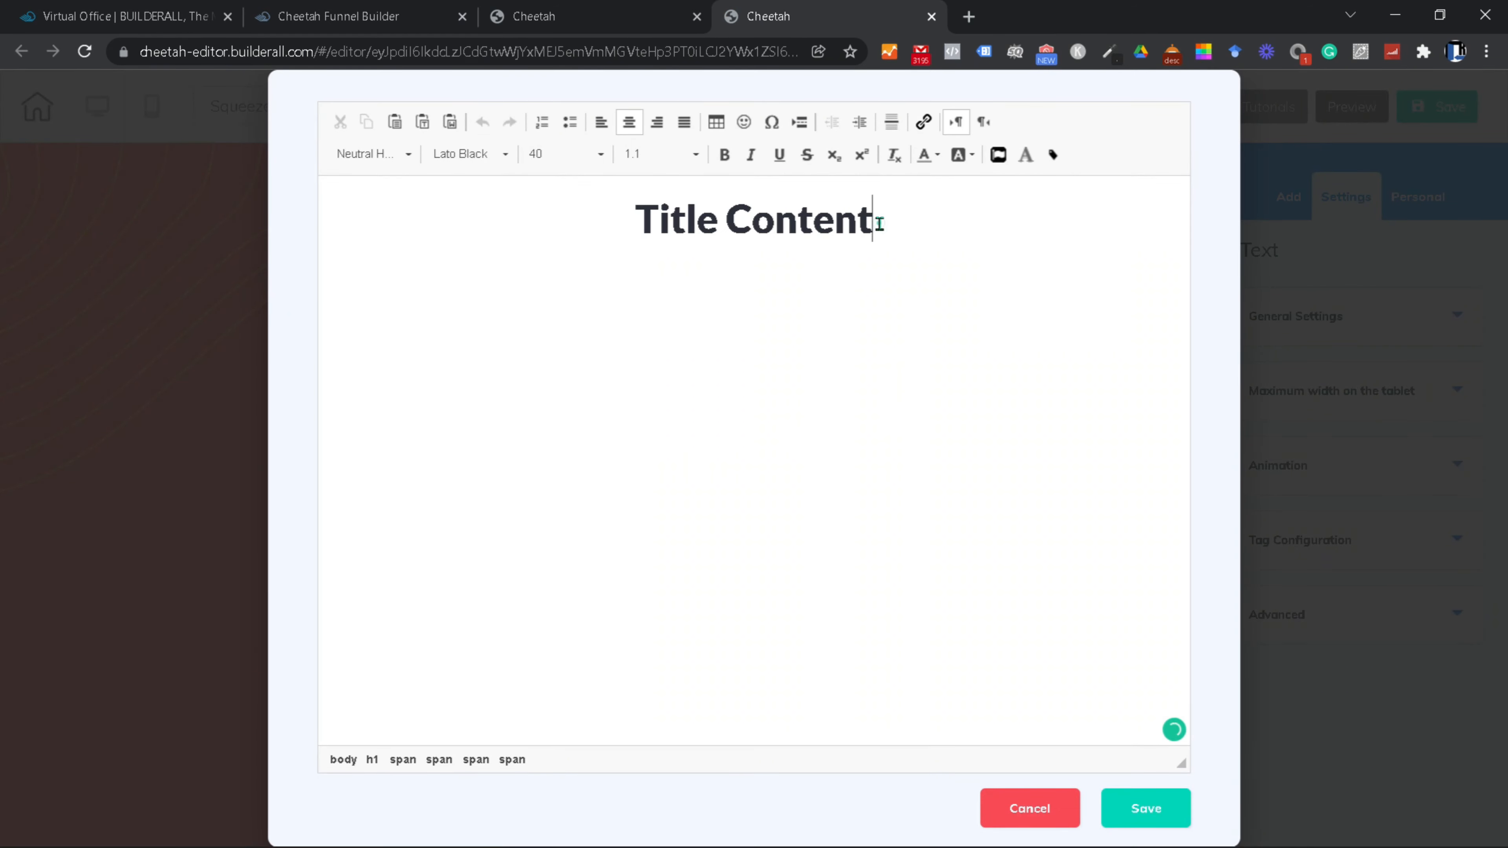
pyautogui.click(879, 224)
pyautogui.hotkey('ctrl', 'a')
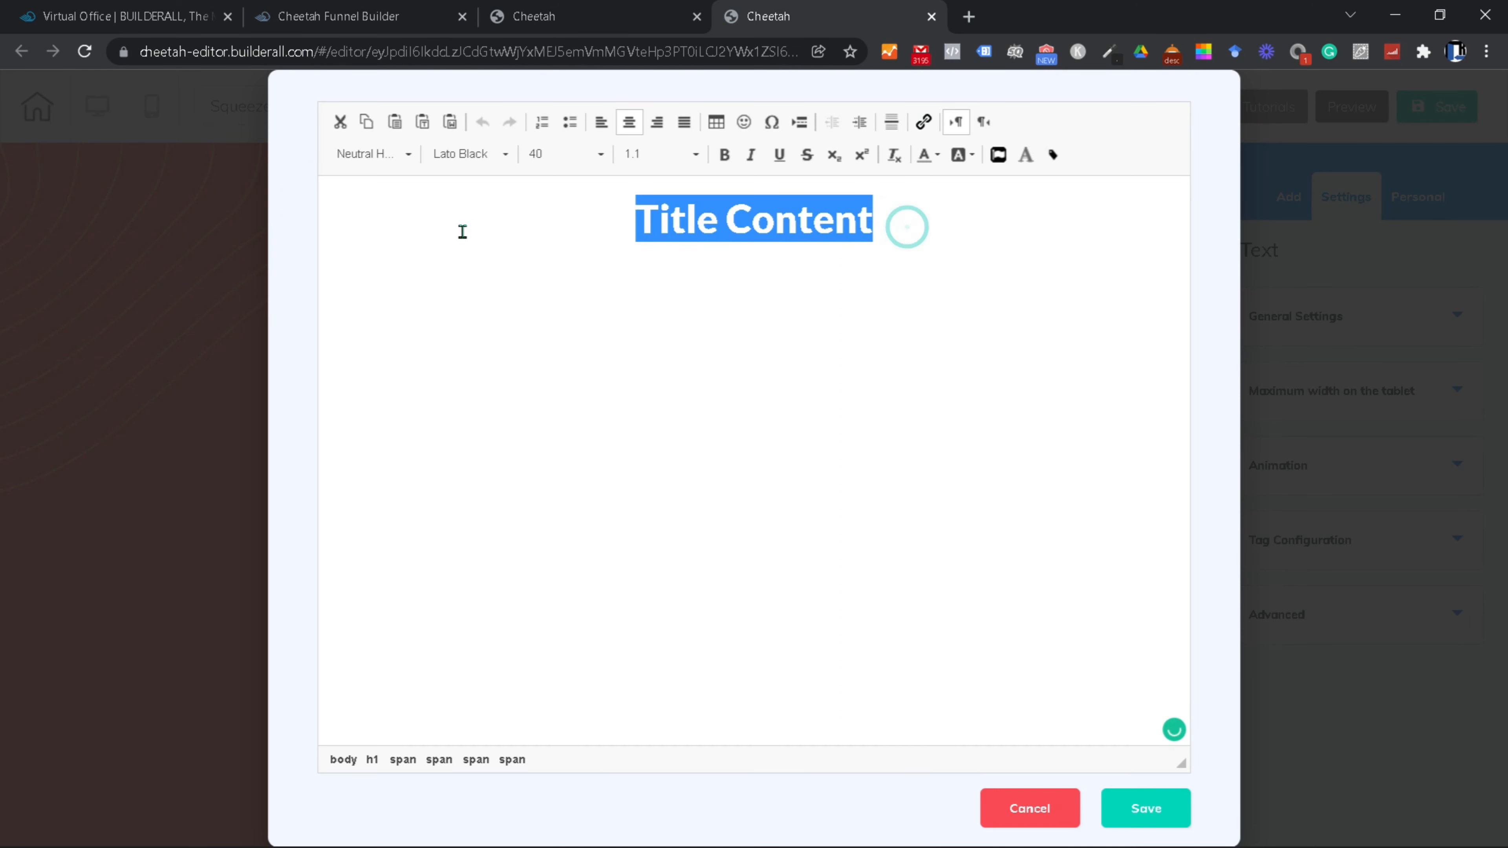
pyautogui.write('L')
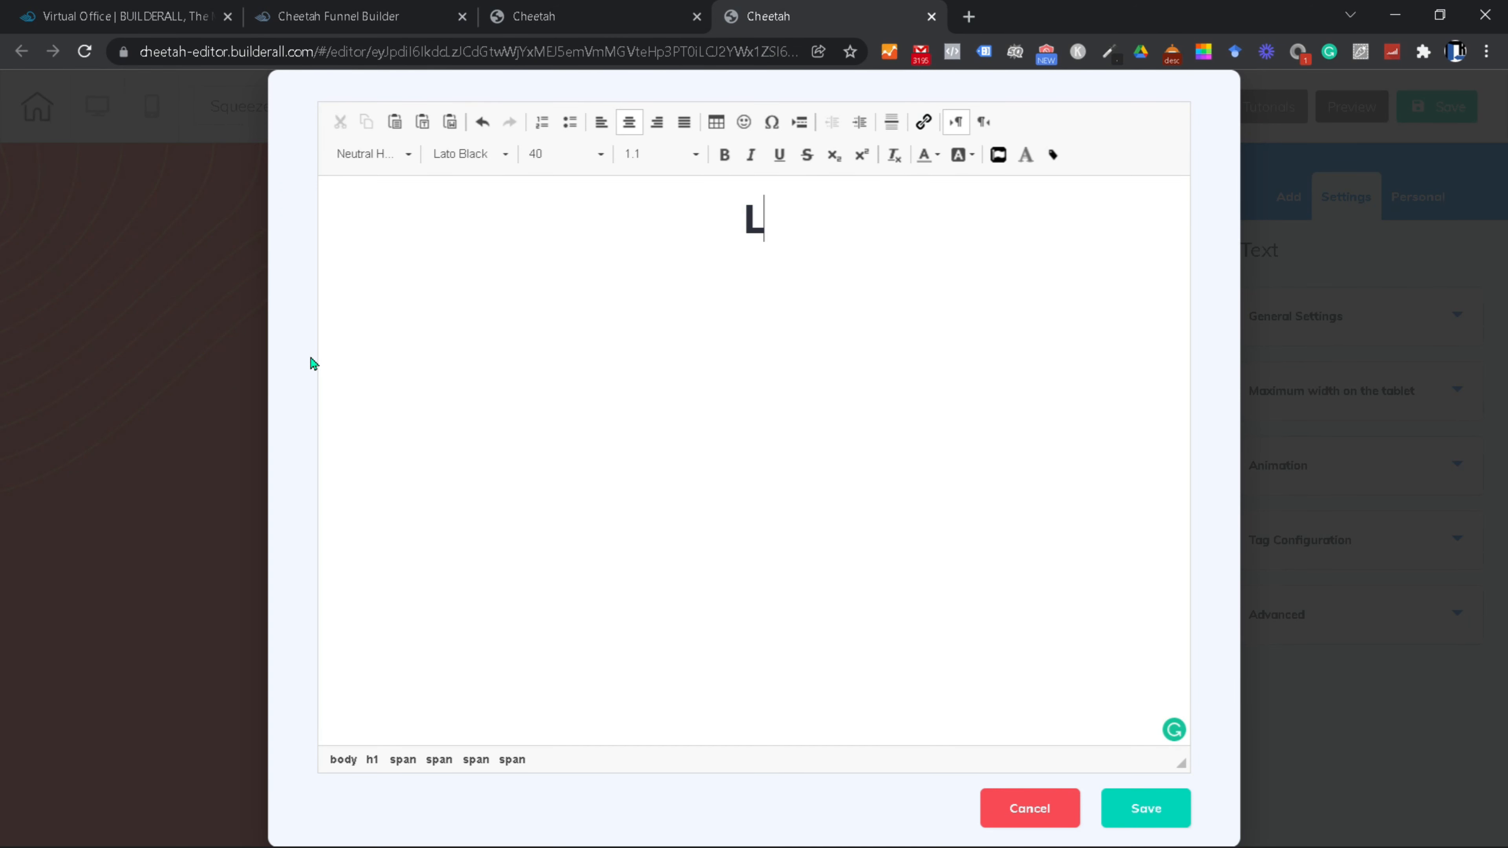
pyautogui.write('earn H')
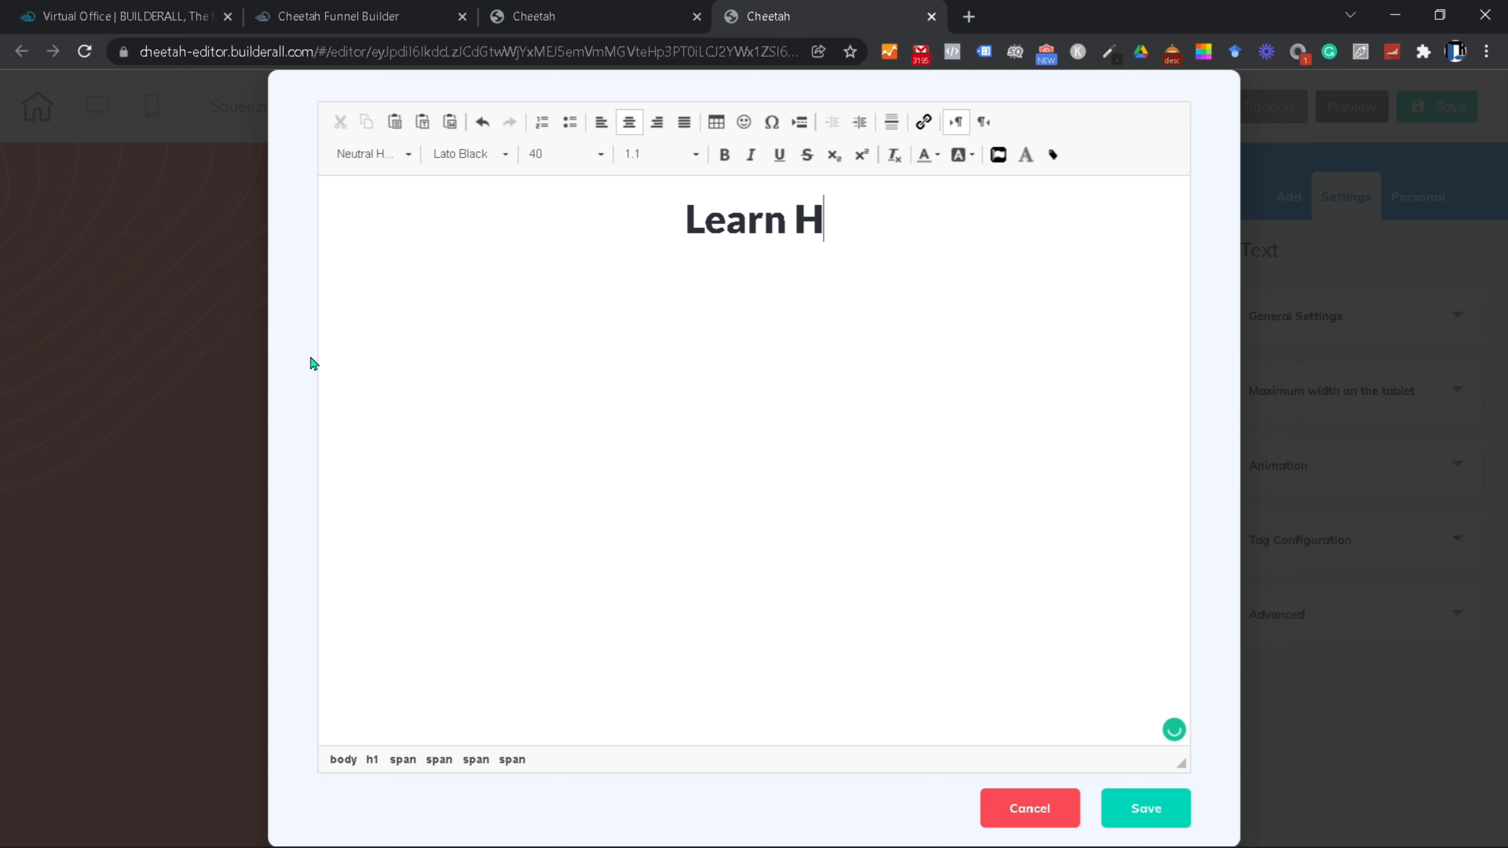
pyautogui.write('ow To Make A Steady I')
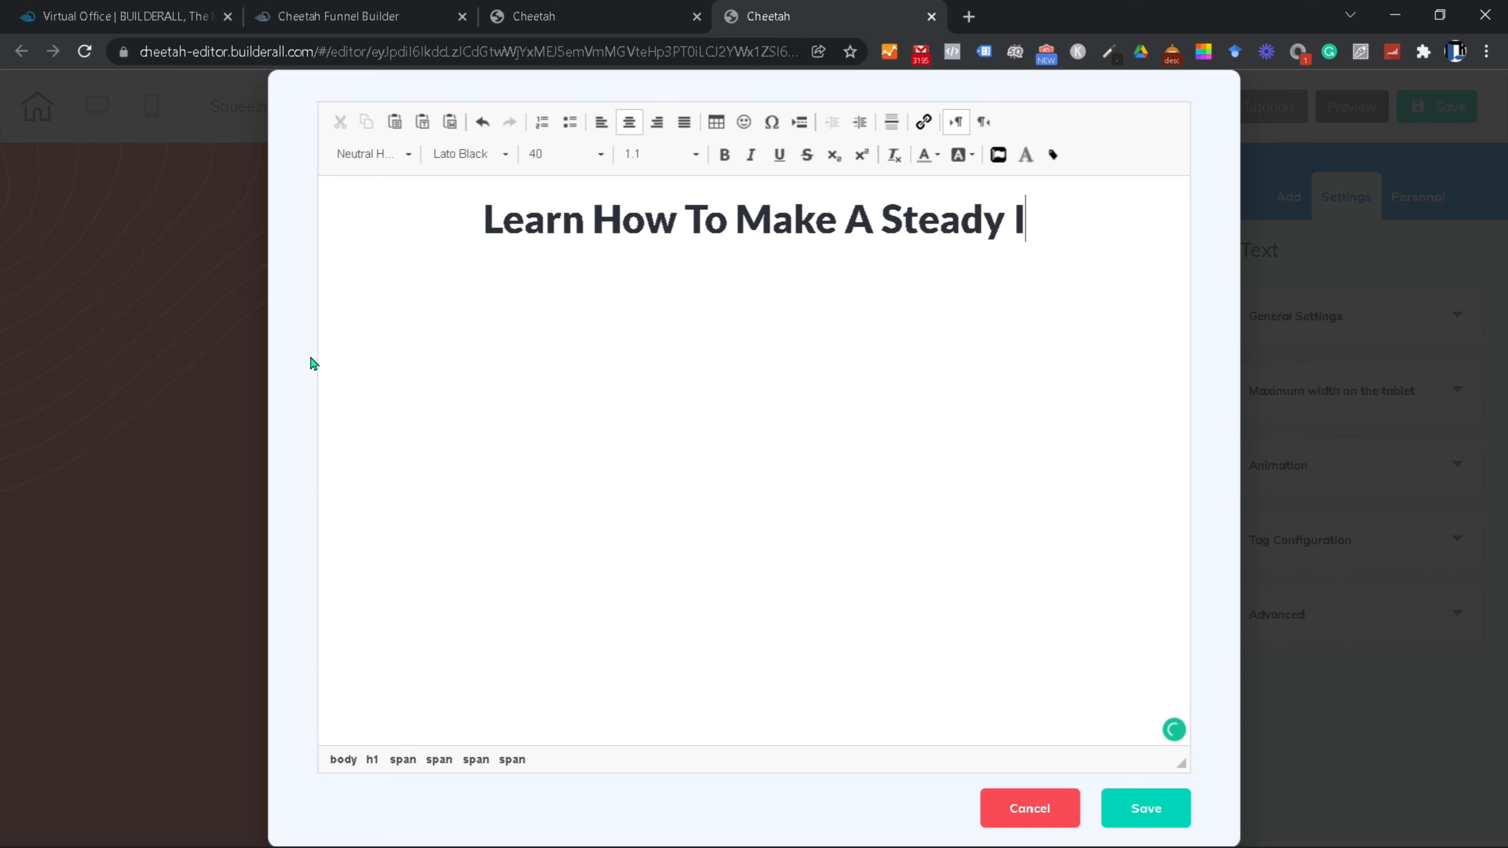
pyautogui.write('ncome Online.')
# Step: Set the new headline to font size 28 and save it
pyautogui.moveTo(1157, 221); pyautogui.dragTo(355, 221)
pyautogui.click(406, 155)
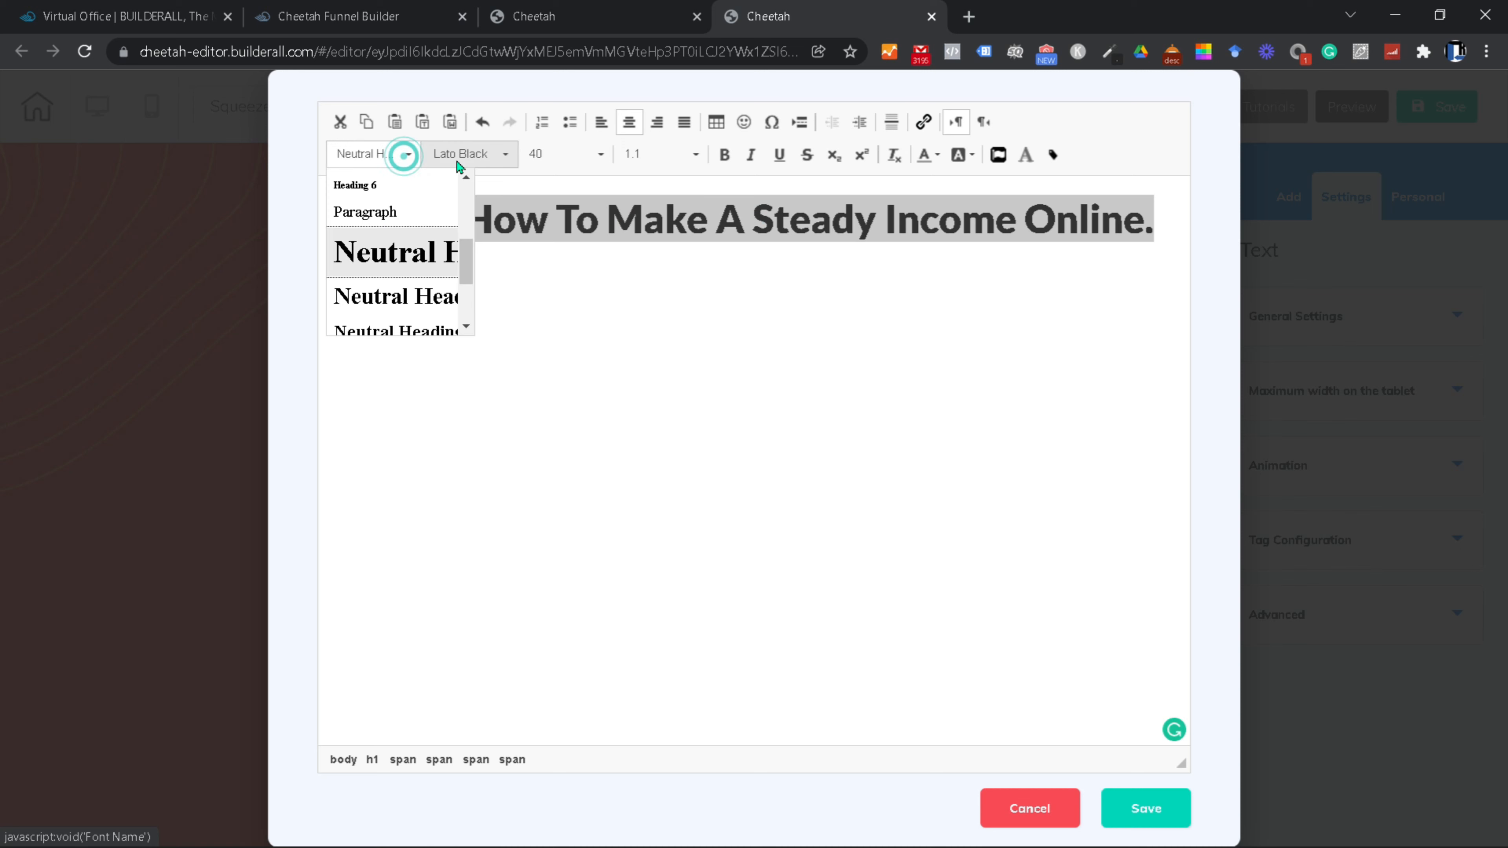
pyautogui.click(522, 330)
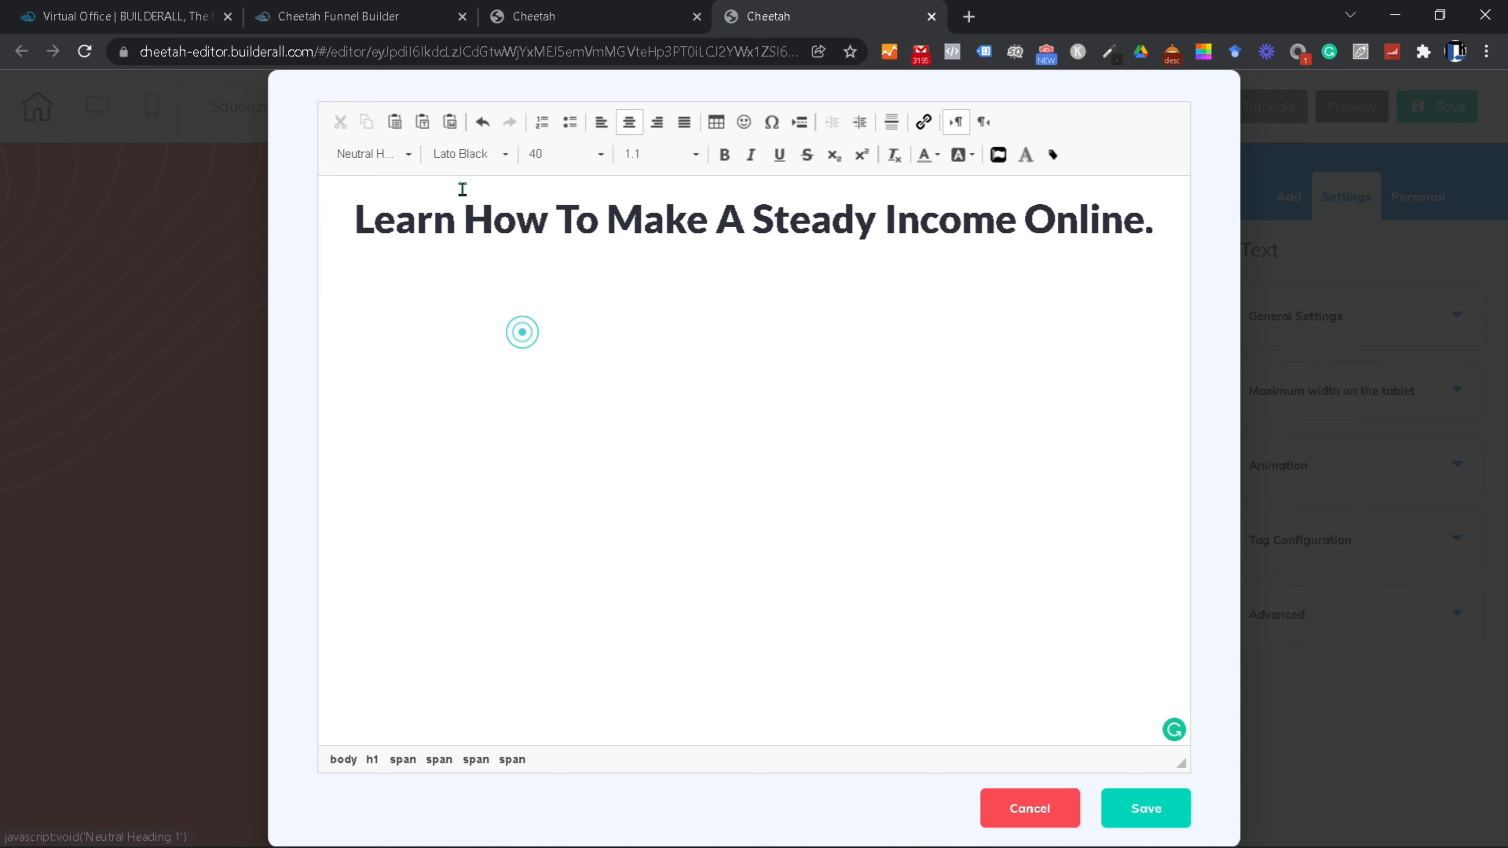
pyautogui.click(599, 155)
pyautogui.scroll(5, 587, 279)
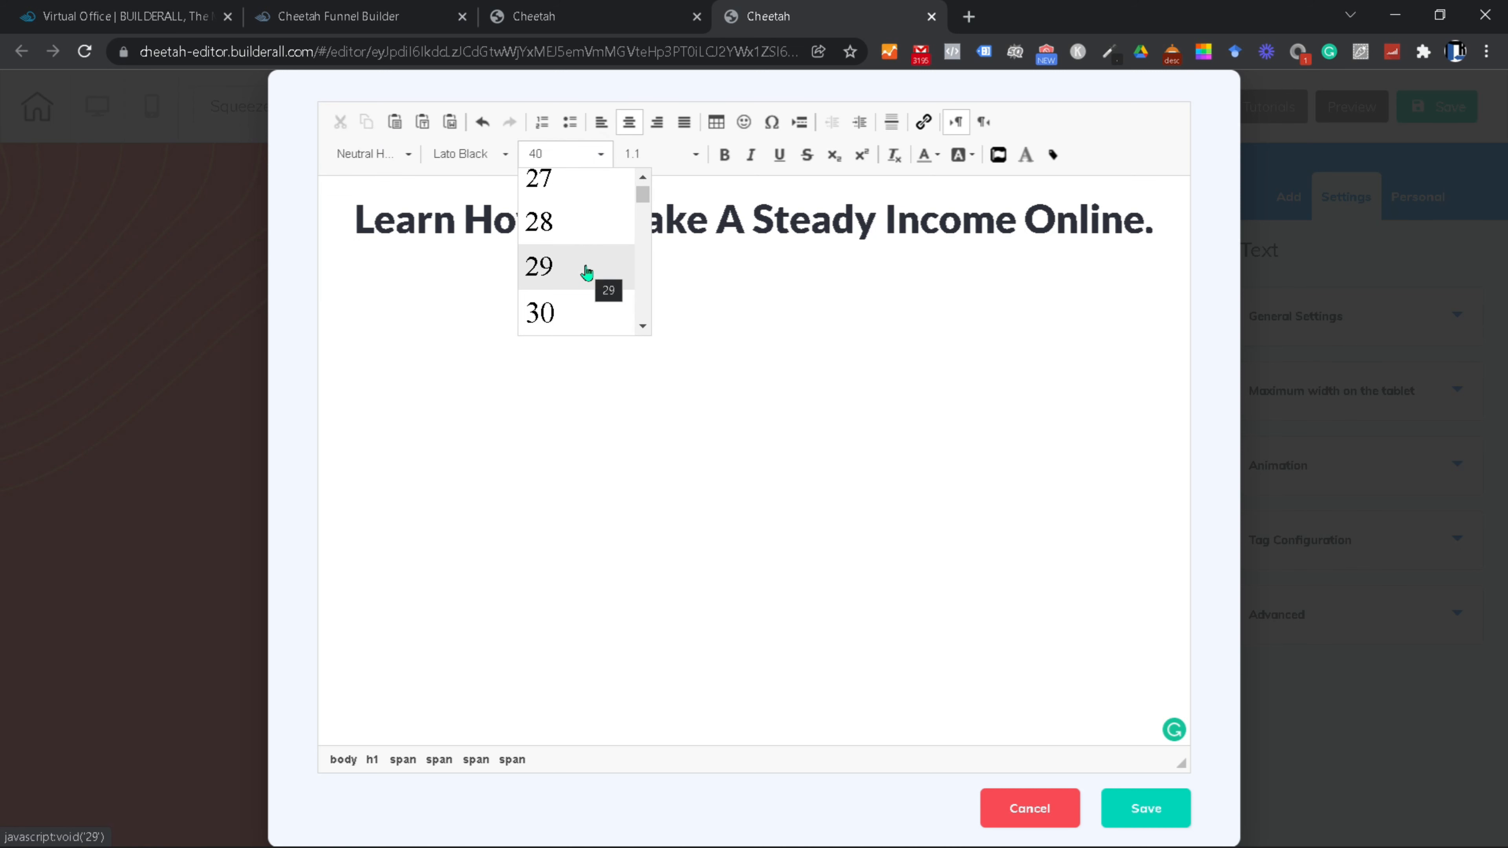
pyautogui.click(565, 225)
pyautogui.tripleClick(862, 233)
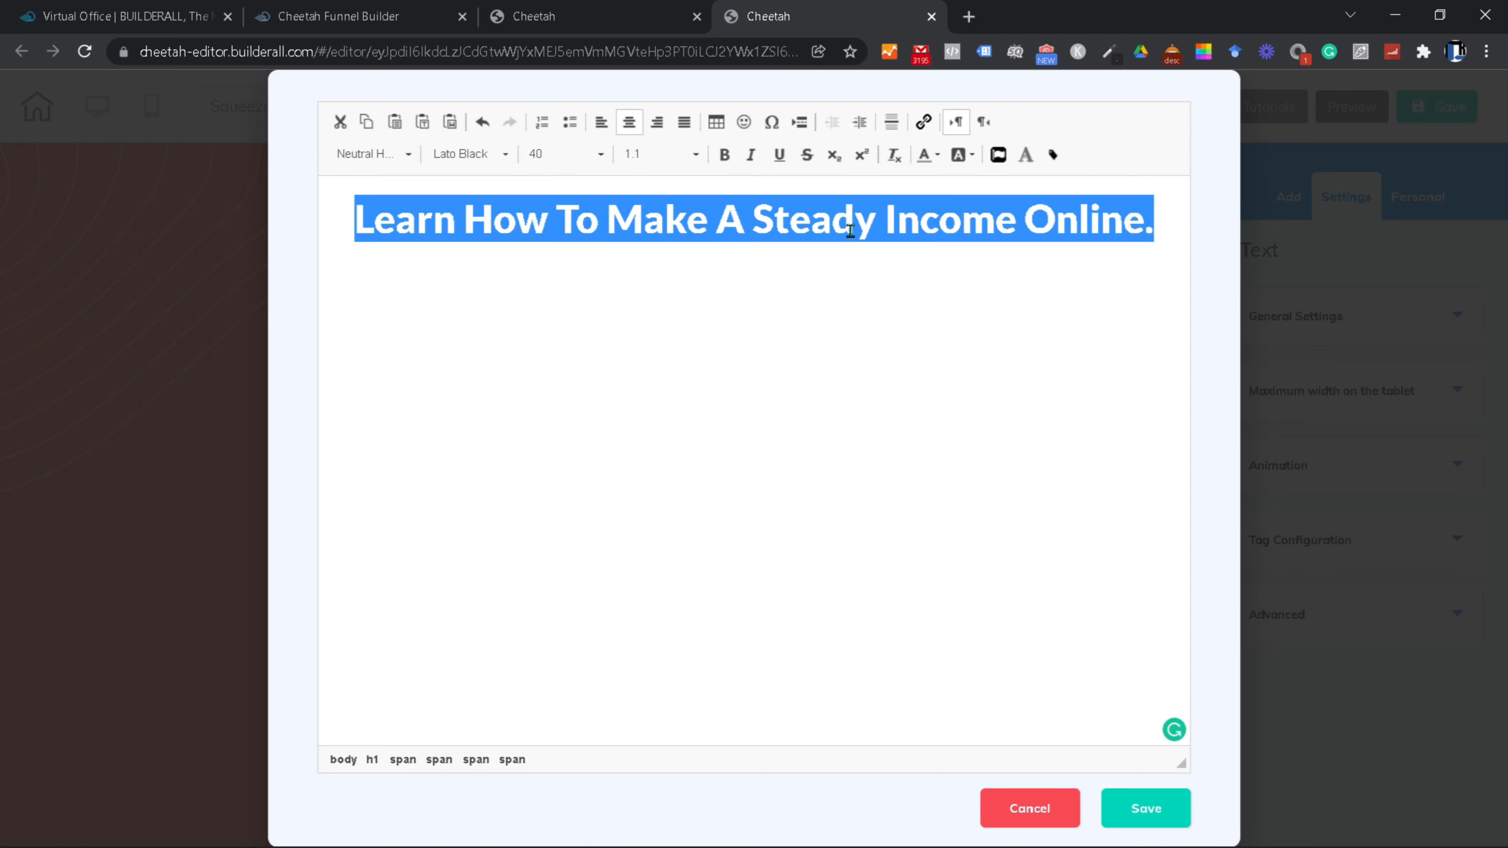
pyautogui.click(599, 155)
pyautogui.scroll(4, 567, 276)
pyautogui.click(567, 276)
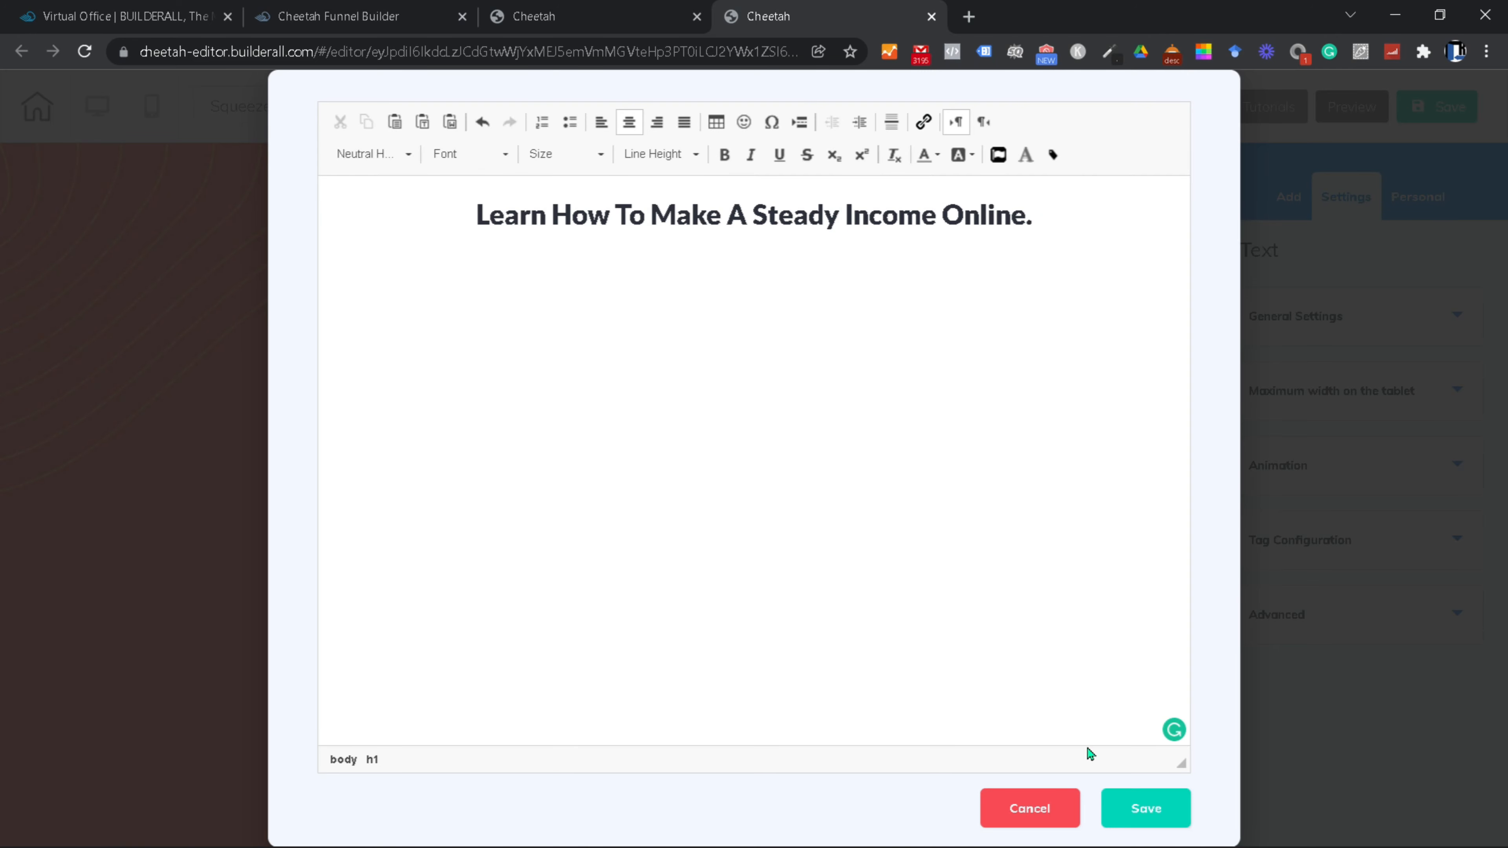
pyautogui.click(1144, 809)
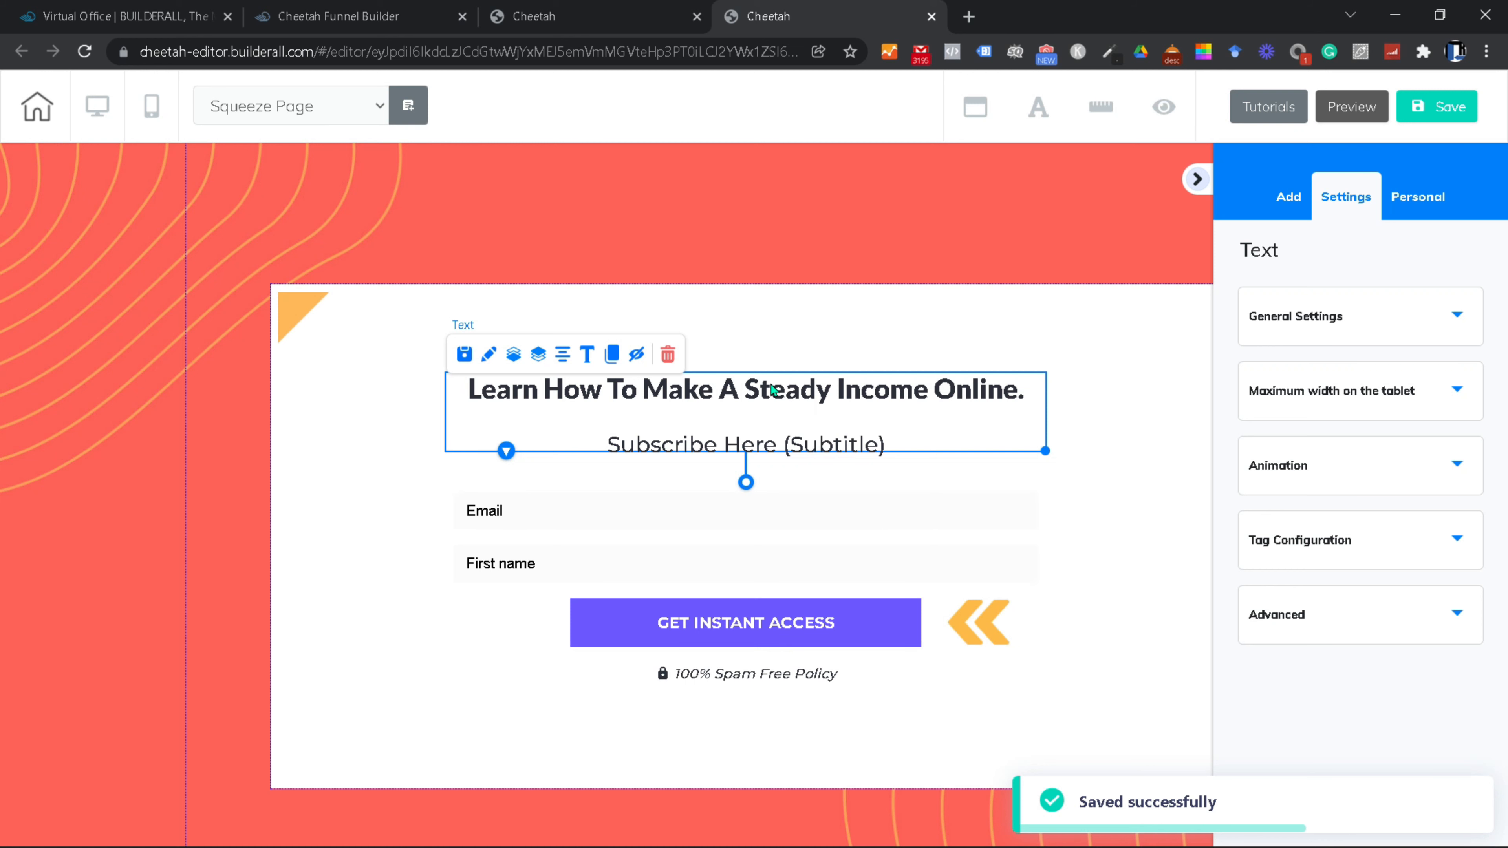
# Step: Move the headline up and the subtitle down so they no longer overlap
pyautogui.moveTo(774, 387); pyautogui.dragTo(788, 342)
pyautogui.moveTo(836, 433); pyautogui.dragTo(838, 462)
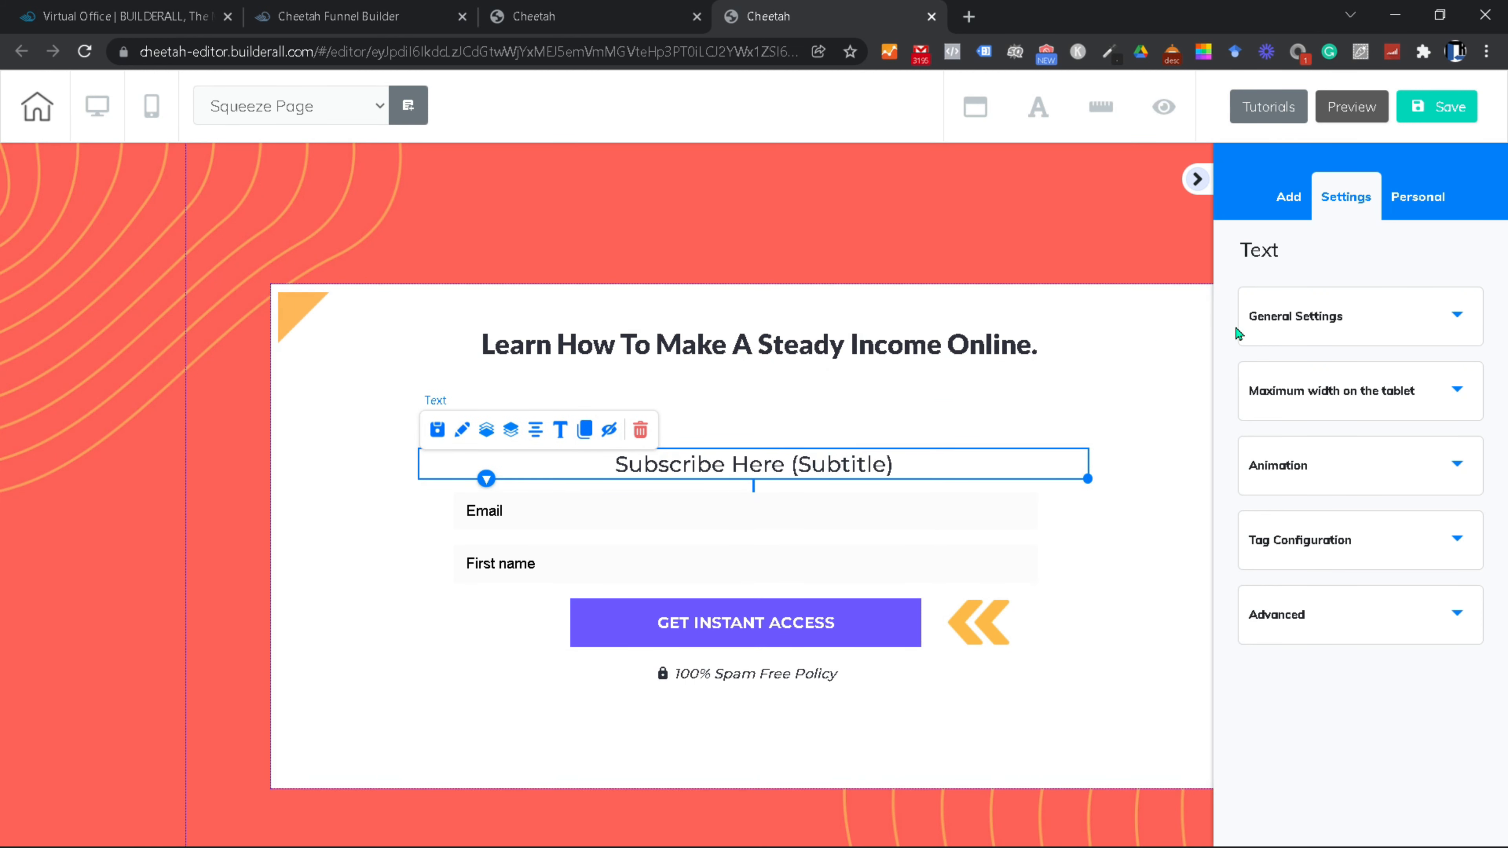
pyautogui.click(1288, 197)
# Step: Drop a Title H2 heading from Texts below the headline and open it in the Large Content Editor
pyautogui.click(1418, 255)
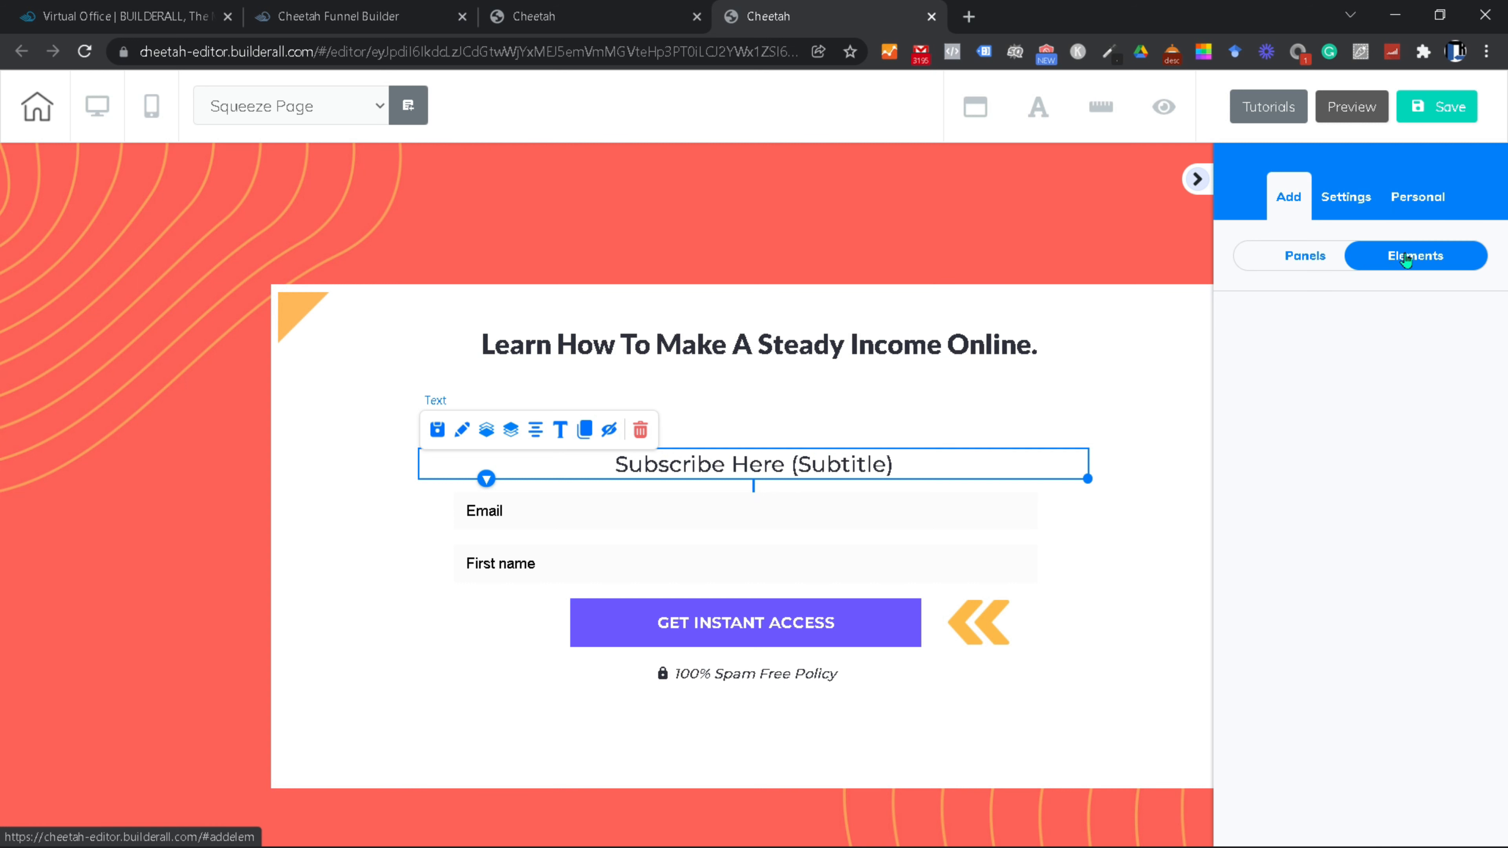
pyautogui.click(1300, 430)
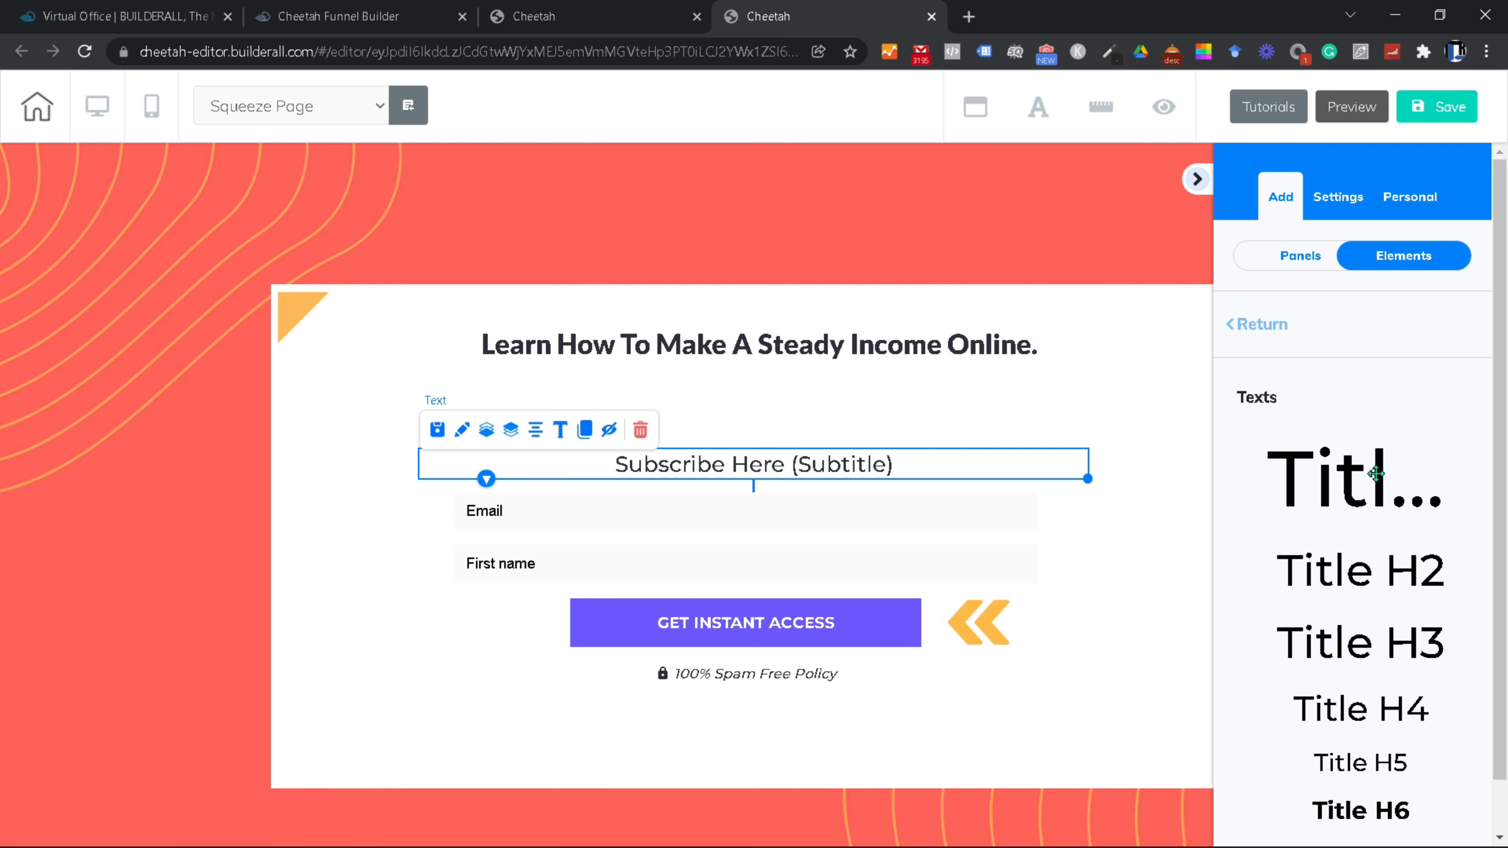
pyautogui.scroll(-1, 1298, 566)
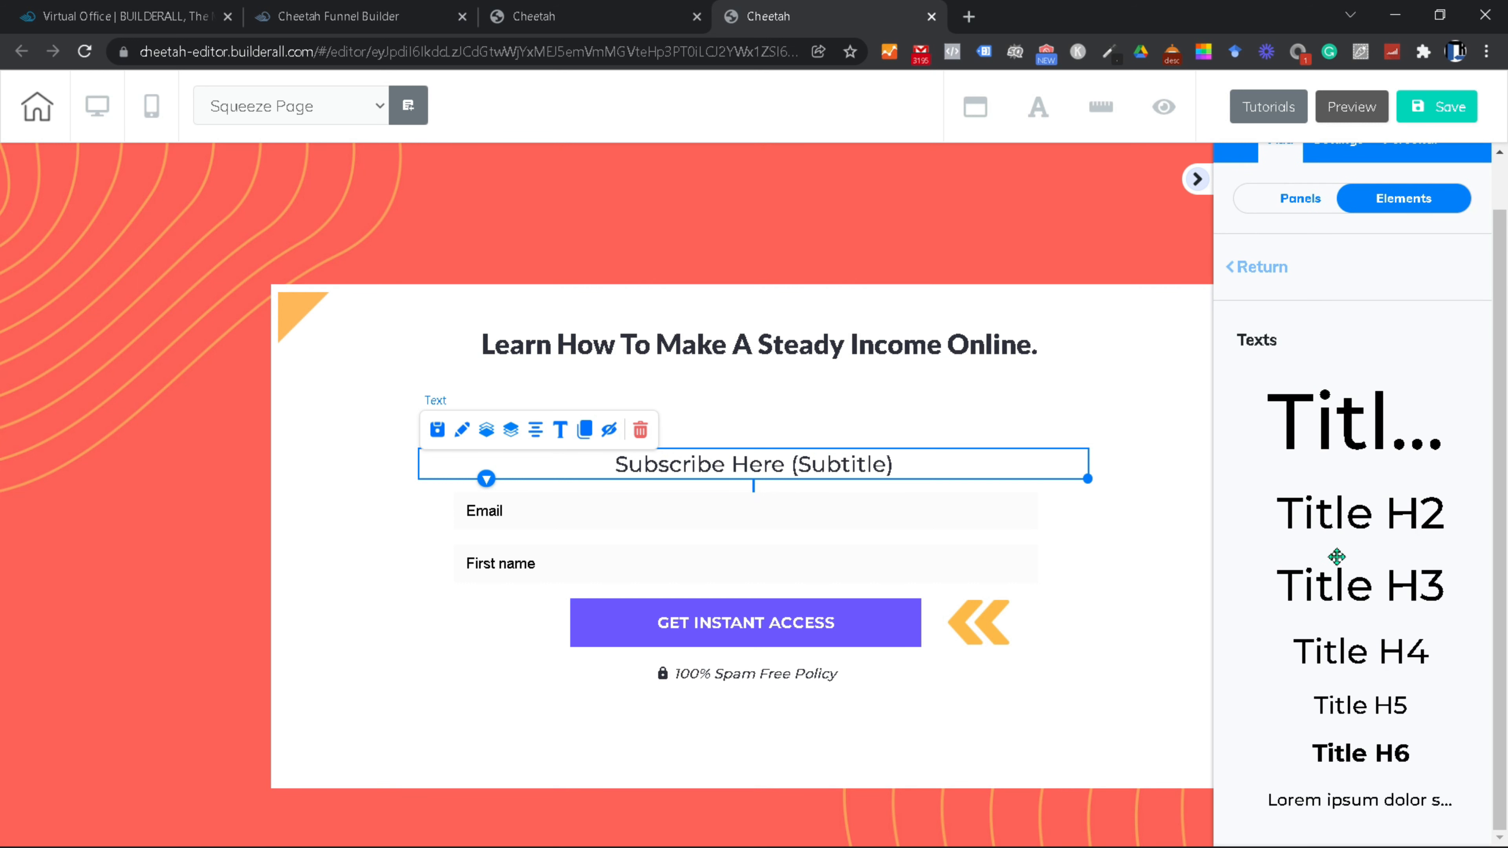
pyautogui.moveTo(1354, 535); pyautogui.dragTo(973, 425)
pyautogui.doubleClick(883, 381)
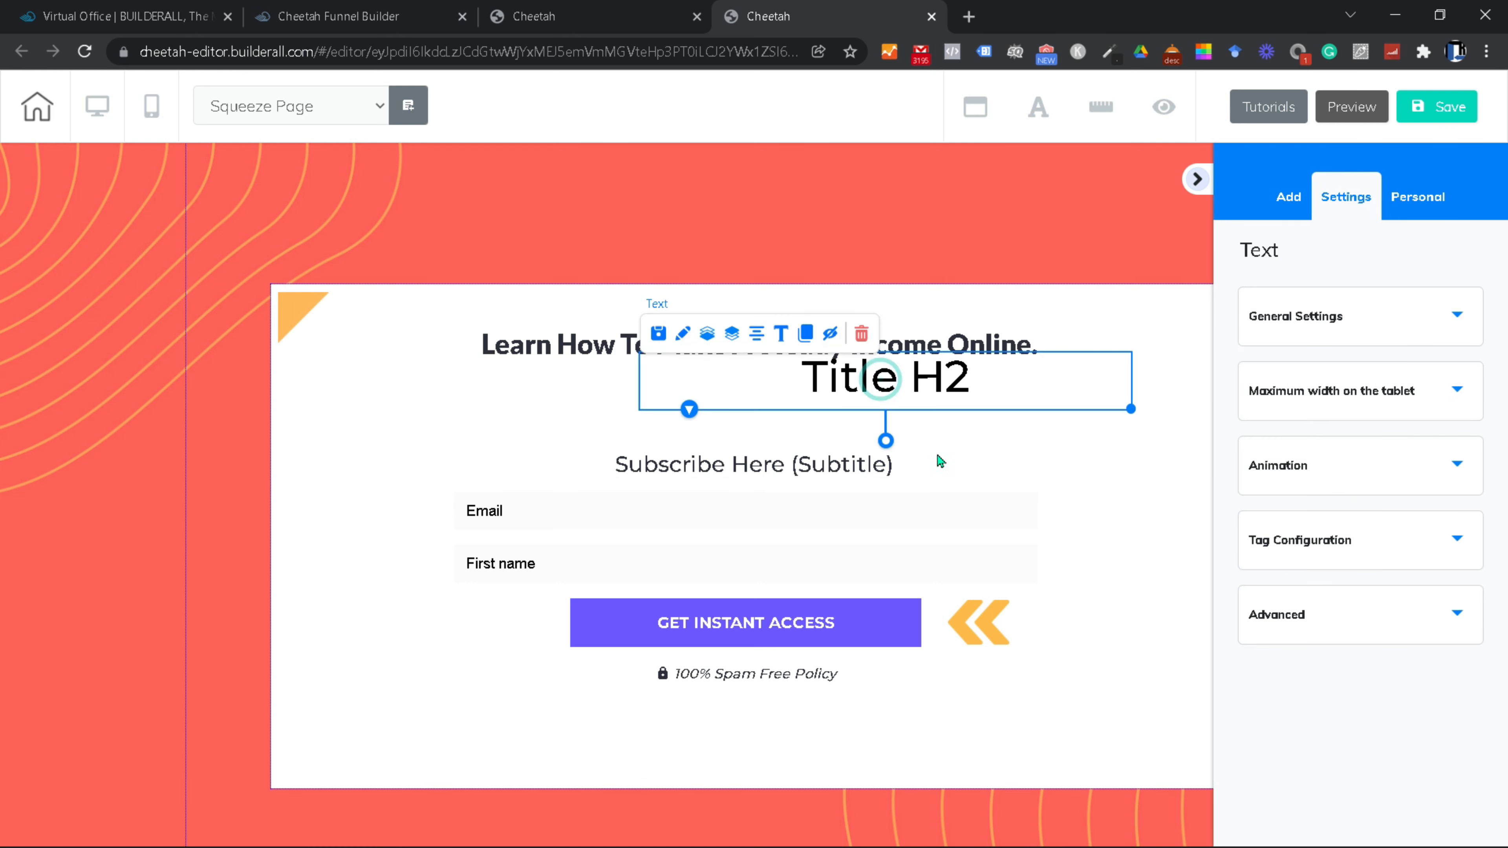
pyautogui.click(1111, 441)
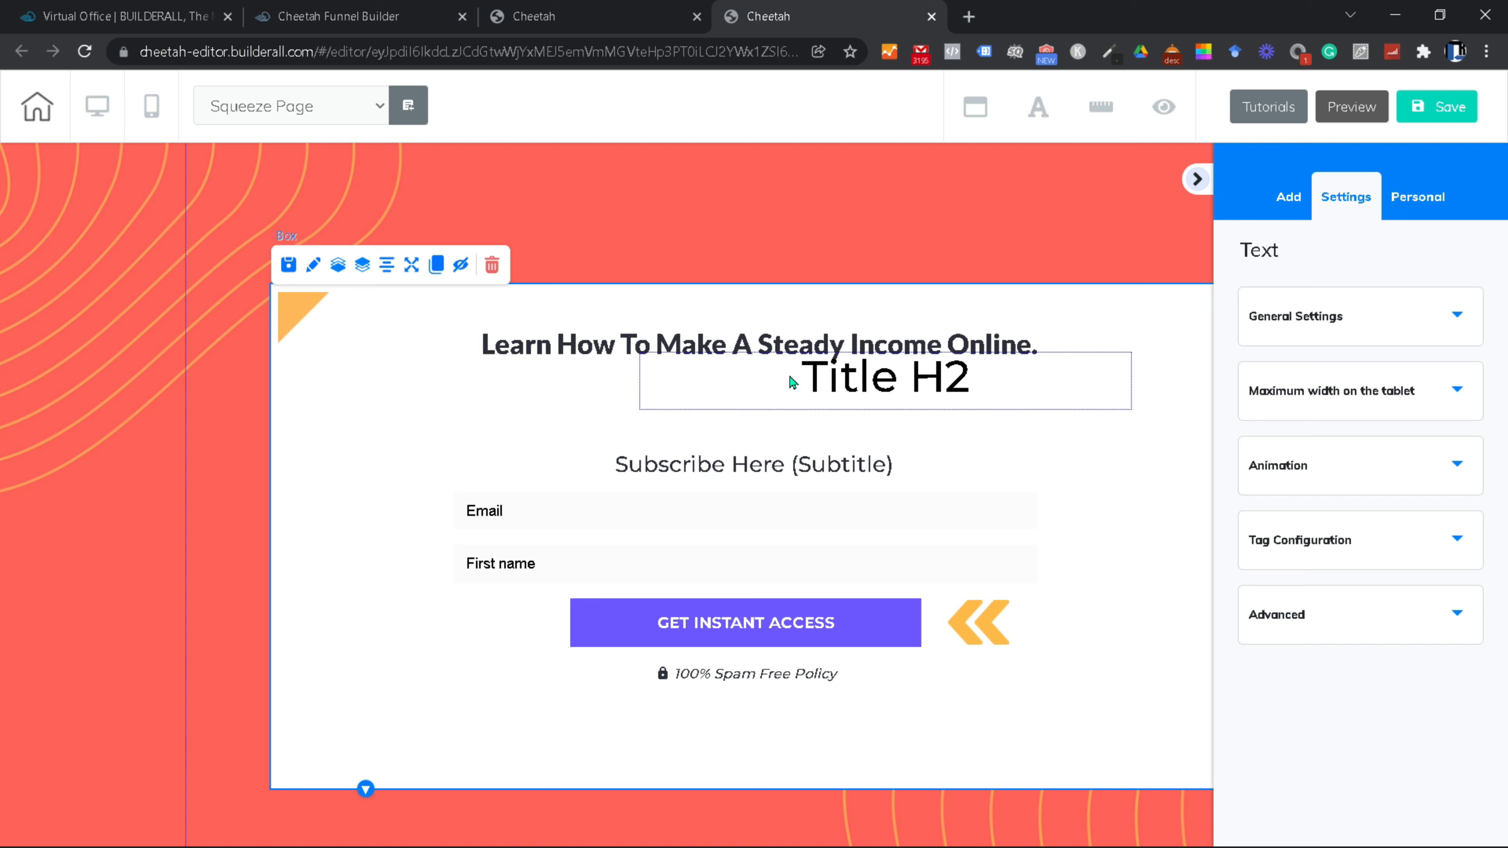
pyautogui.click(783, 392)
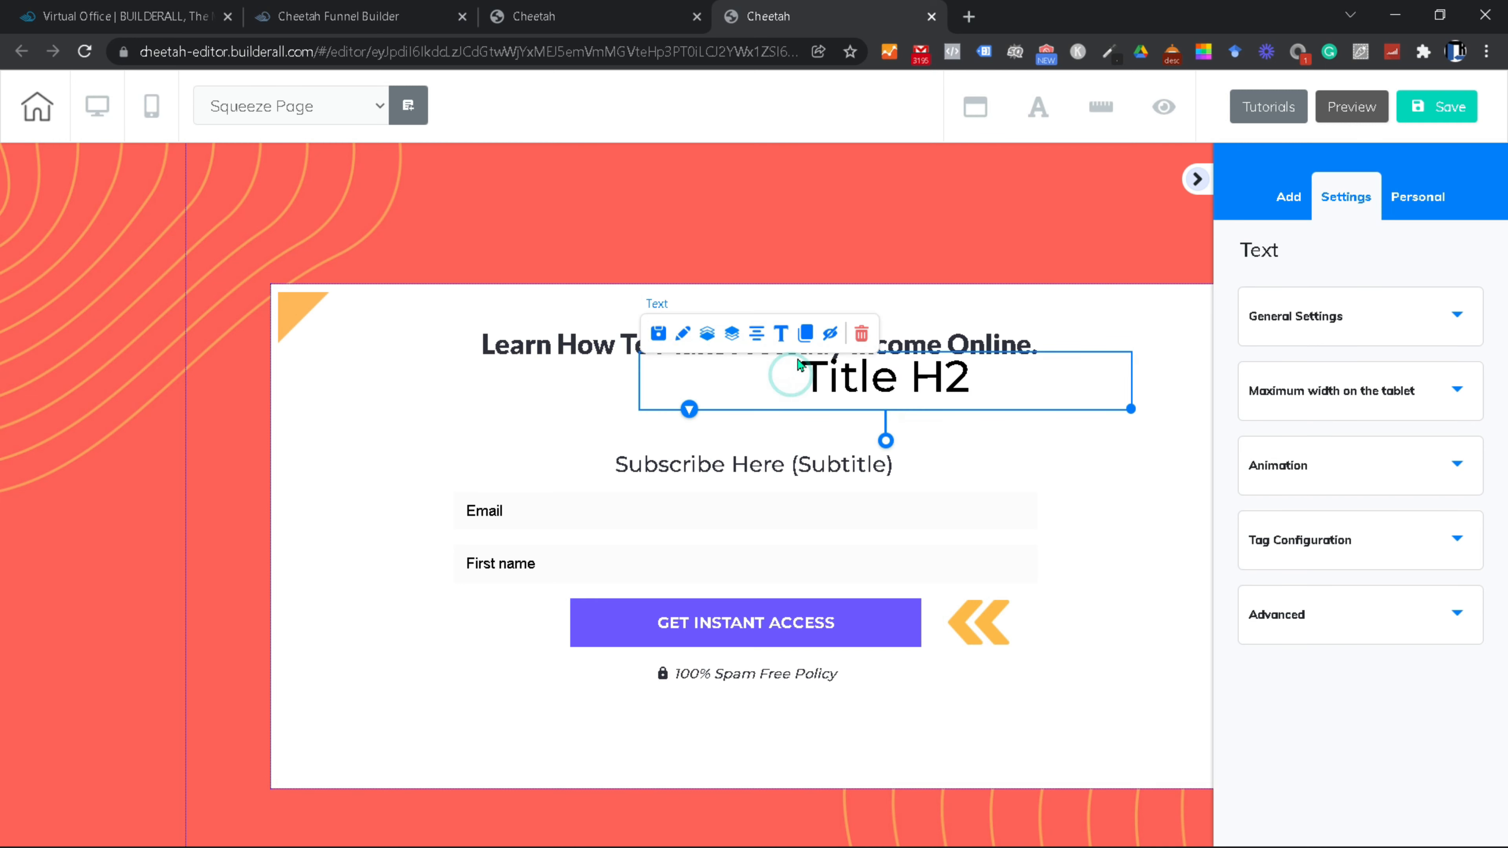
pyautogui.click(786, 340)
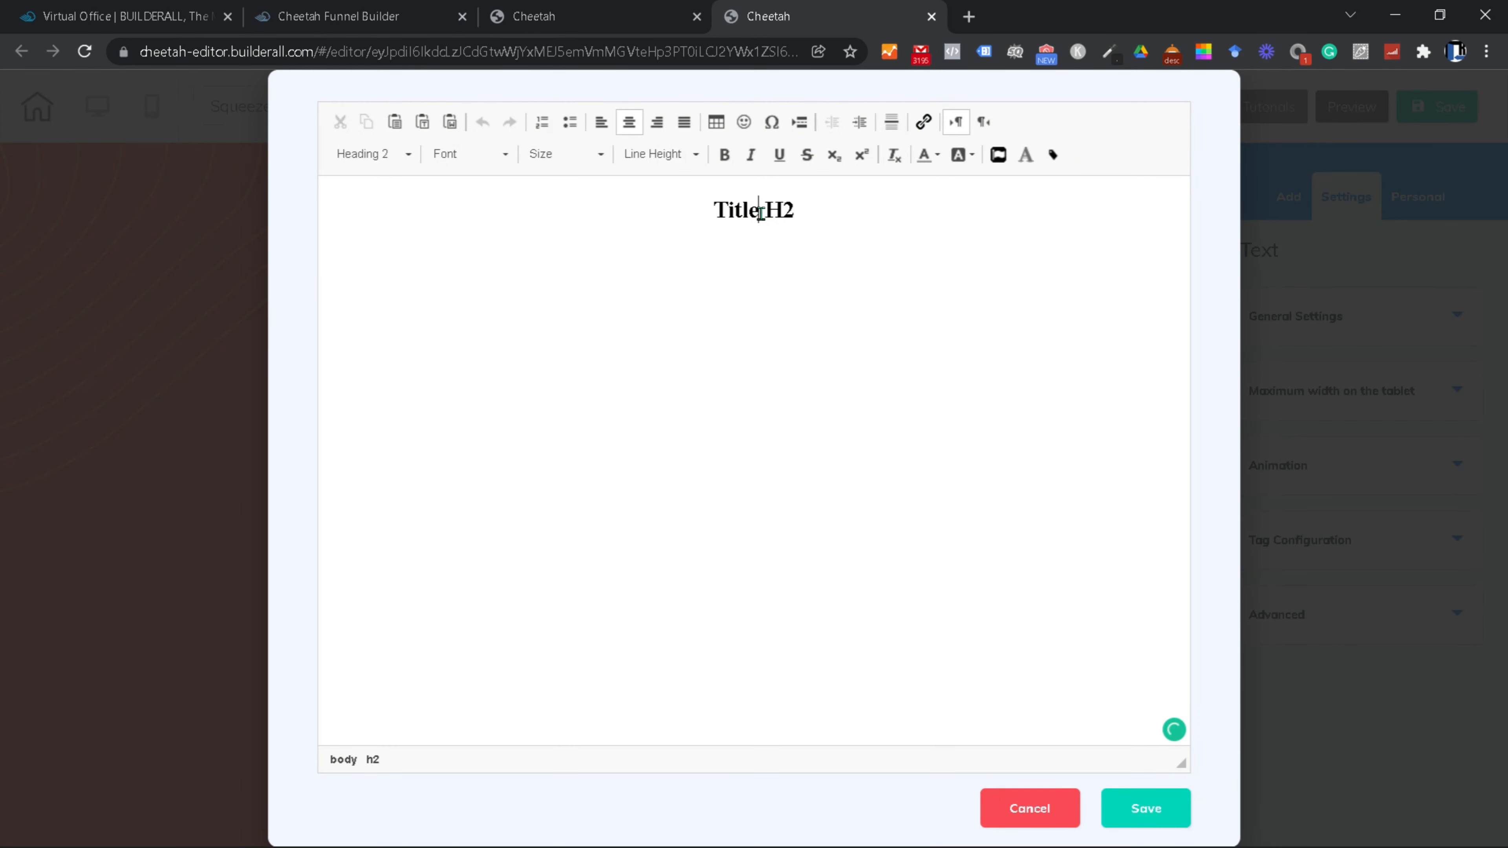
# Step: Replace the placeholder with 'Get This $997 Affiliate Marketing Course for FREE When You Sign Up Today!' in Arial Black
pyautogui.tripleClick(761, 212)
pyautogui.press('BackSpace')
pyautogui.write('Get This $997')
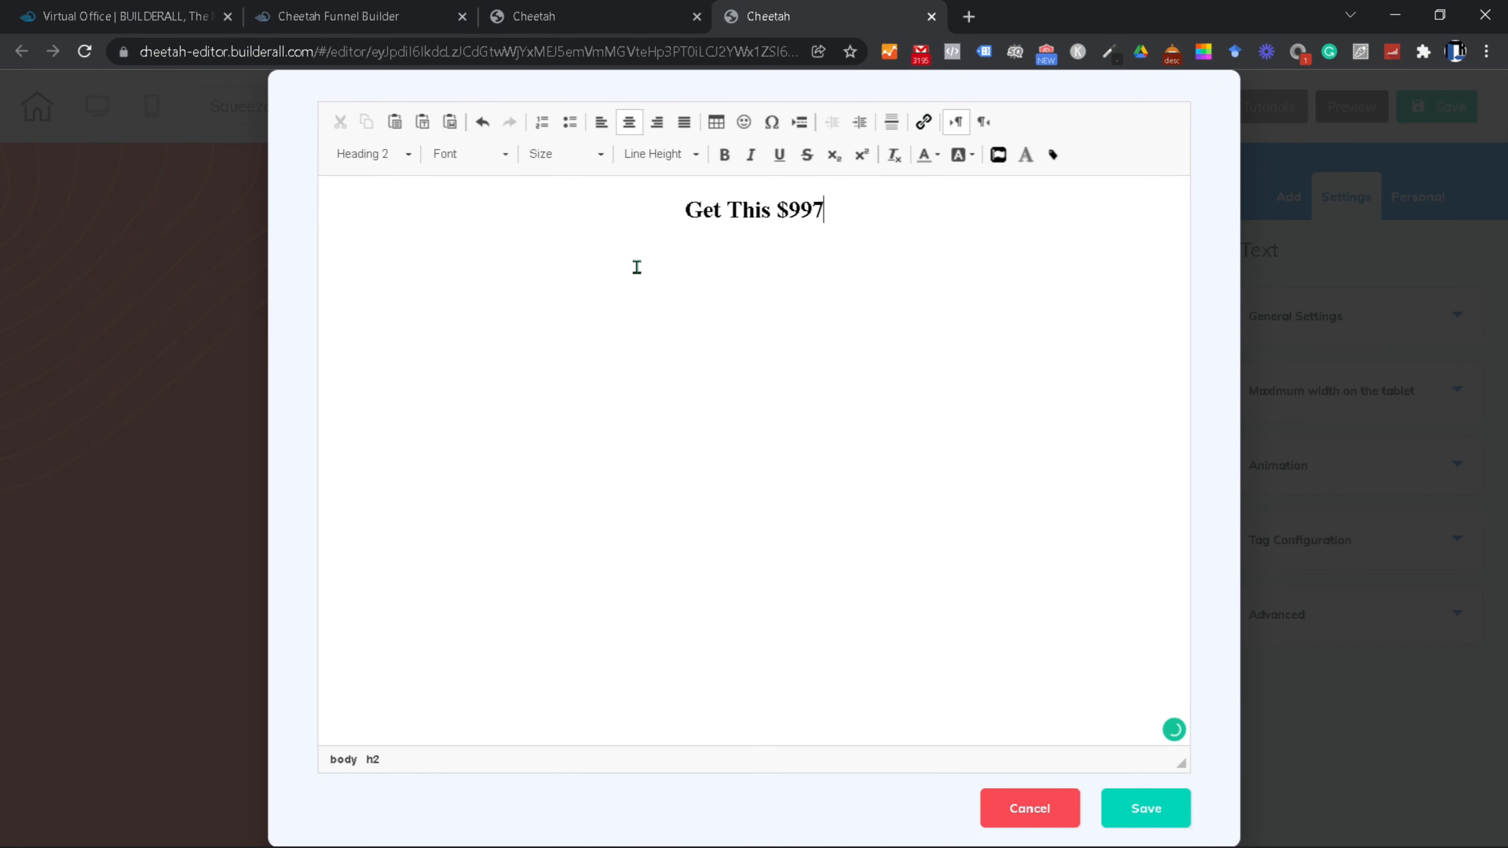
pyautogui.write(' Affiliate Marketing Course for FREE When')
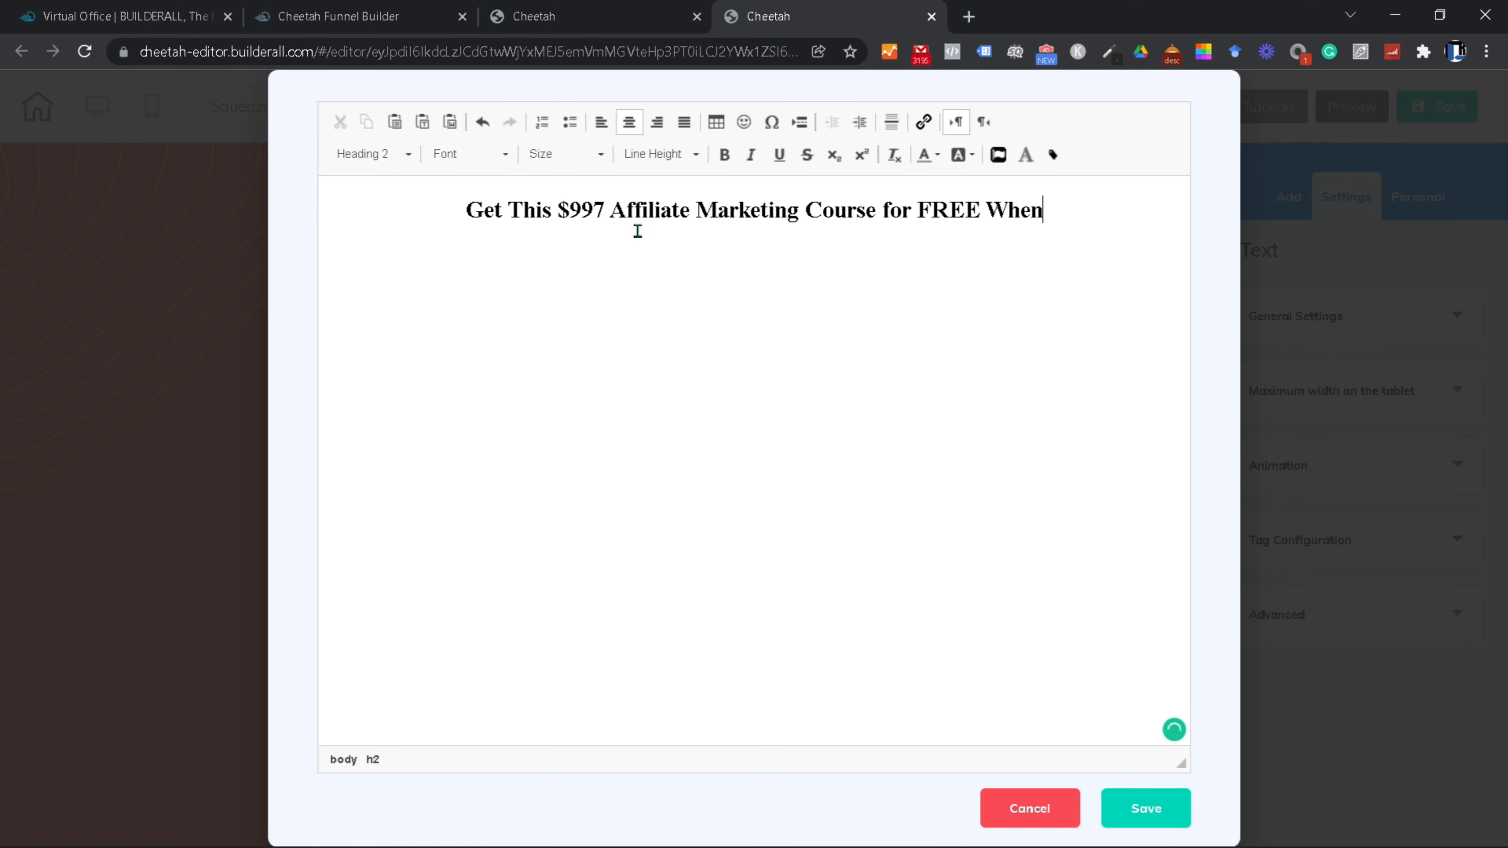
pyautogui.write(' You Sign Up Today!')
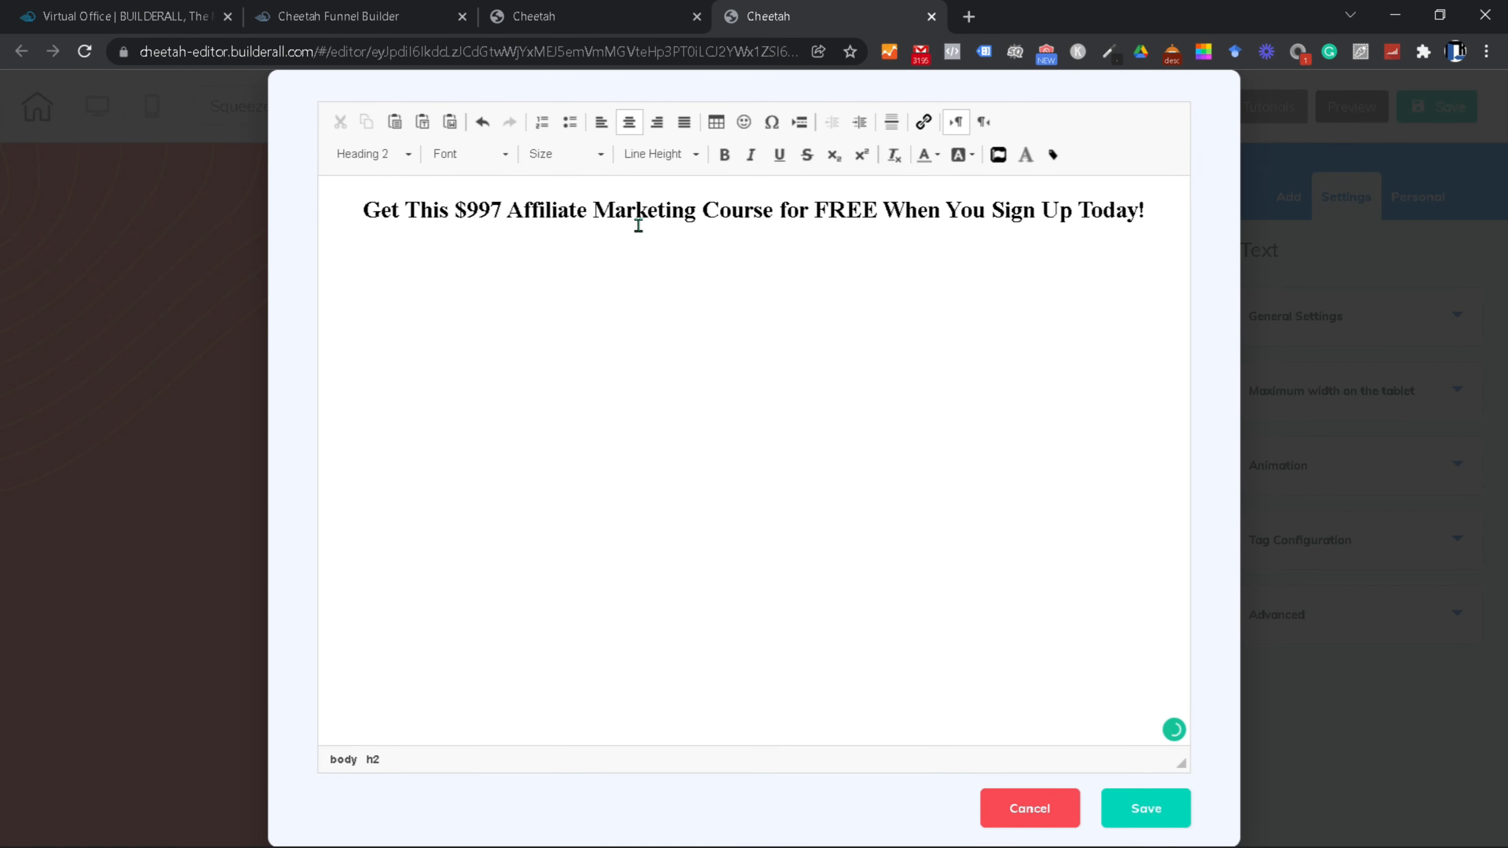
pyautogui.tripleClick(630, 210)
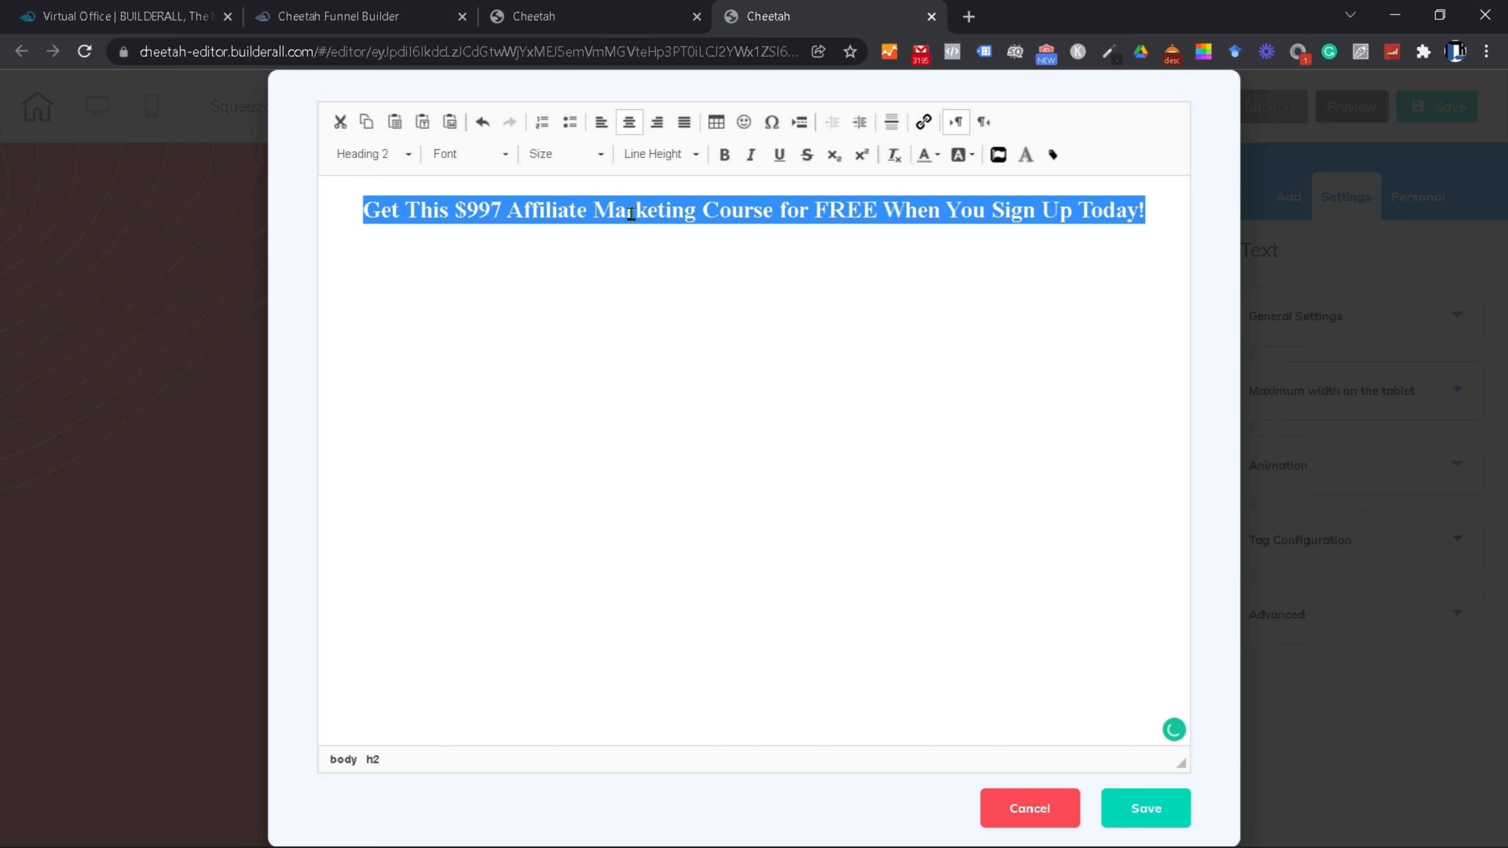
pyautogui.click(496, 156)
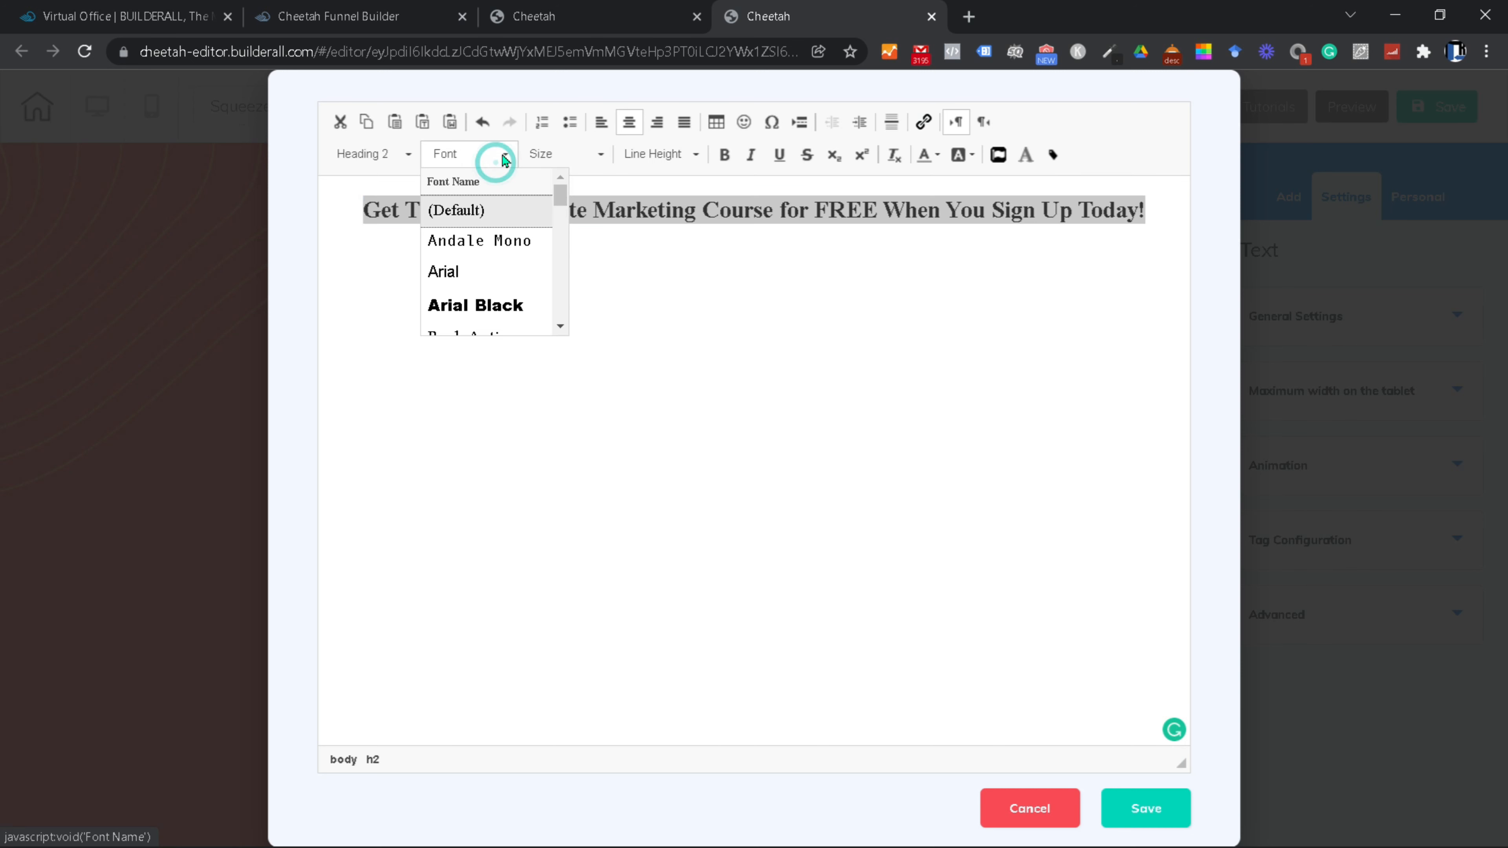
pyautogui.click(487, 305)
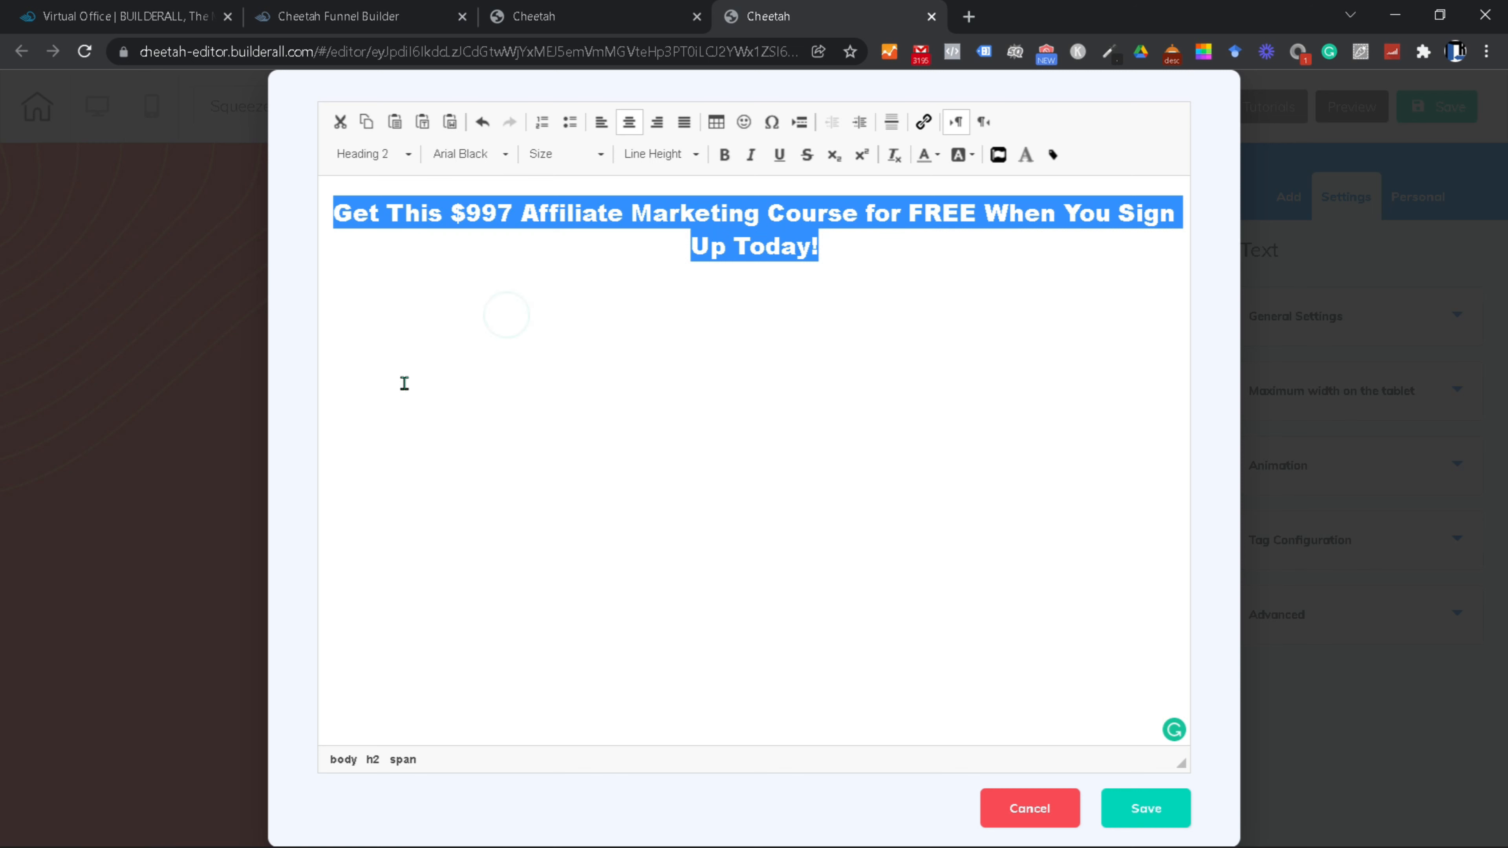
pyautogui.click(712, 316)
# Step: Make the whole heading size 40 Arial Black, centre-aligned
pyautogui.tripleClick(709, 317)
pyautogui.click(504, 154)
pyautogui.click(484, 304)
pyautogui.click(600, 154)
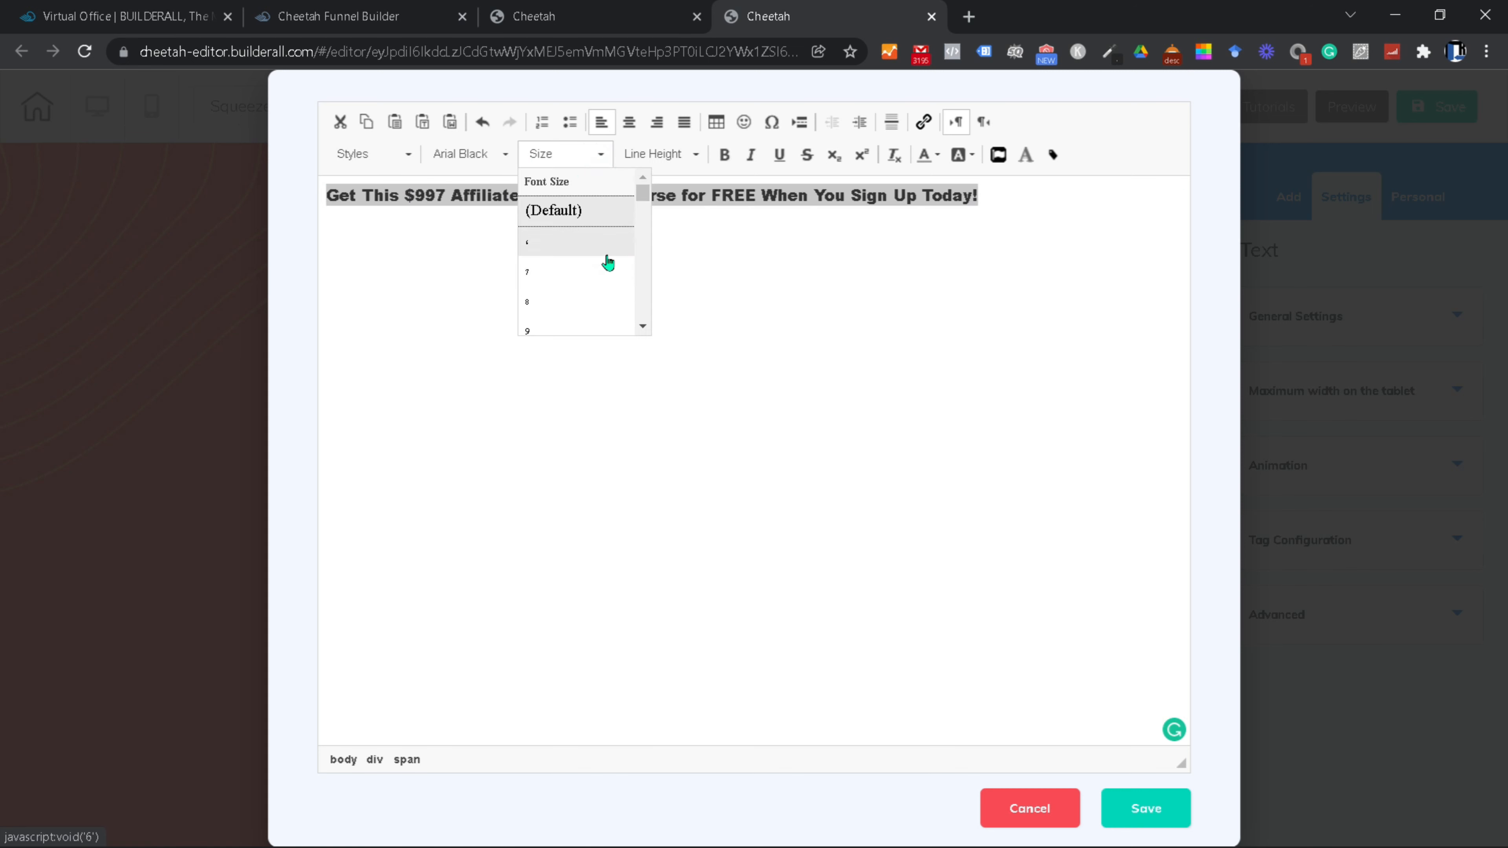
pyautogui.scroll(-10, 593, 267)
pyautogui.scroll(-5, 587, 278)
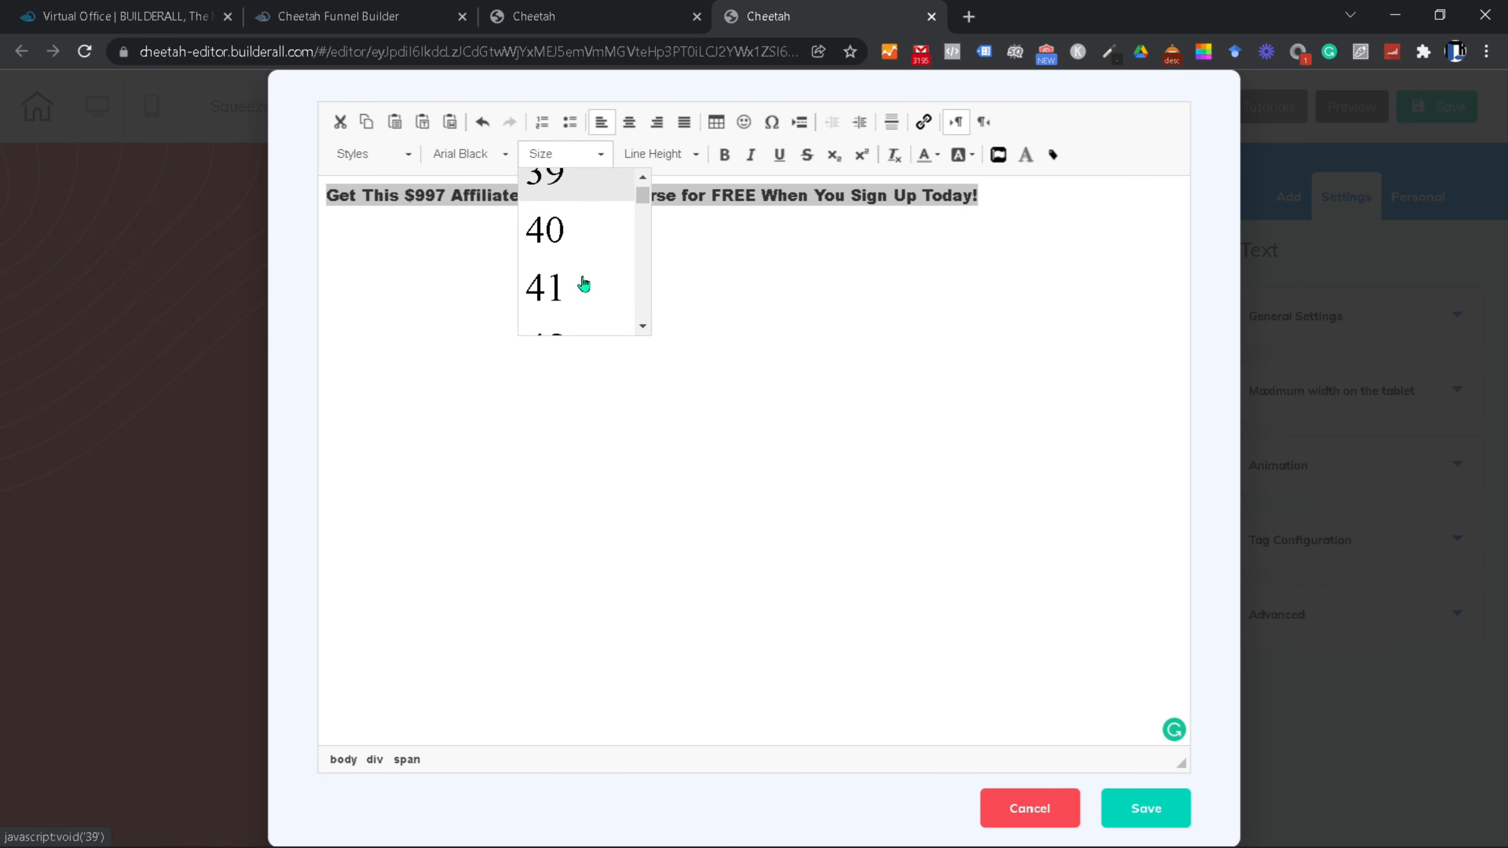
pyautogui.click(559, 227)
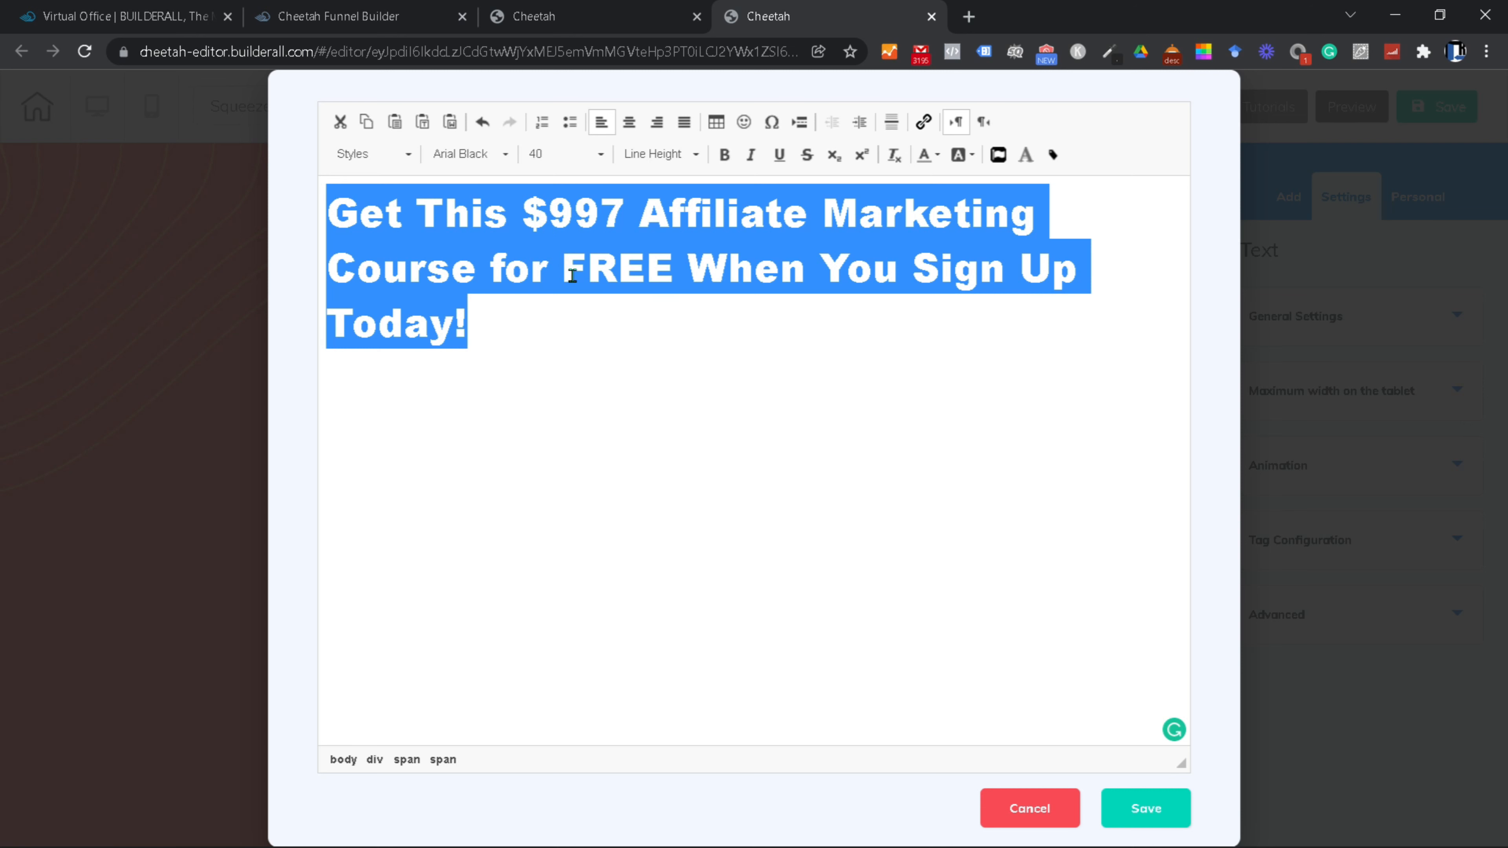
pyautogui.click(620, 123)
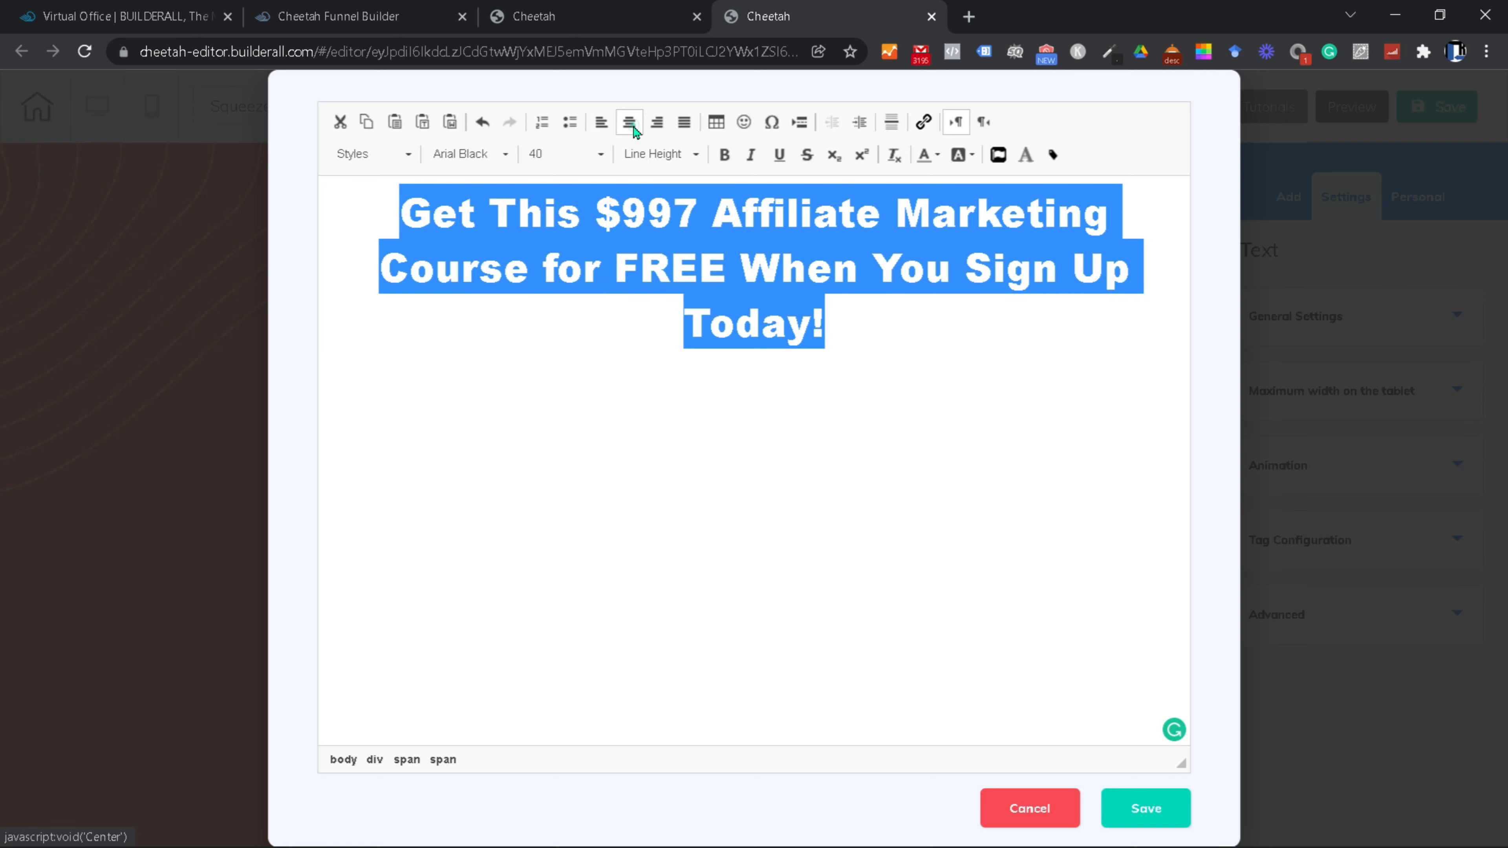
pyautogui.click(708, 364)
# Step: Capitalise 'FREE' and break the heading into separate lines after $997 and FREE
pyautogui.click(551, 268)
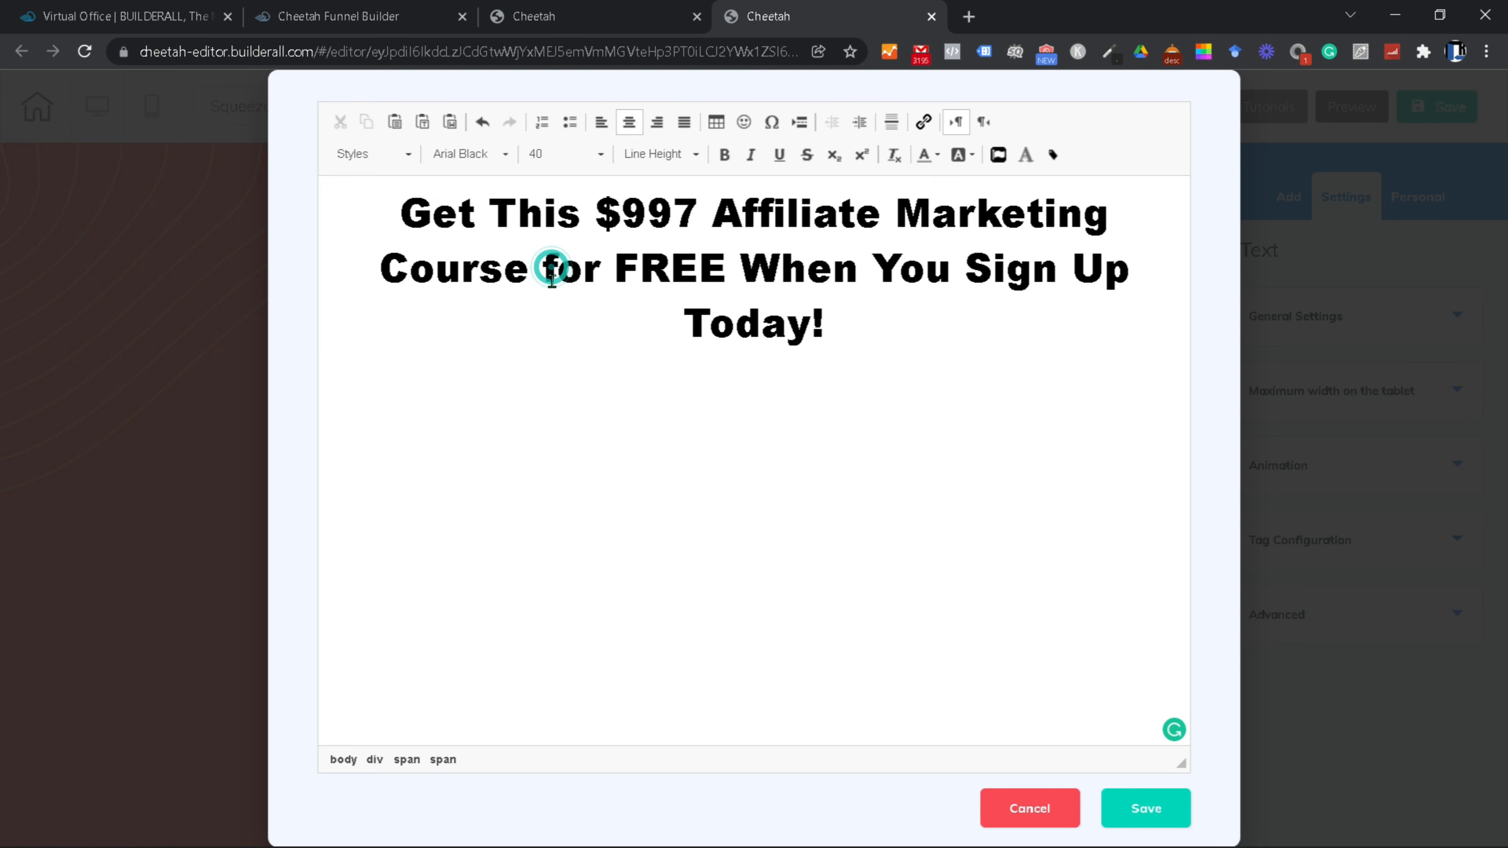
pyautogui.press('BackSpace')
pyautogui.write('F')
pyautogui.click(733, 269)
pyautogui.press('Return')
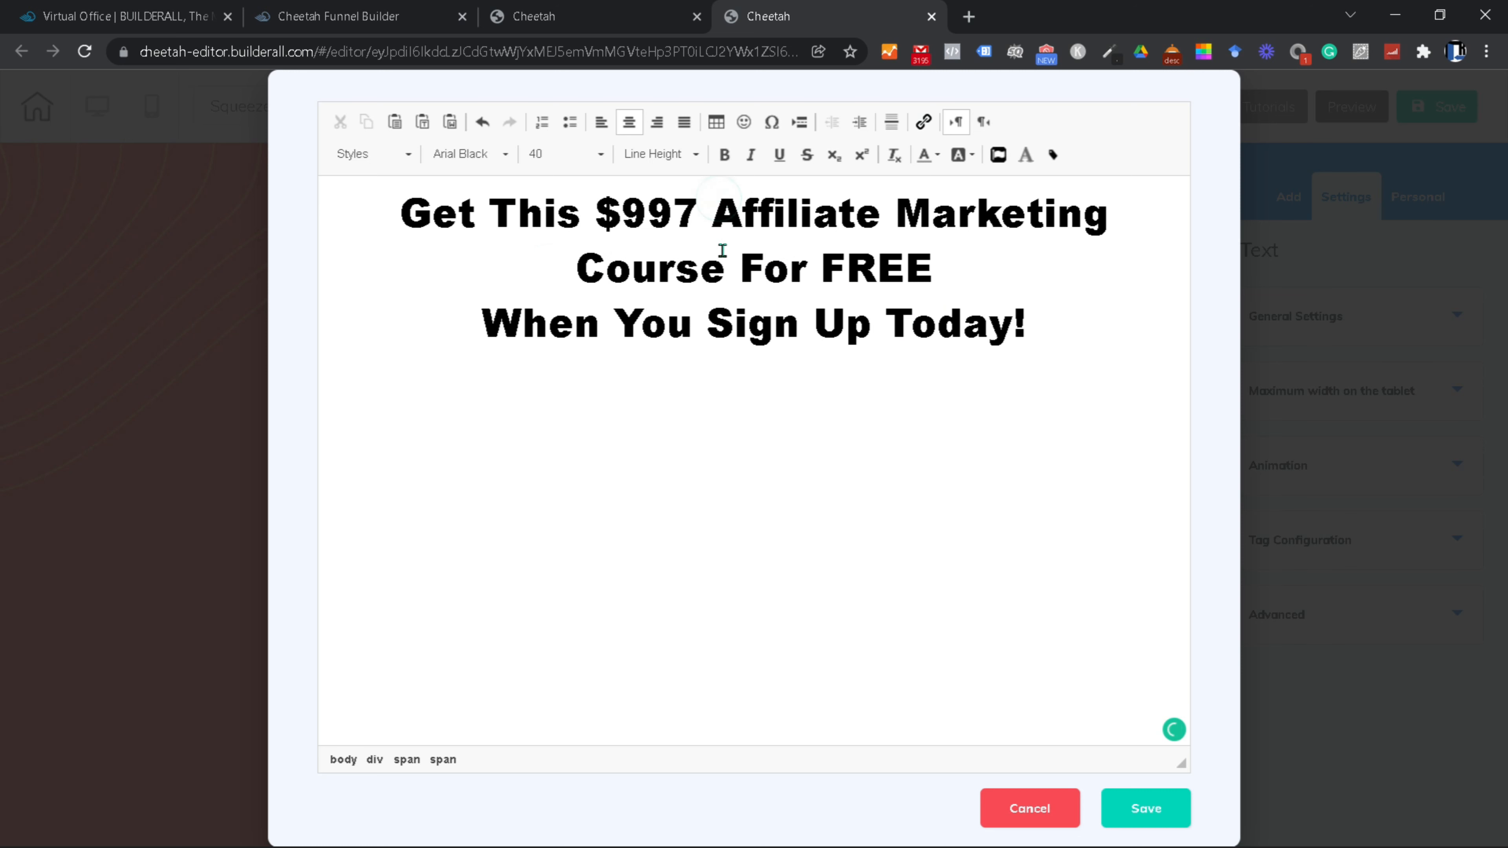
pyautogui.press('Return')
pyautogui.click(806, 384)
# Step: Strike through the $997 price
pyautogui.moveTo(912, 213); pyautogui.dragTo(800, 214)
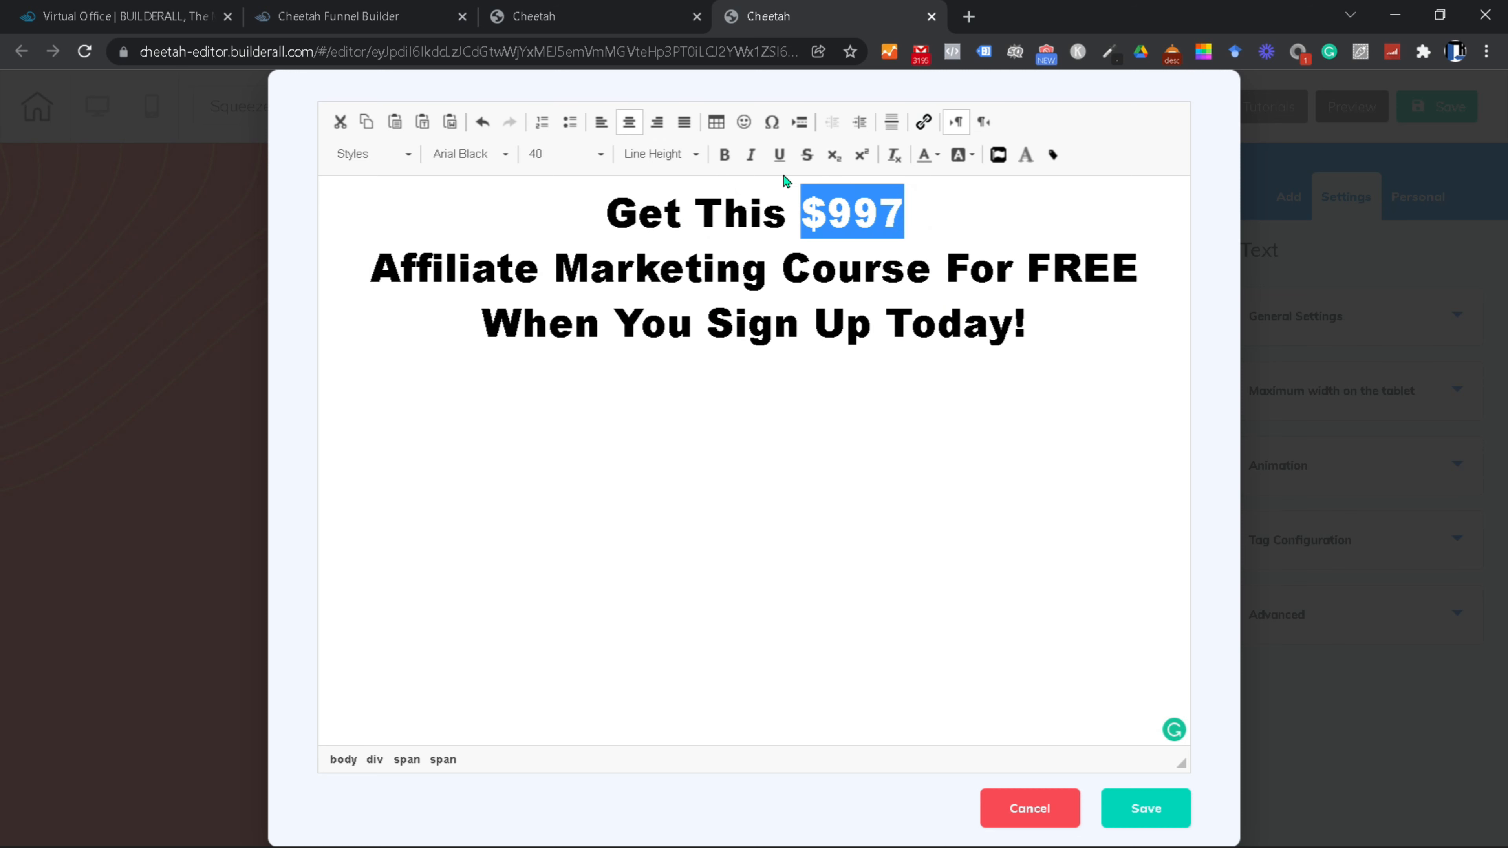
pyautogui.click(806, 155)
pyautogui.click(970, 213)
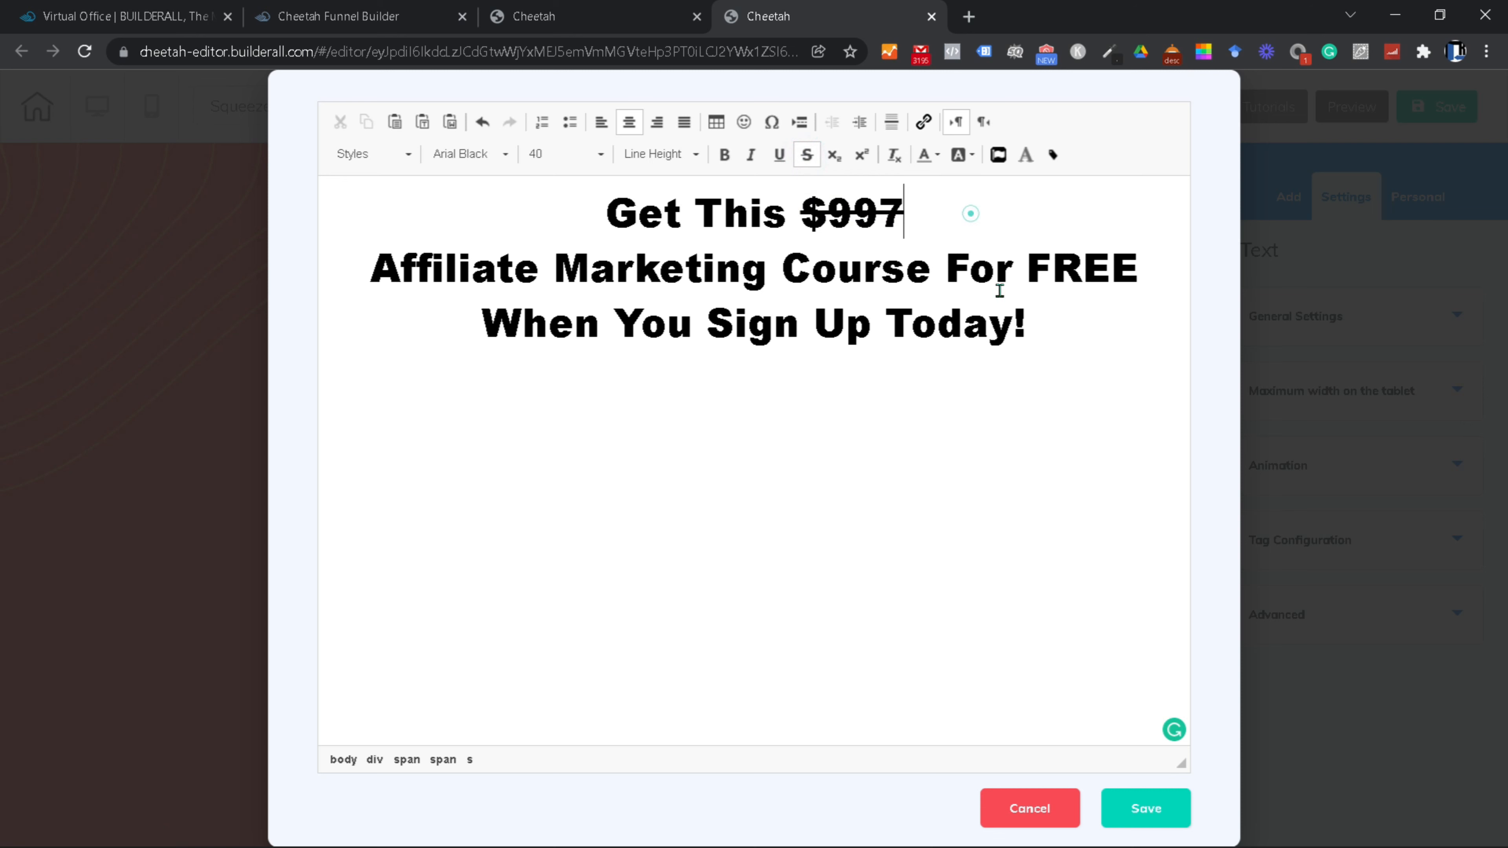
# Step: Colour 'Affiliate Marketing Course', 'FREE' and 'Sign Up Today!' red, then save the heading
pyautogui.moveTo(934, 271); pyautogui.dragTo(370, 271)
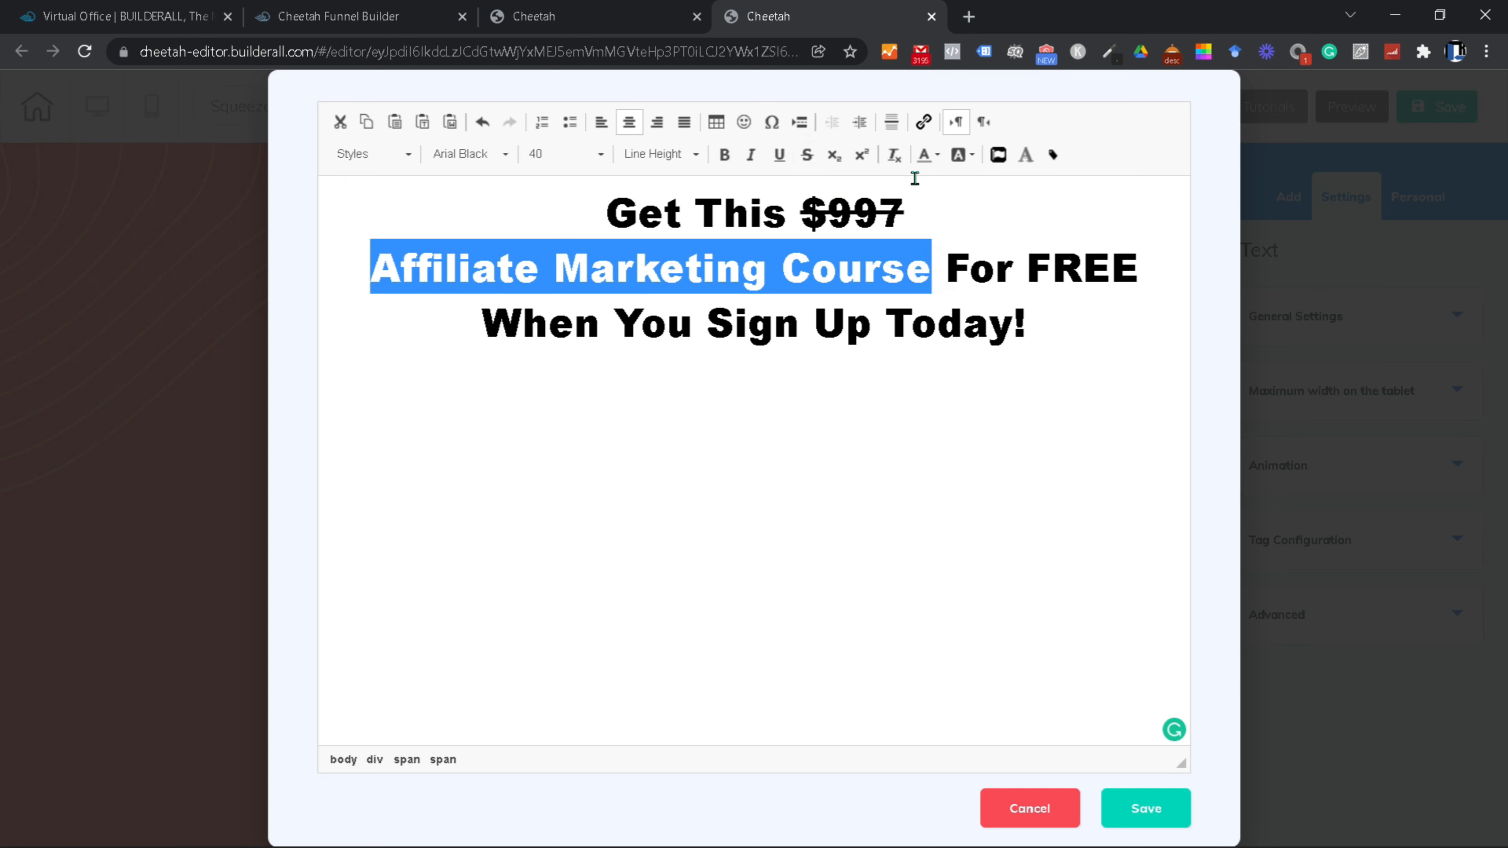
pyautogui.click(937, 155)
pyautogui.click(955, 269)
pyautogui.click(914, 386)
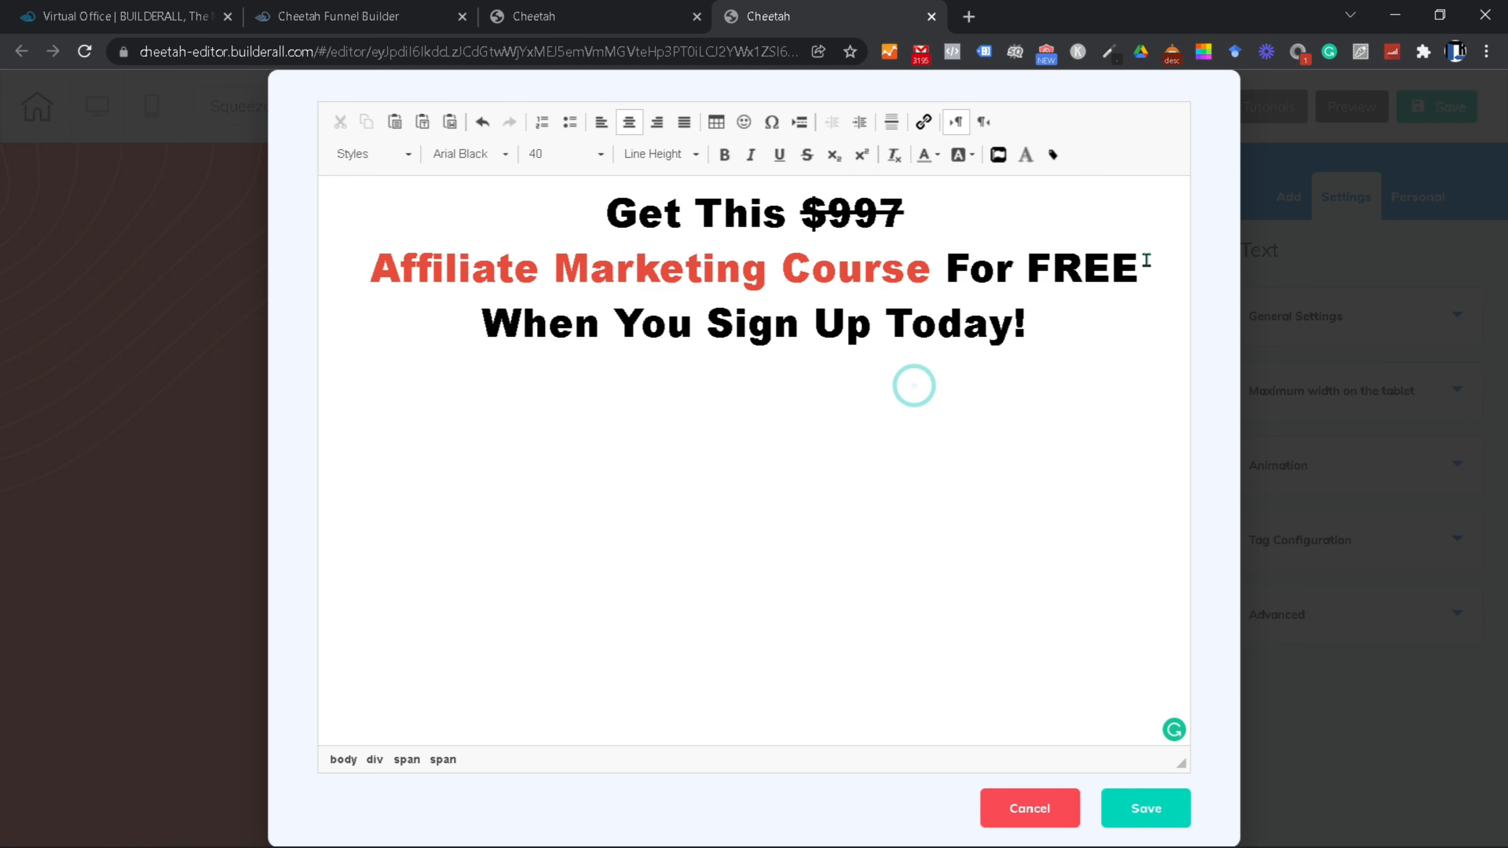
pyautogui.moveTo(1147, 255); pyautogui.dragTo(1026, 270)
pyautogui.click(937, 155)
pyautogui.click(956, 268)
pyautogui.click(945, 363)
pyautogui.moveTo(1046, 326); pyautogui.dragTo(706, 325)
pyautogui.click(923, 155)
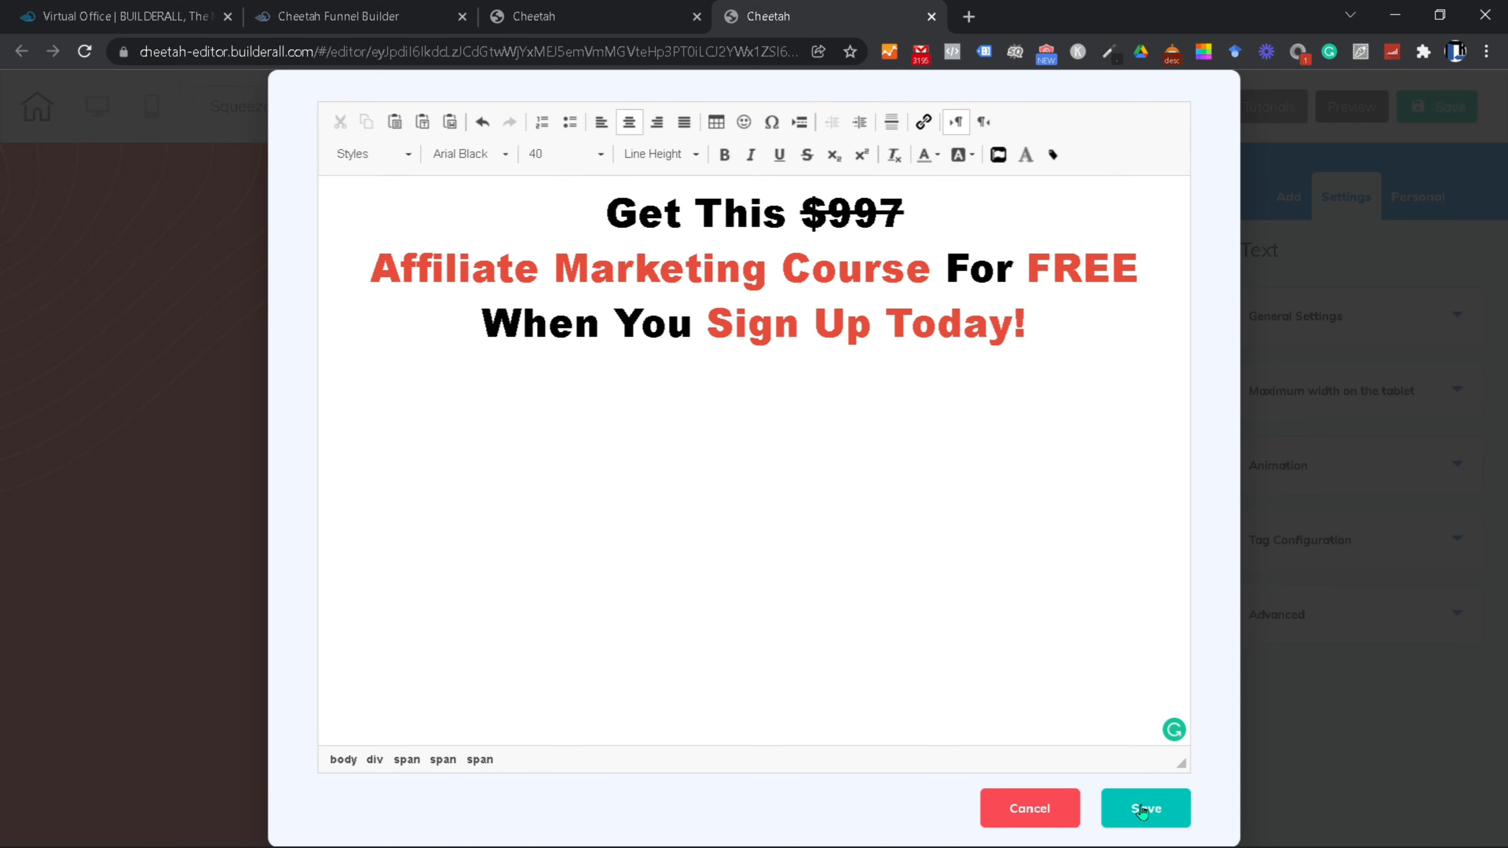
pyautogui.click(1145, 808)
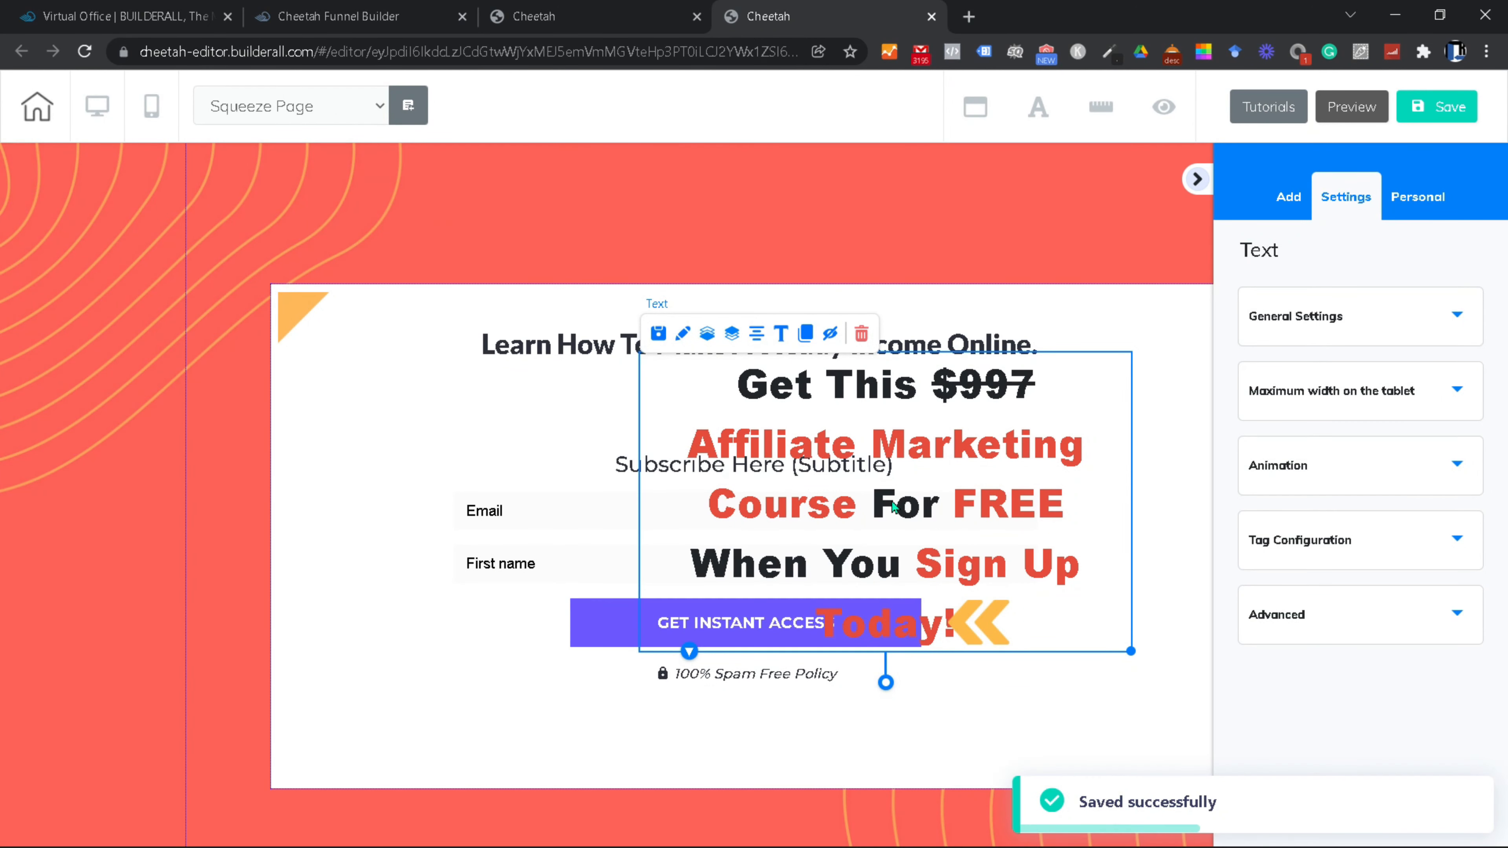
# Step: Move the offer heading box into place and narrow it from its corner handle
pyautogui.moveTo(909, 436); pyautogui.dragTo(1080, 475)
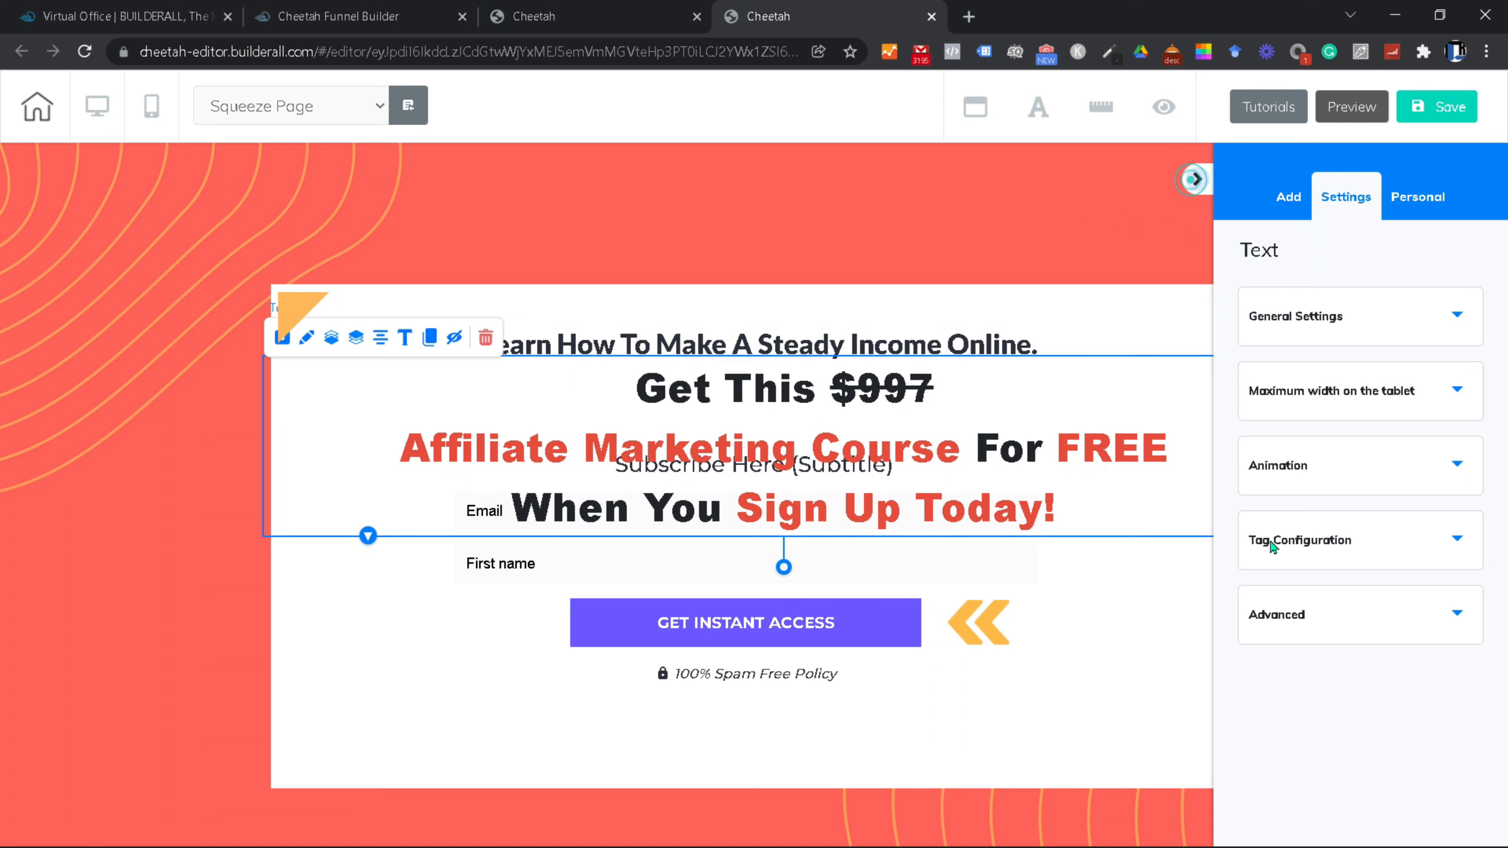
pyautogui.click(1195, 180)
pyautogui.moveTo(1304, 533); pyautogui.dragTo(1151, 534)
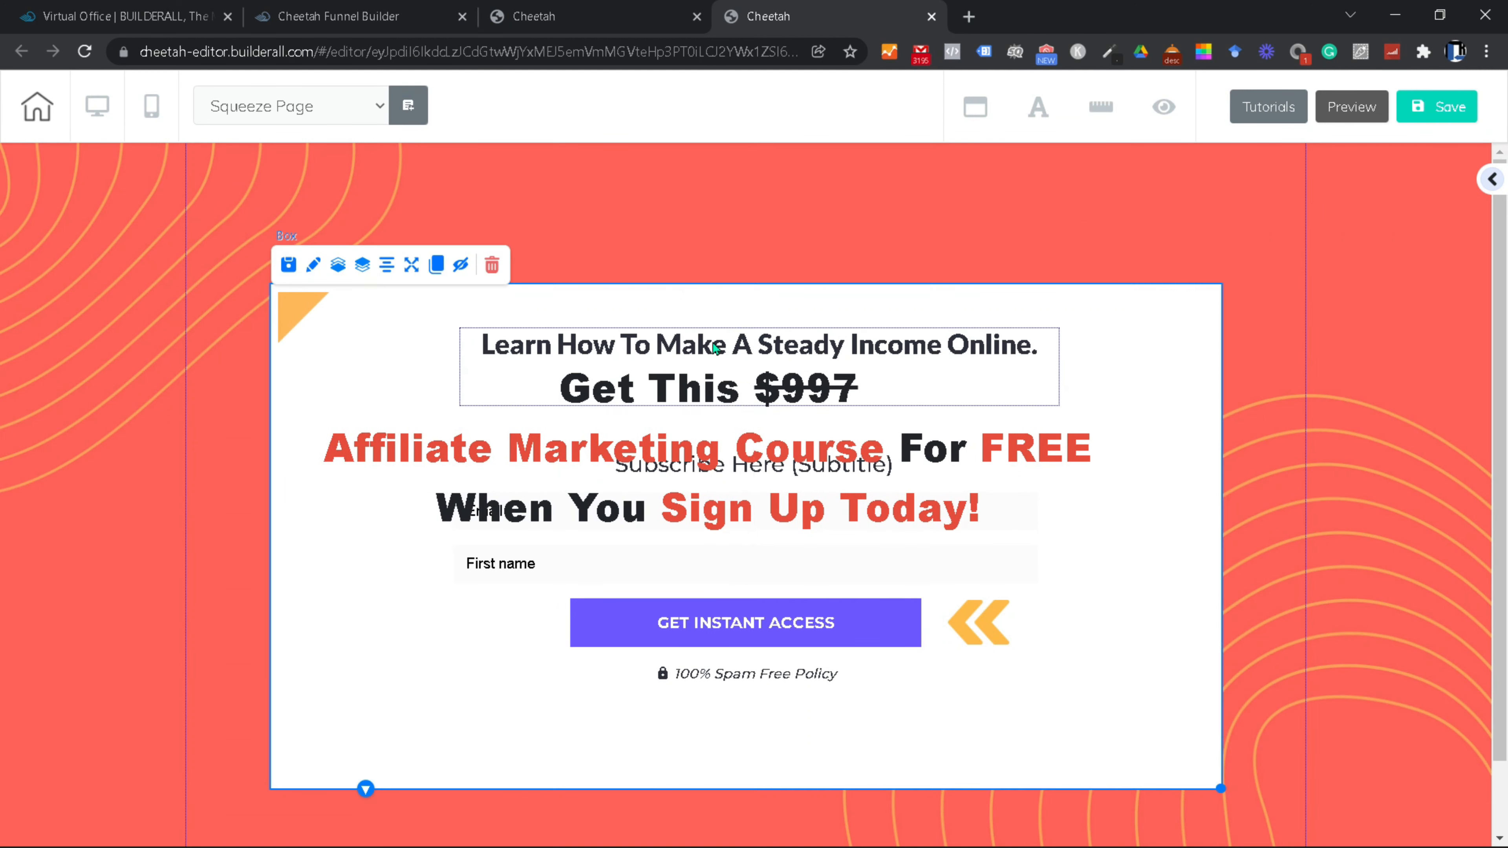
# Step: Underline the 'Learn How To Make A Steady Income Online.' title and drag the offer heading lower
pyautogui.click(739, 331)
pyautogui.doubleClick(739, 332)
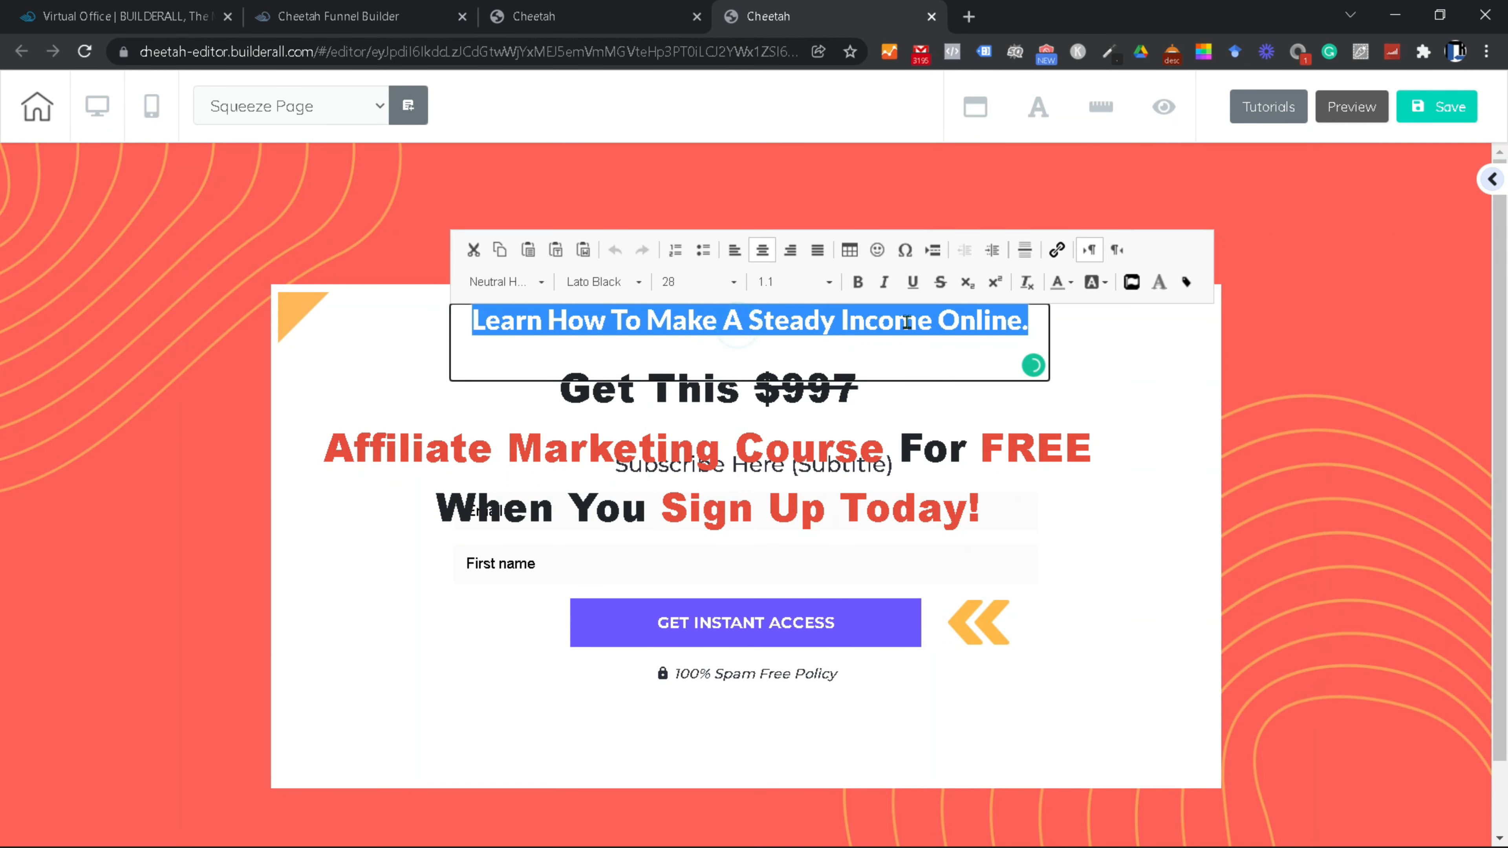
pyautogui.click(913, 282)
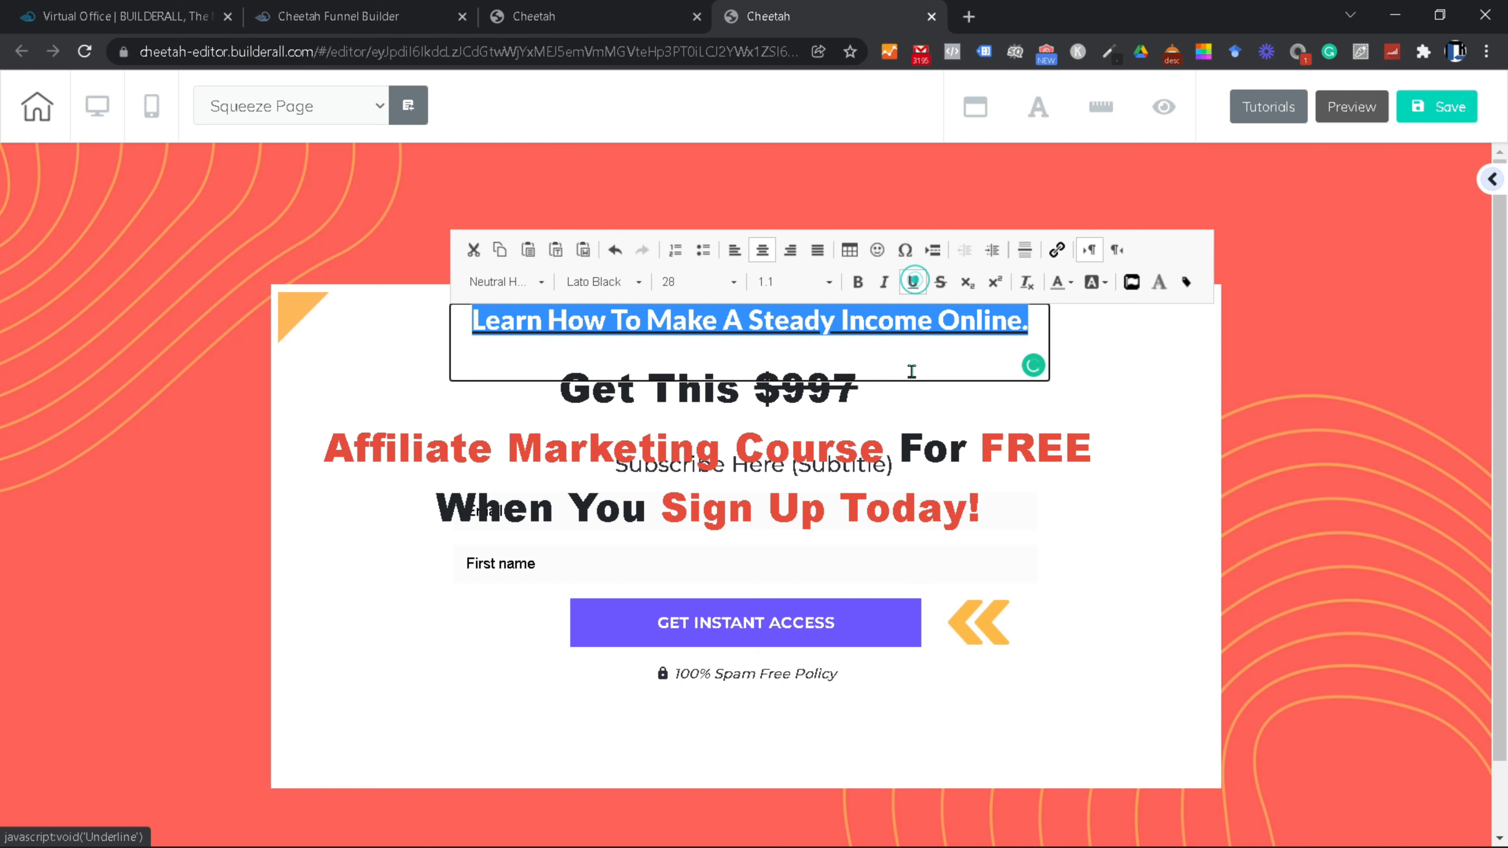
pyautogui.click(1086, 359)
pyautogui.click(1128, 628)
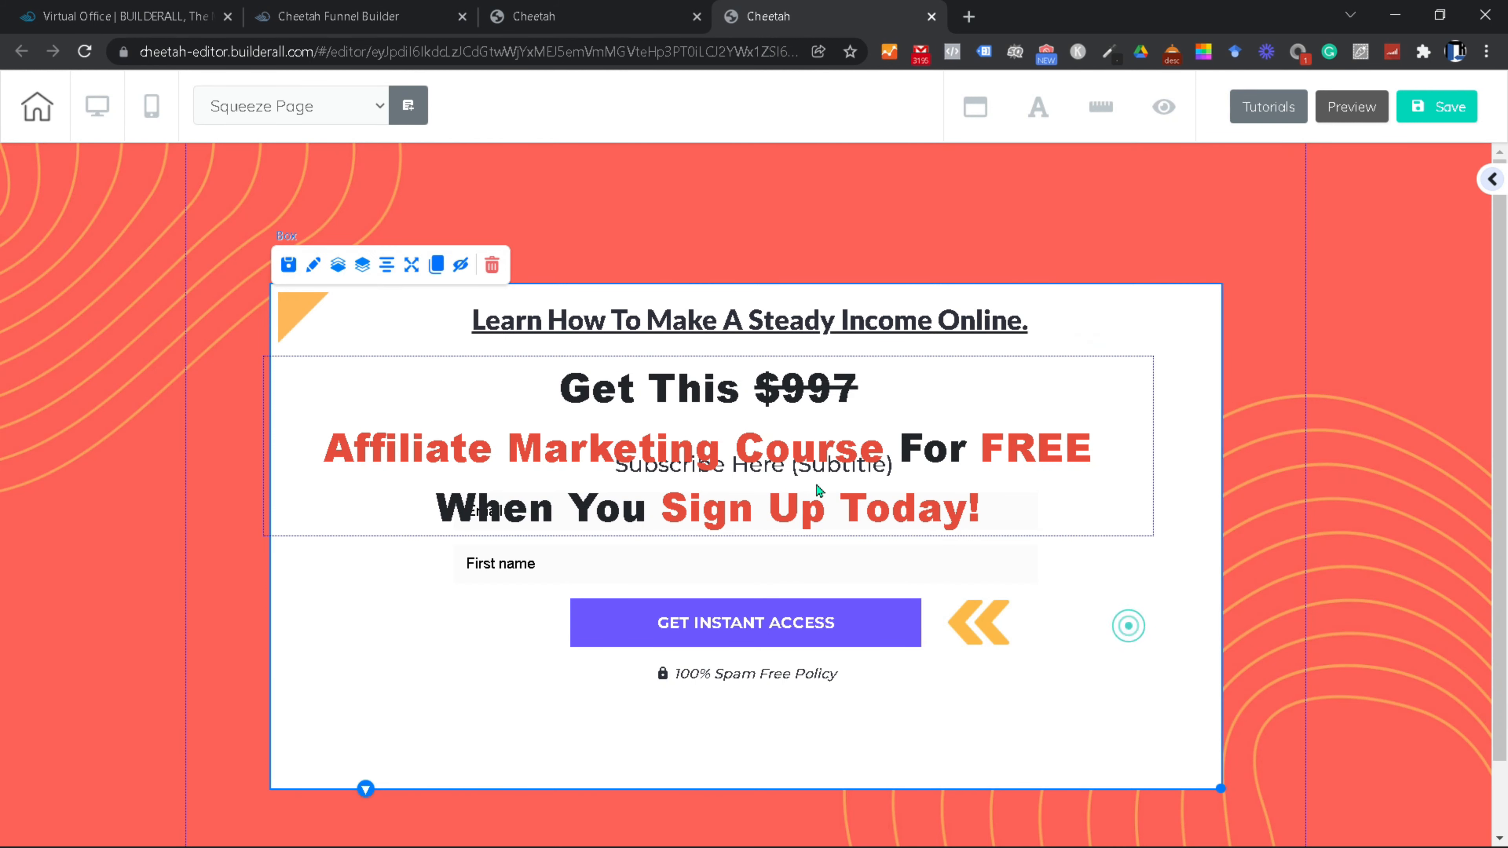
pyautogui.moveTo(800, 442); pyautogui.dragTo(712, 649)
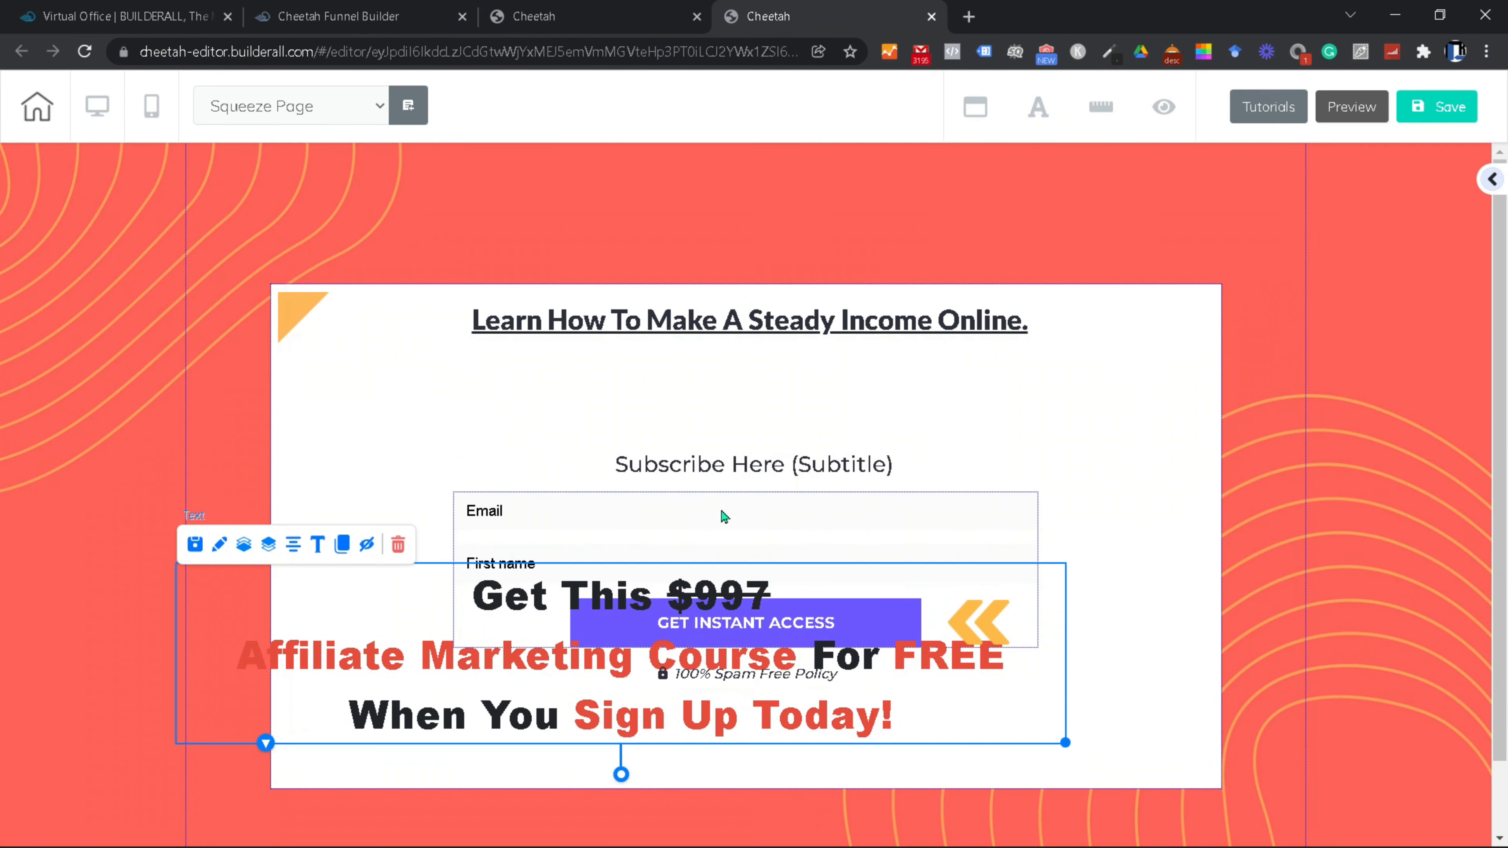
# Step: Delete the Subscribe Here subtitle
pyautogui.click(736, 462)
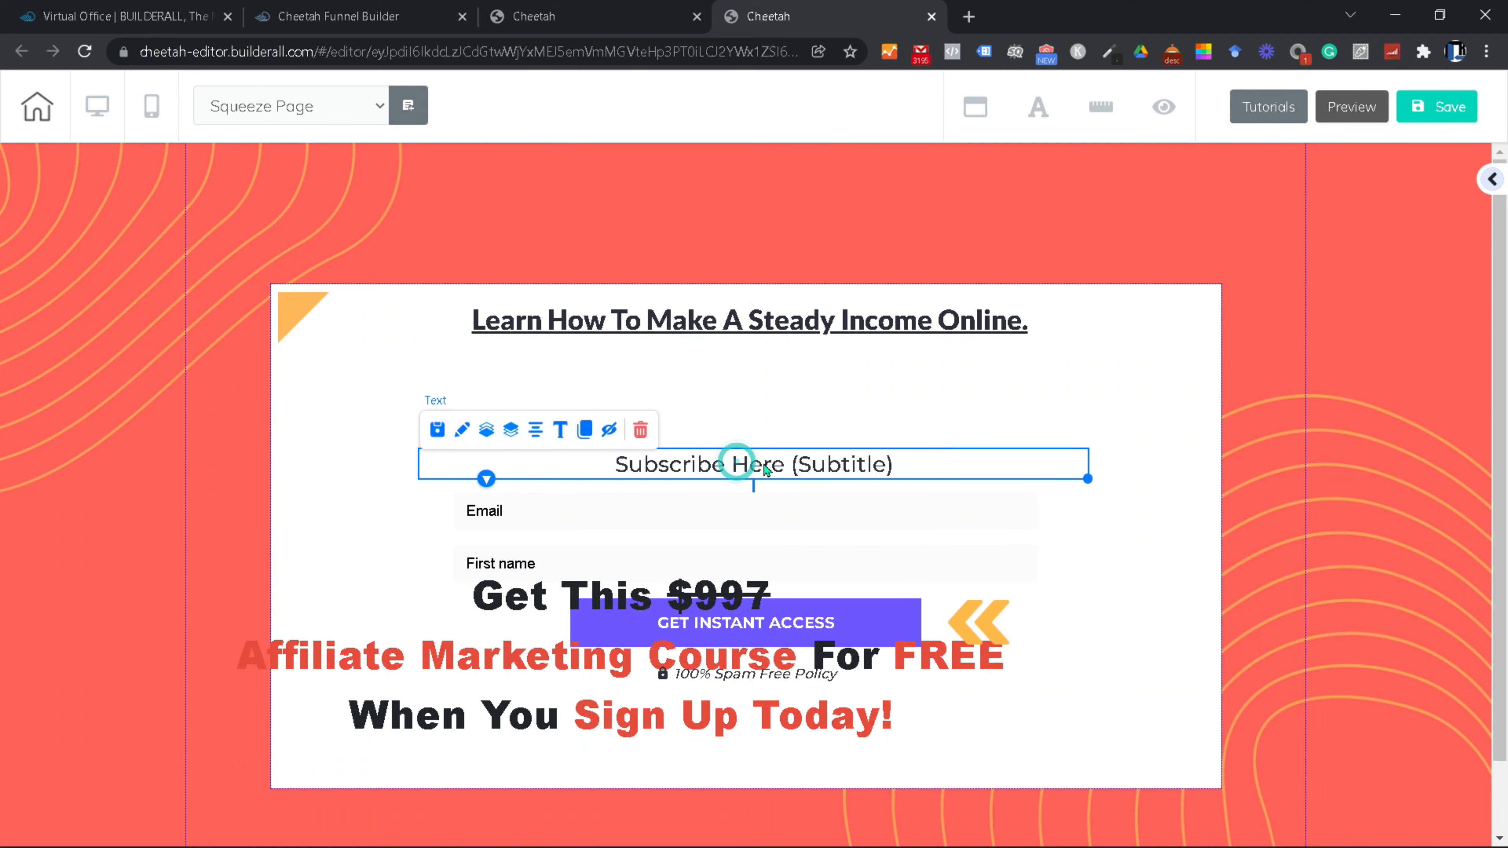
pyautogui.click(643, 430)
pyautogui.click(896, 517)
# Step: Move the offer heading back under the title and delete the MailingBoss opt-in form
pyautogui.moveTo(742, 673); pyautogui.dragTo(1063, 727)
pyautogui.moveTo(670, 697); pyautogui.dragTo(796, 478)
pyautogui.moveTo(951, 550); pyautogui.dragTo(803, 633)
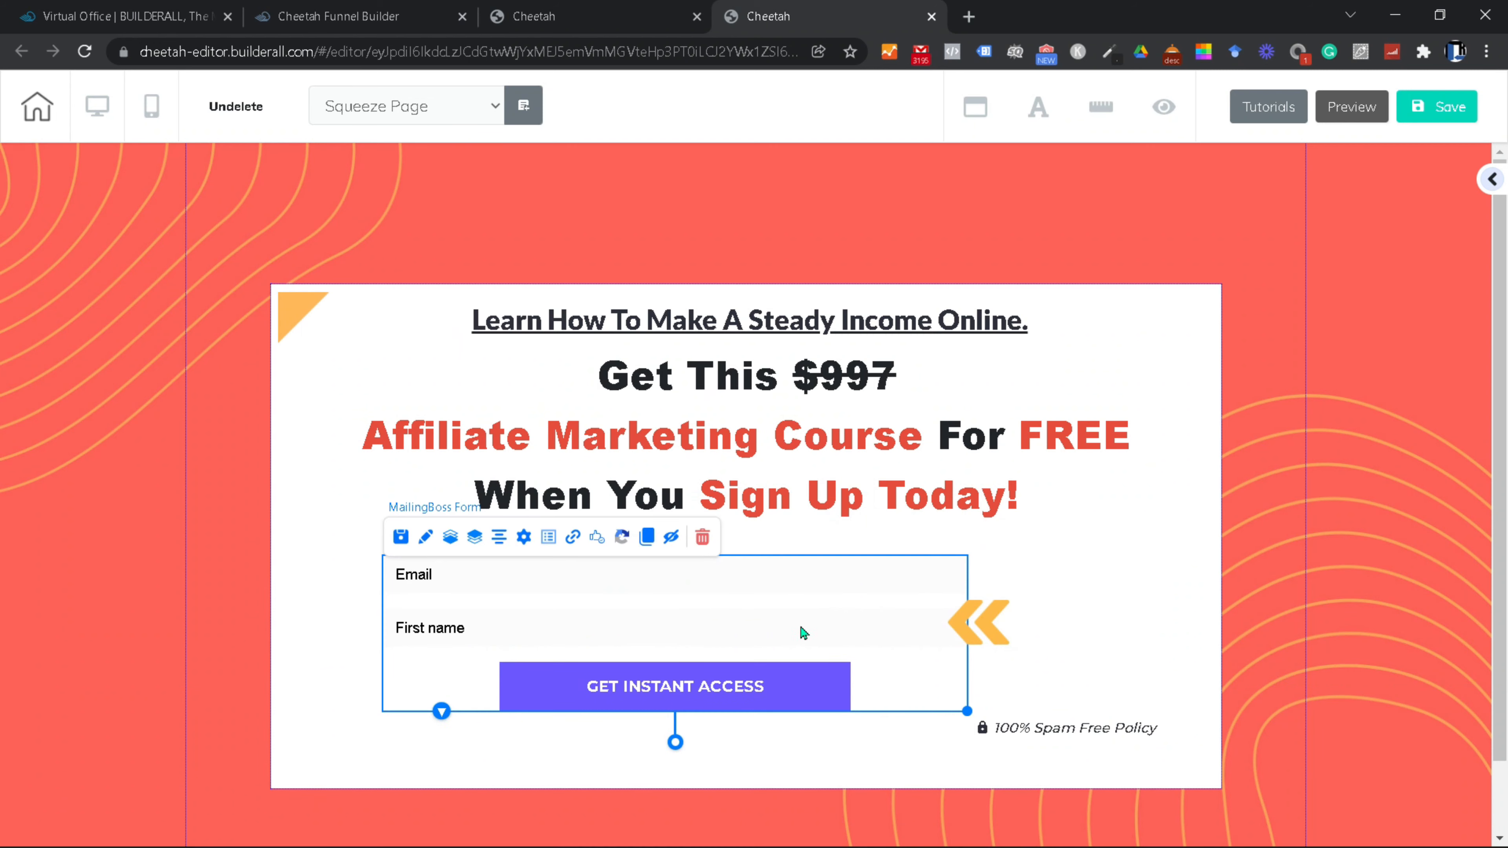
pyautogui.click(703, 537)
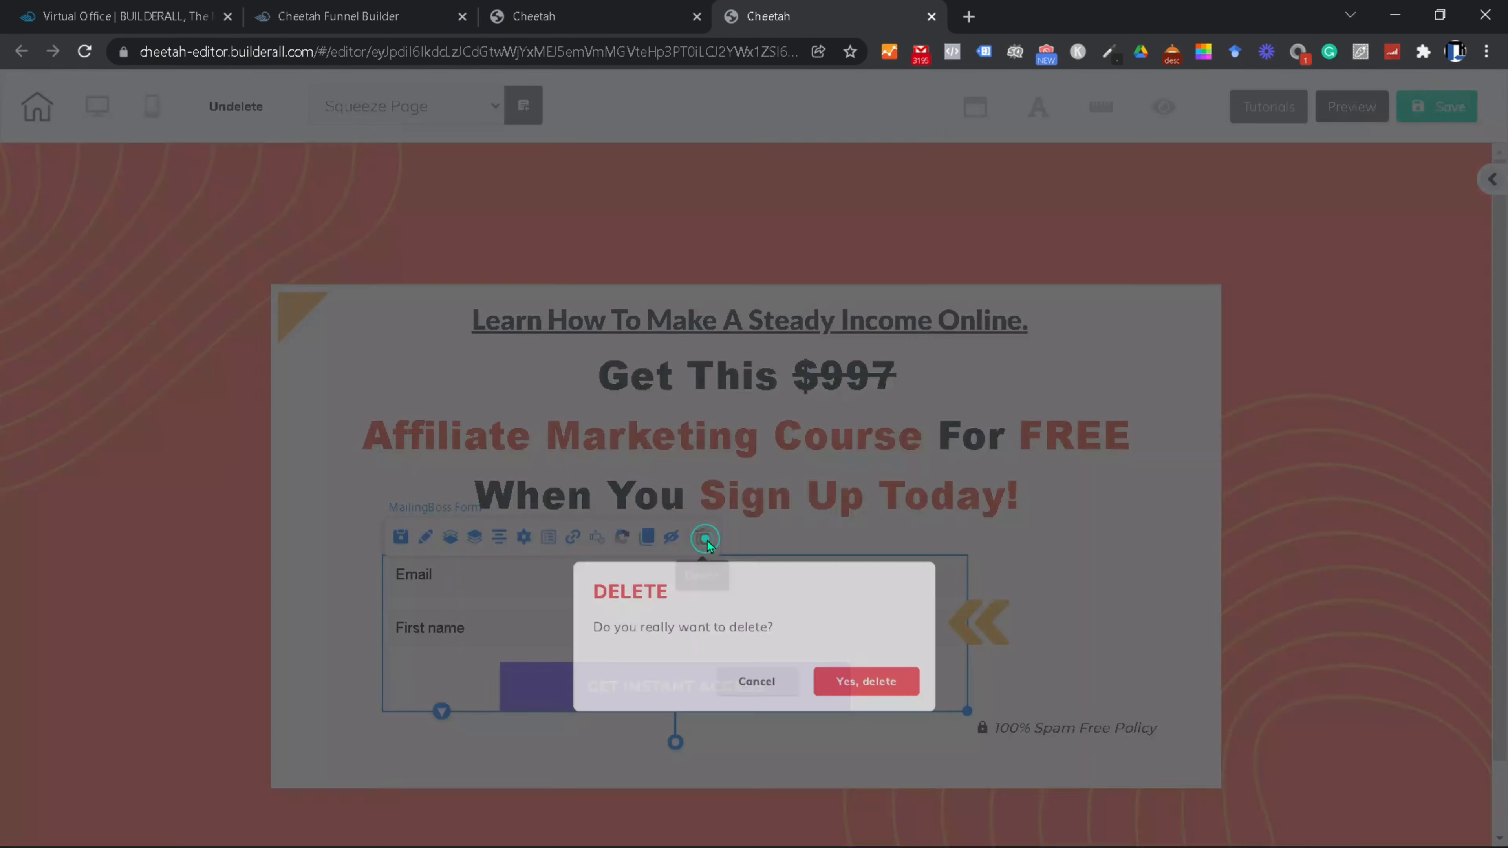
pyautogui.click(885, 517)
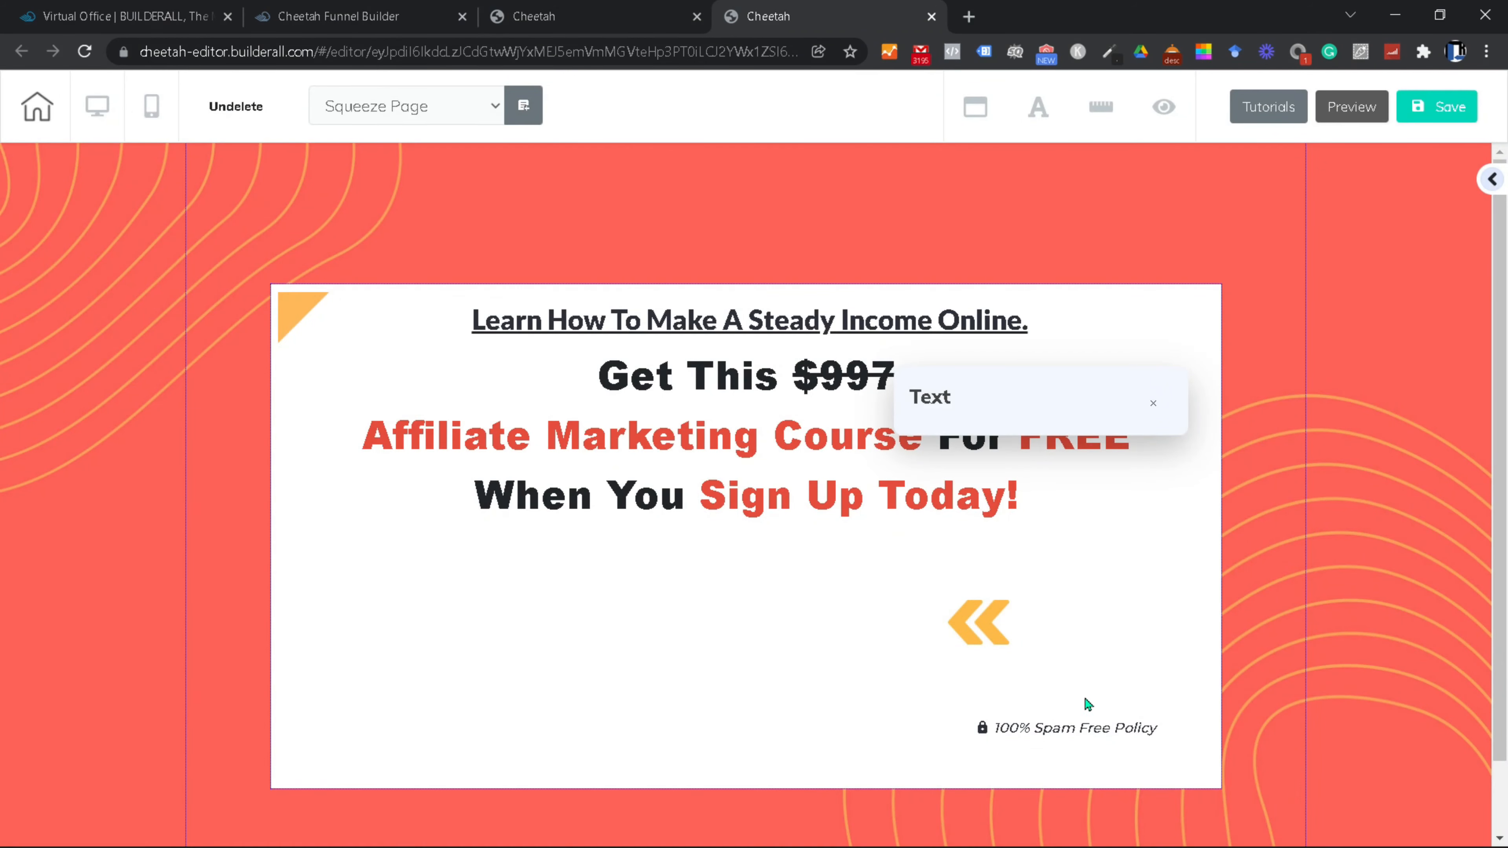
# Step: Store the '100% Spam Free Policy' line as personal element '100% Spam Free', then remove it from the page
pyautogui.click(1156, 412)
pyautogui.click(946, 724)
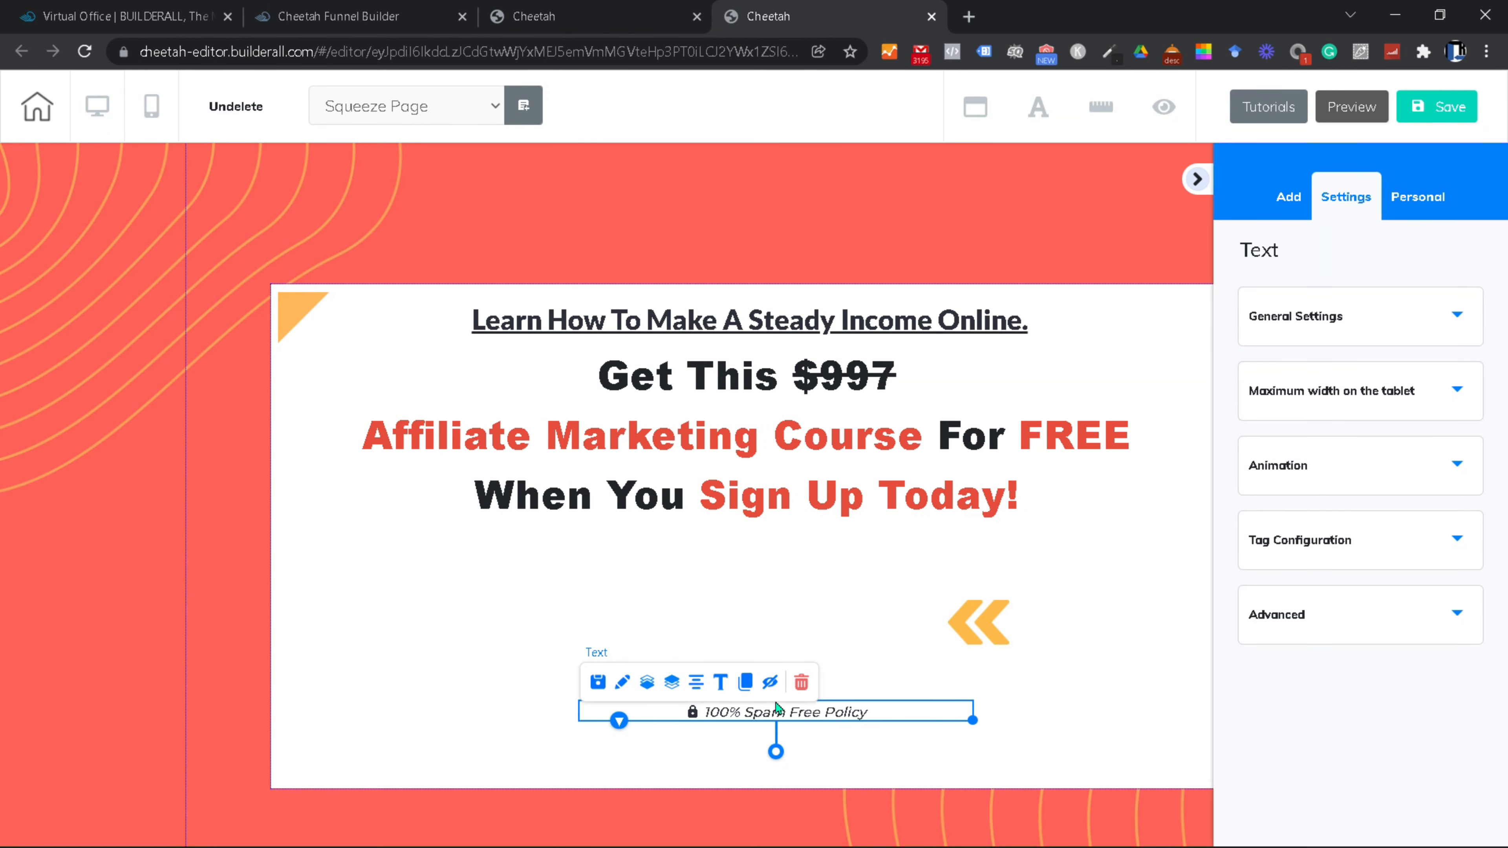
pyautogui.click(596, 683)
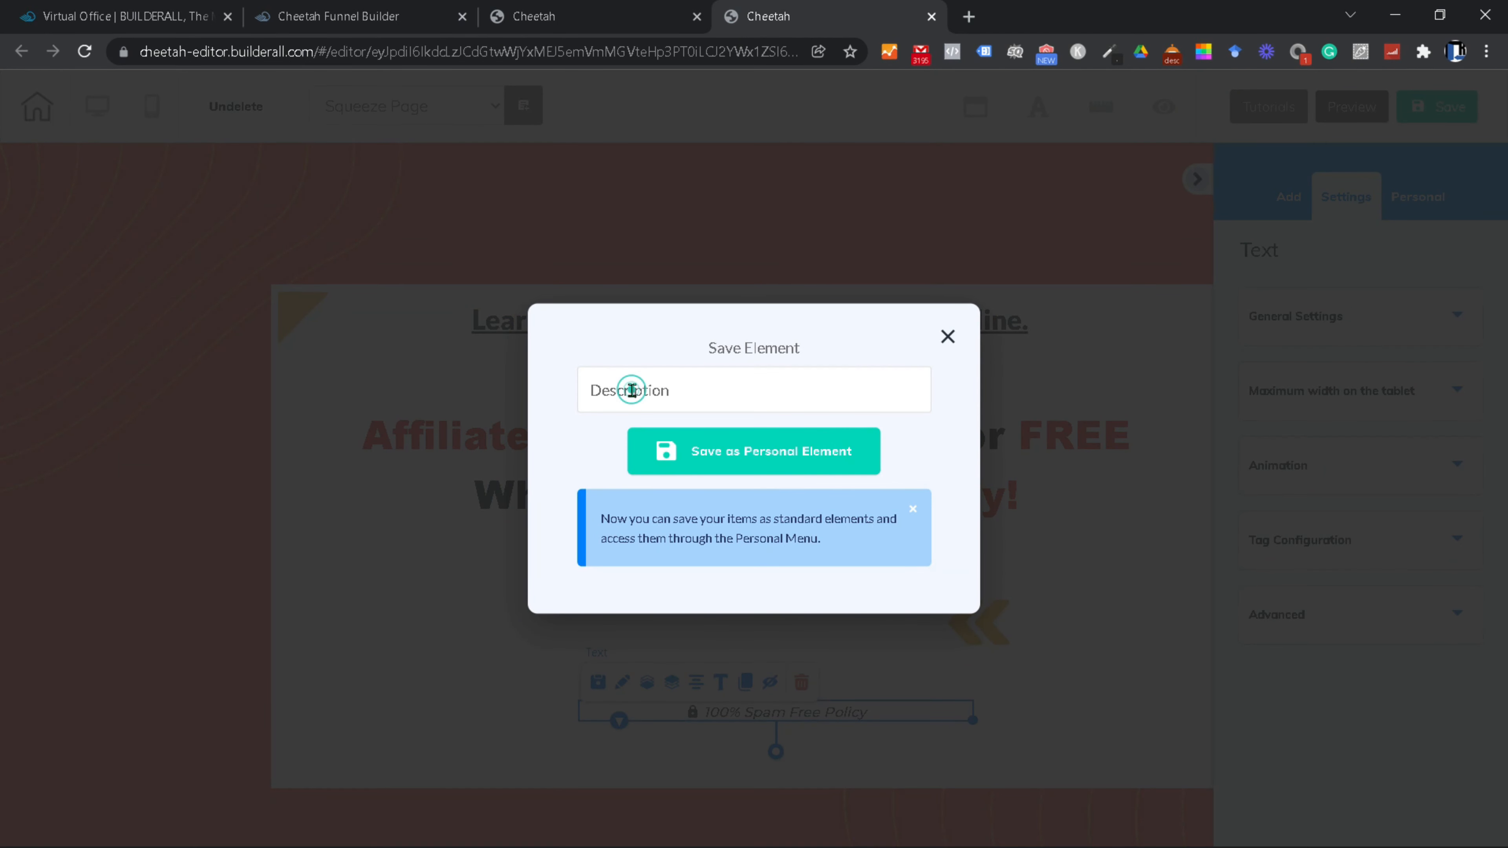
pyautogui.write('100% Spam Free')
pyautogui.click(803, 455)
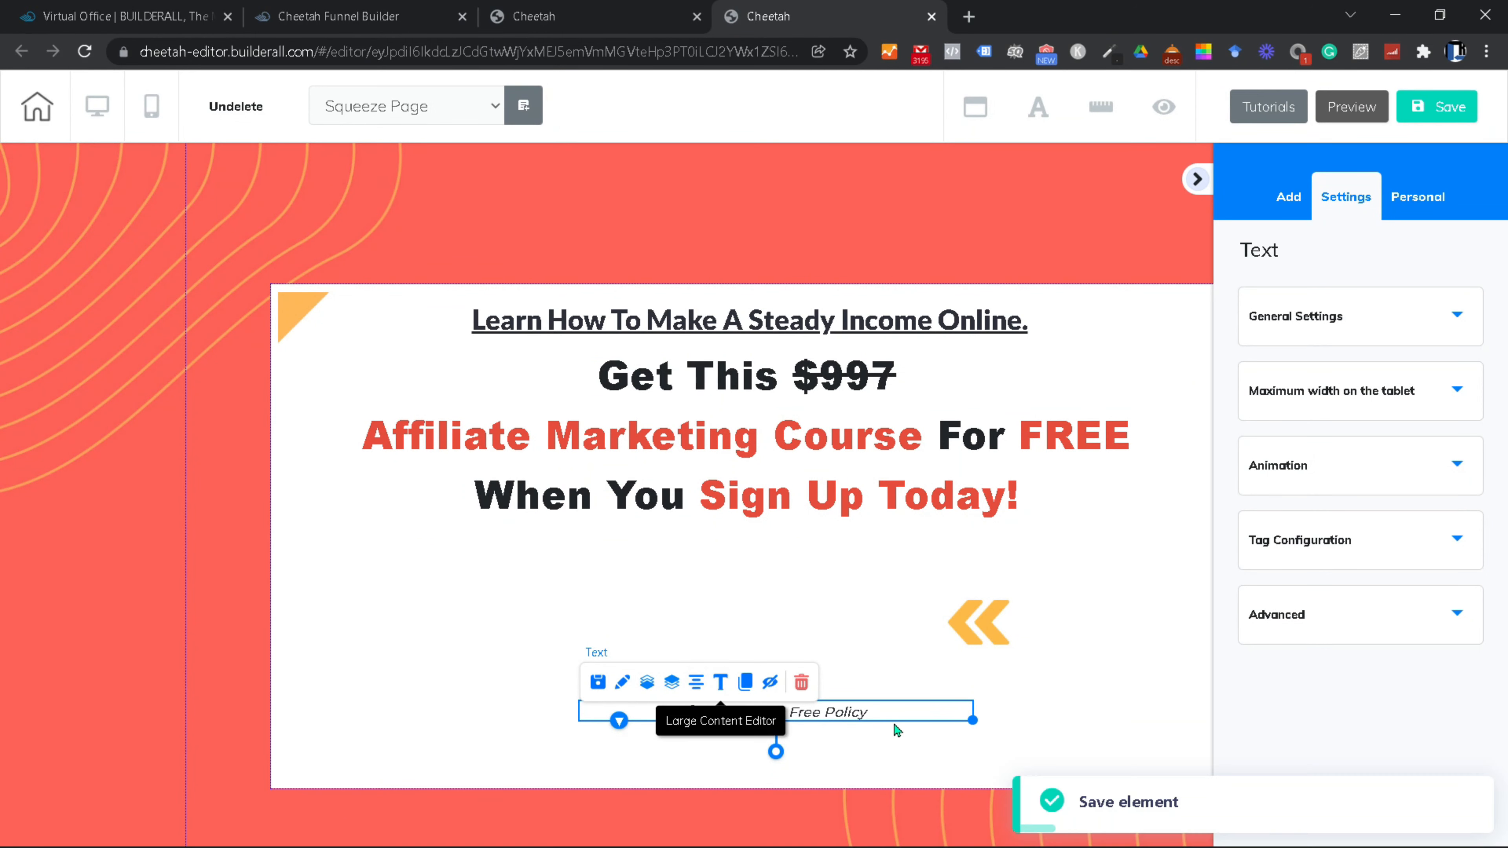
pyautogui.click(801, 682)
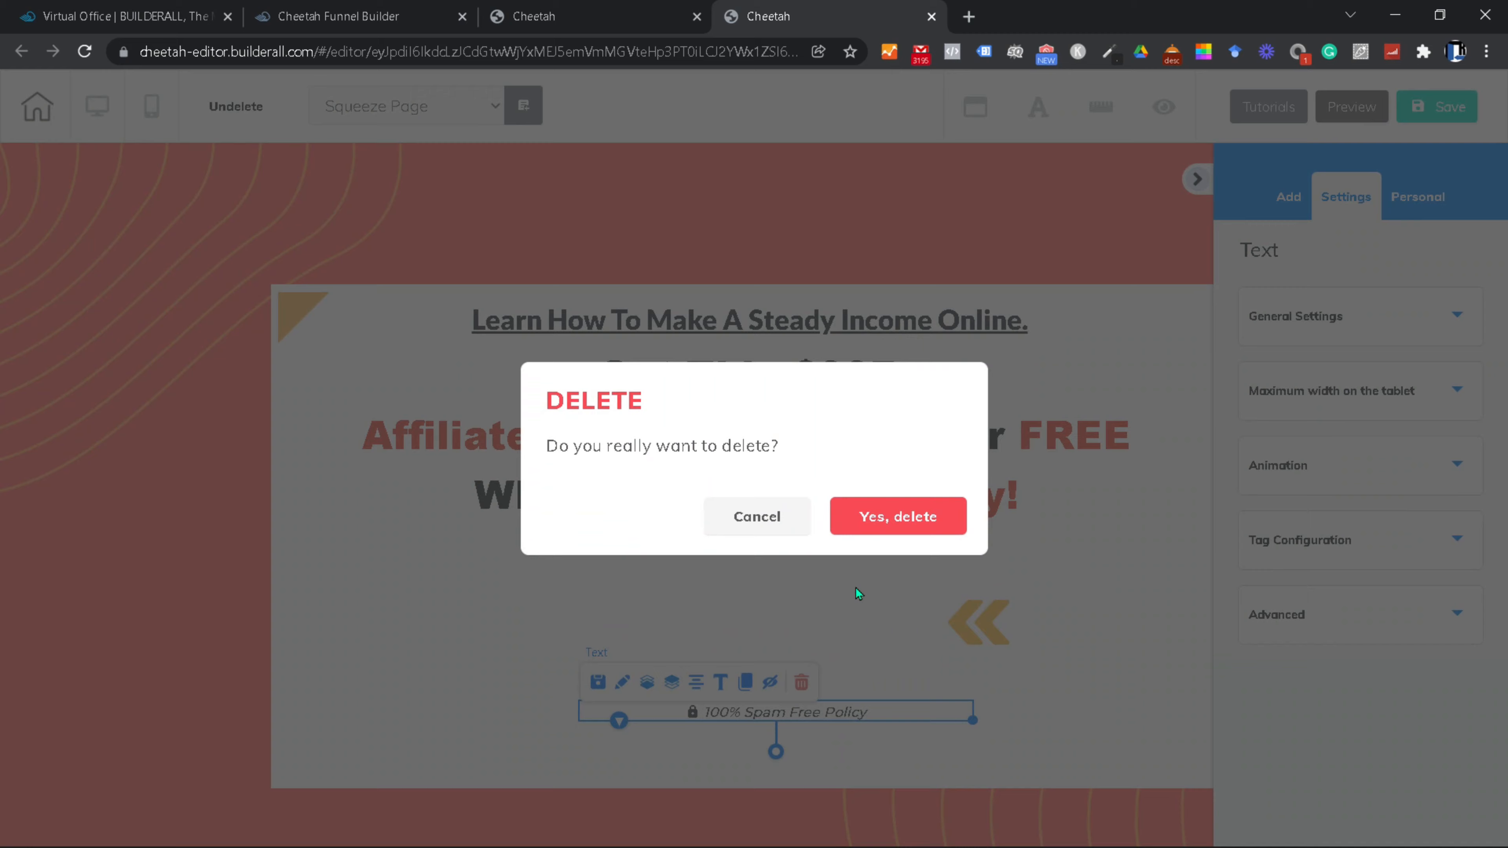
pyautogui.click(898, 515)
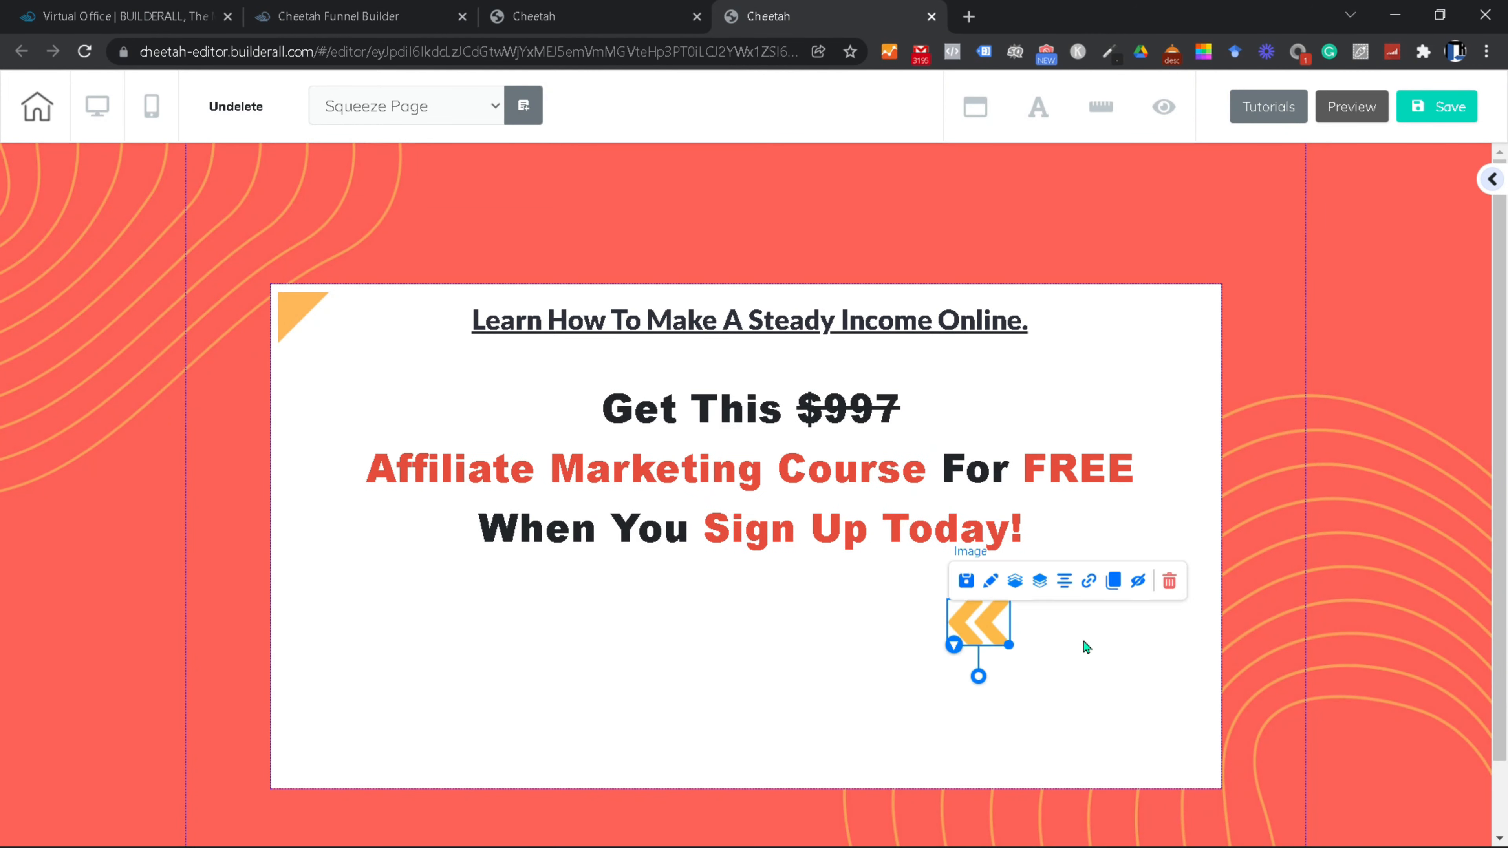
# Step: Move the yellow arrow image beside 'Sign Up Today!'
pyautogui.click(1079, 637)
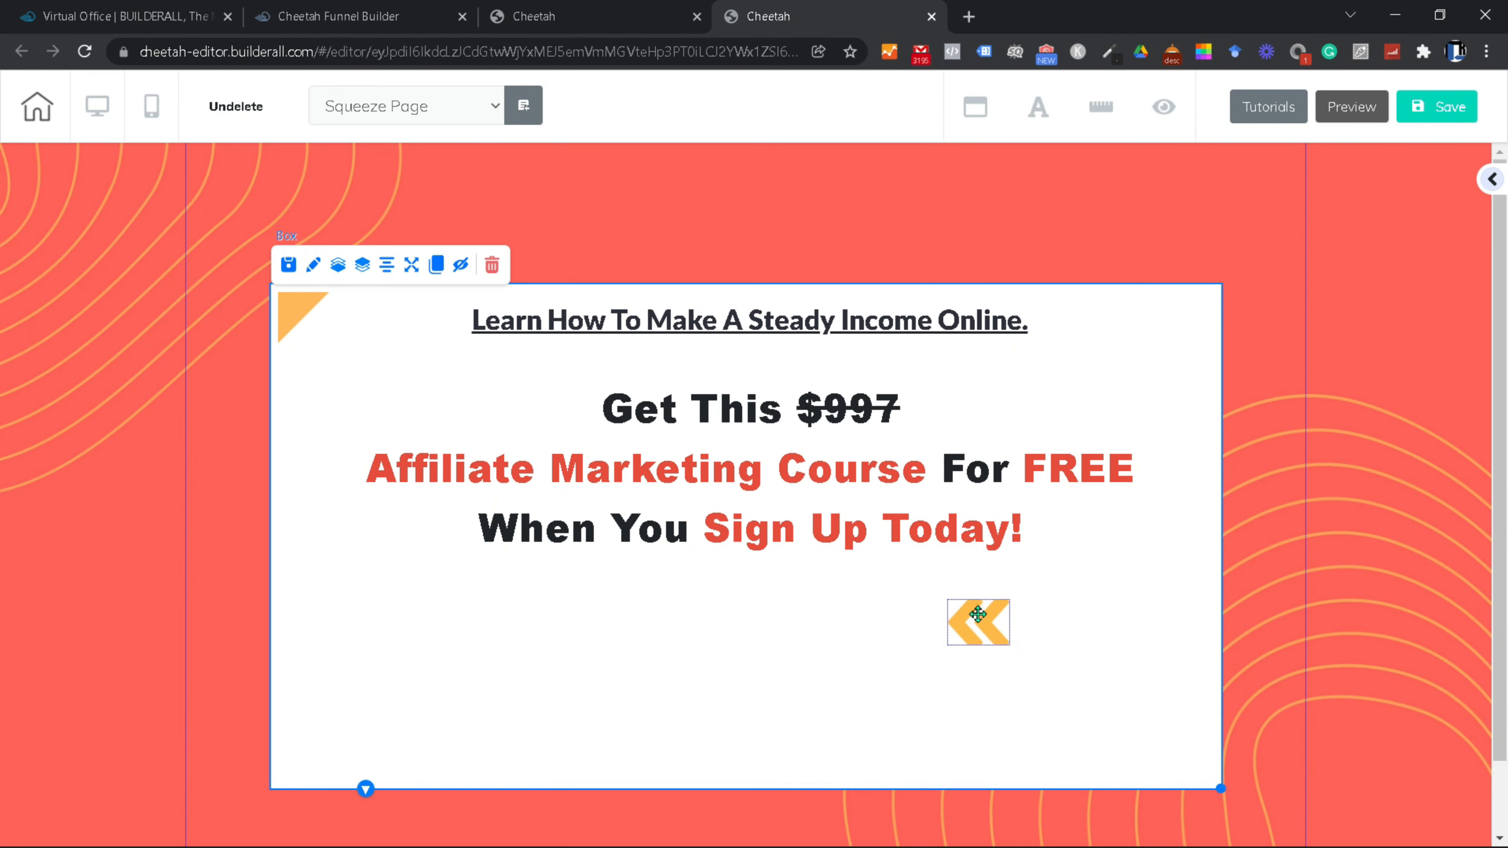
pyautogui.moveTo(978, 615); pyautogui.dragTo(1073, 526)
pyautogui.click(970, 719)
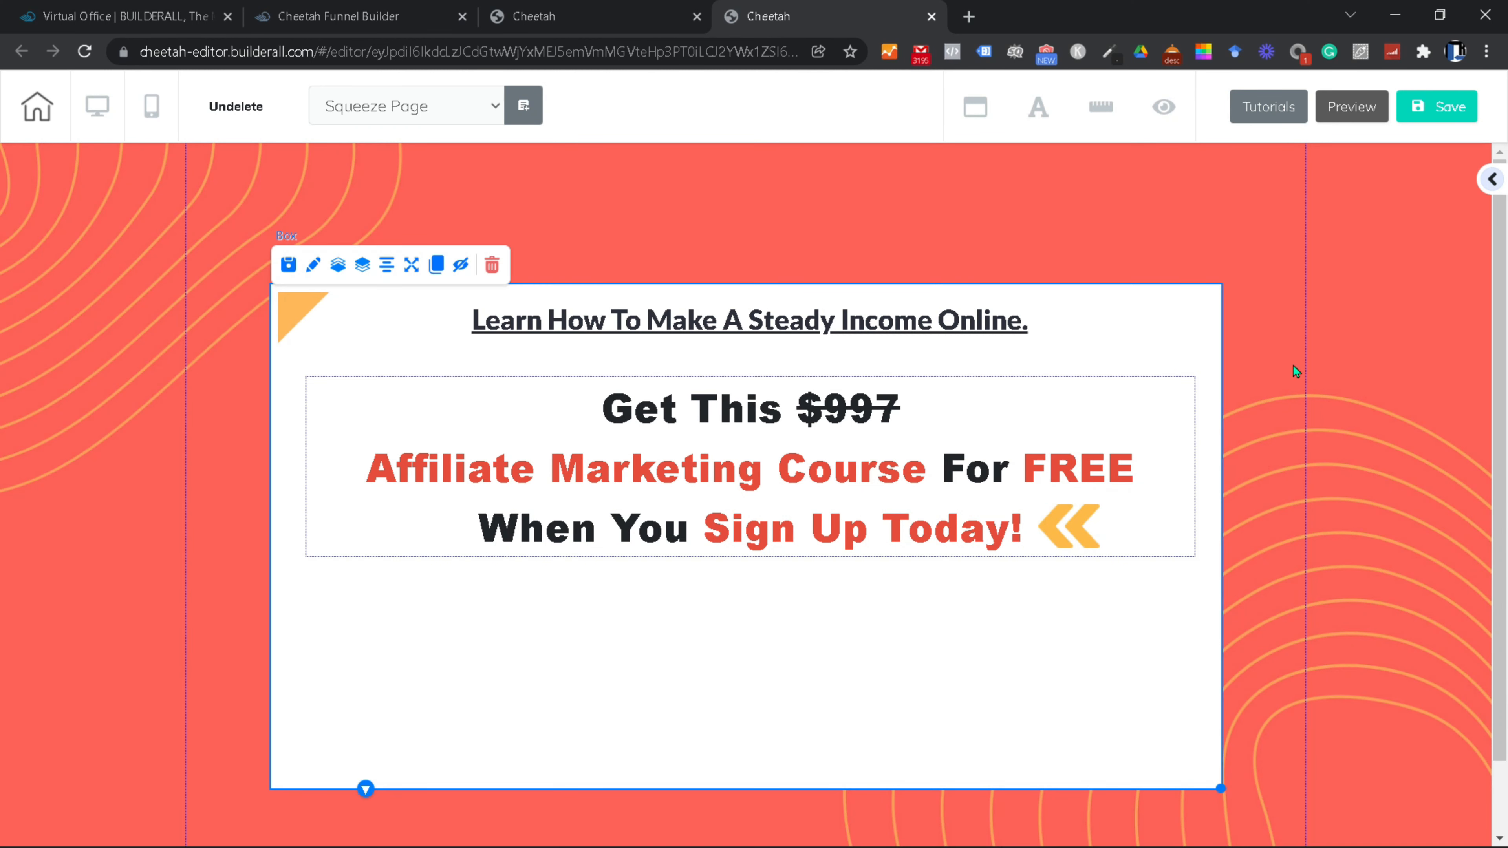
# Step: Add the yellow 'Buy Now →' button inside the white box below the offer heading
pyautogui.click(1493, 180)
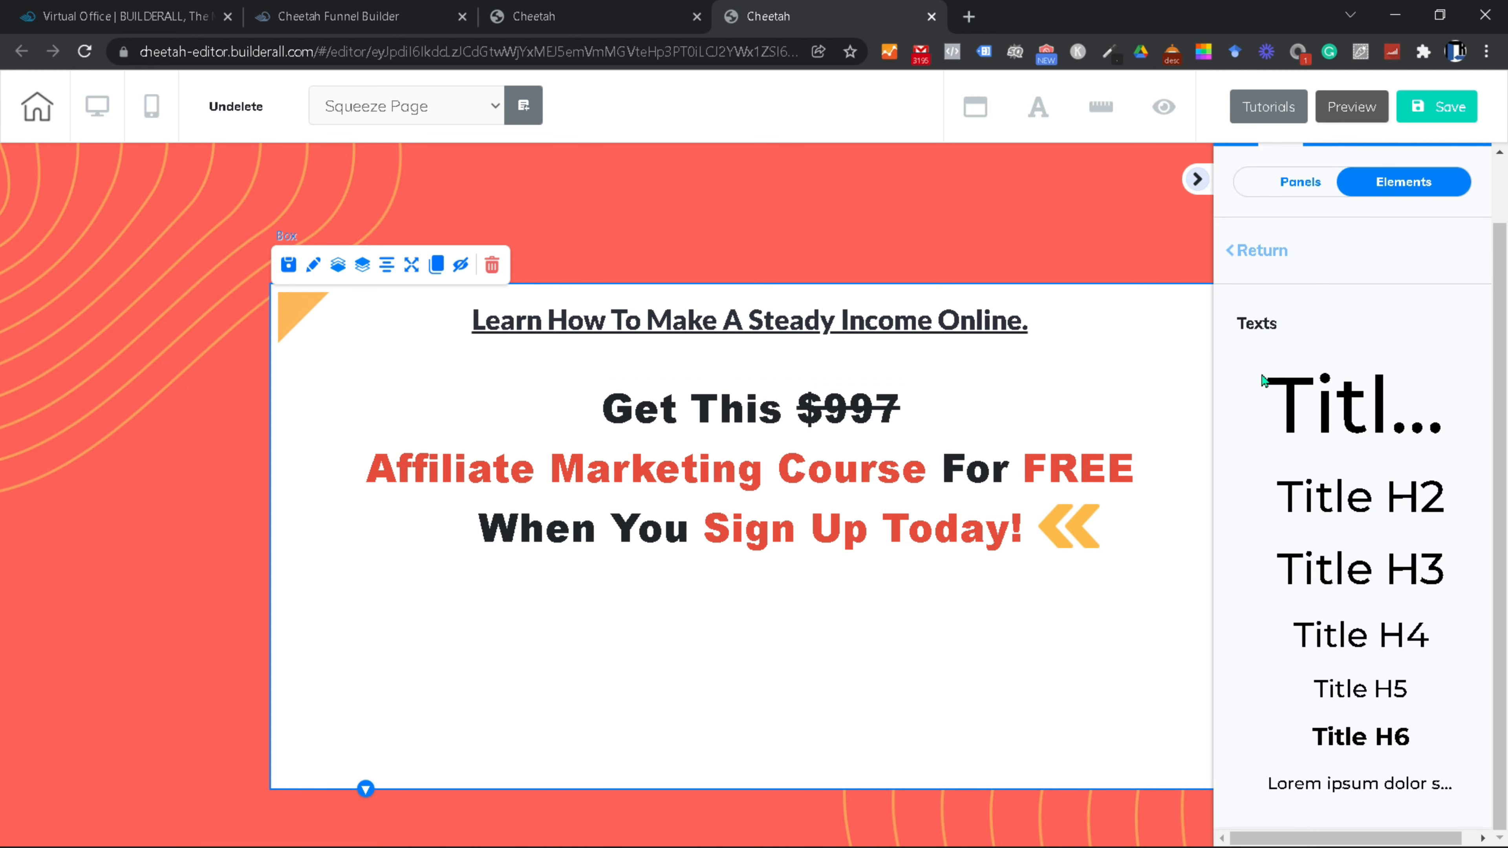
pyautogui.click(1253, 252)
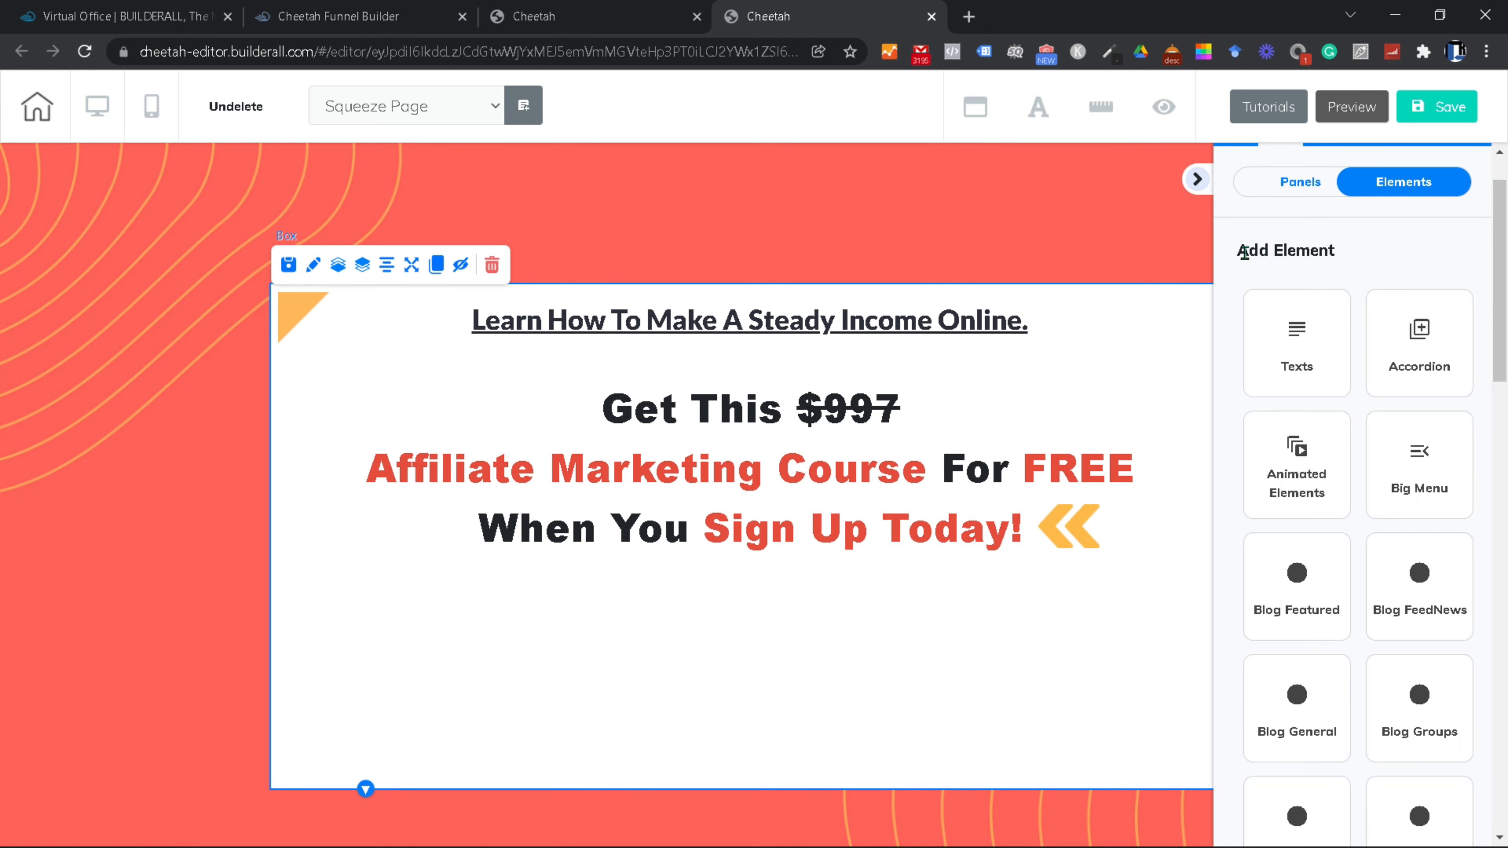
pyautogui.scroll(-6, 1389, 351)
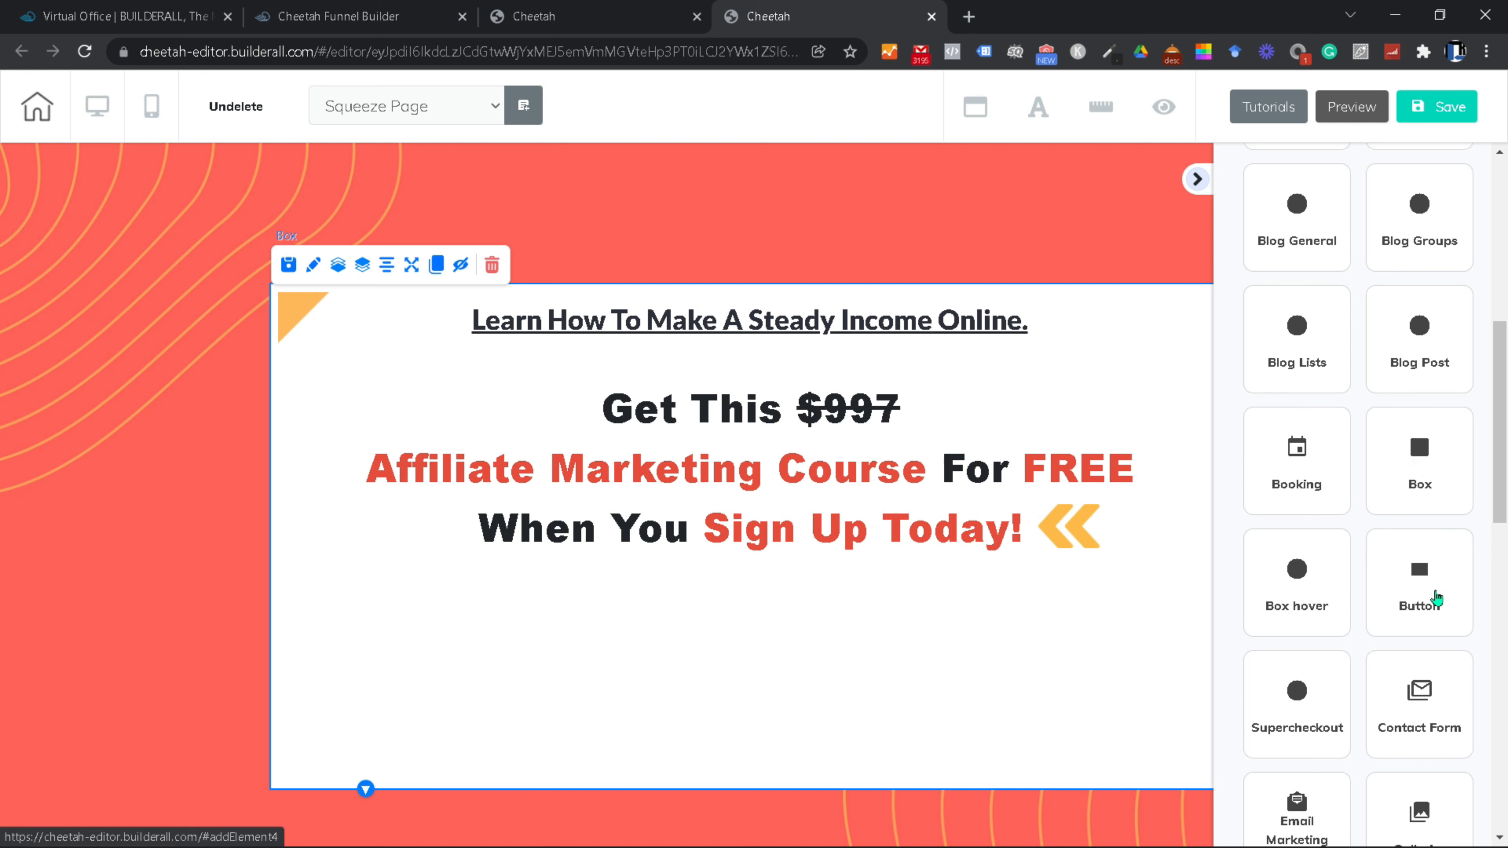
pyautogui.click(1435, 591)
pyautogui.scroll(-6, 1342, 427)
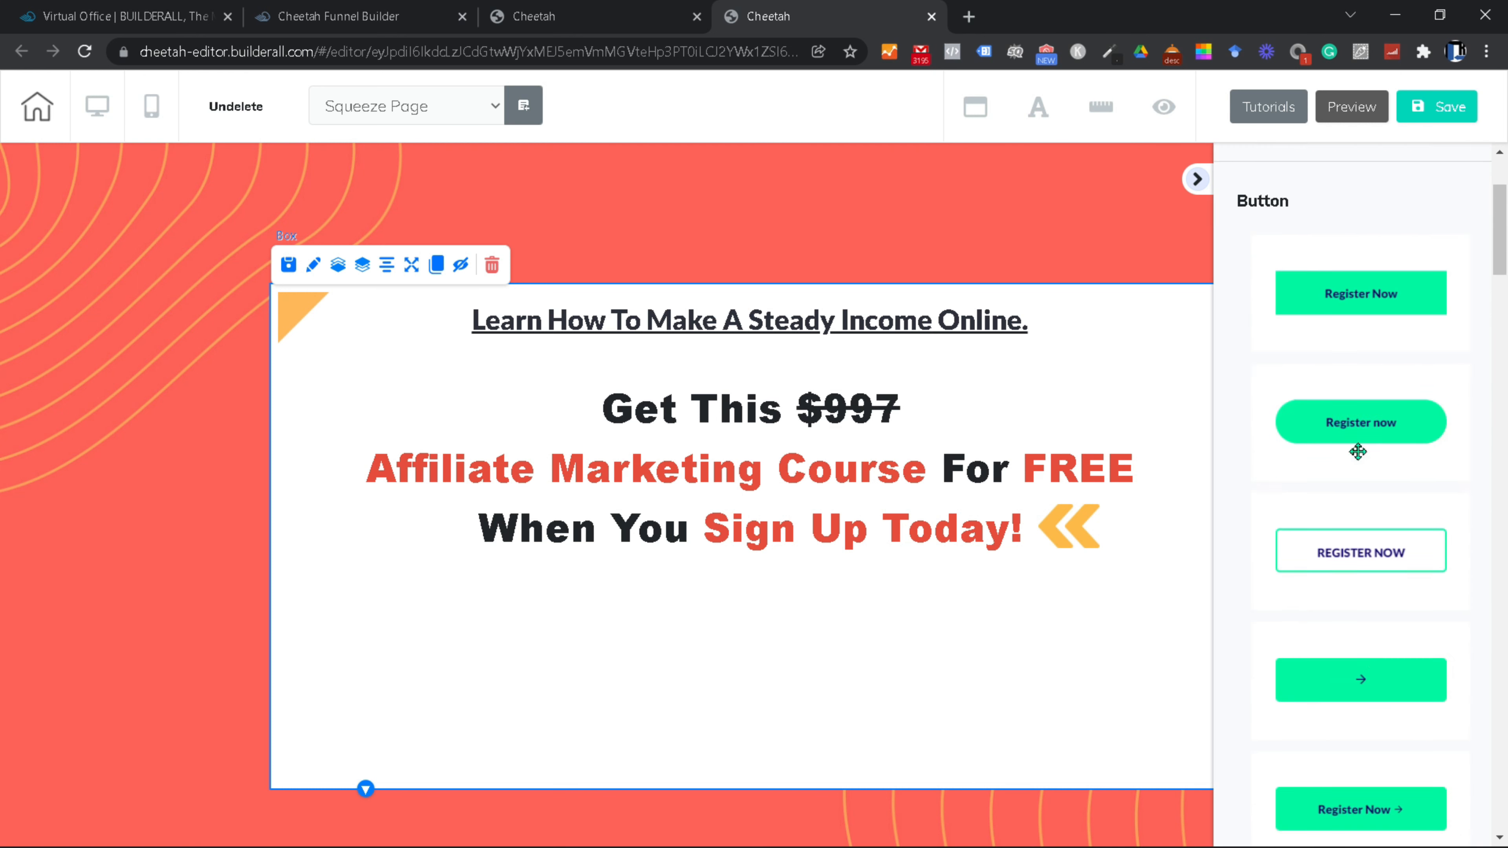
pyautogui.scroll(-8, 1359, 359)
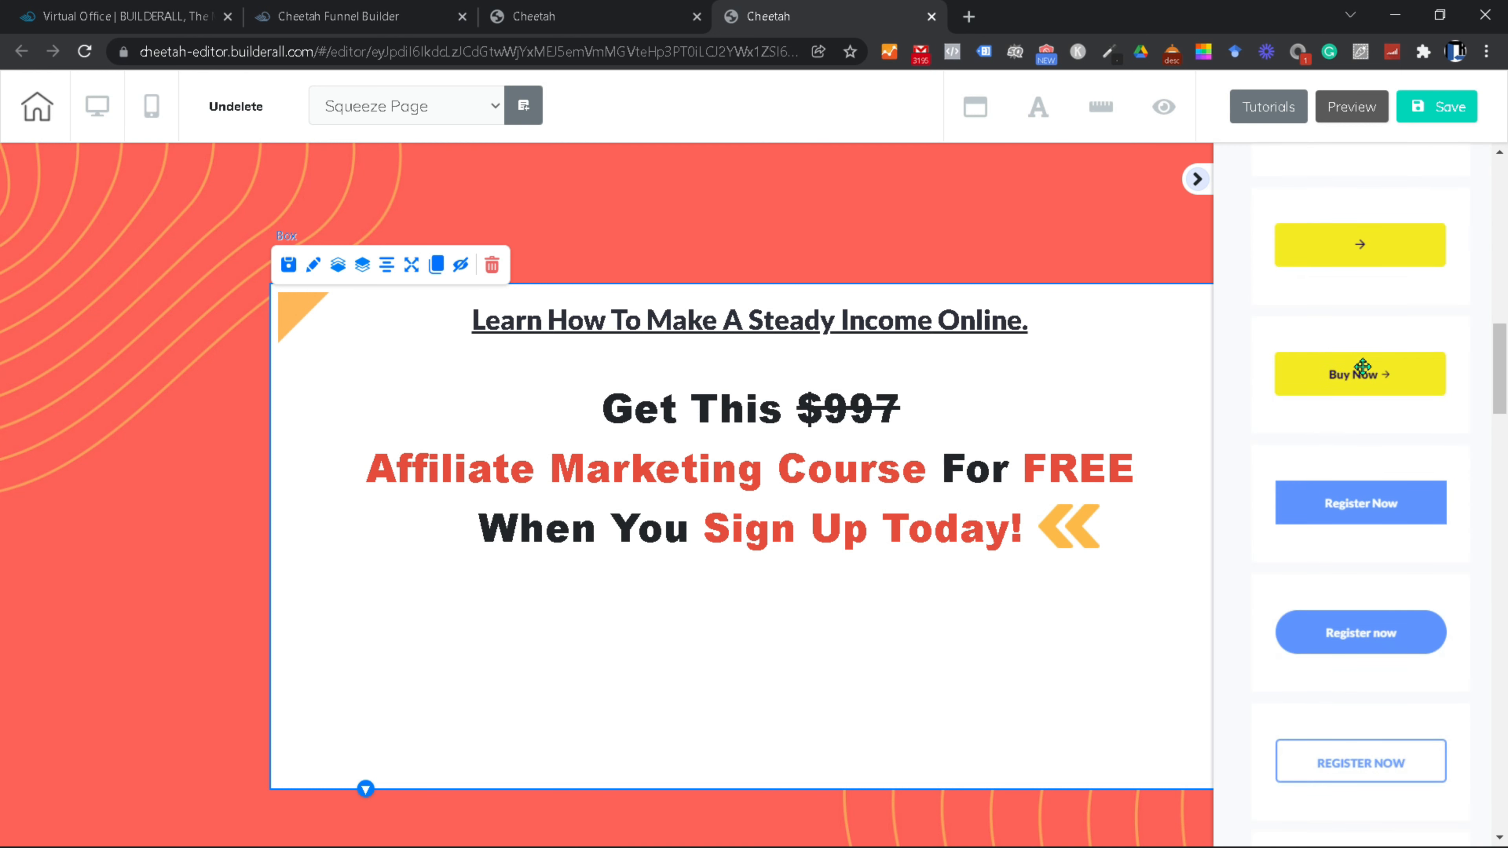
pyautogui.scroll(5, 1365, 446)
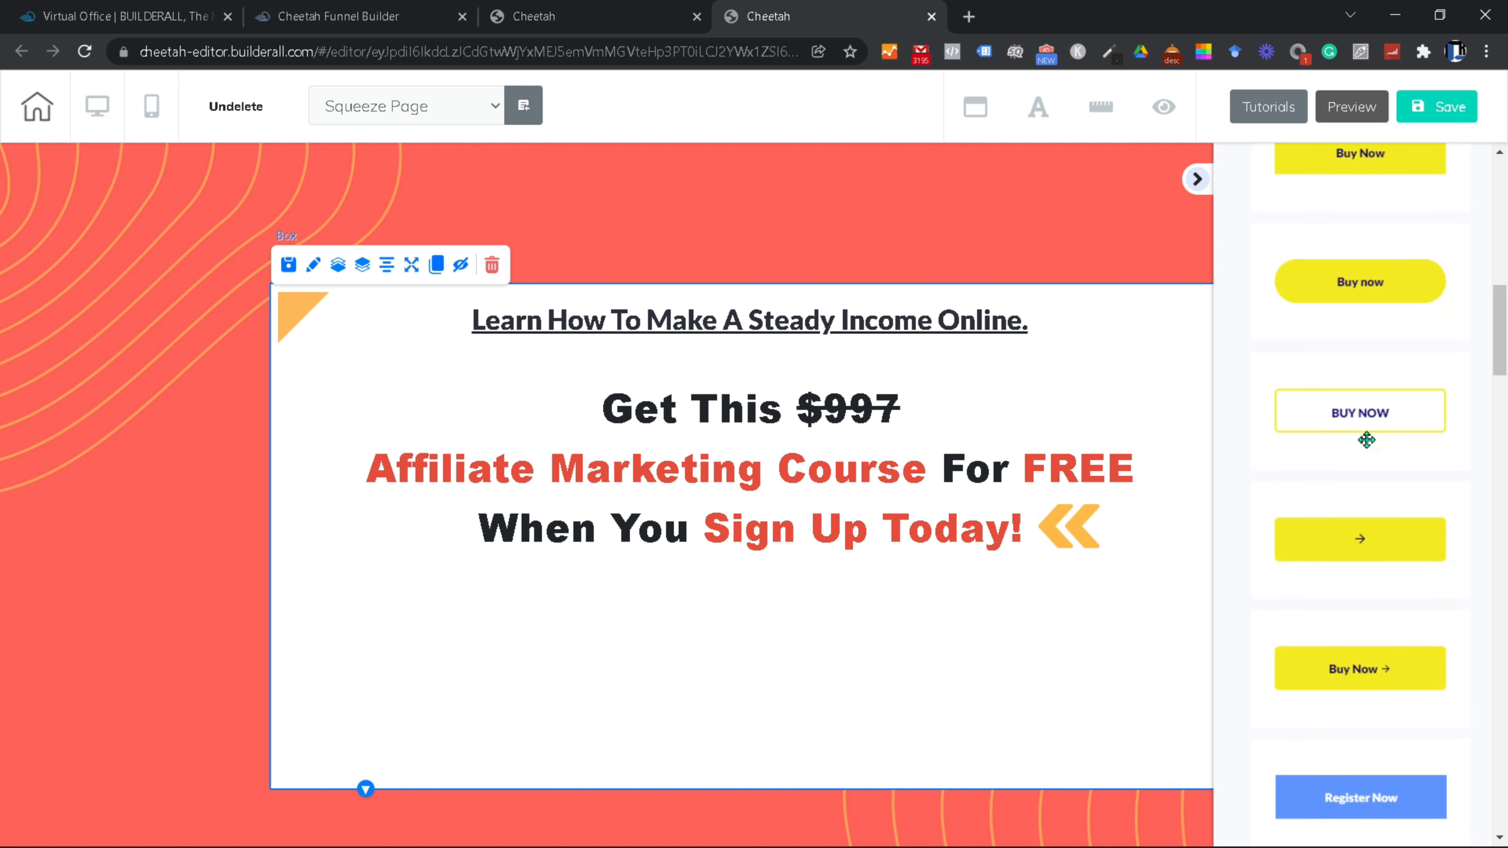
pyautogui.moveTo(1396, 675); pyautogui.dragTo(772, 664)
pyautogui.click(682, 622)
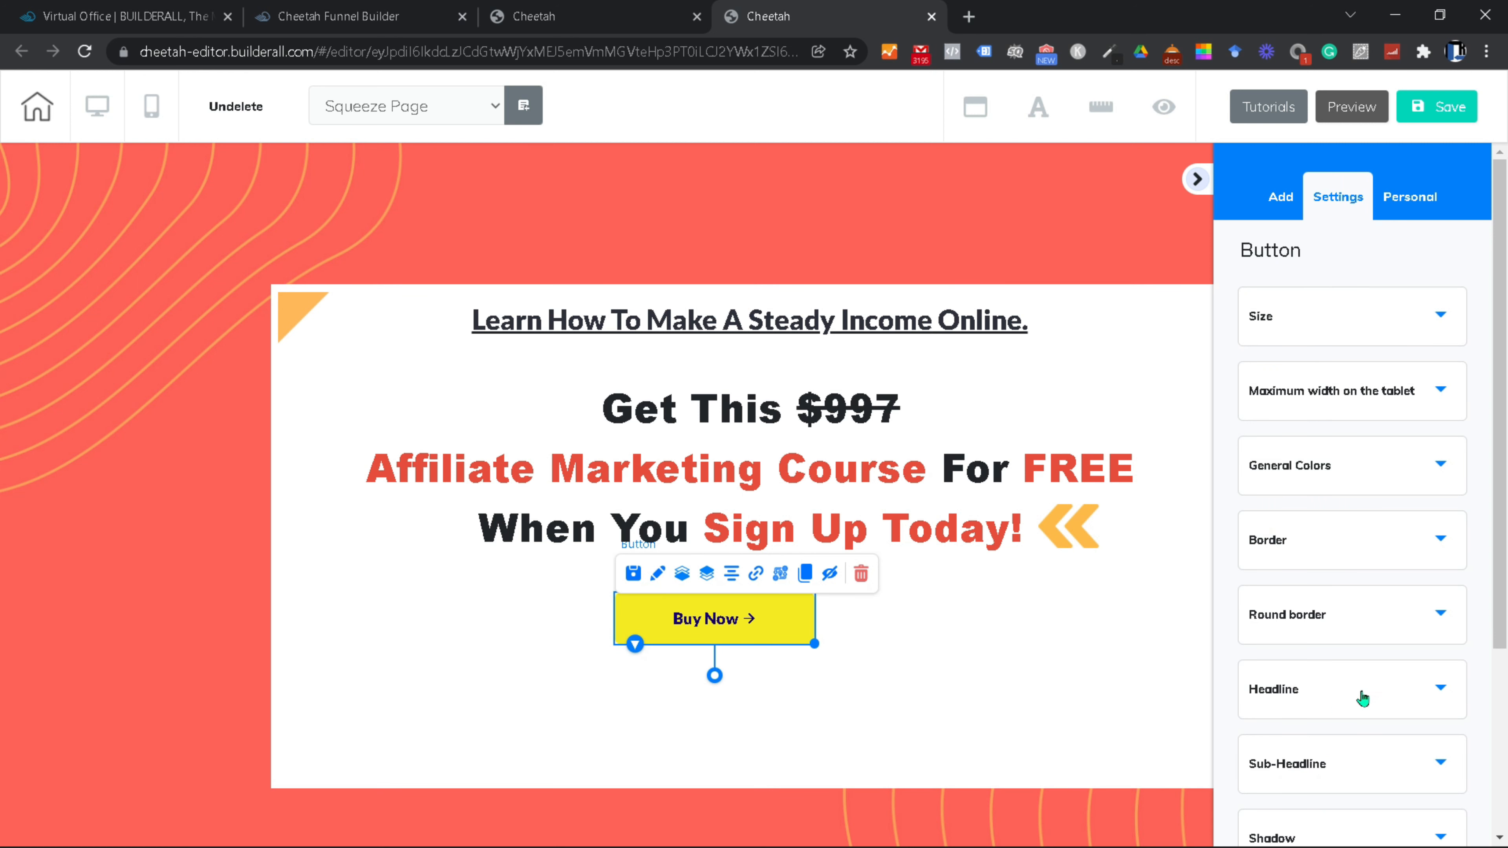
# Step: Replace the button's 'Buy Now' label with 'GIVE ME FREE ACCESS NOW'
pyautogui.click(1442, 690)
pyautogui.scroll(-5, 1324, 713)
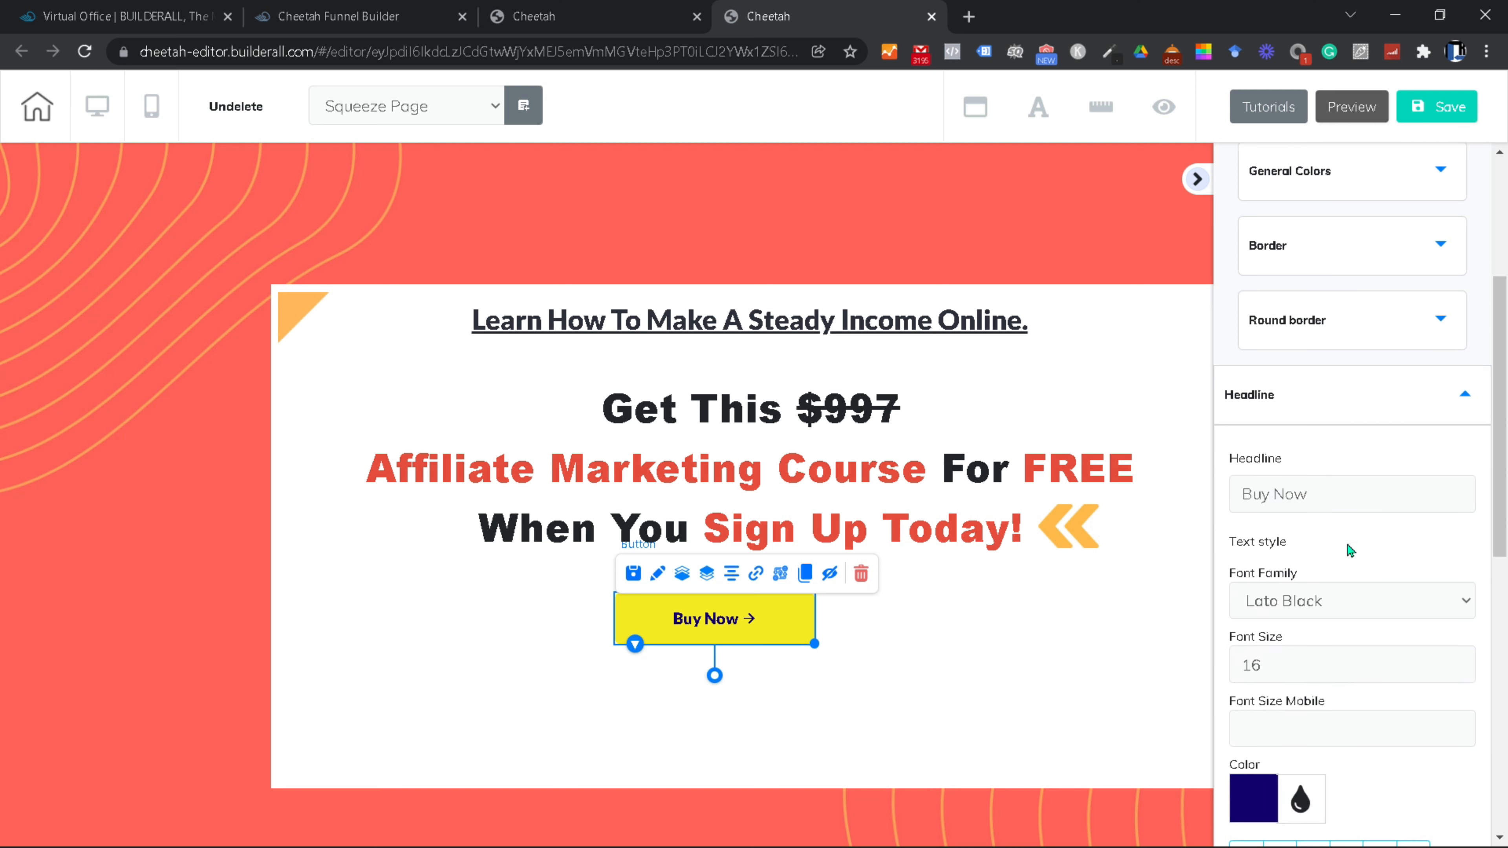
pyautogui.moveTo(1309, 492); pyautogui.dragTo(999, 475)
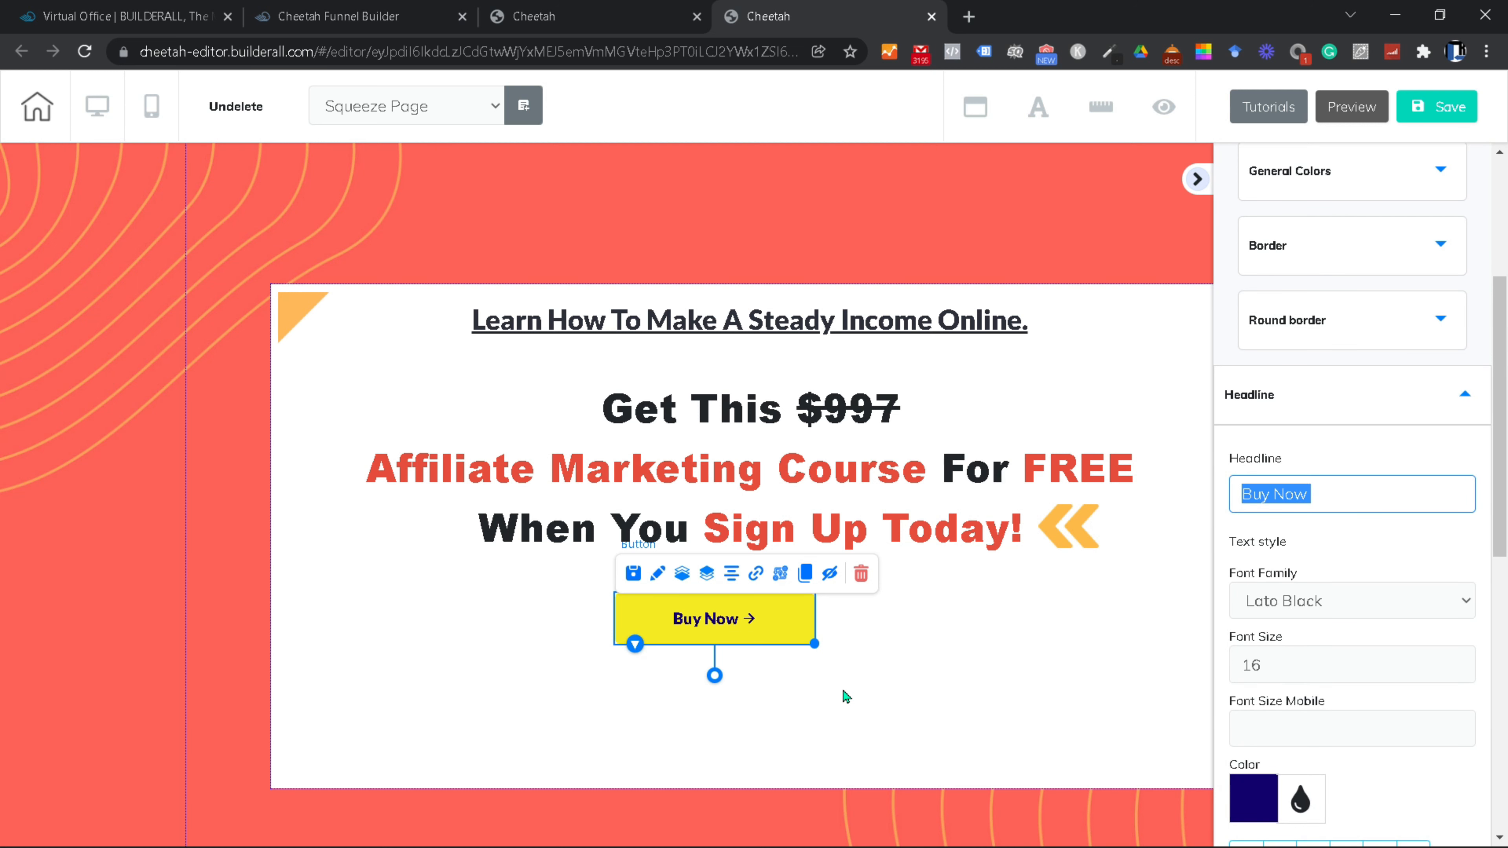
pyautogui.write('Give')
pyautogui.press('BackSpace')
pyautogui.press('BackSpace')
pyautogui.press('BackSpace')
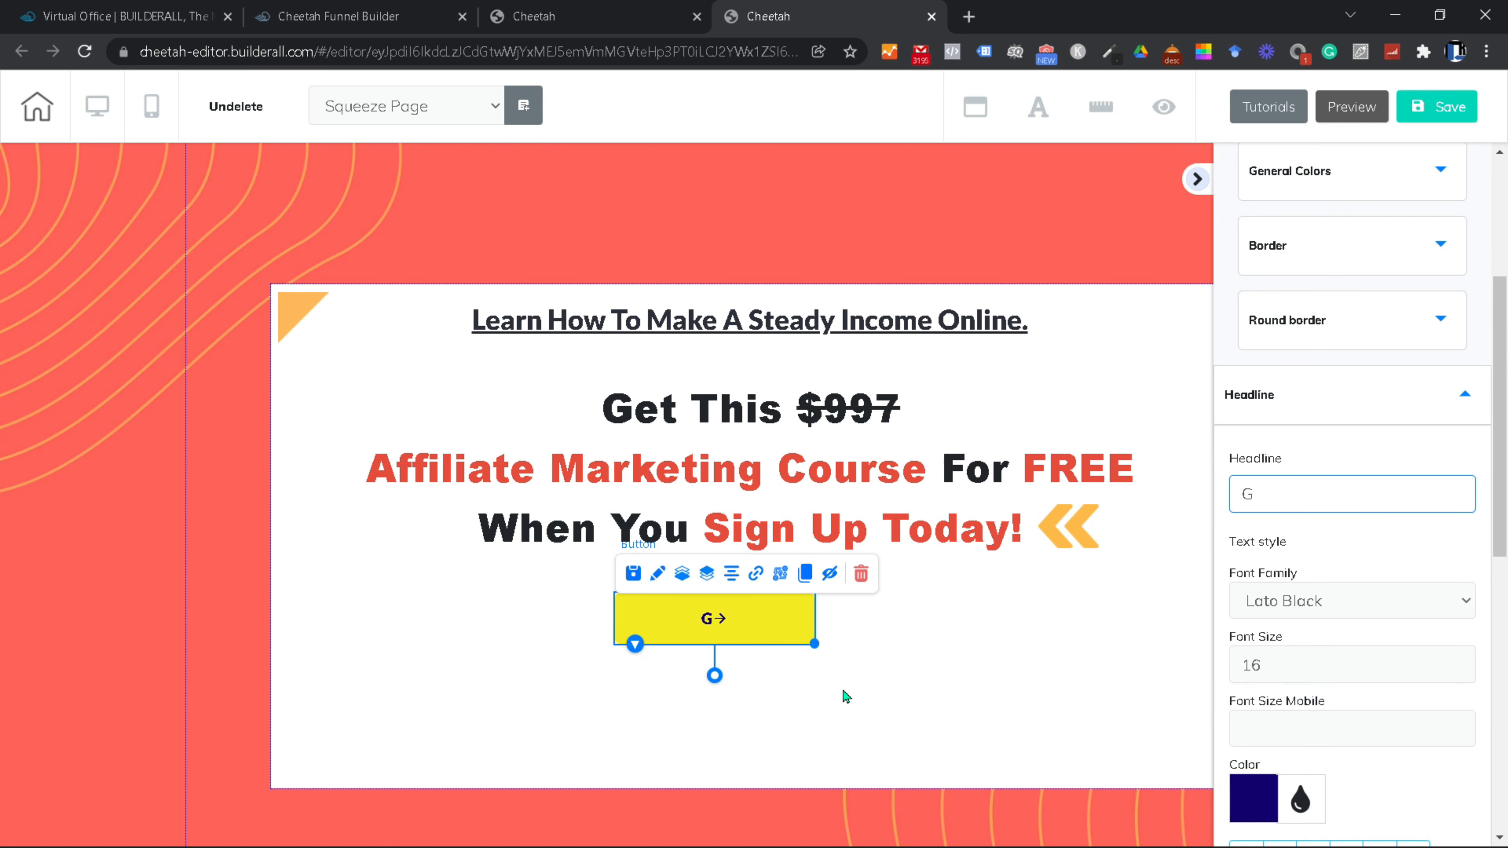
pyautogui.write('IVE ME FREE ACCESS NOW')
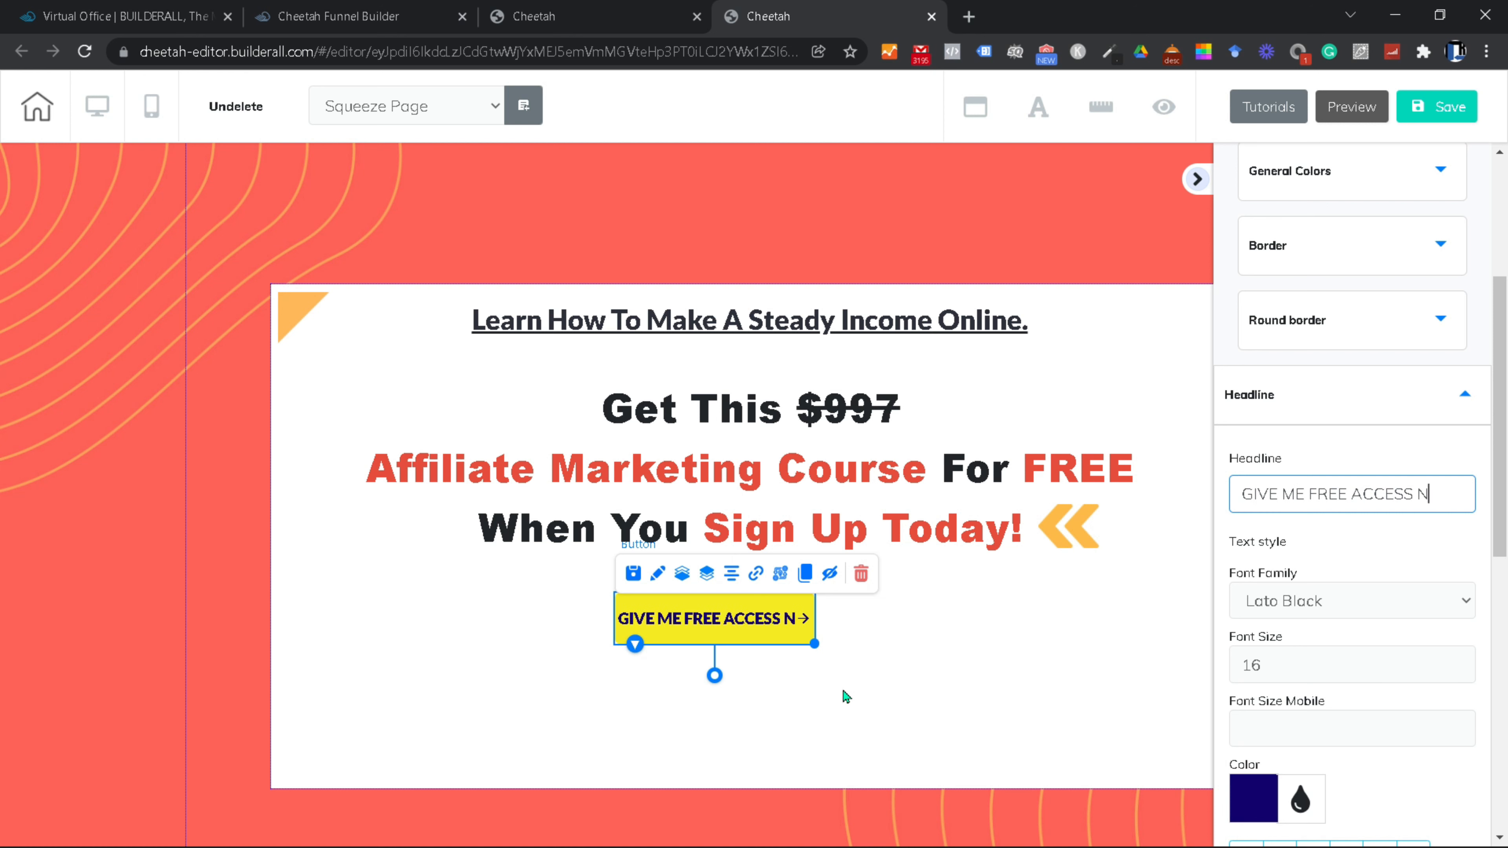
pyautogui.click(812, 646)
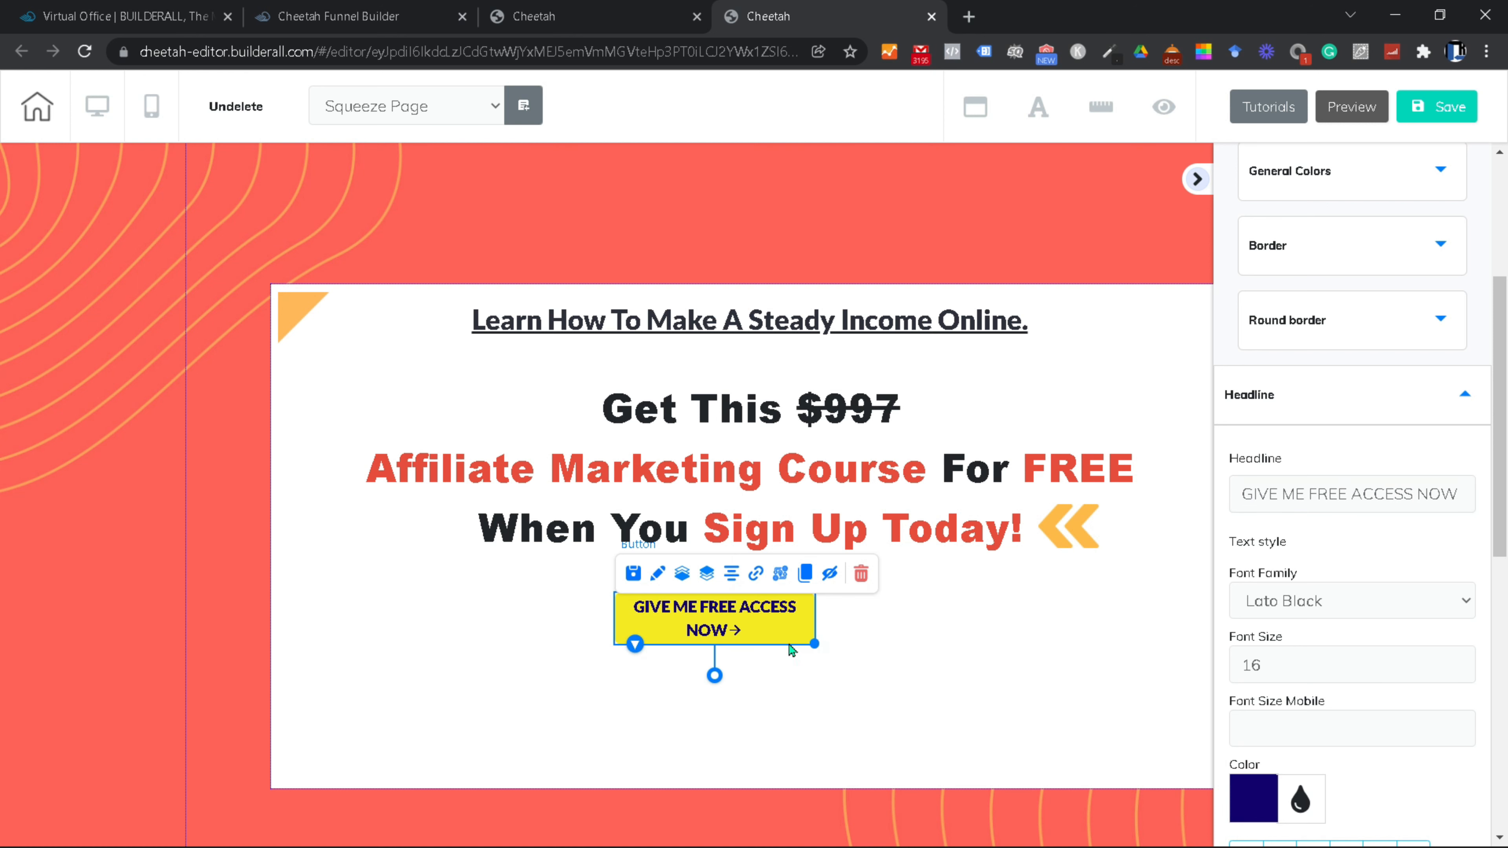
# Step: Widen the button so the label fits on one line, and centre it under the headline
pyautogui.moveTo(812, 646); pyautogui.dragTo(1169, 644)
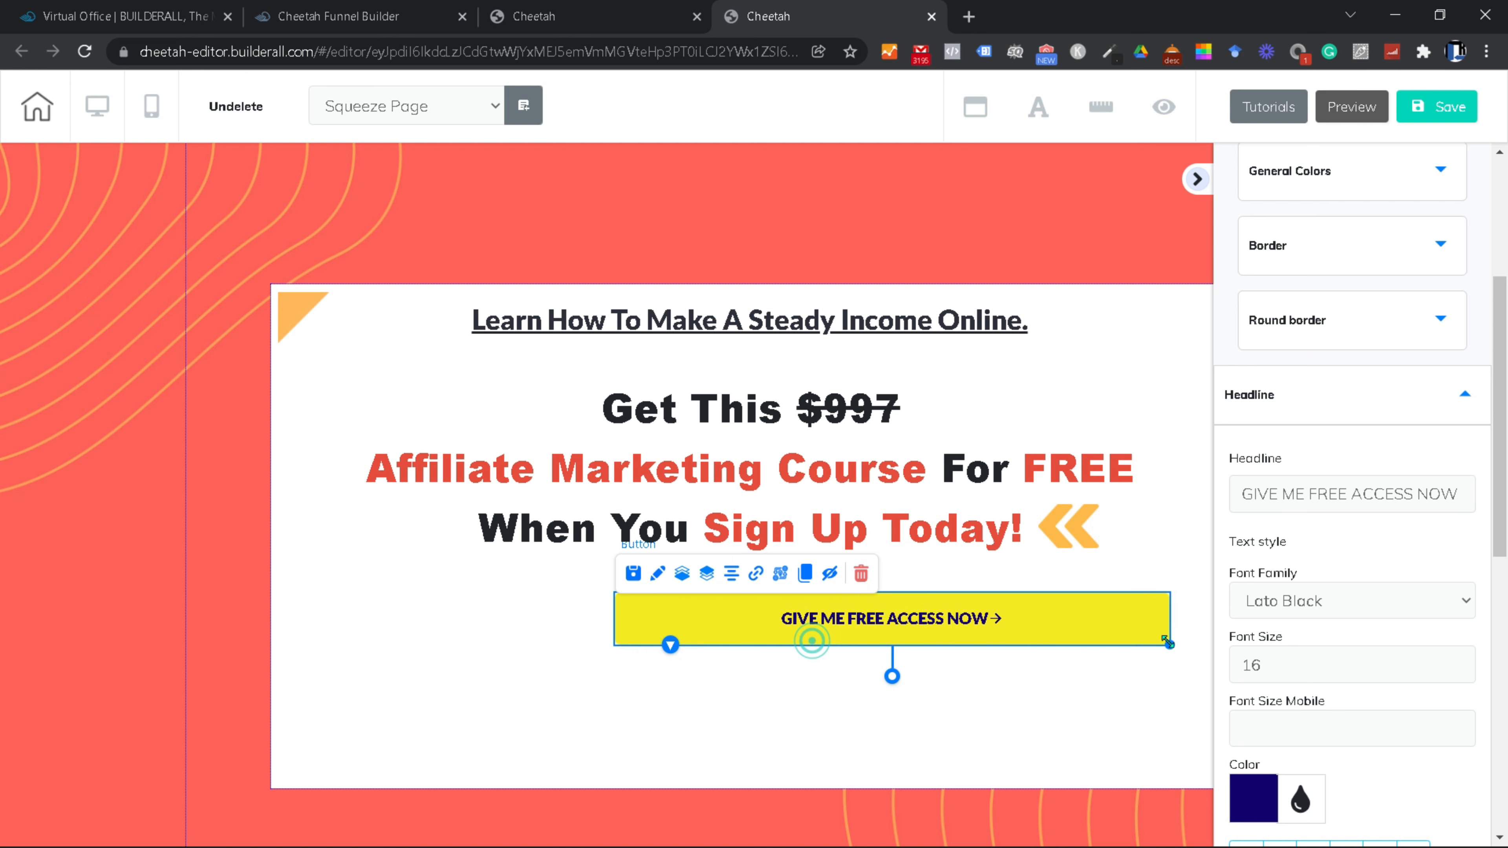
pyautogui.moveTo(1031, 637); pyautogui.dragTo(946, 653)
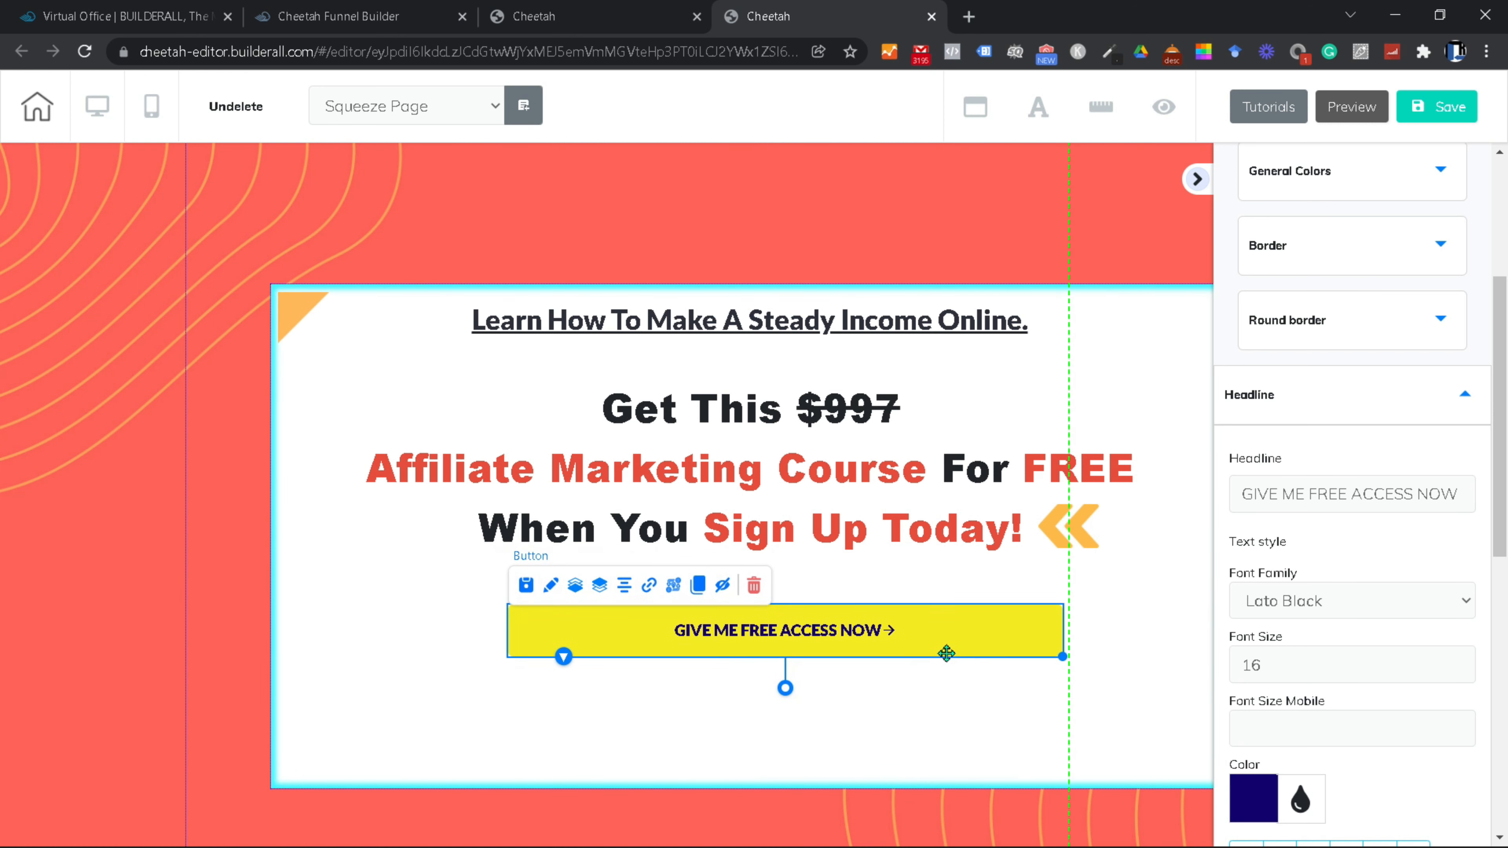
pyautogui.moveTo(1117, 687); pyautogui.dragTo(1067, 673)
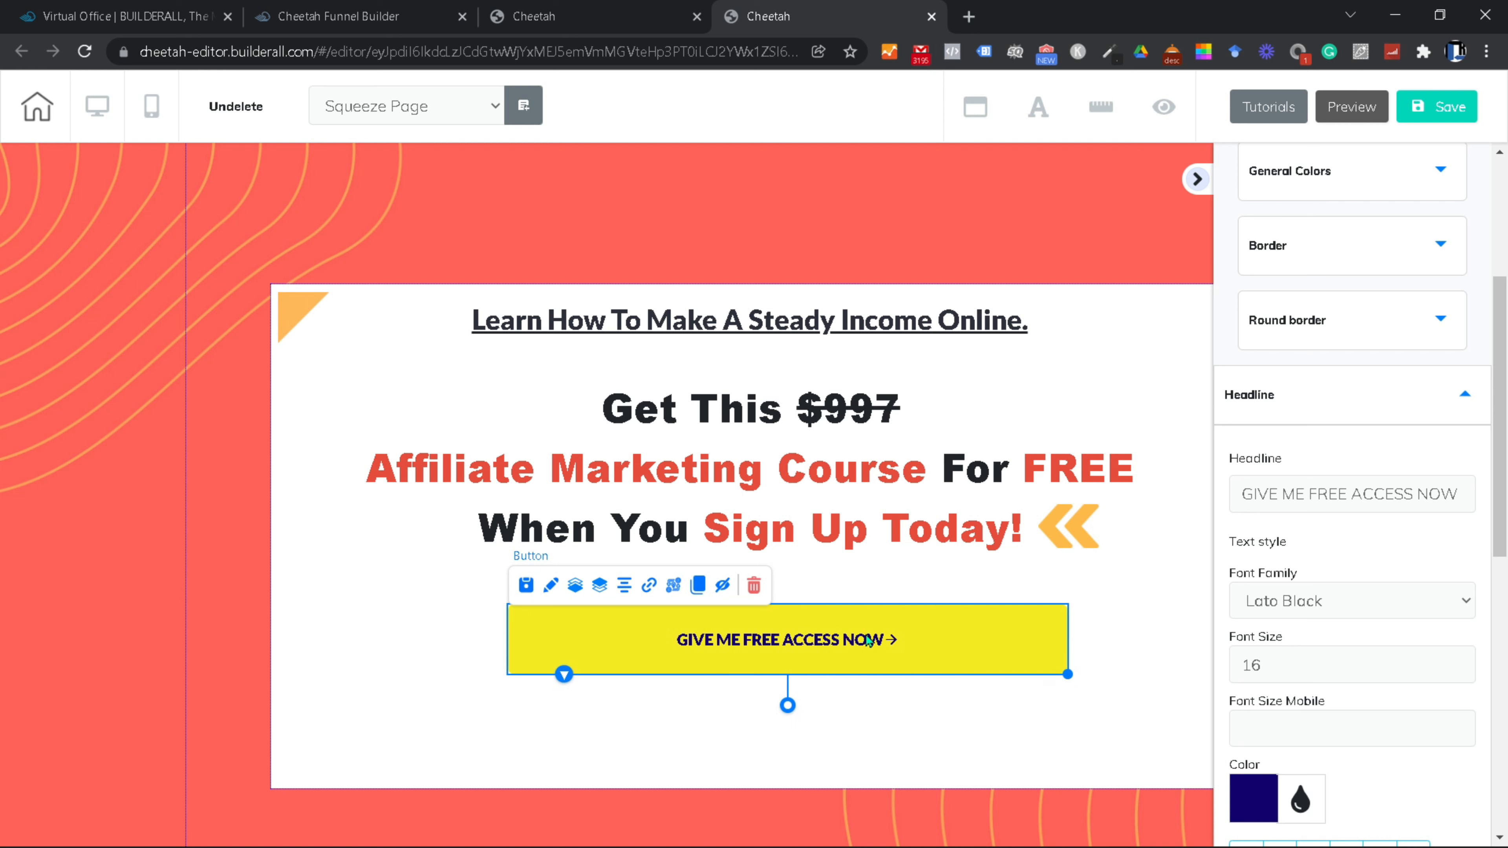
# Step: Raise the button label's font size to 25
pyautogui.click(1464, 661)
pyautogui.click(1464, 662)
pyautogui.click(1464, 662)
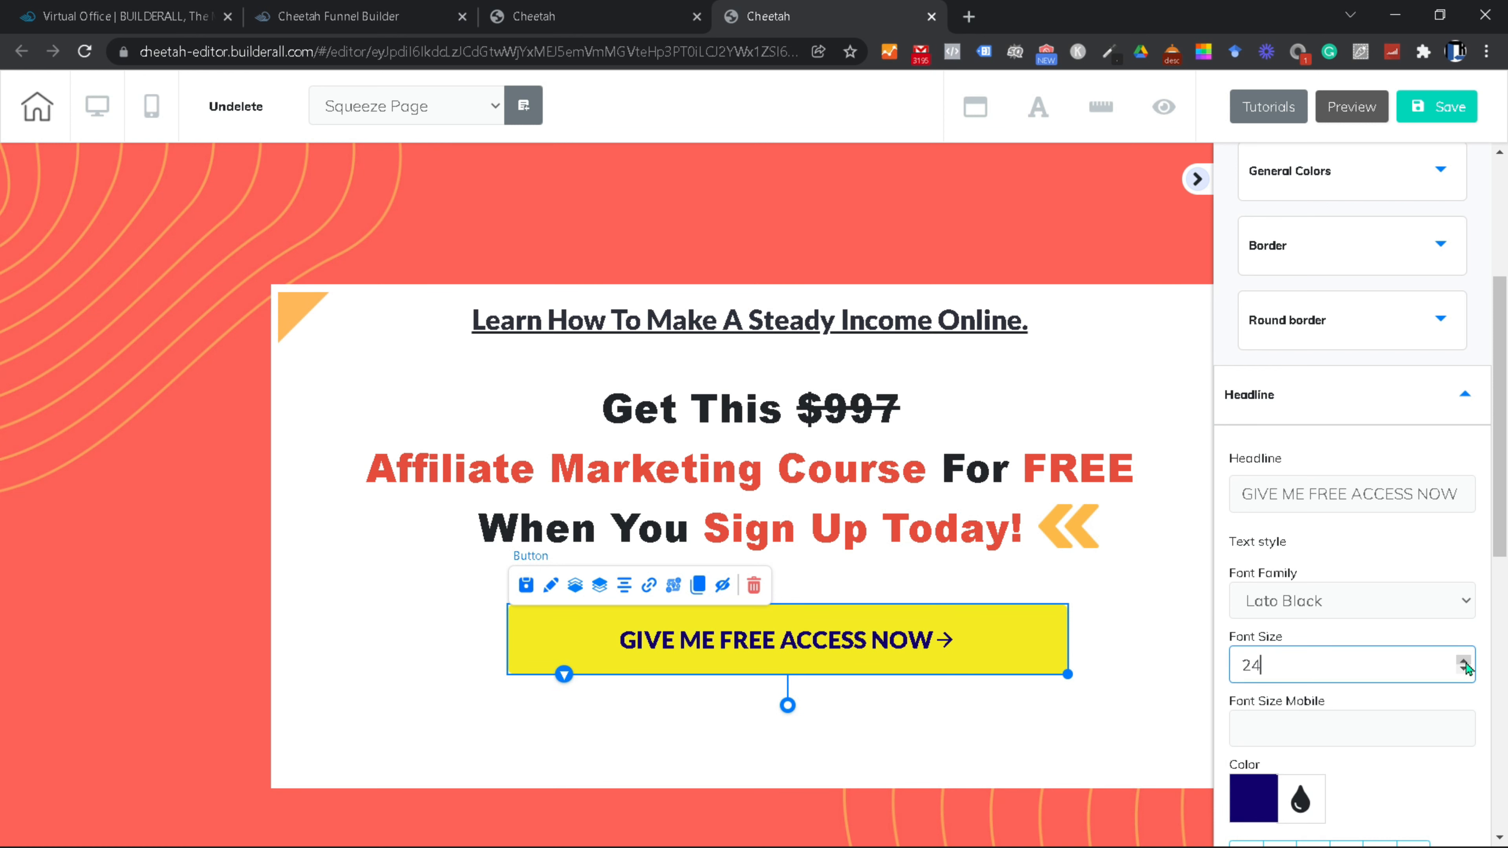
pyautogui.click(1464, 661)
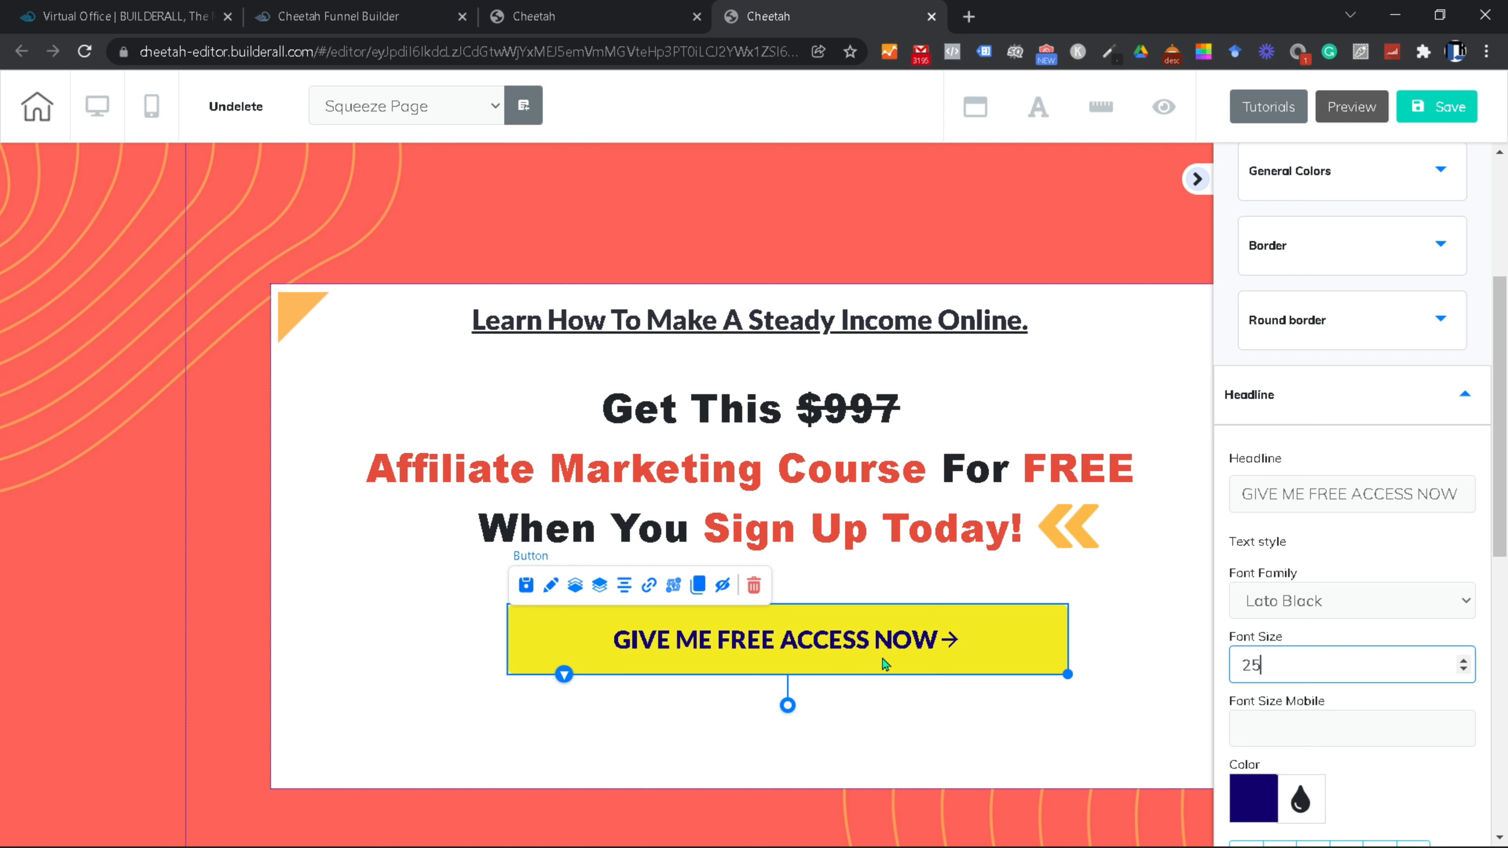
# Step: Make the button label text black (000000)
pyautogui.click(1258, 803)
pyautogui.scroll(-5, 1324, 742)
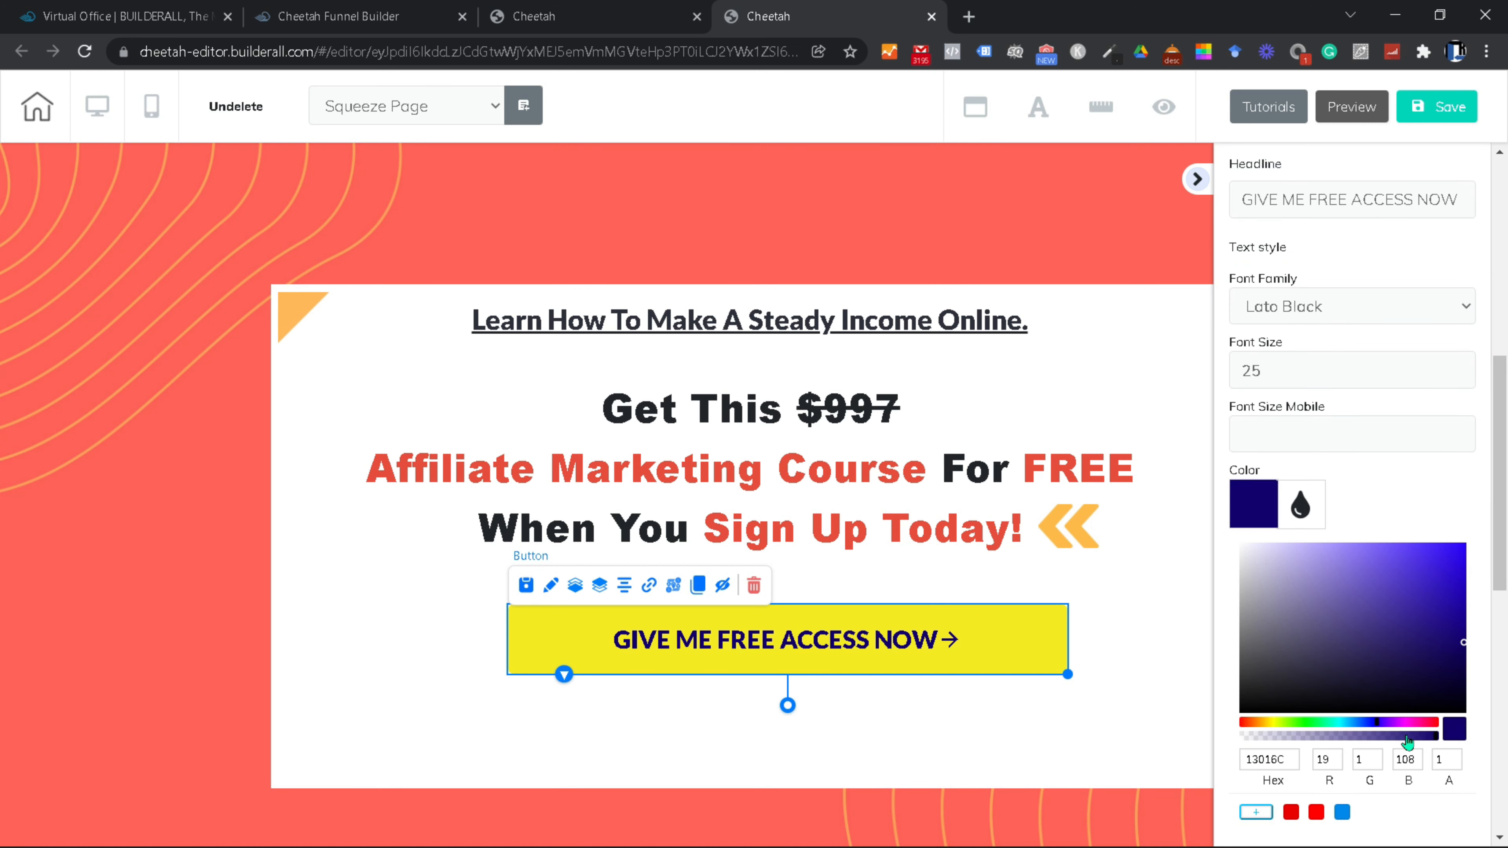
pyautogui.moveTo(1336, 679); pyautogui.dragTo(1205, 725)
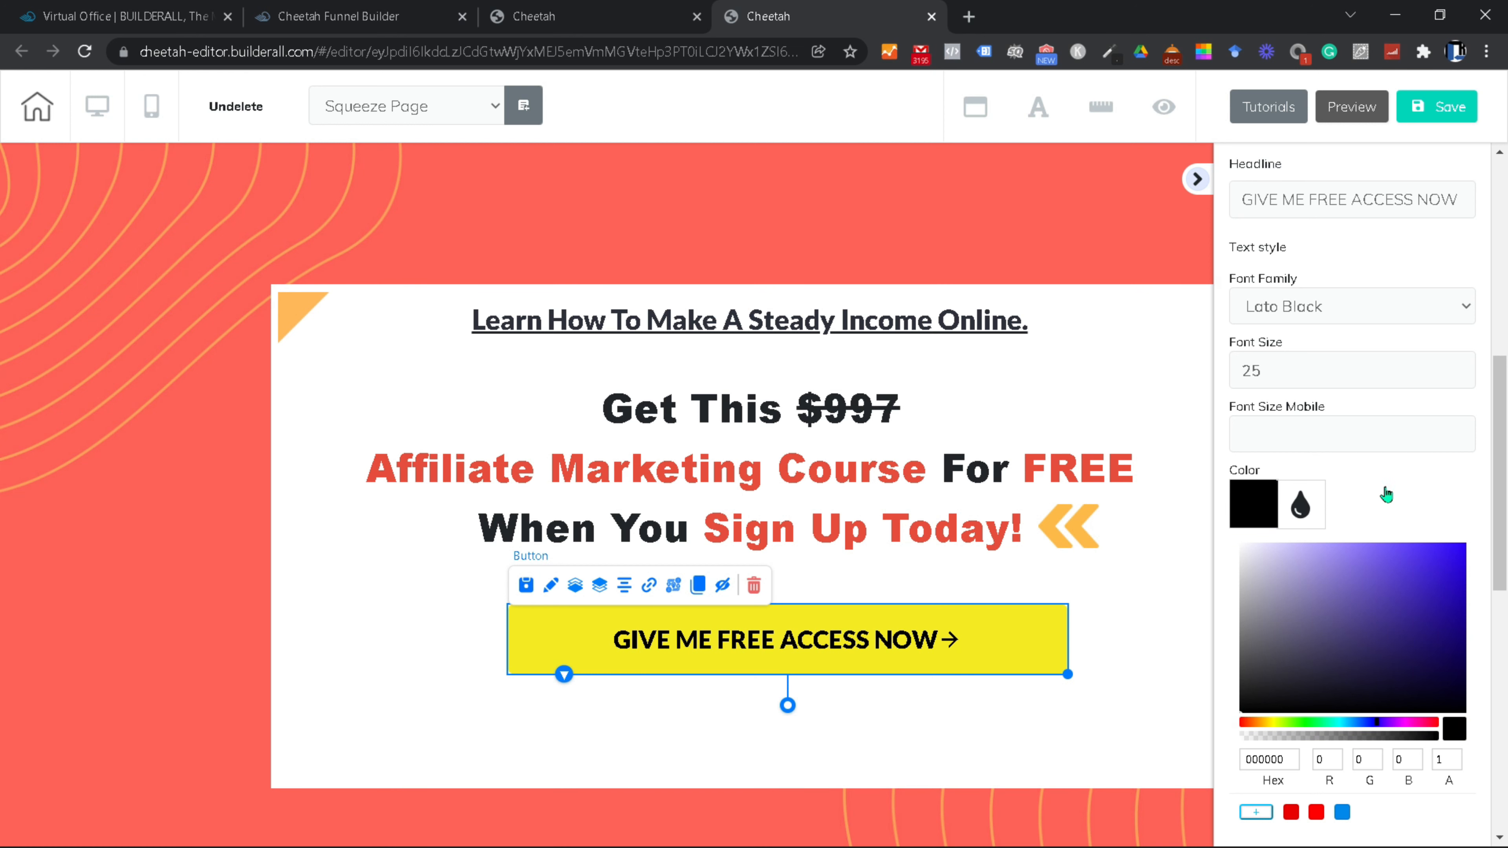
pyautogui.click(990, 638)
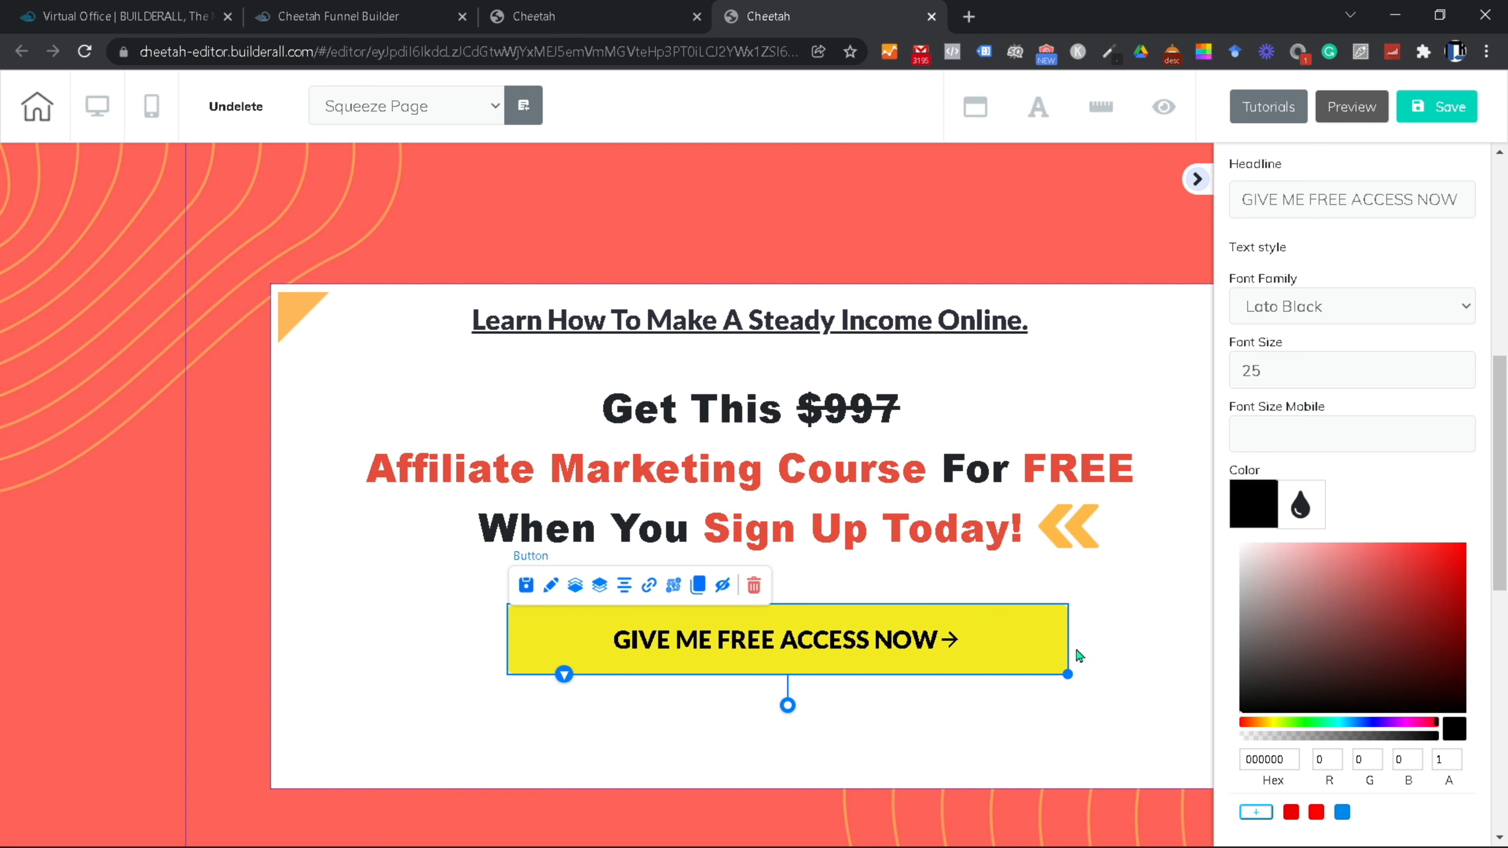
pyautogui.click(1188, 656)
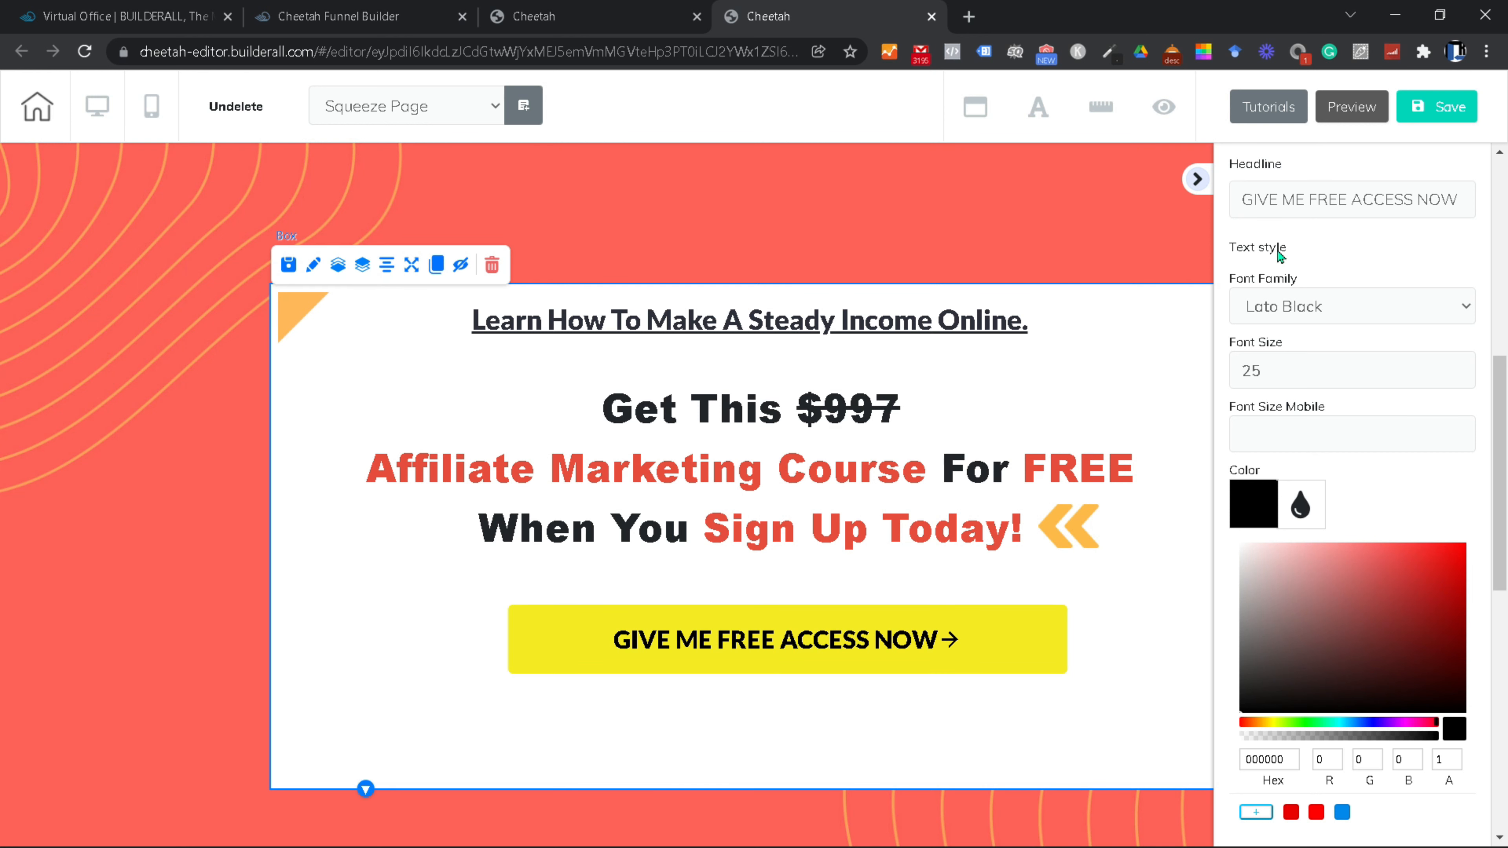
# Step: Change the button label font to Arial Black
pyautogui.scroll(3, 1366, 416)
pyautogui.click(1466, 503)
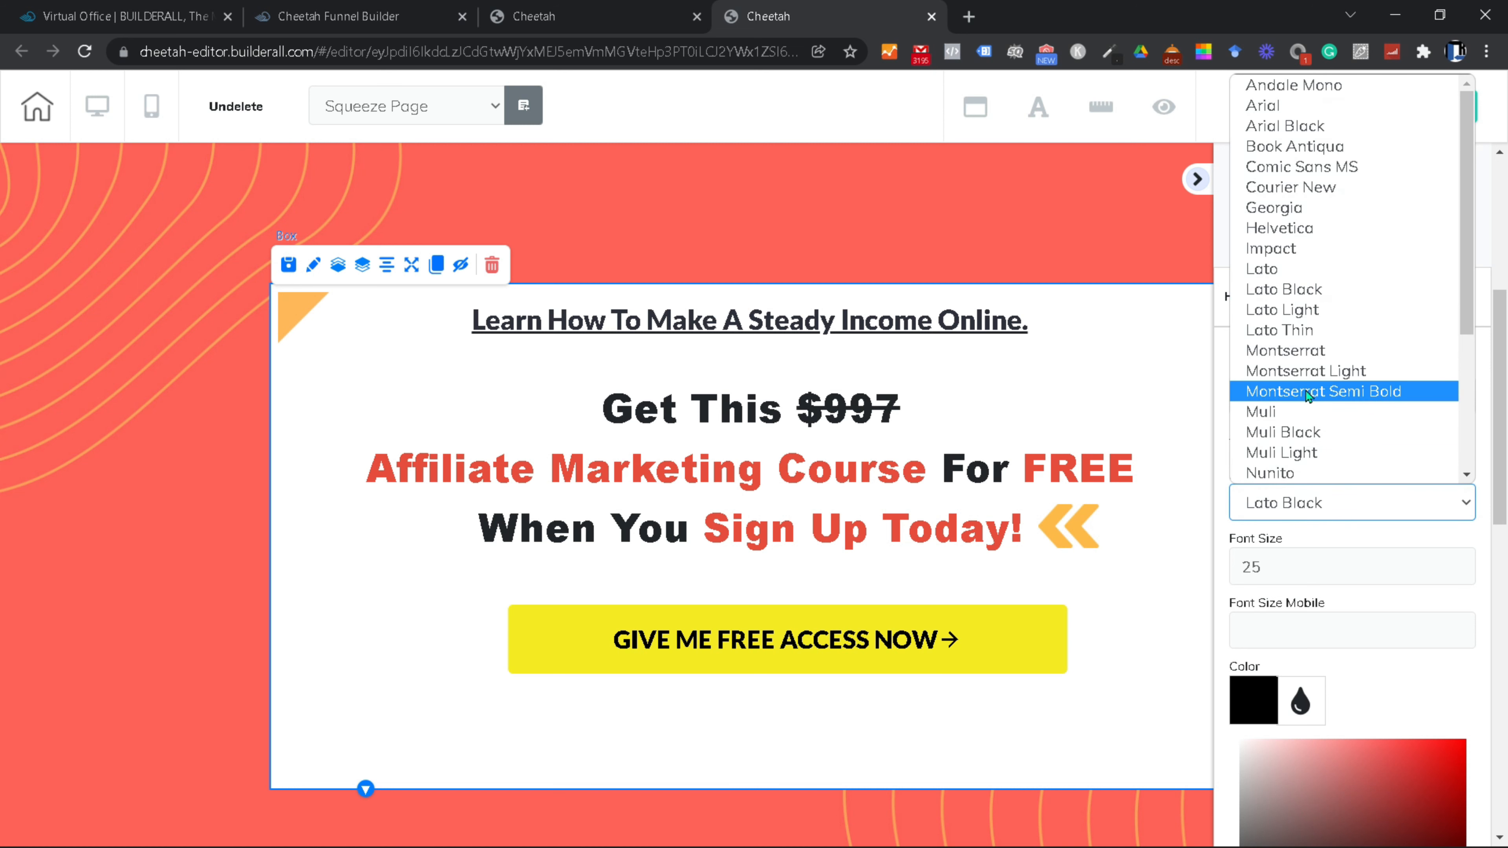
pyautogui.click(1296, 128)
pyautogui.scroll(2, 1361, 485)
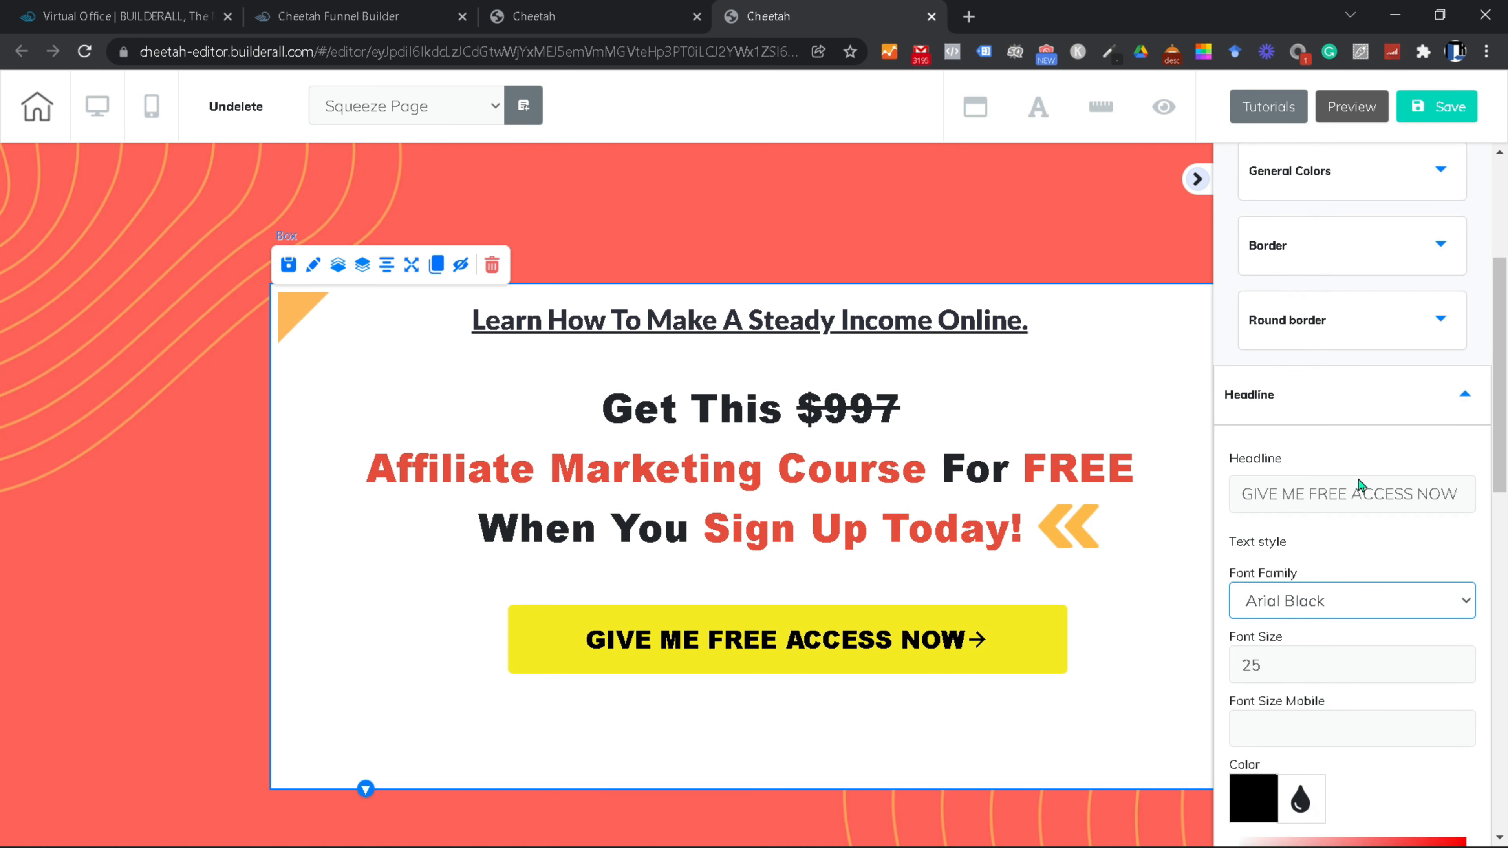
pyautogui.click(1465, 398)
# Step: Set the button background to golden yellow (FBCD3E)
pyautogui.scroll(4, 1407, 465)
pyautogui.click(1436, 410)
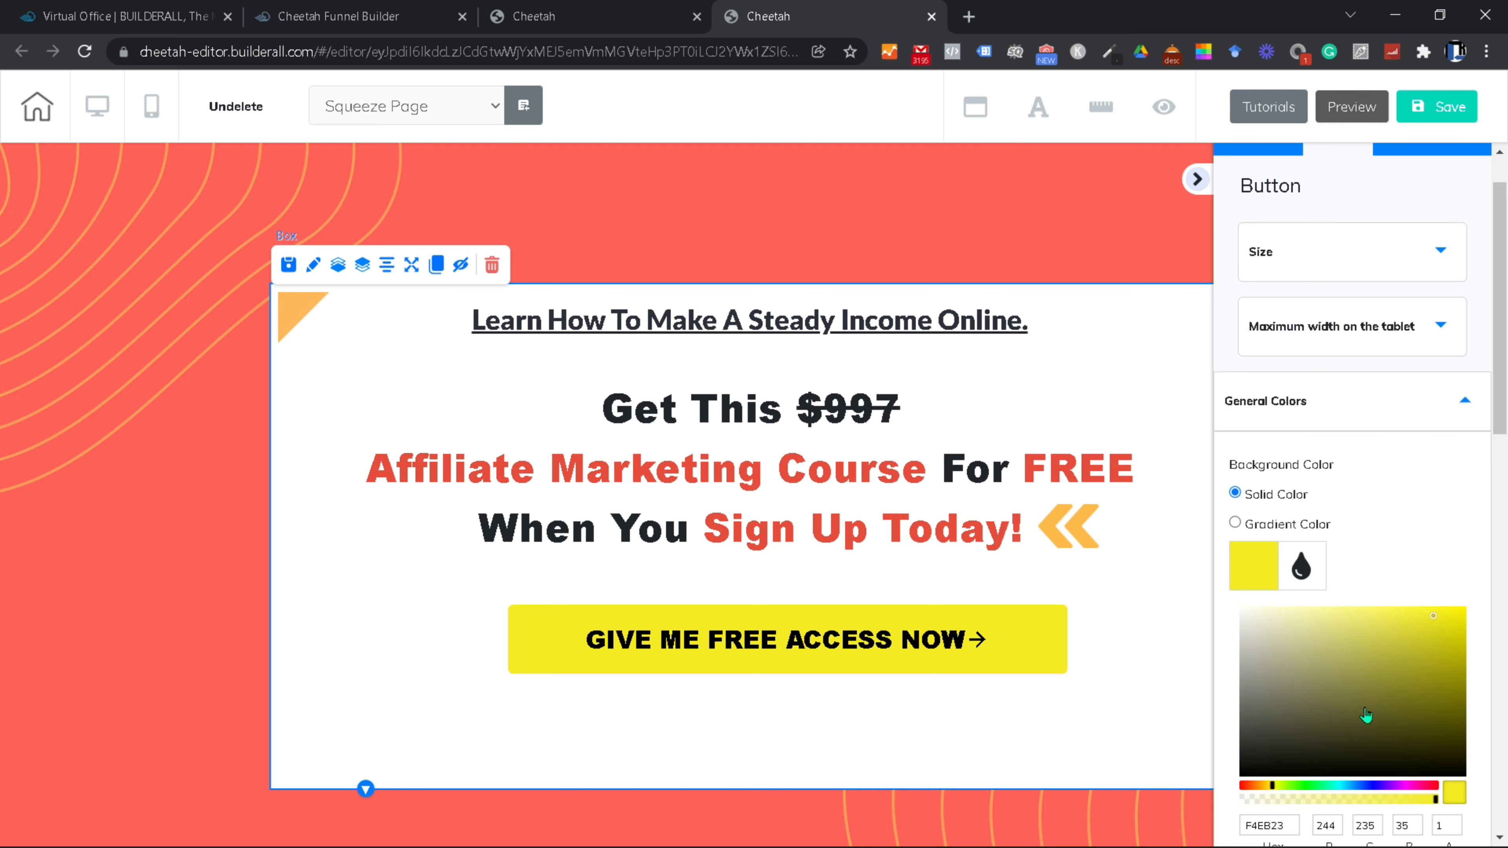
pyautogui.click(1267, 787)
pyautogui.scroll(-6, 1371, 605)
pyautogui.scroll(4, 1413, 522)
pyautogui.click(1414, 518)
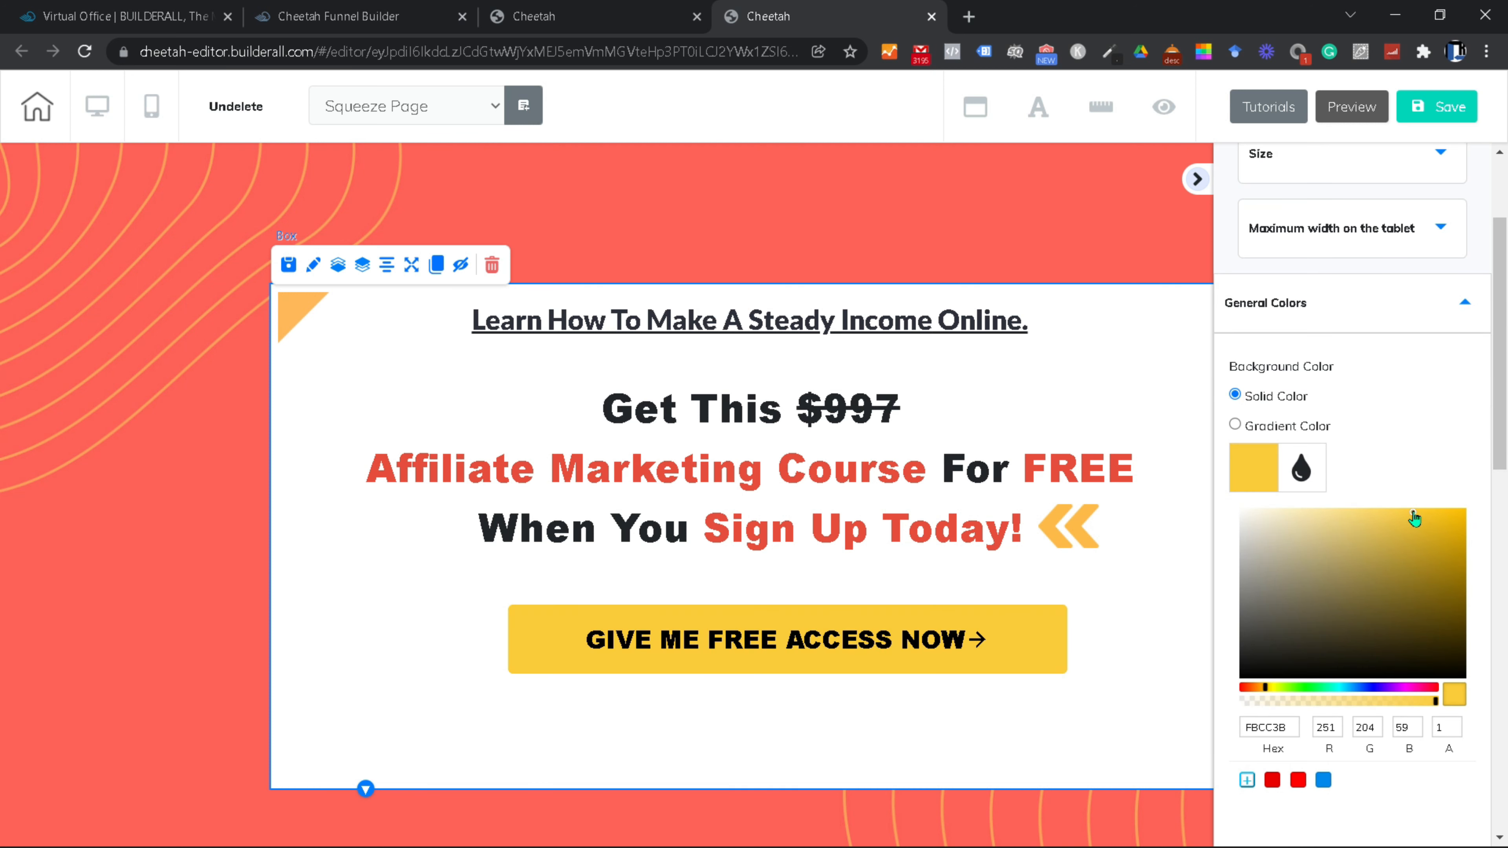
pyautogui.scroll(-7, 1408, 605)
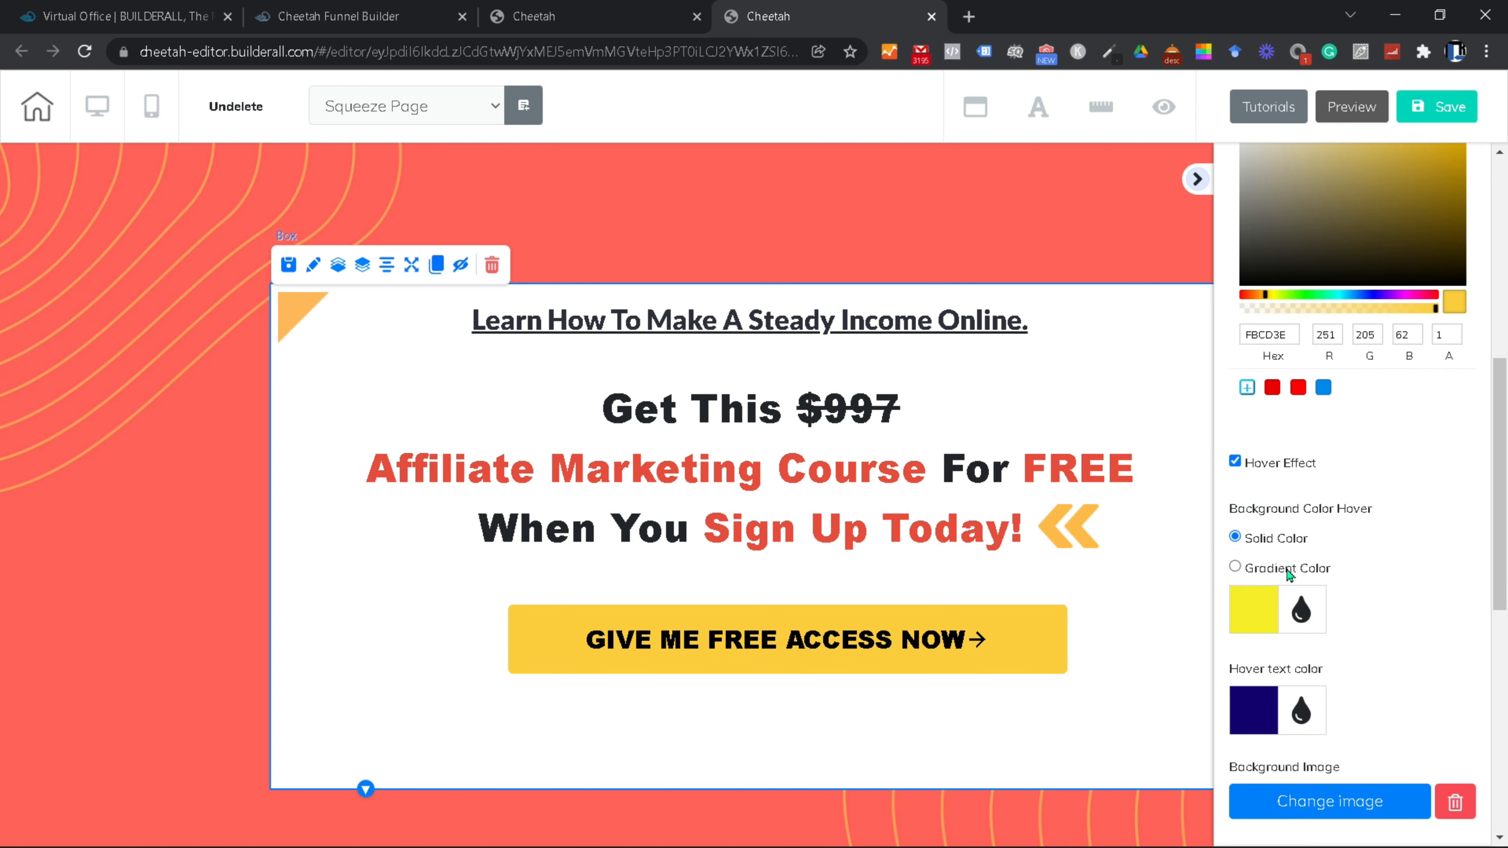
# Step: Give the button a green hover background and close the settings panel
pyautogui.click(1261, 606)
pyautogui.click(1309, 830)
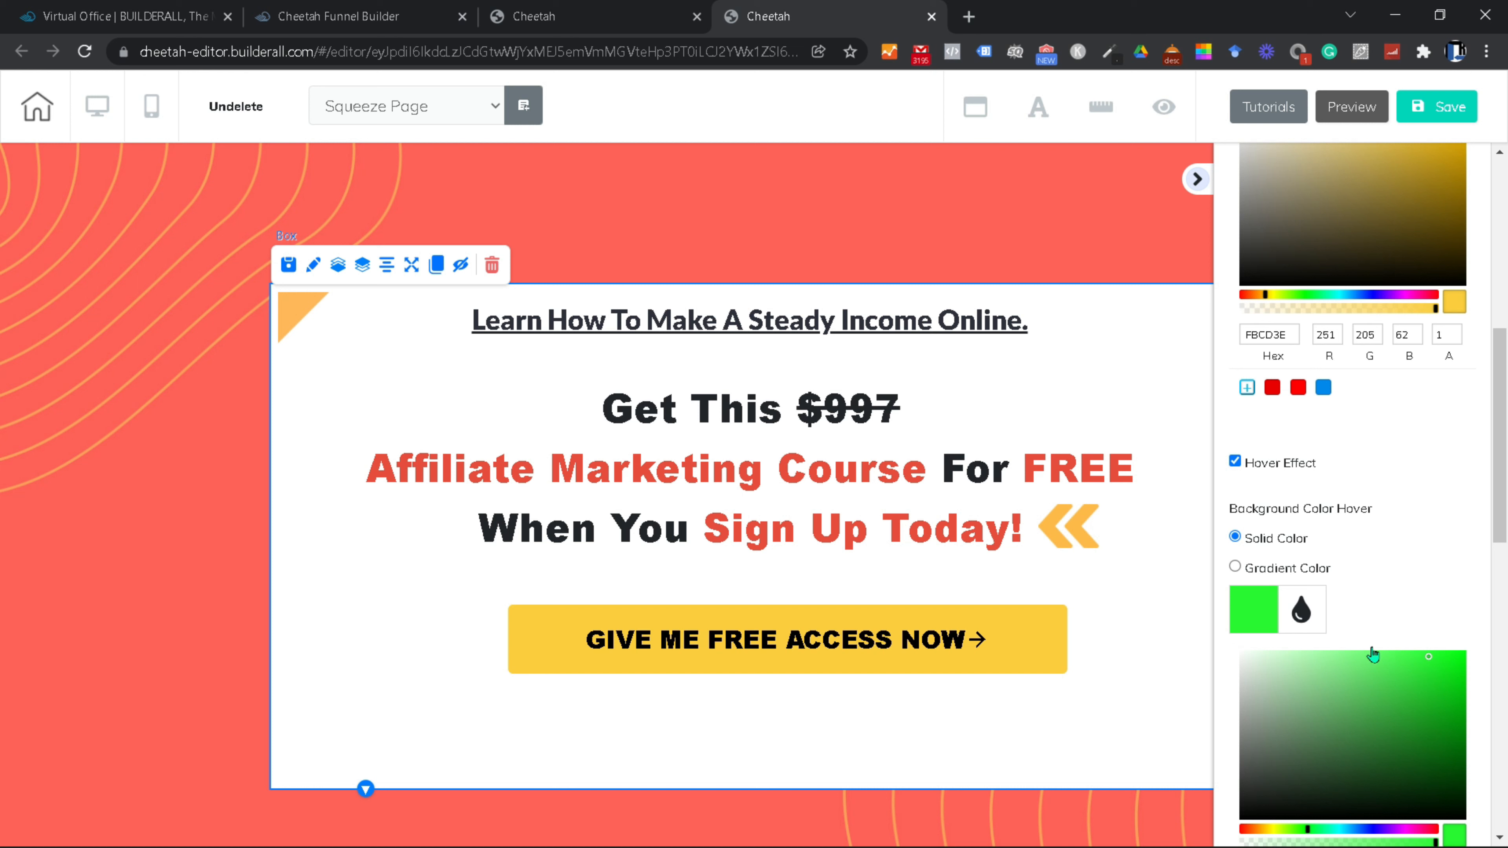
pyautogui.click(1196, 179)
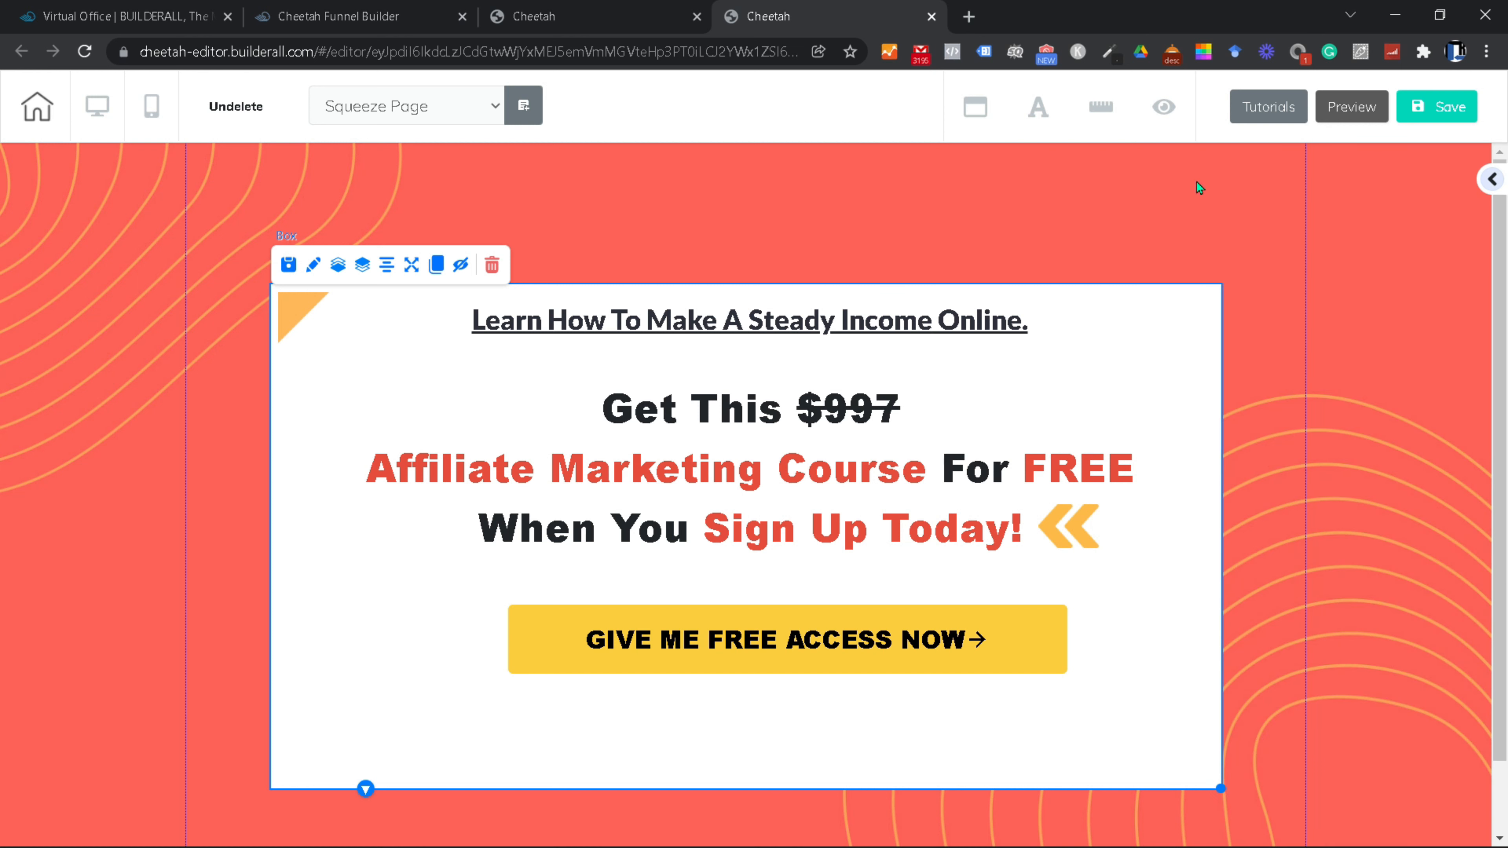
# Step: Apply Center element to the 'Learn How To Make' headline, the offer text and the yellow access button
pyautogui.click(812, 320)
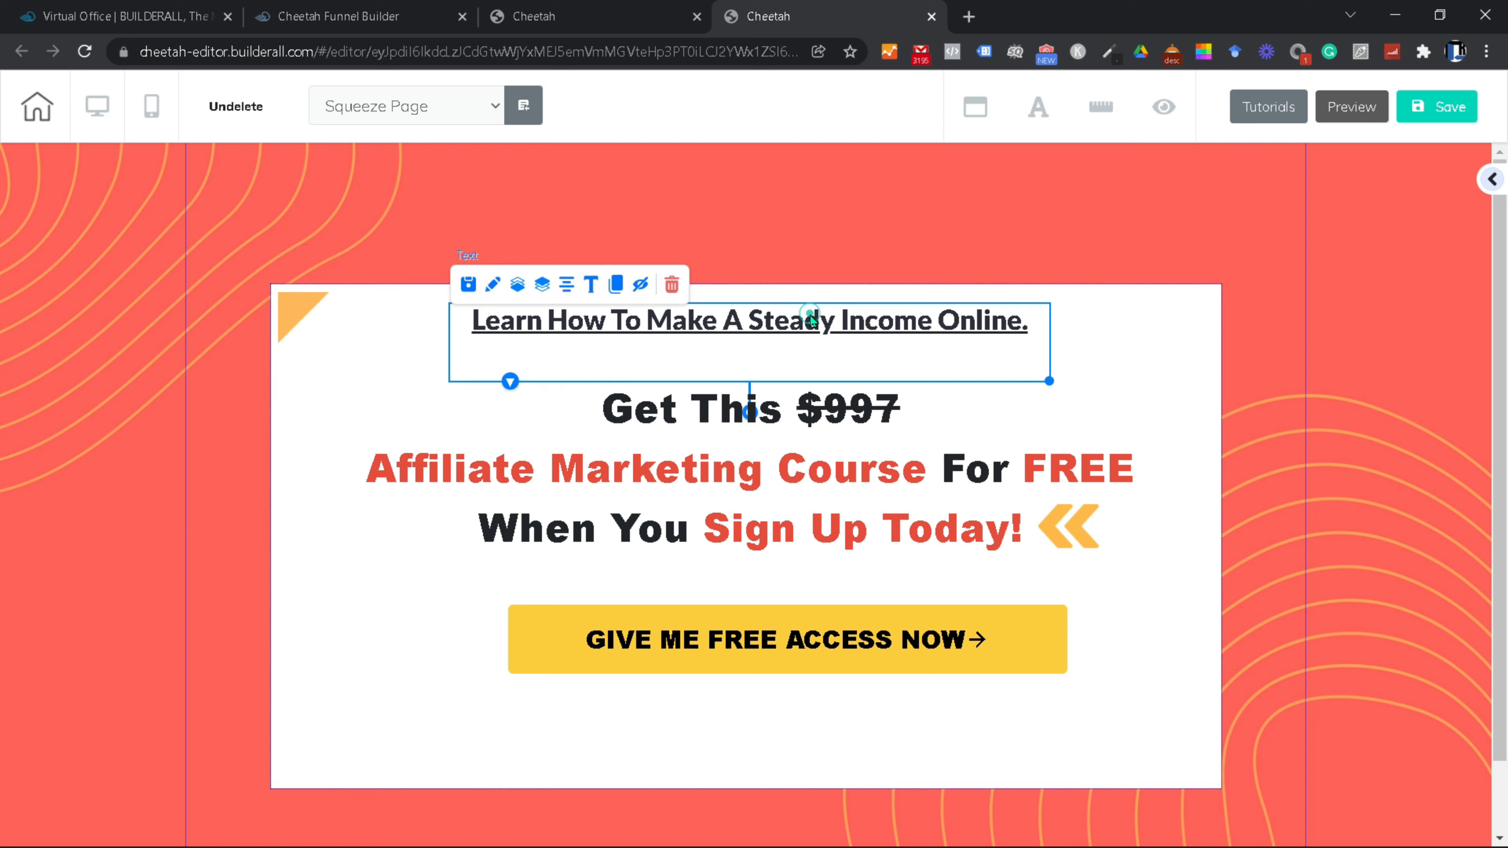
pyautogui.click(571, 286)
pyautogui.click(707, 413)
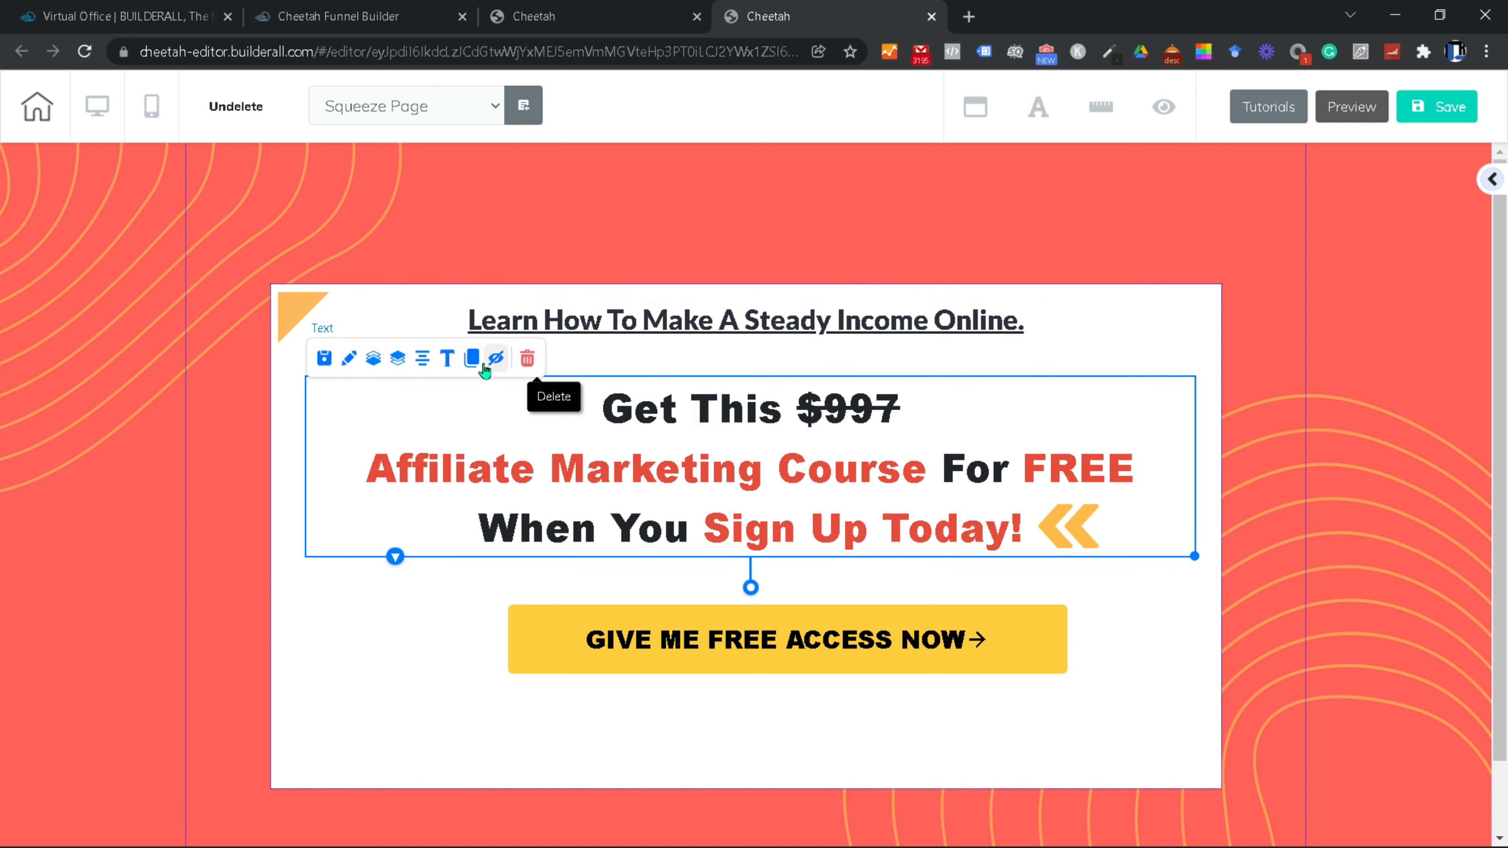
pyautogui.click(421, 360)
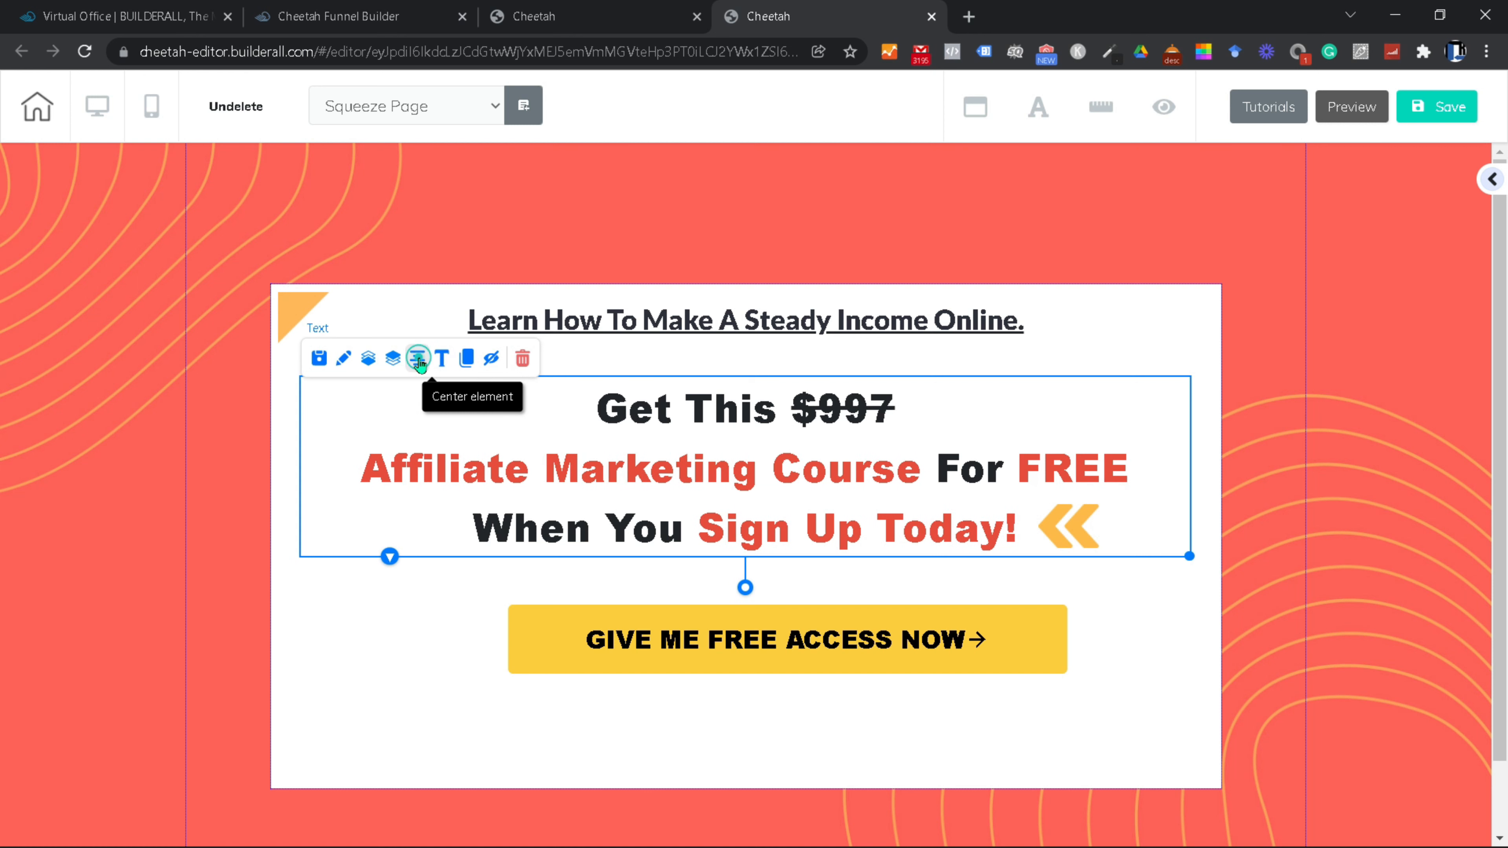
pyautogui.click(778, 658)
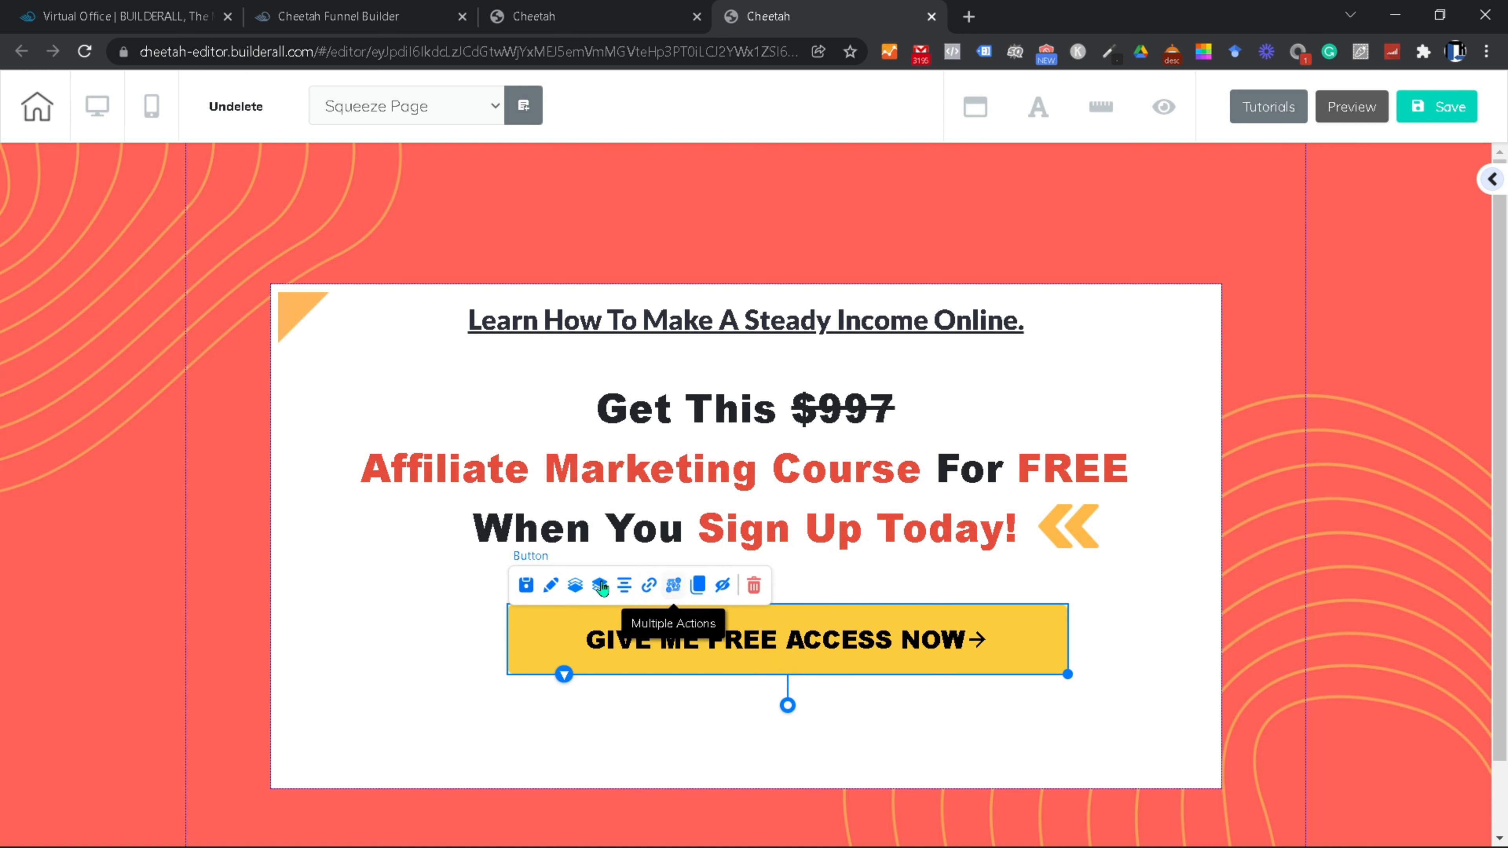
pyautogui.click(624, 587)
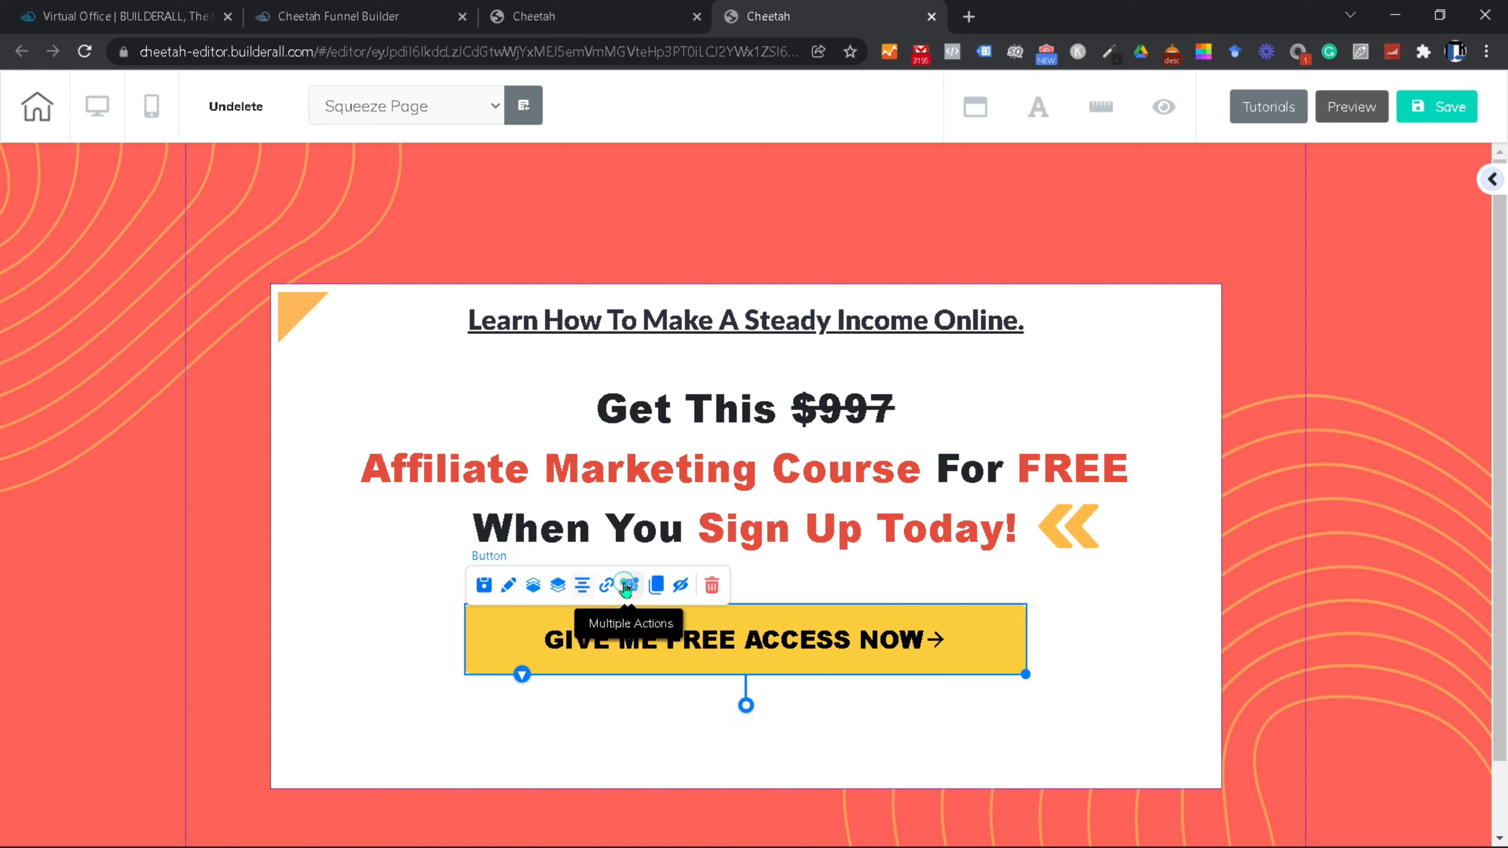
pyautogui.click(764, 645)
pyautogui.click(1157, 654)
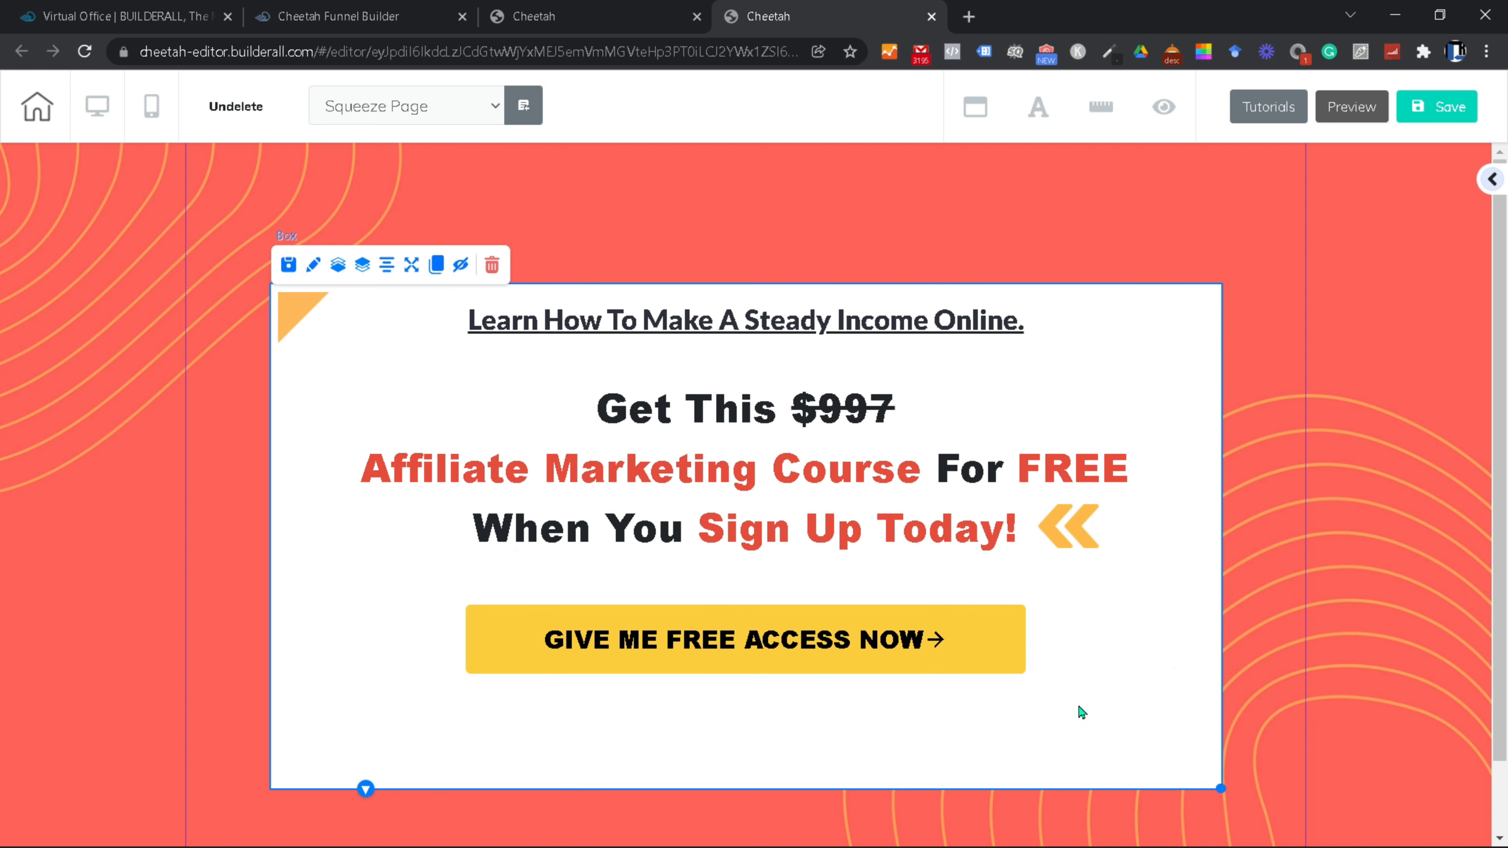
pyautogui.click(732, 656)
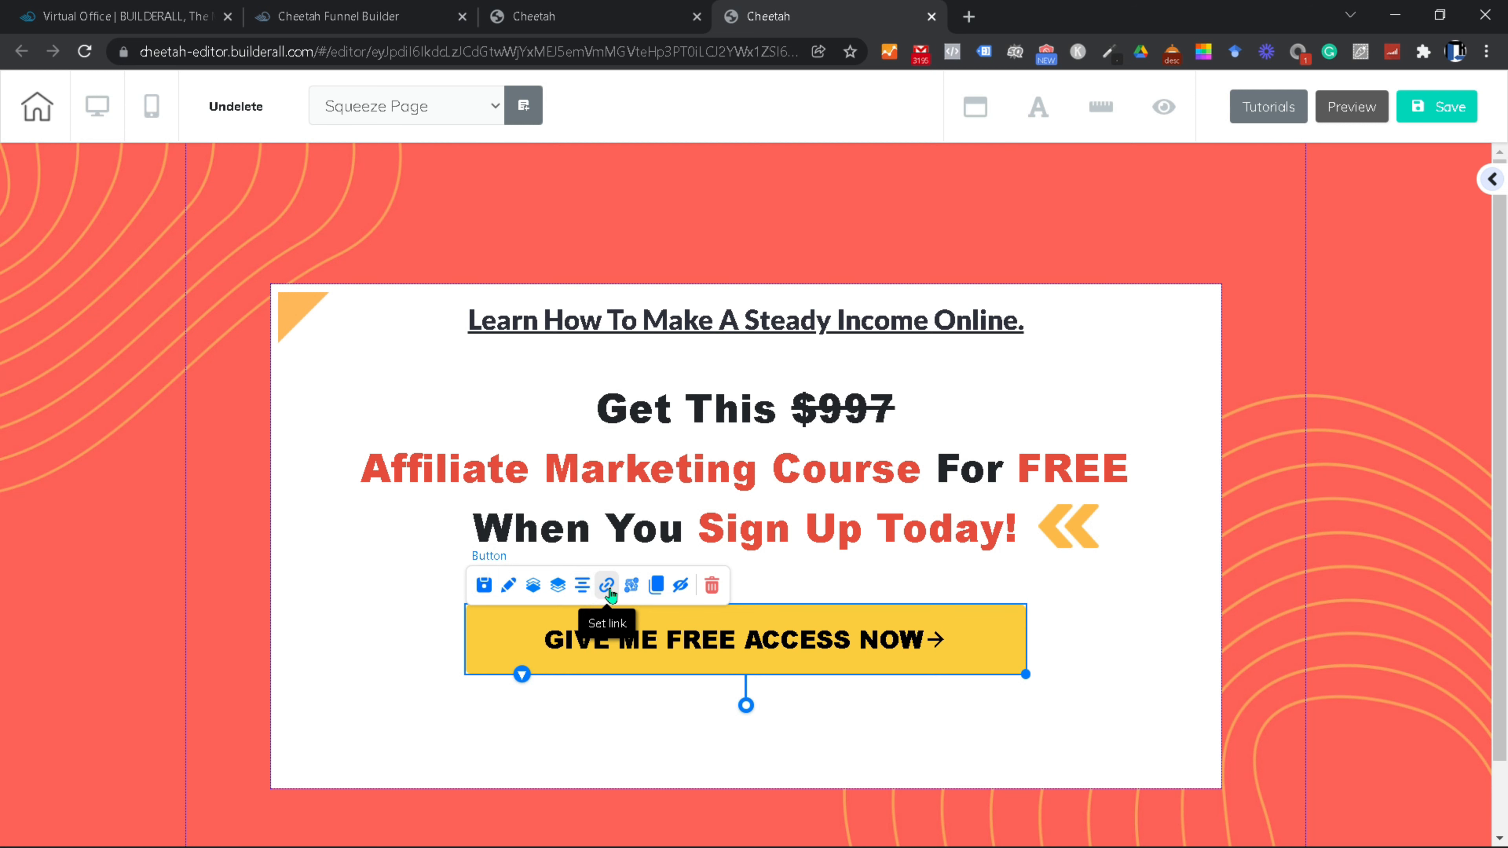
# Step: Save the squeeze page, answer 'Not now!' to publishing, and switch to mobile view
pyautogui.click(1121, 625)
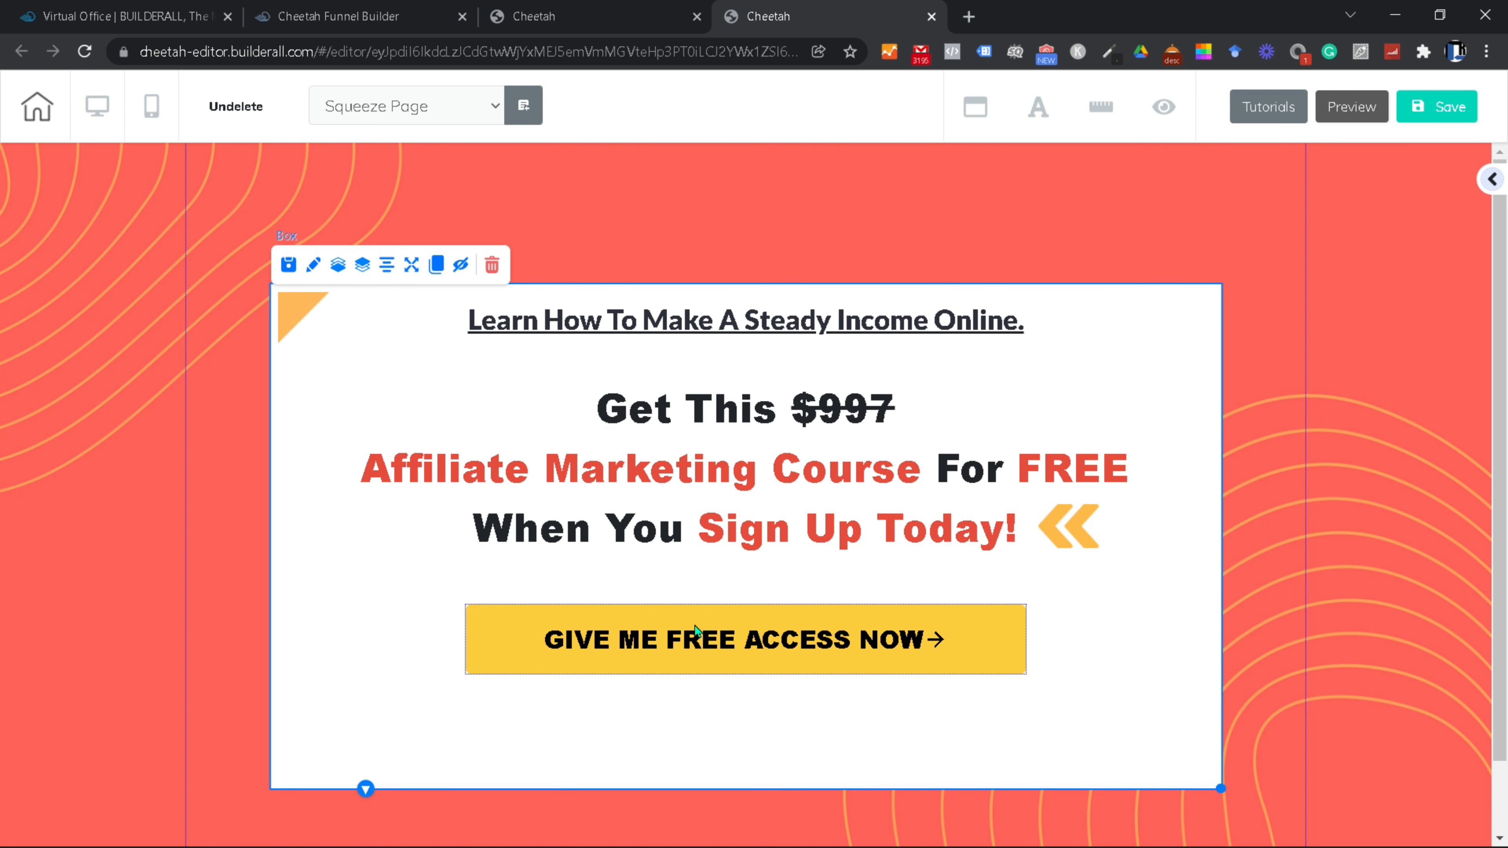
pyautogui.scroll(-1, 892, 593)
pyautogui.scroll(1, 892, 593)
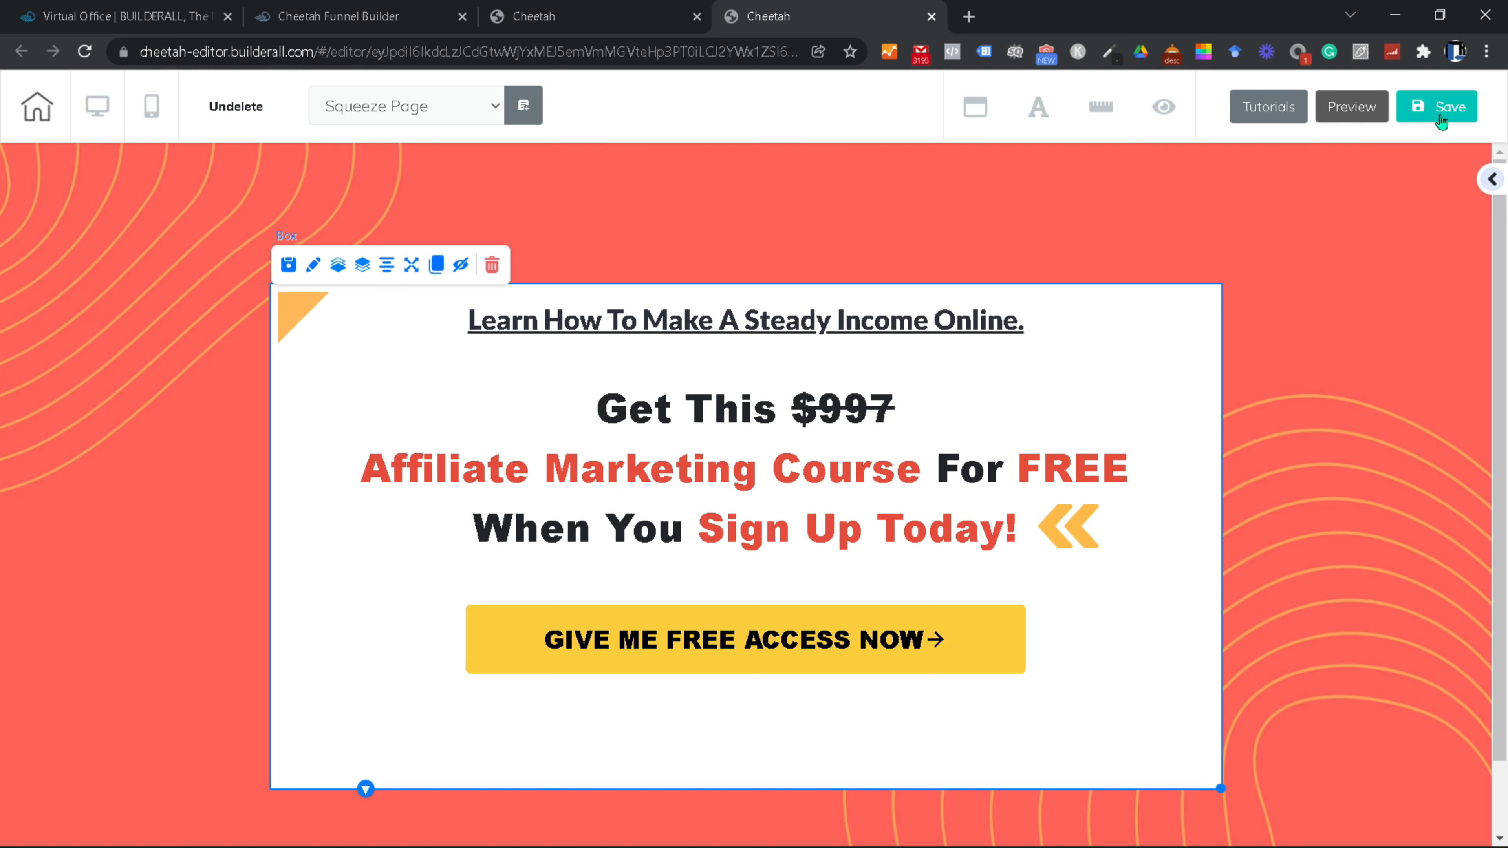
pyautogui.click(1443, 102)
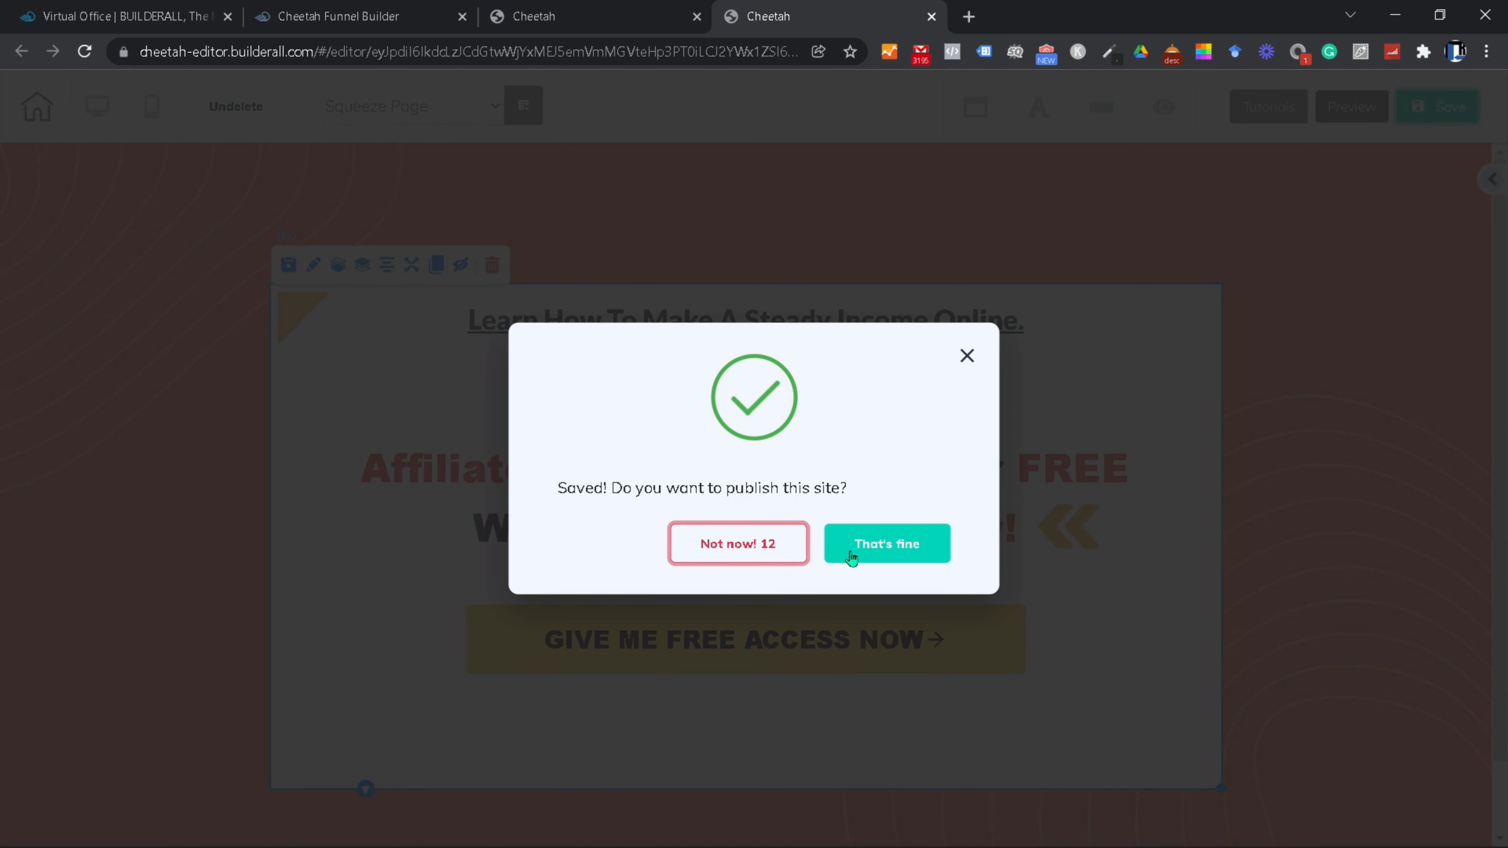
pyautogui.click(736, 543)
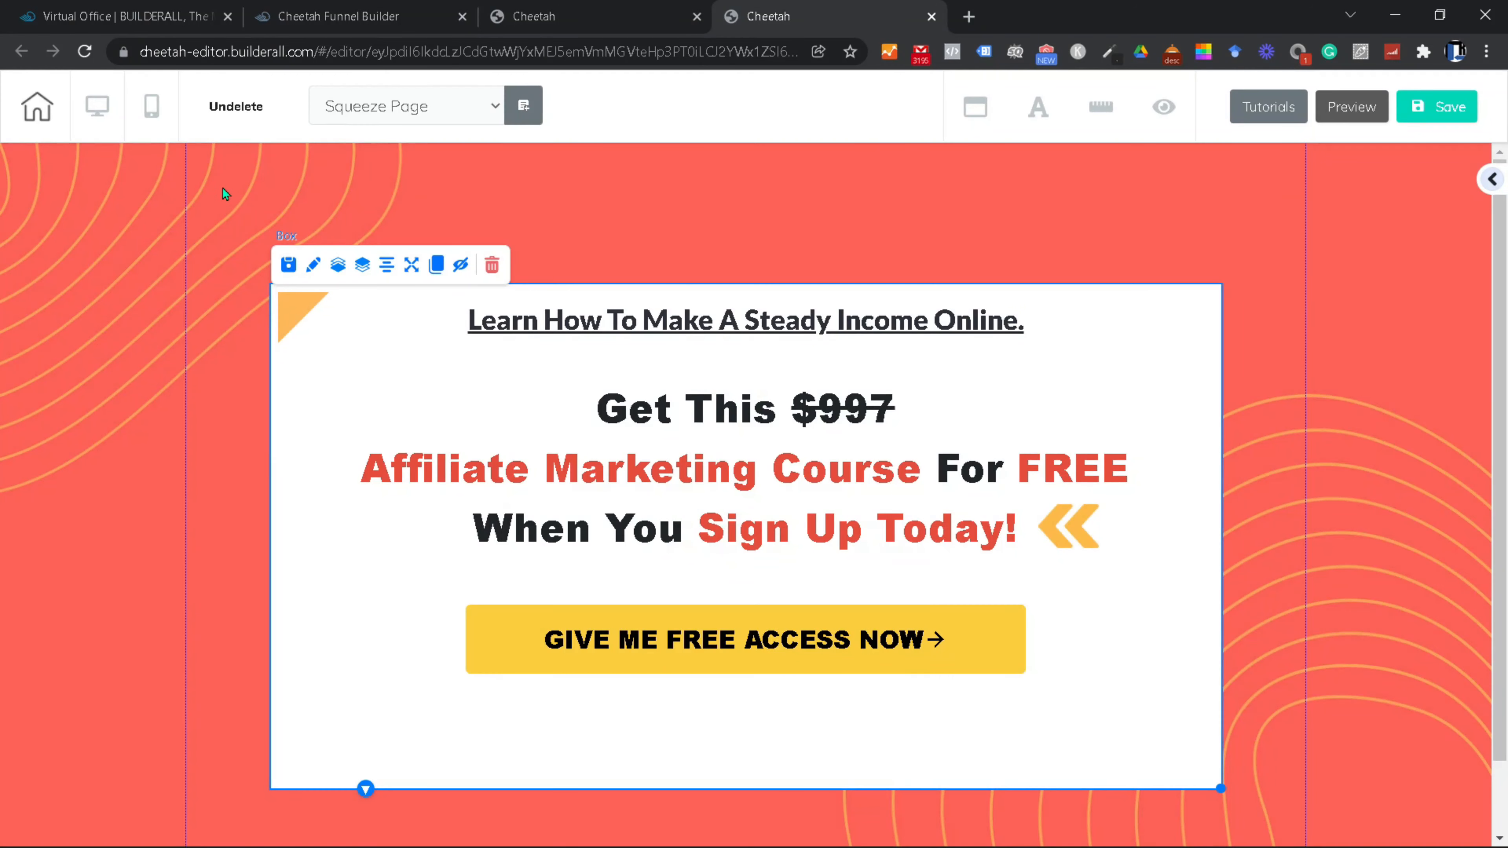
pyautogui.click(153, 116)
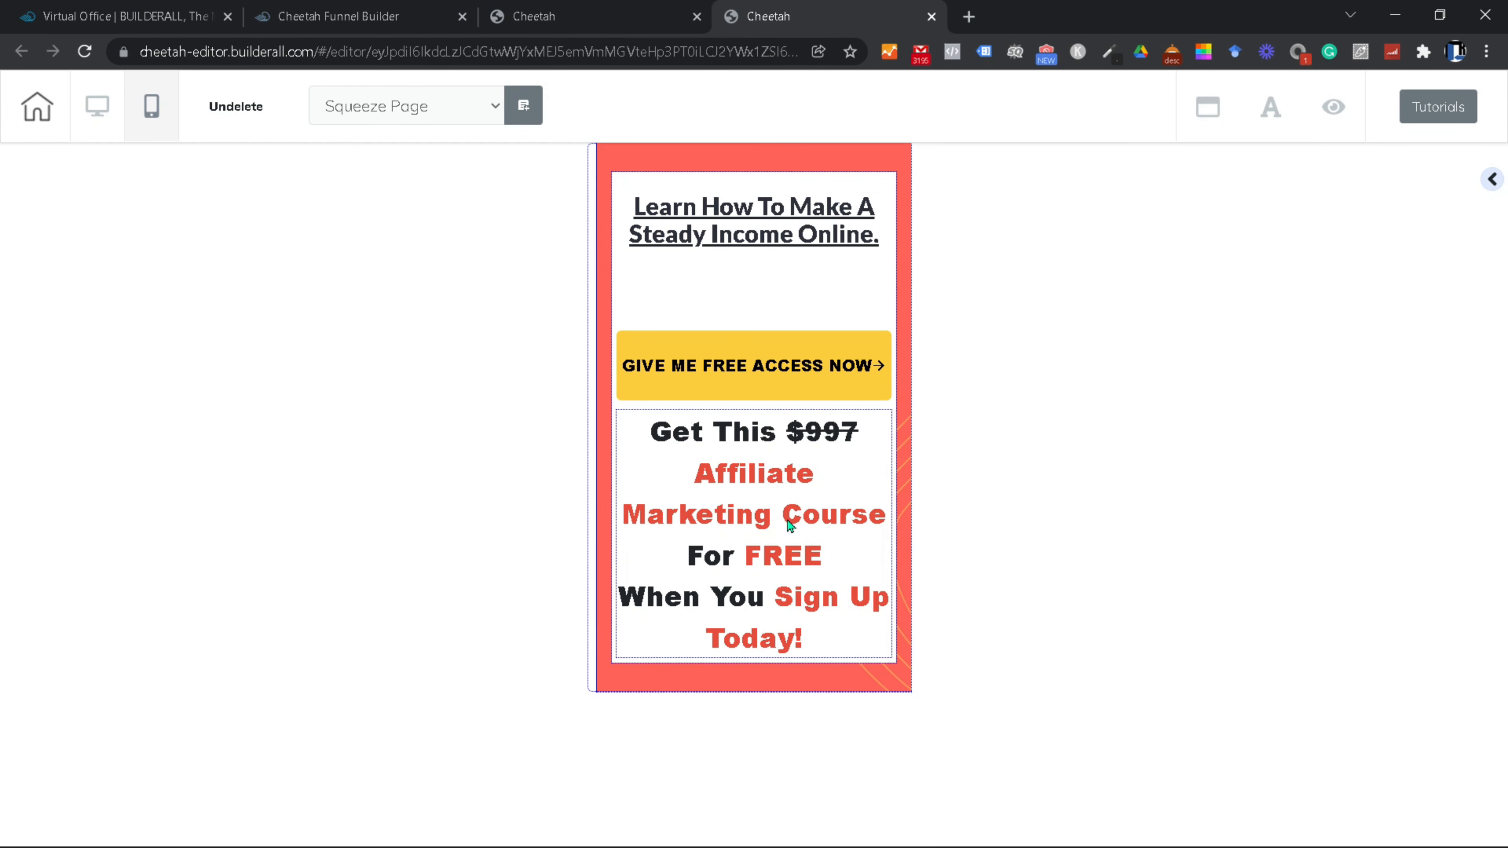
# Step: On mobile, move the offer text above the button and set the headline's mobile size to 30
pyautogui.click(809, 600)
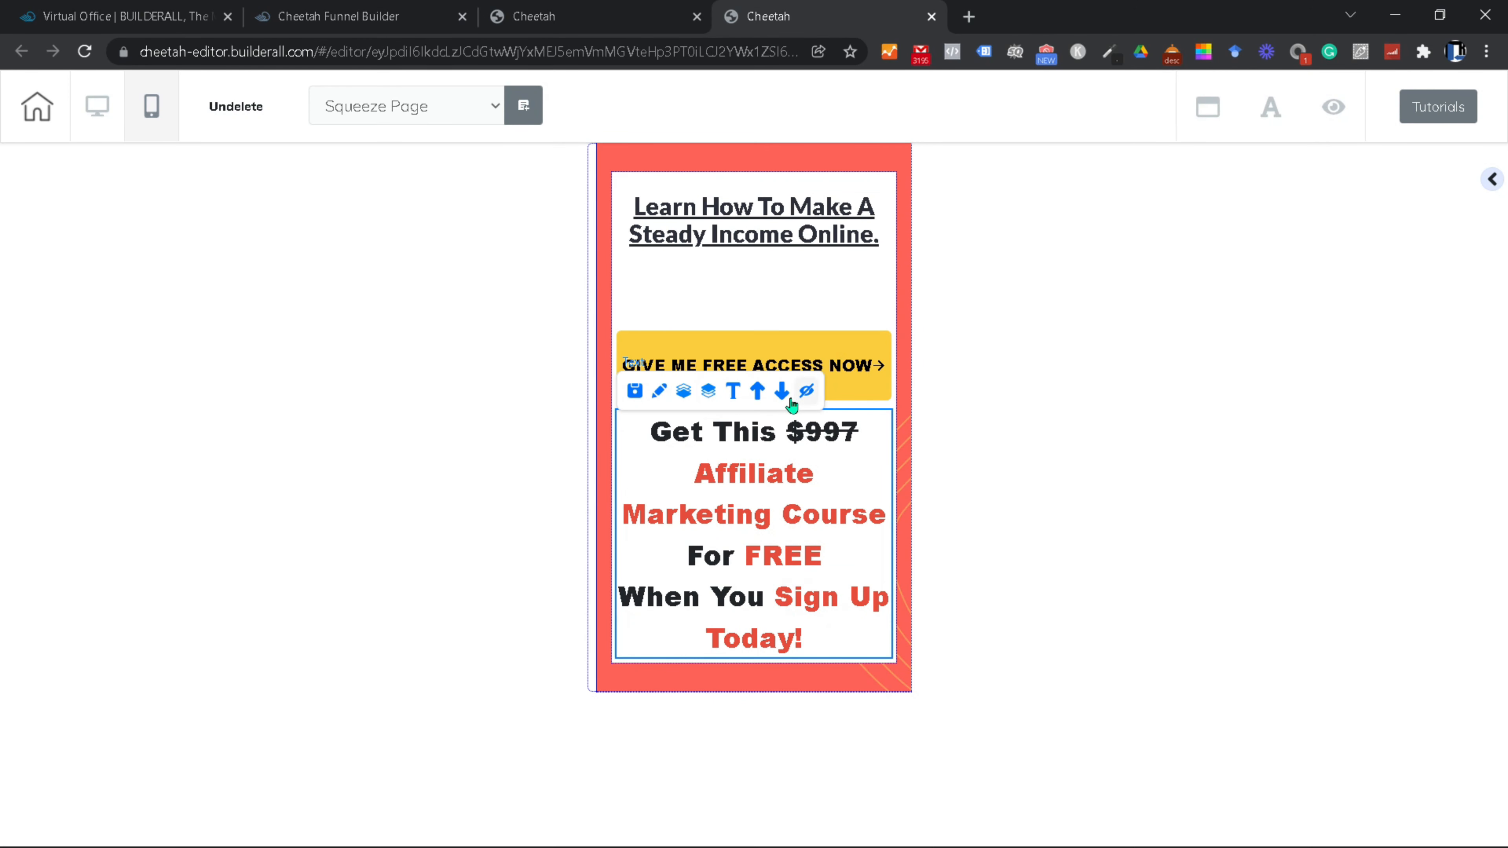
pyautogui.click(758, 392)
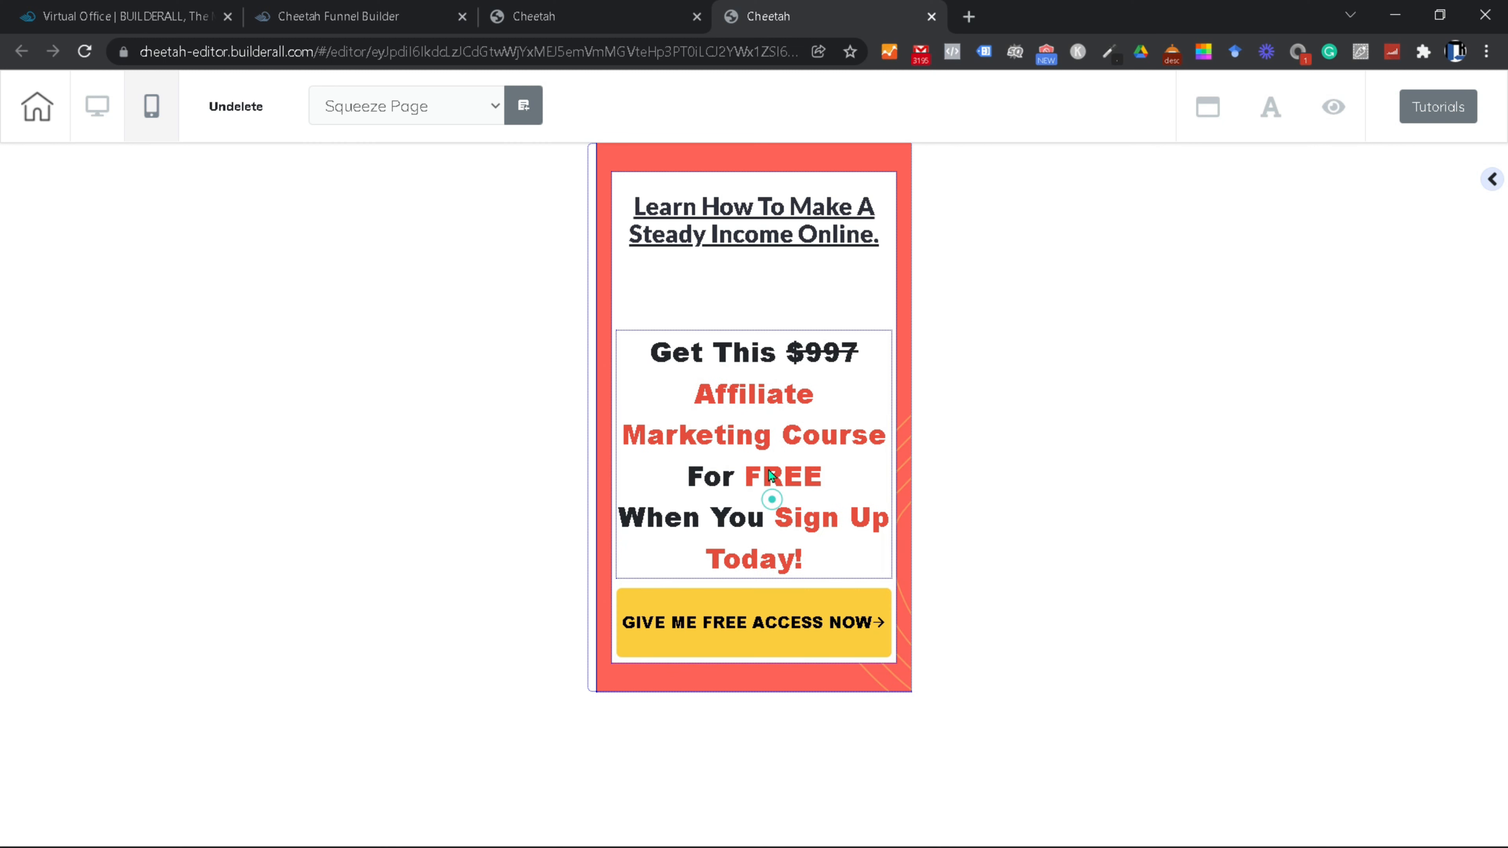
pyautogui.click(752, 236)
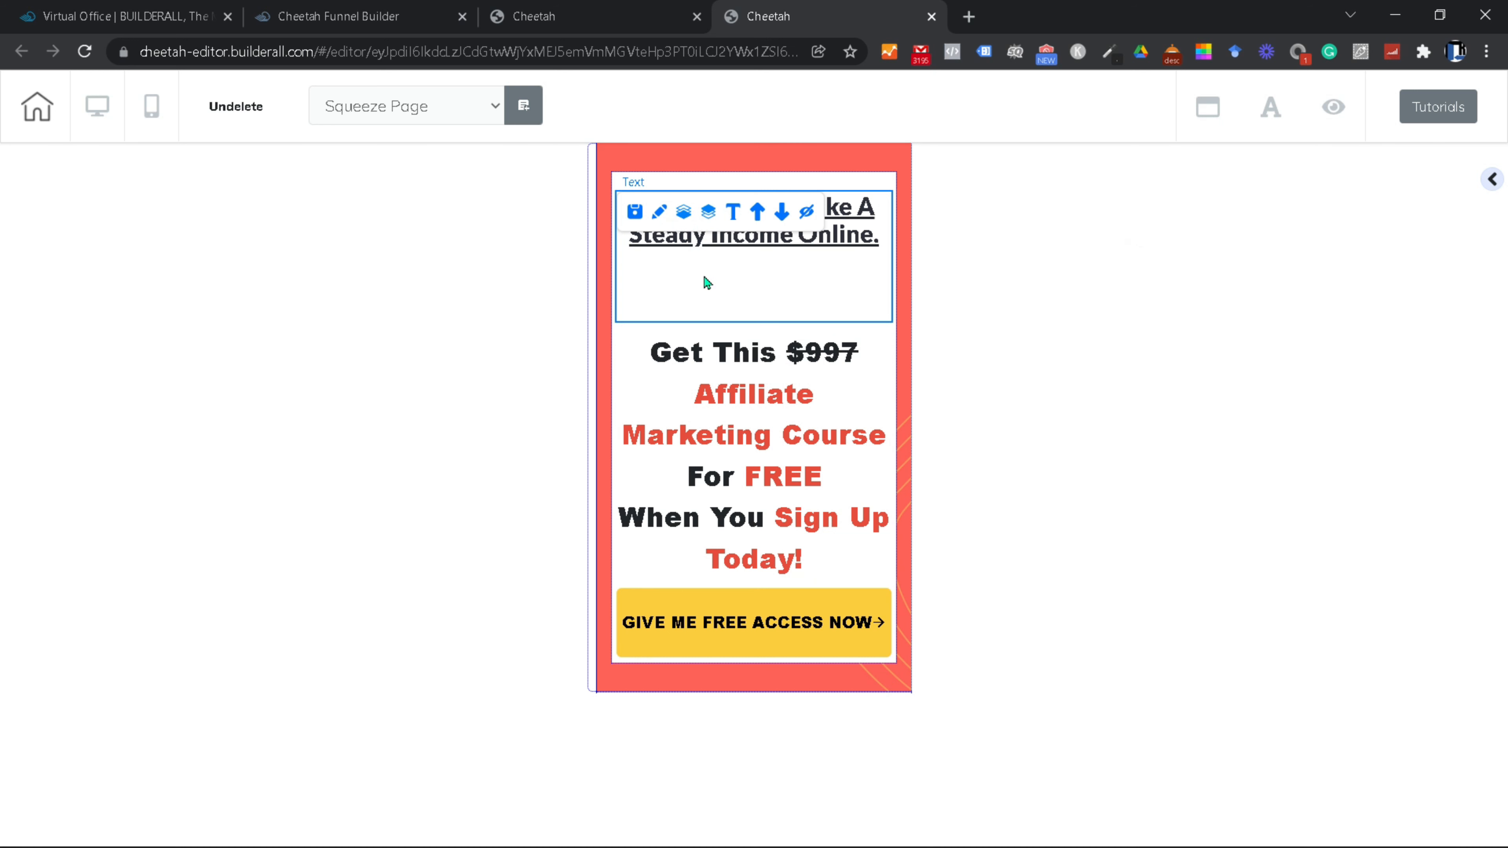
pyautogui.click(655, 221)
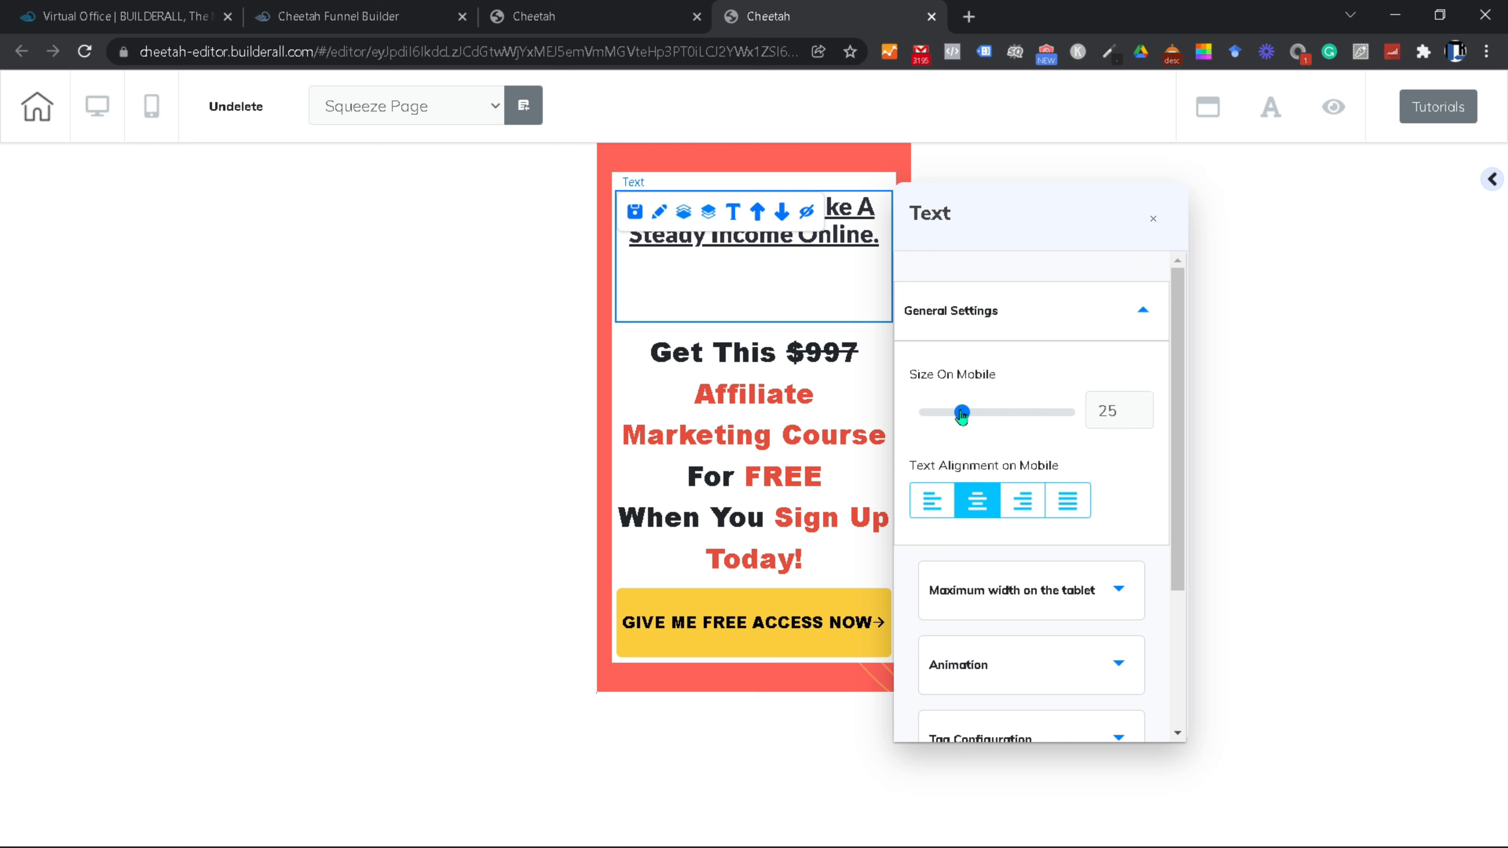
pyautogui.moveTo(962, 414)
pyautogui.mouseDown()
pyautogui.moveTo(946, 417)
pyautogui.moveTo(970, 417)
pyautogui.mouseUp()
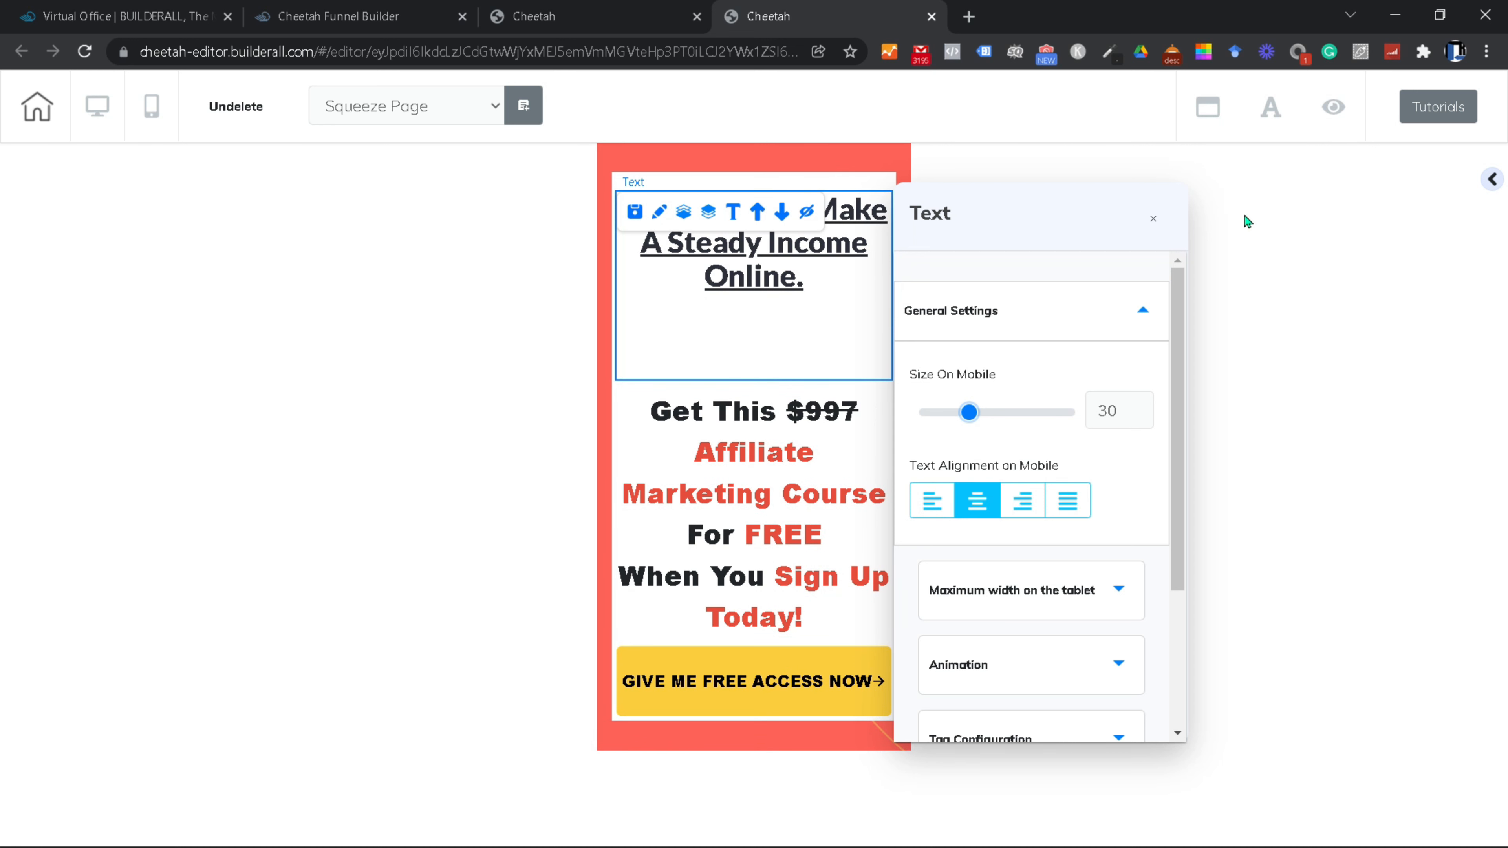
pyautogui.click(1153, 219)
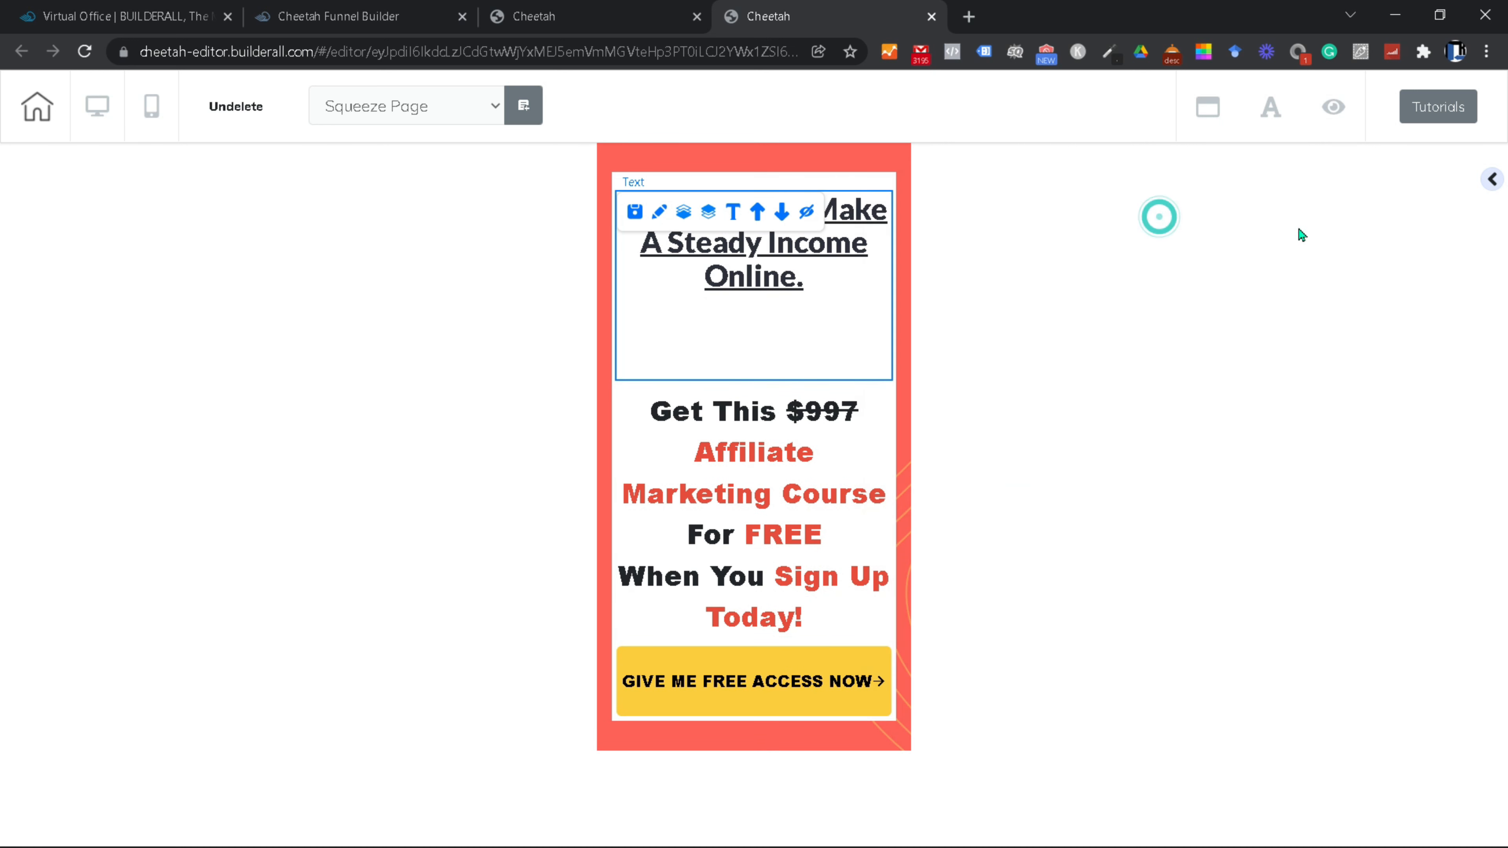
pyautogui.click(1118, 340)
pyautogui.click(97, 105)
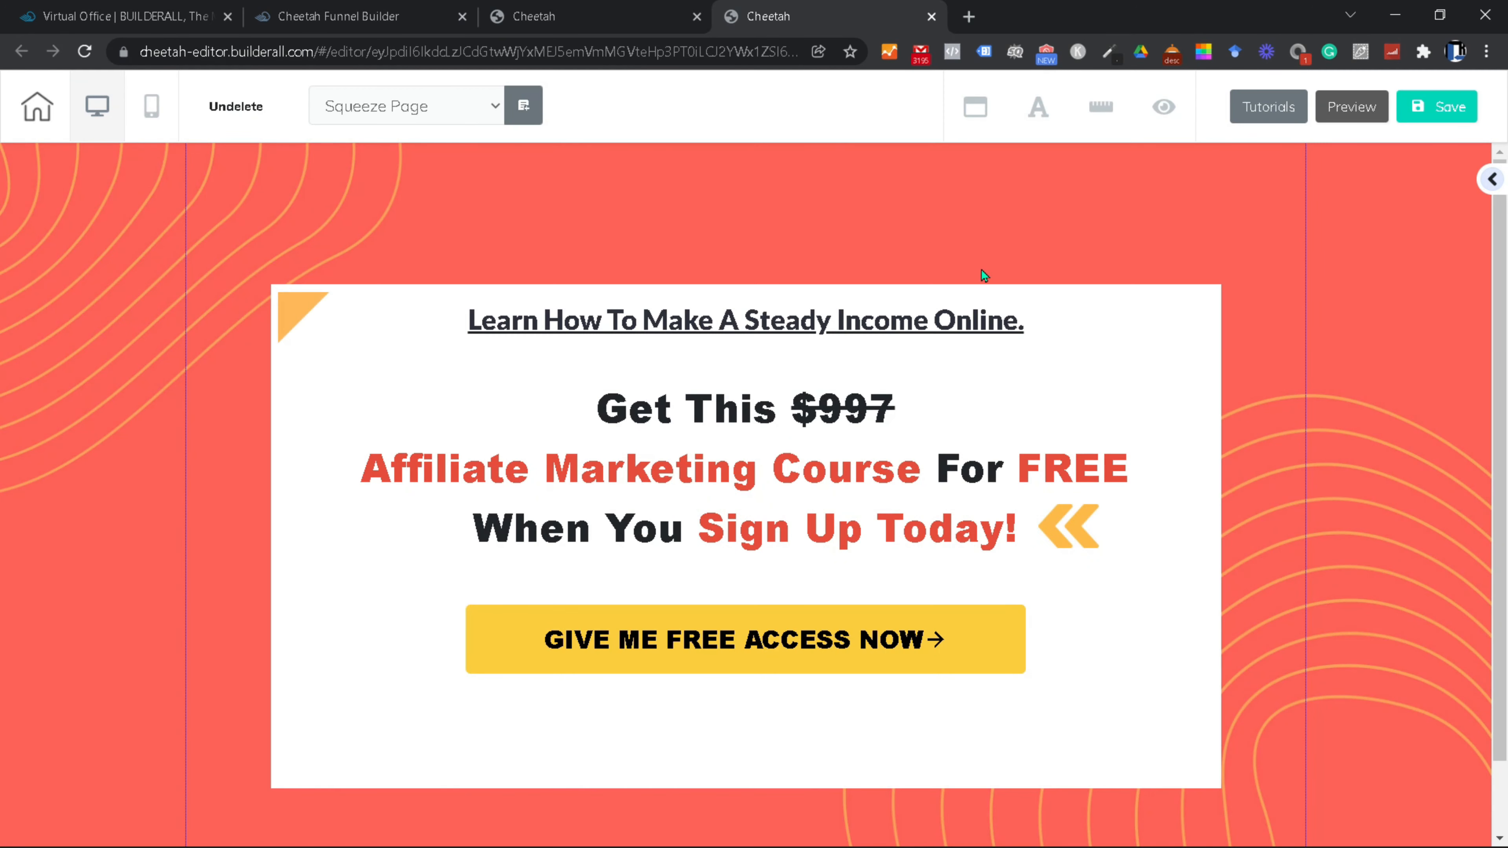
# Step: Leave the editor through Home with Save and exit
pyautogui.click(787, 318)
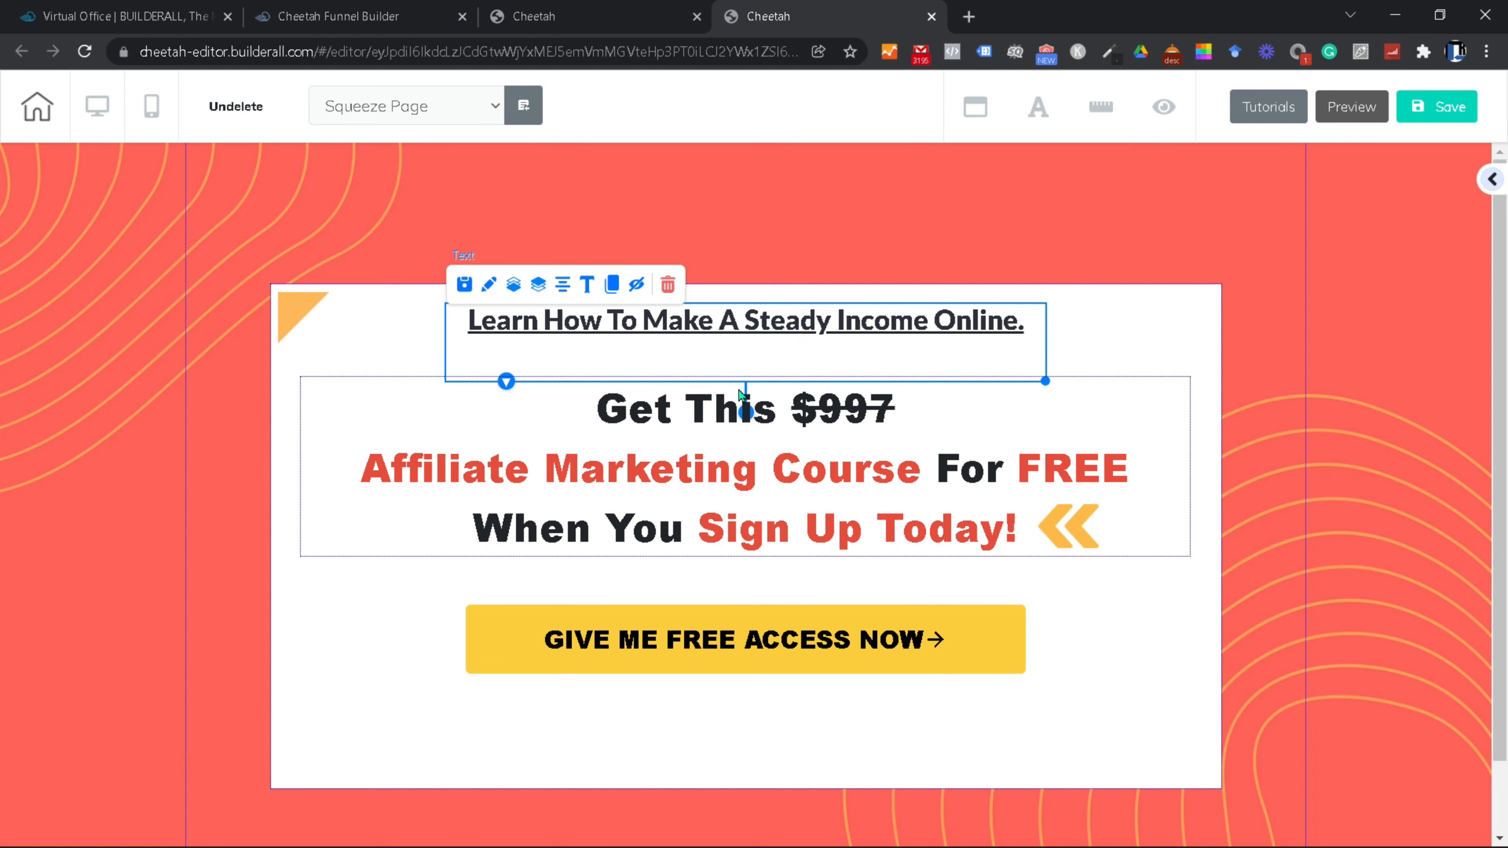
pyautogui.click(39, 110)
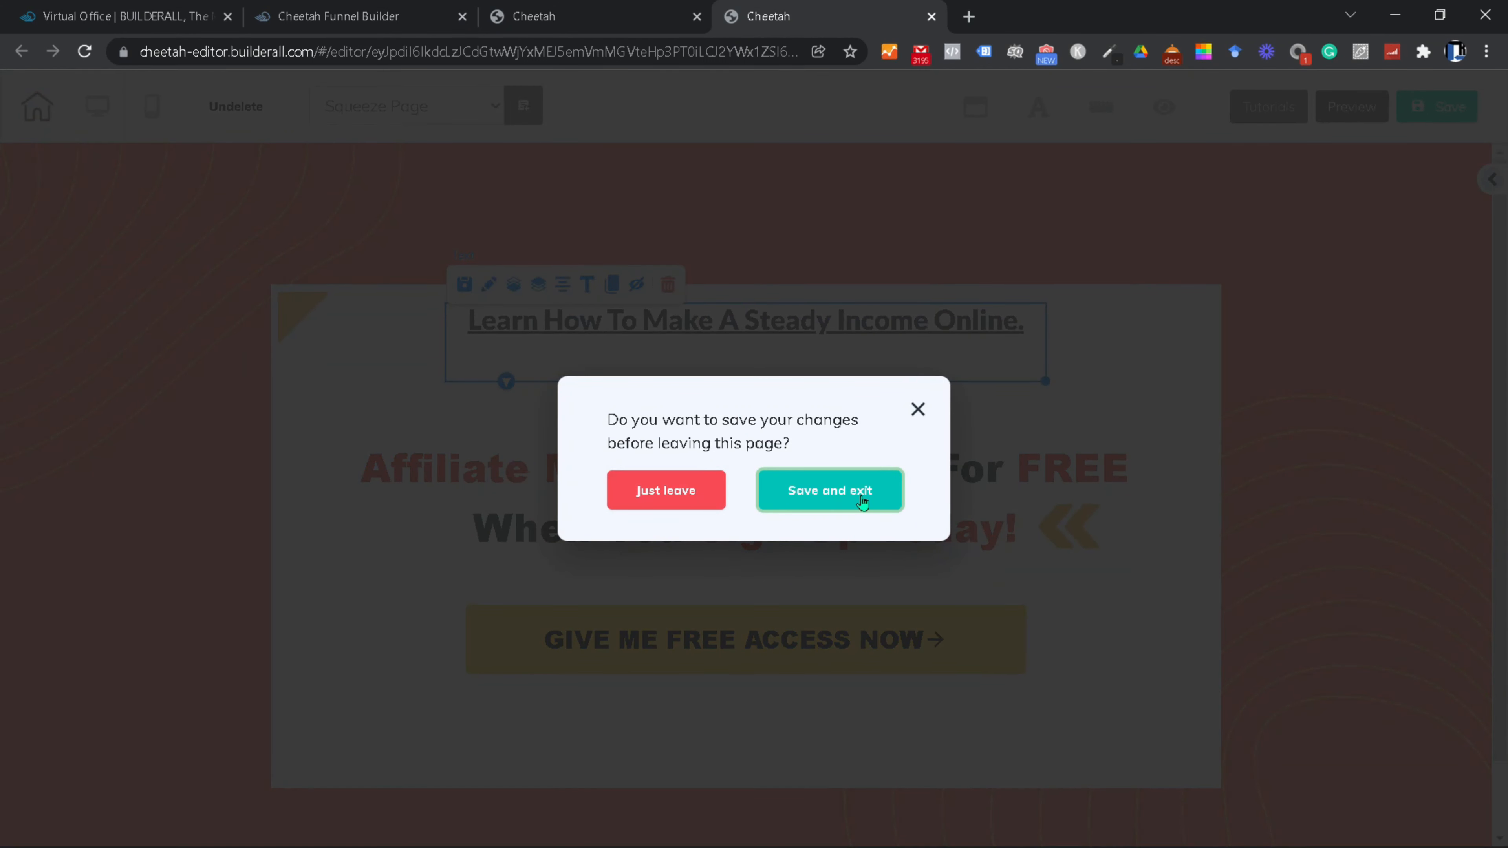
pyautogui.click(862, 502)
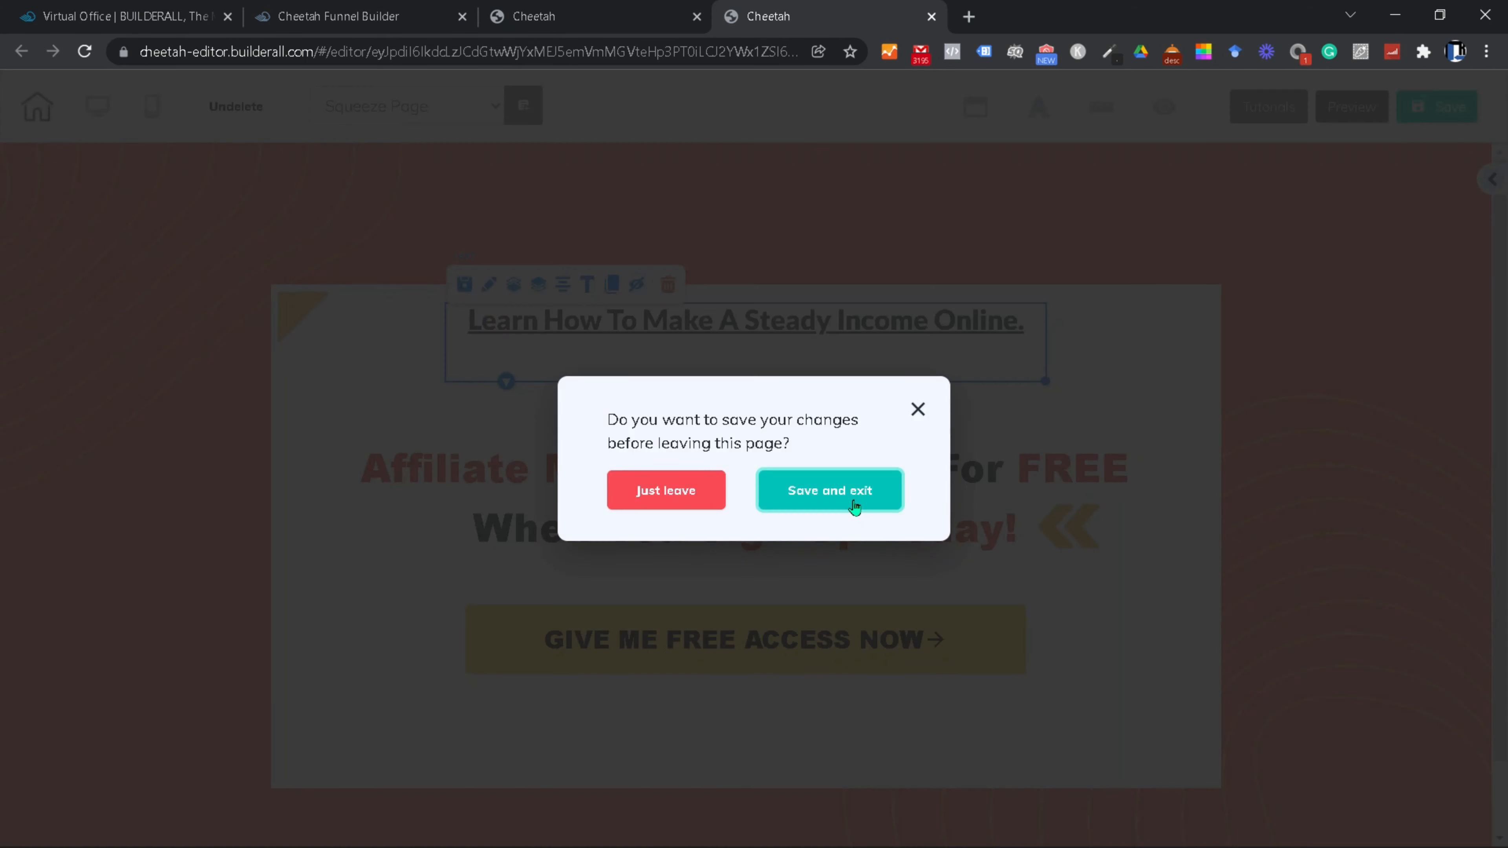
pyautogui.click(795, 499)
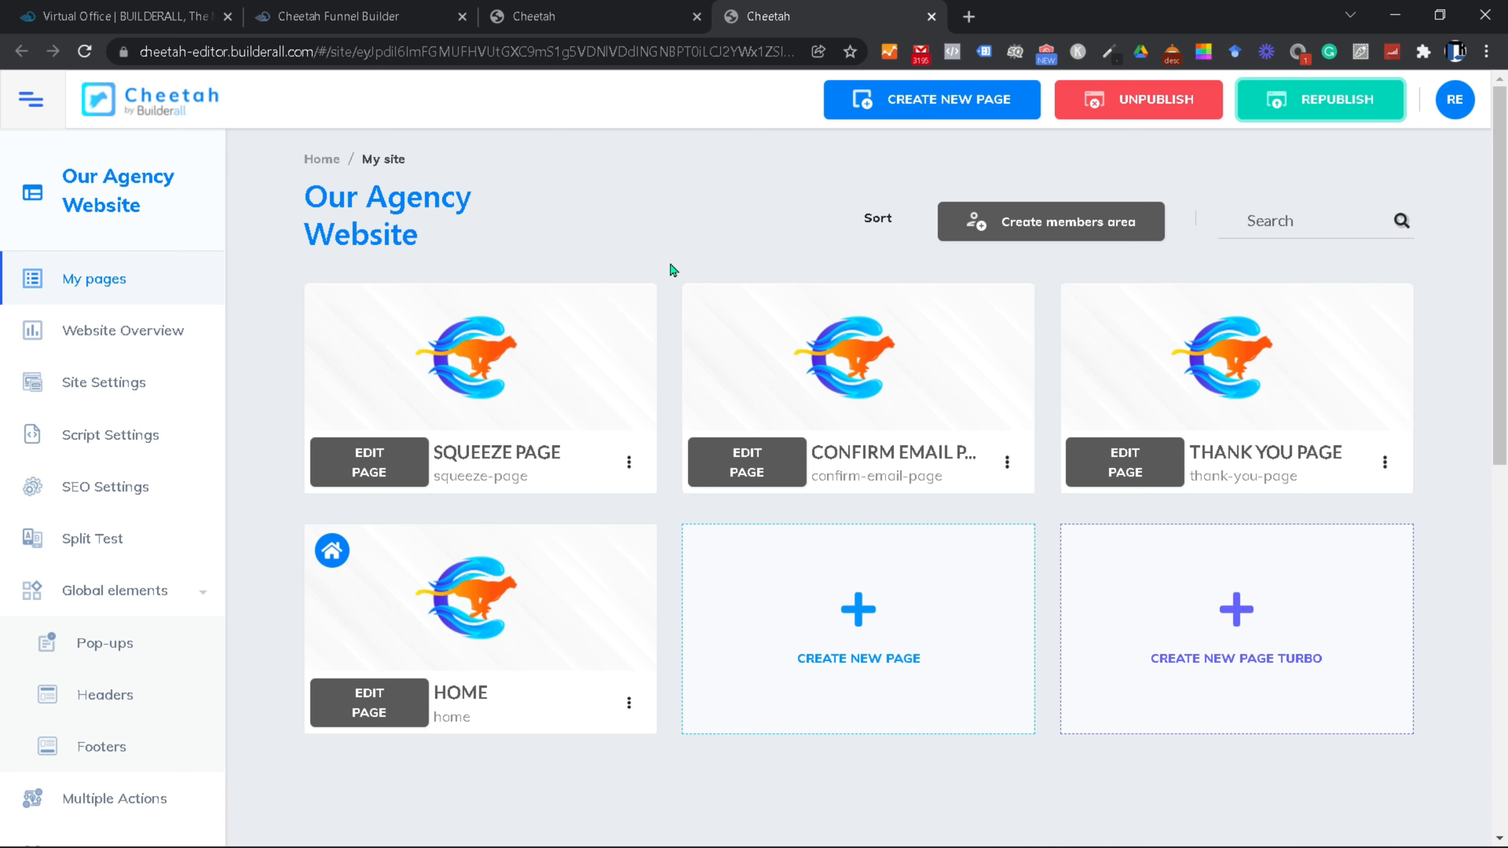
# Step: Check the live Squeeze Page via its options menu, then close that tab
pyautogui.click(631, 467)
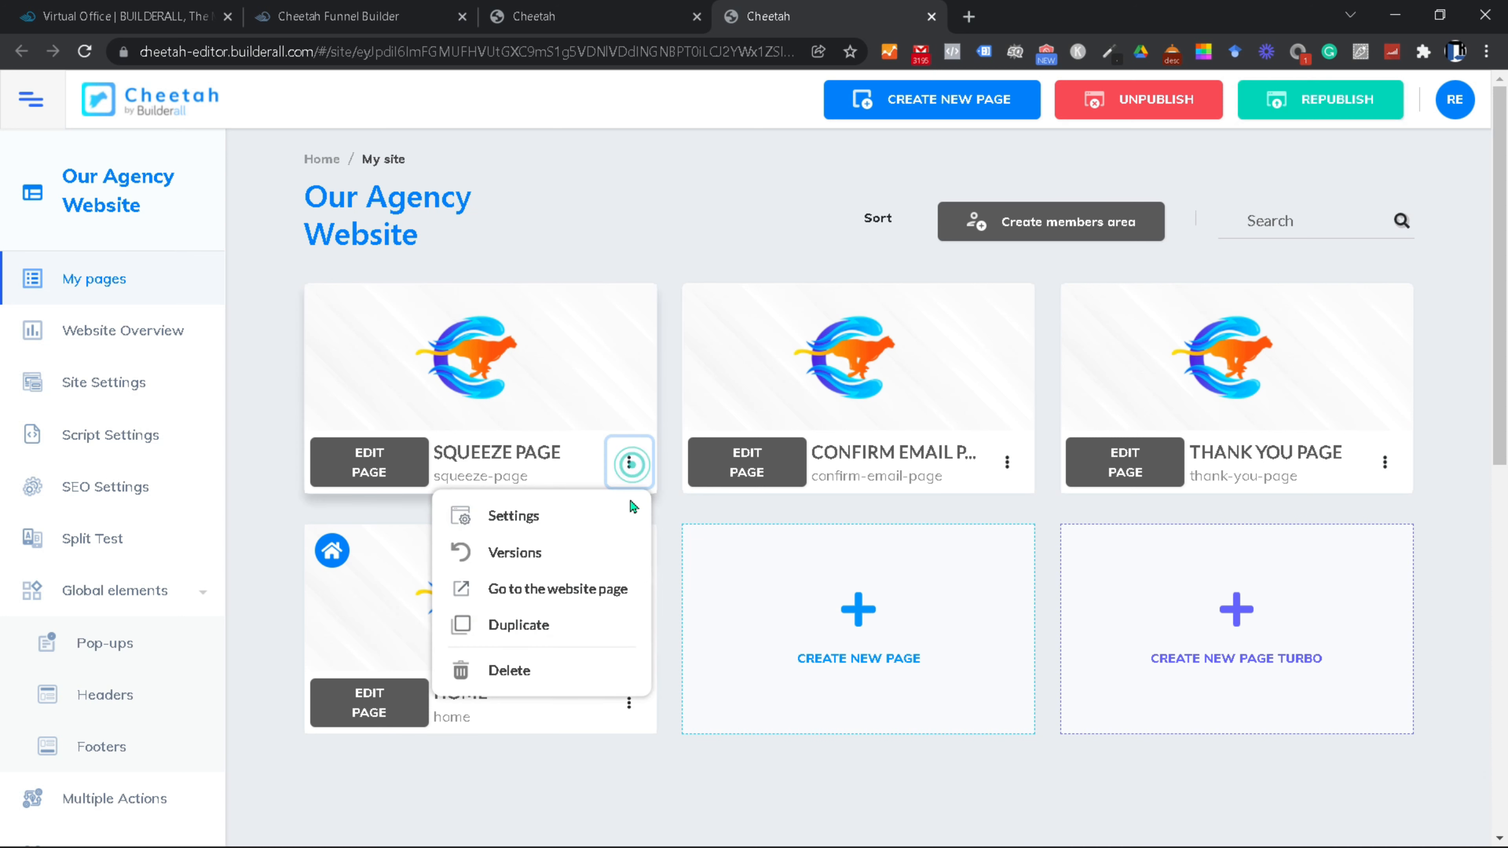
pyautogui.click(546, 602)
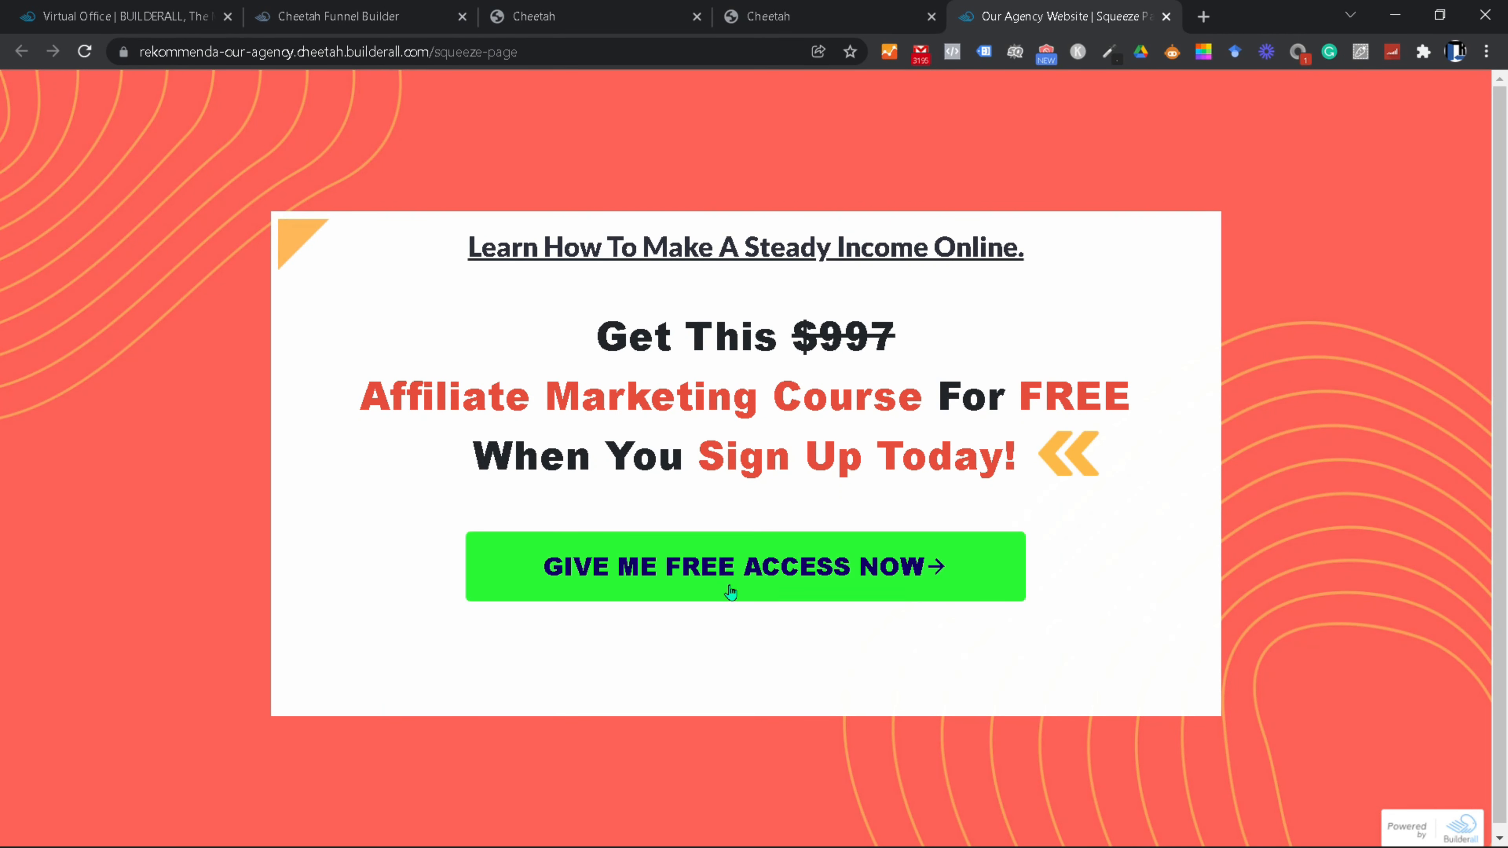
pyautogui.click(1166, 16)
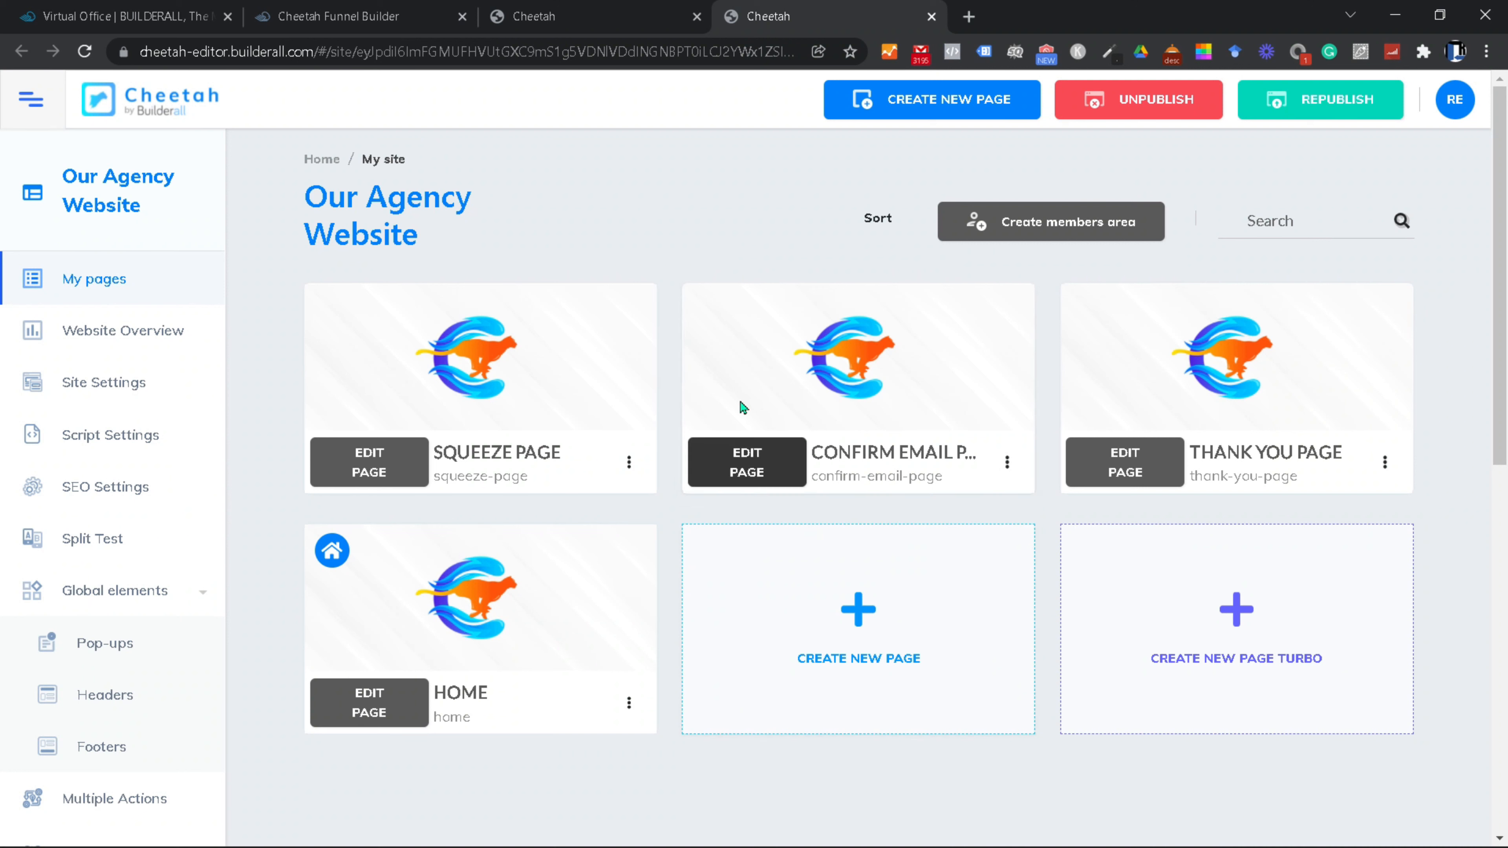
# Step: Open the Confirm Email Page for editing and collapse the side panel
pyautogui.click(746, 471)
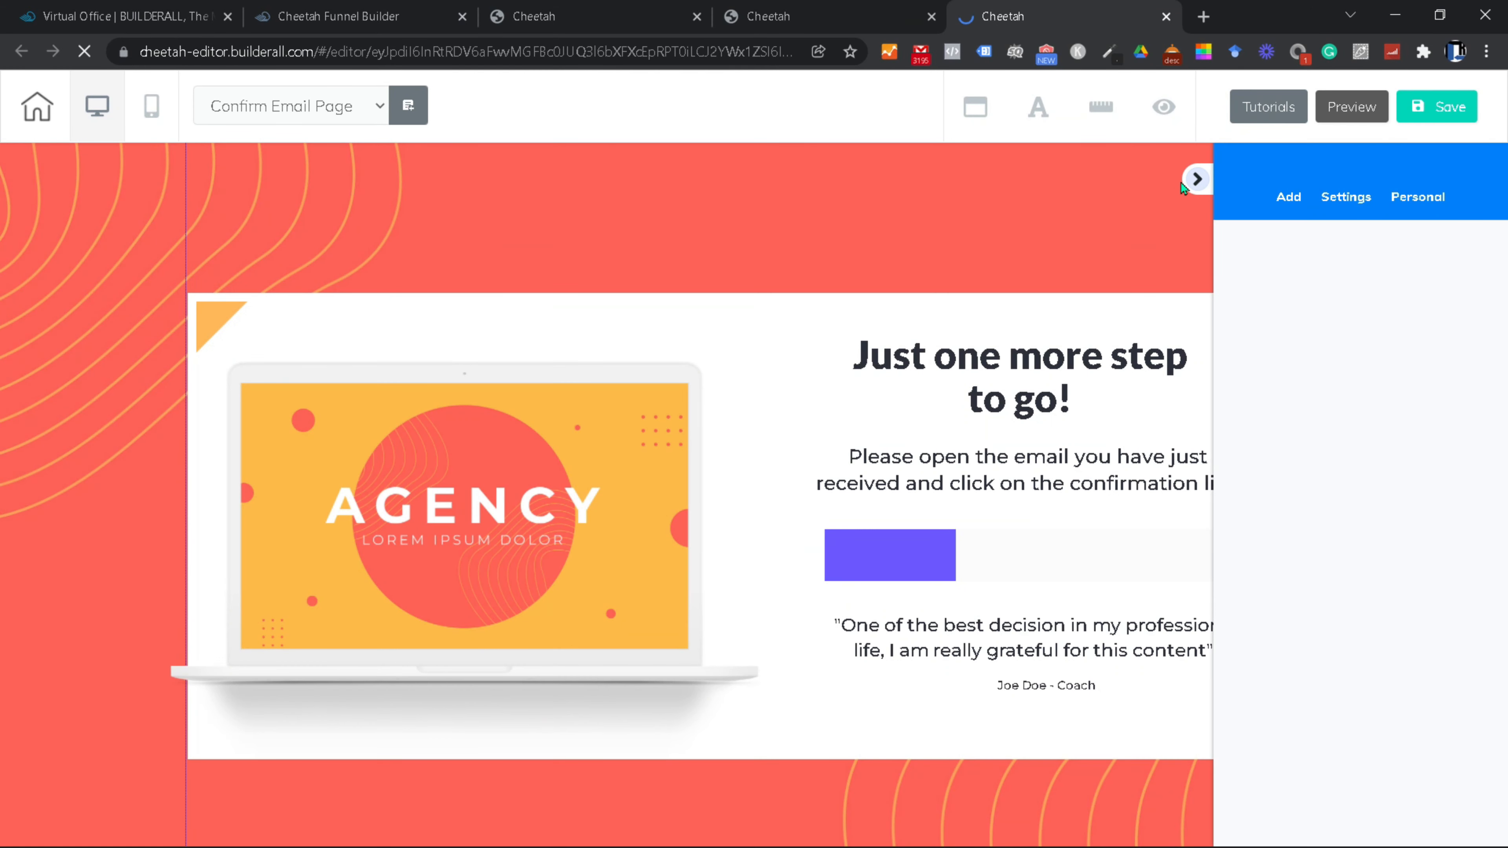
pyautogui.click(1192, 195)
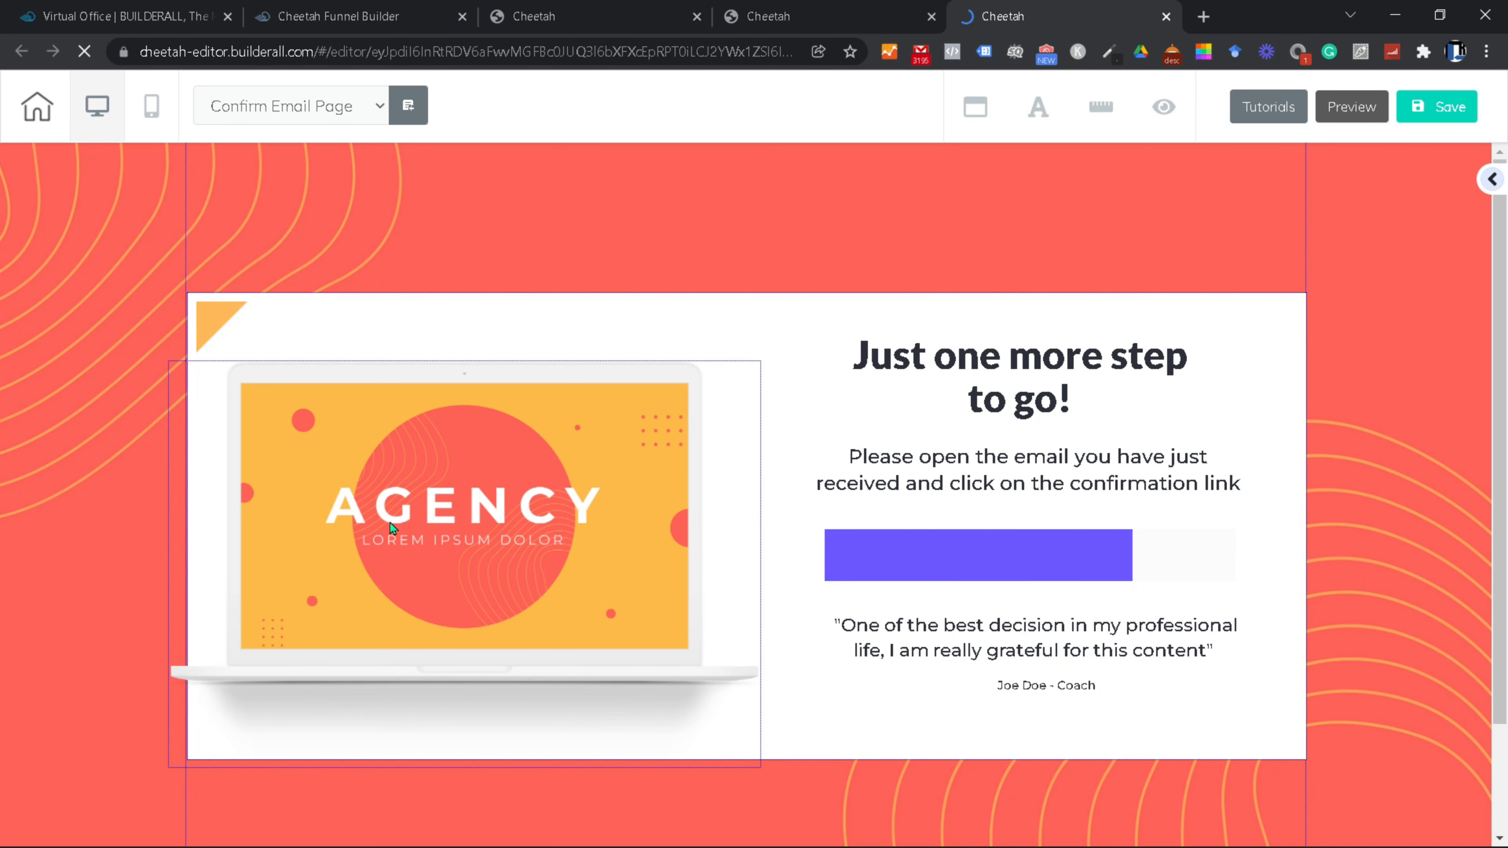
pyautogui.click(436, 538)
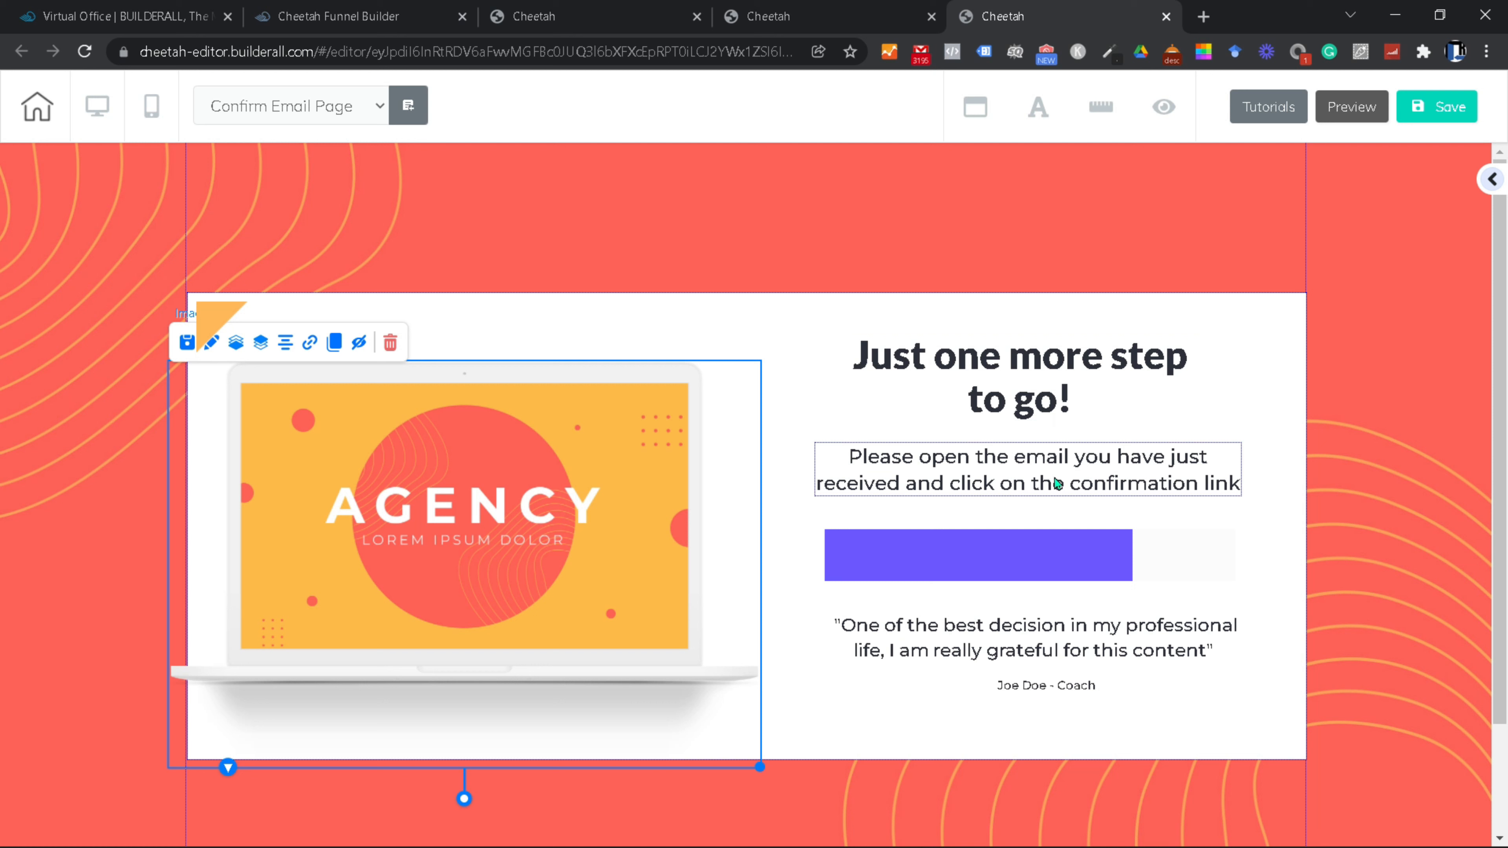
# Step: Append 'from' plus the sender's e-mail address to the paragraph and colour the address red
pyautogui.click(1079, 472)
pyautogui.doubleClick(903, 482)
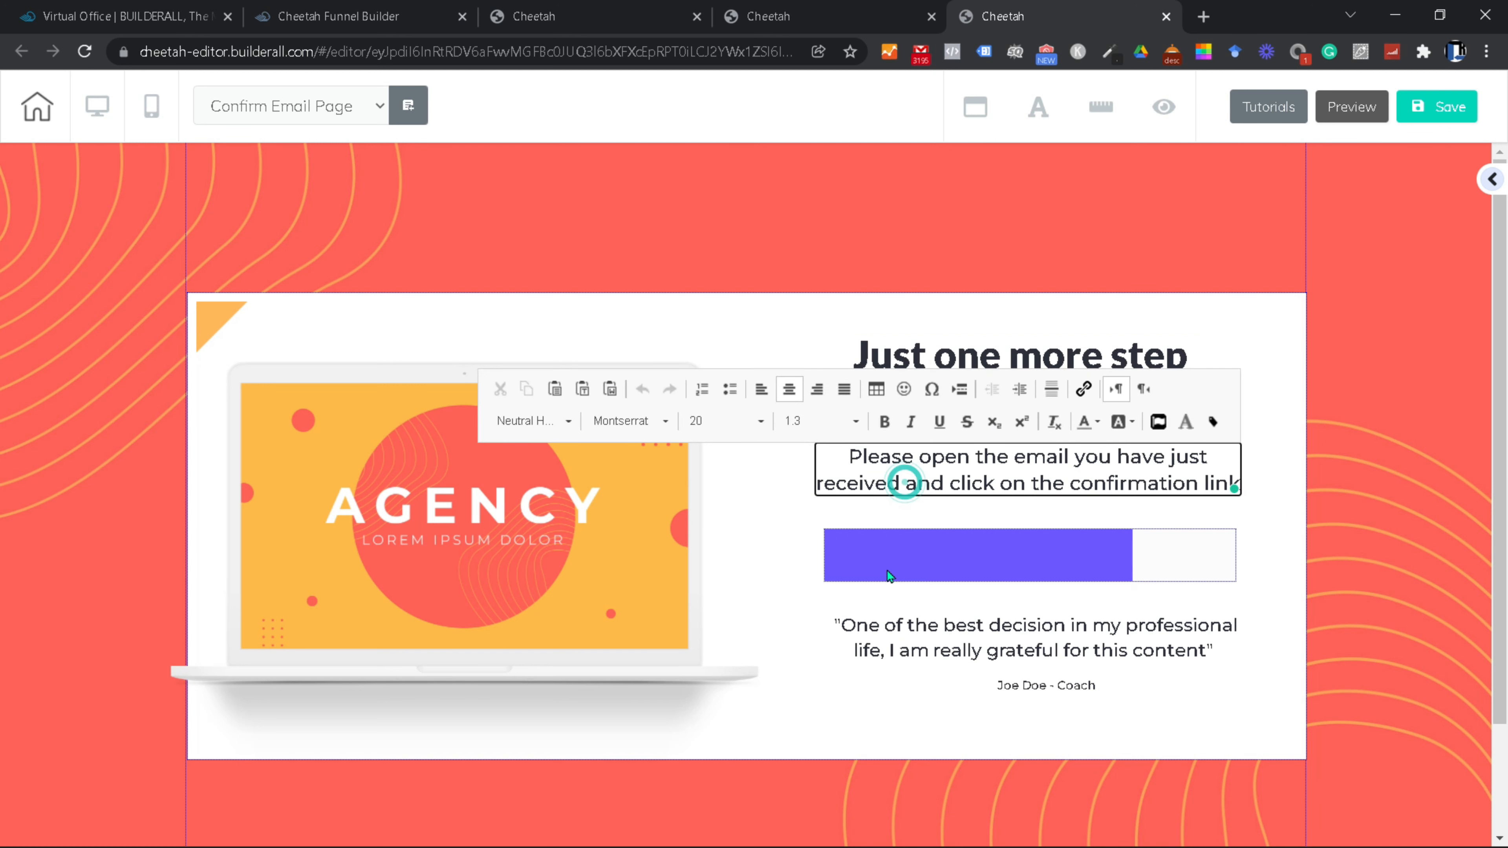
pyautogui.write('from')
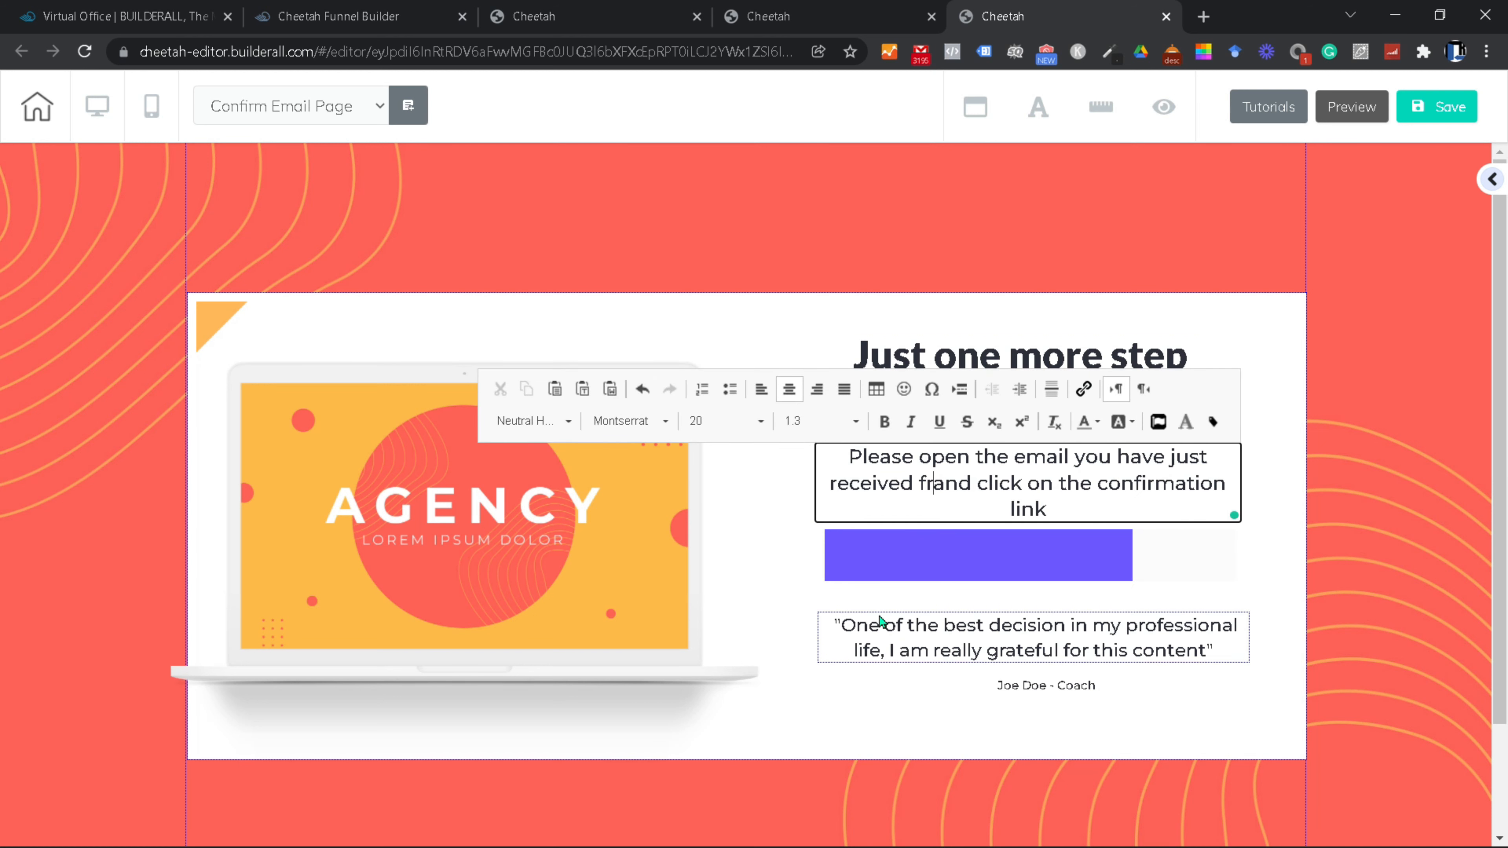
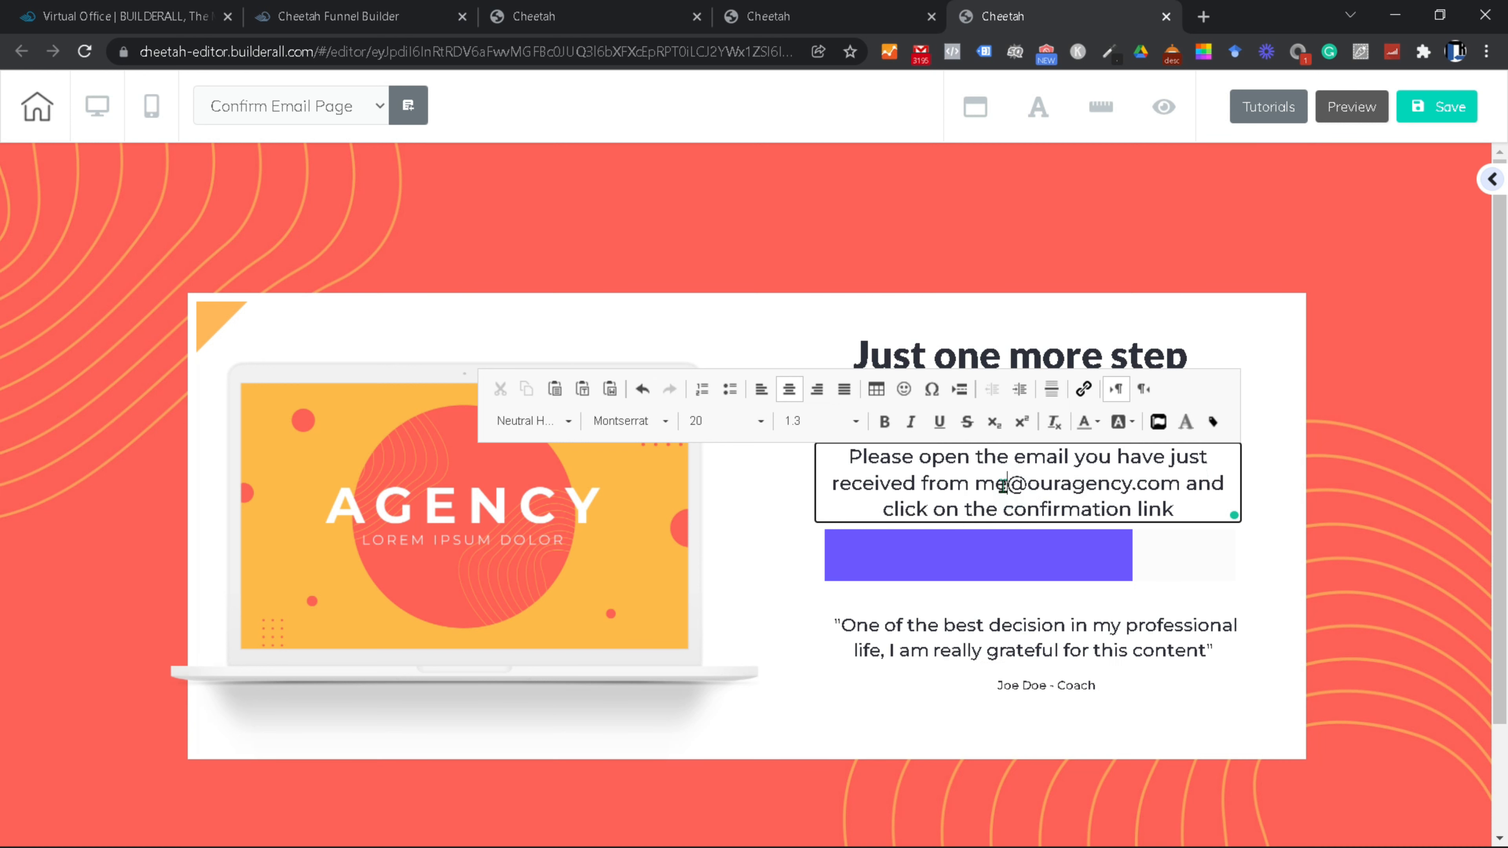
pyautogui.hotkey('ctrl', 'shift', 'Left')
pyautogui.hotkey('ctrl', 'shift', 'Left')
pyautogui.hotkey('ctrl', 'shift', 'Left')
pyautogui.click(1095, 422)
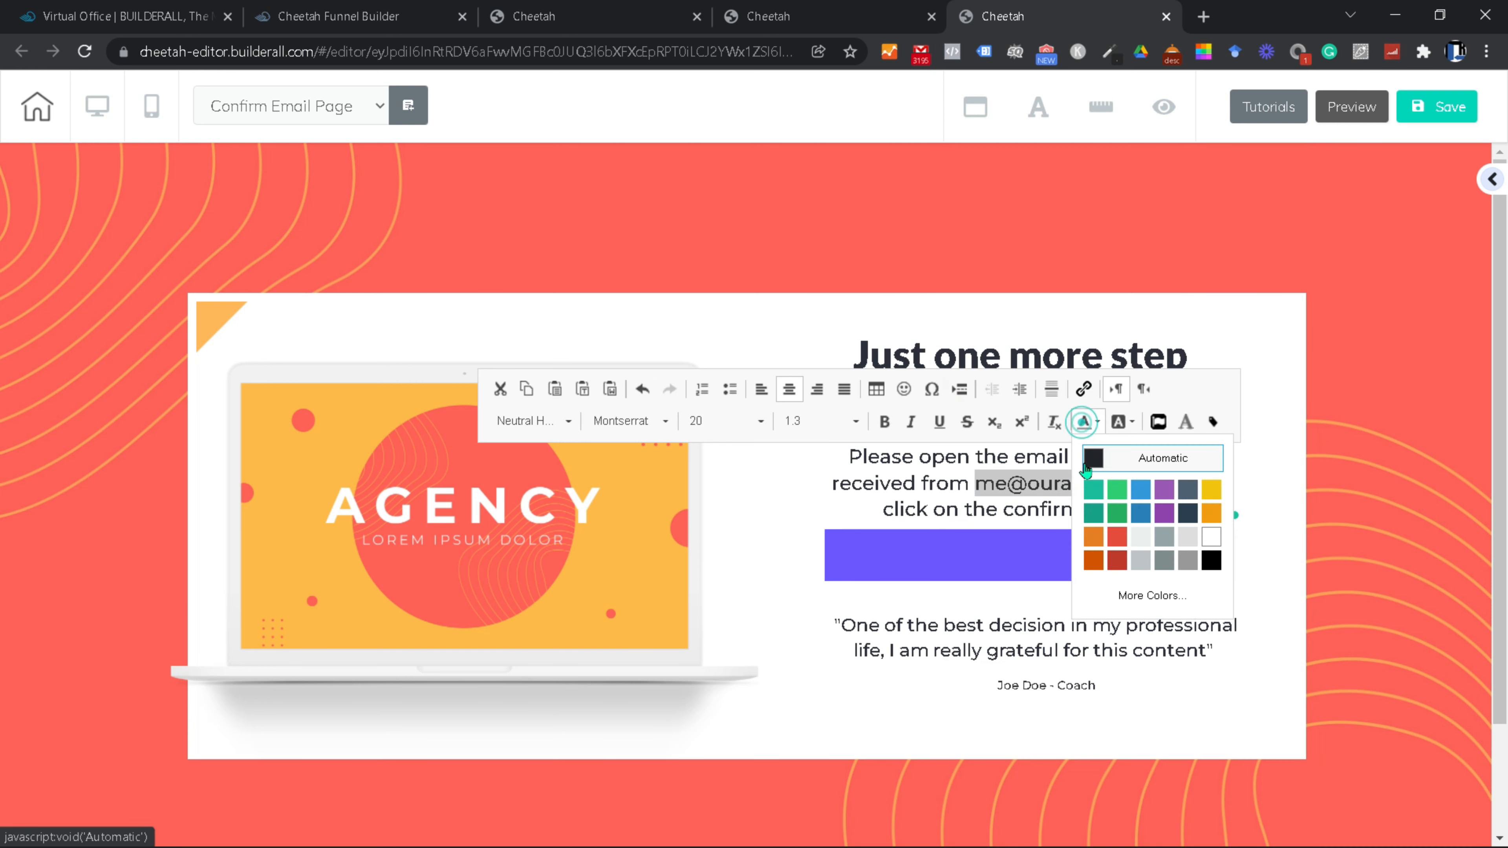
pyautogui.click(1122, 543)
pyautogui.click(948, 514)
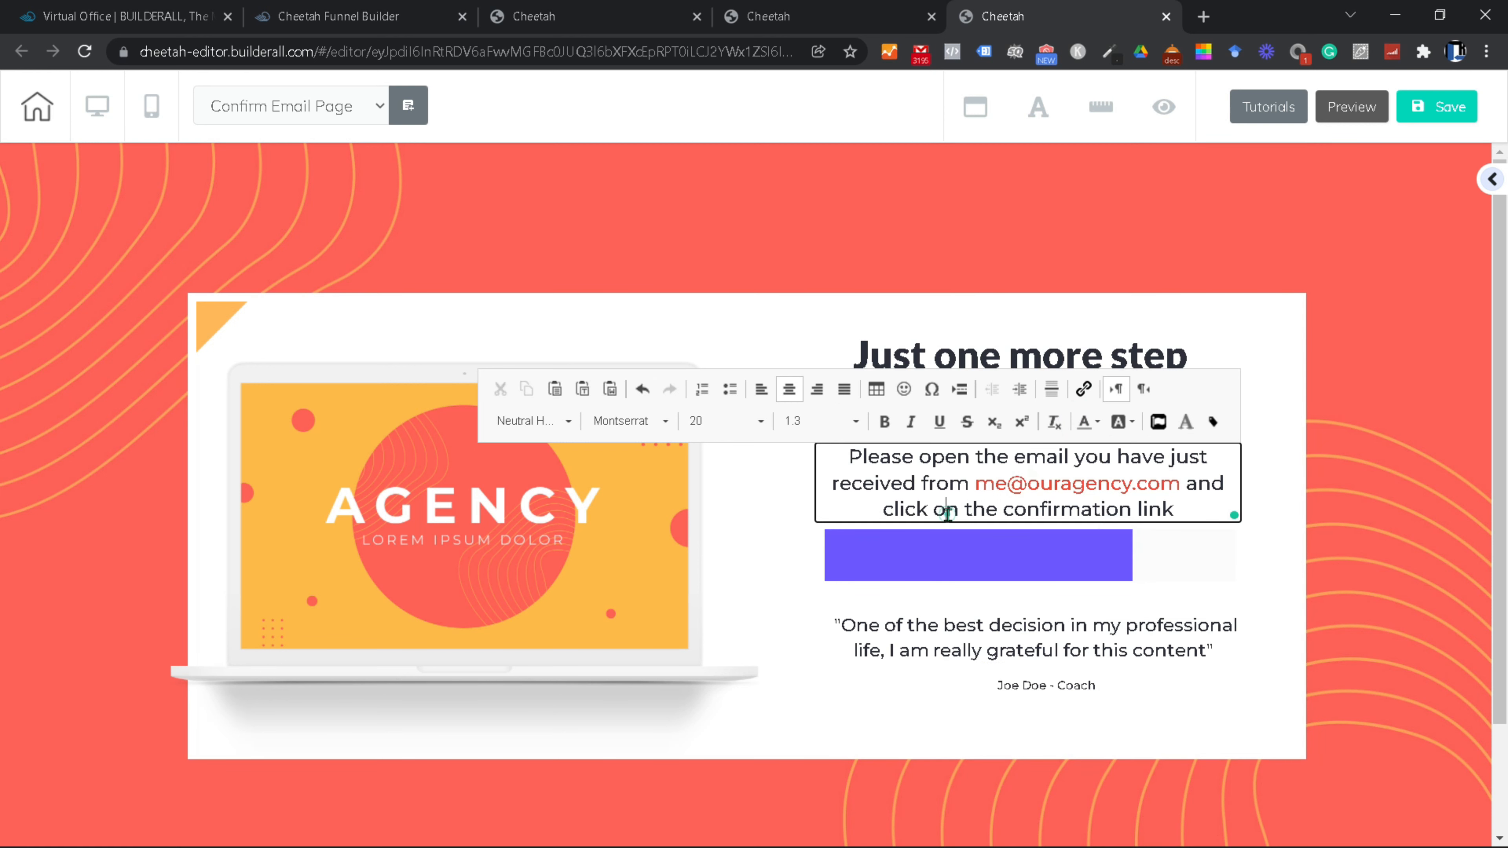
# Step: Make 'click on the confirmation link' bold, red and size 22
pyautogui.moveTo(1182, 509); pyautogui.dragTo(882, 510)
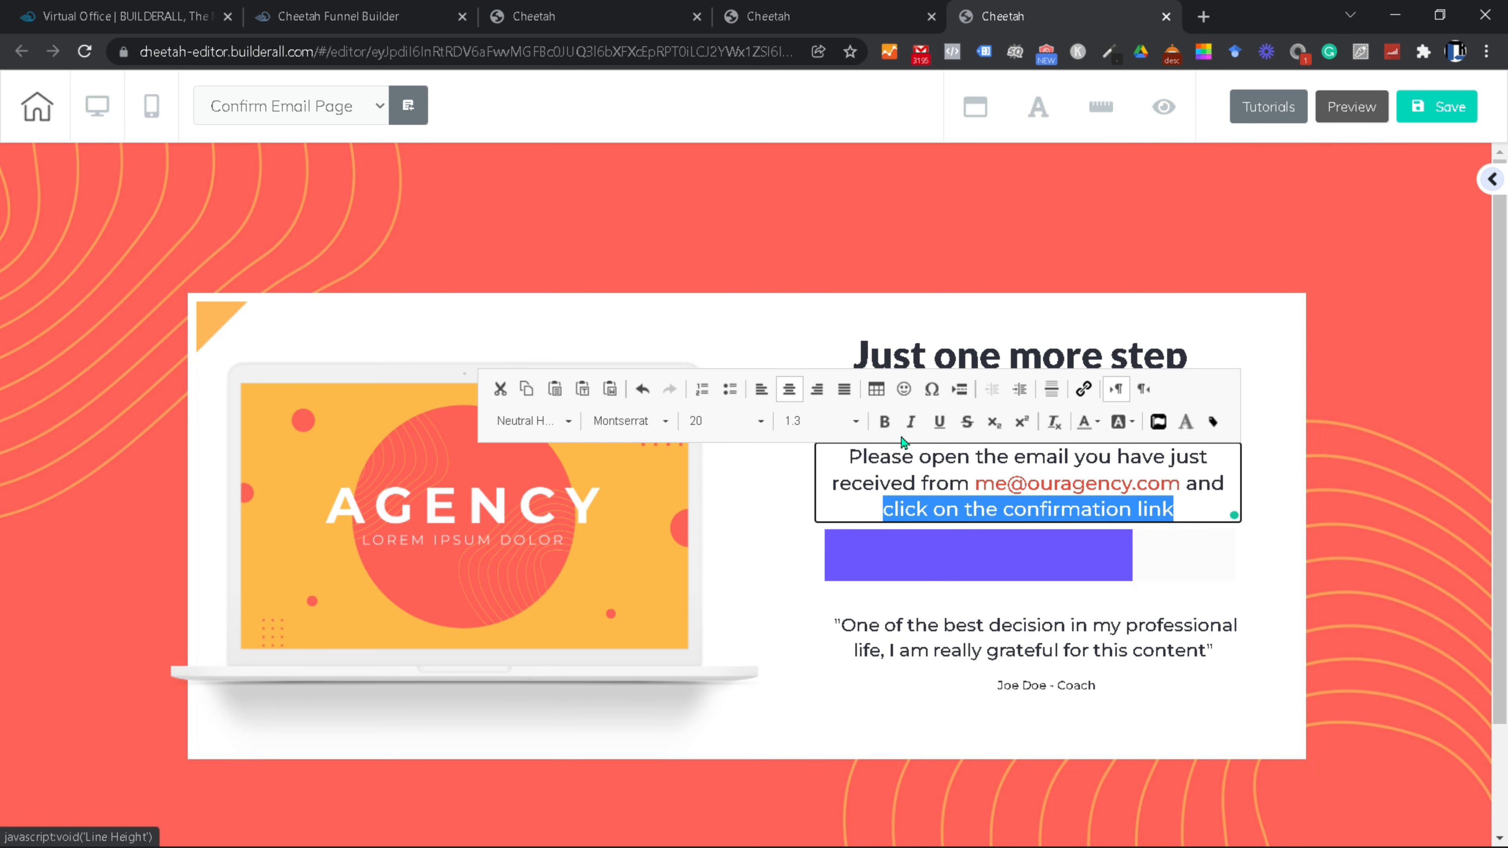
pyautogui.click(885, 423)
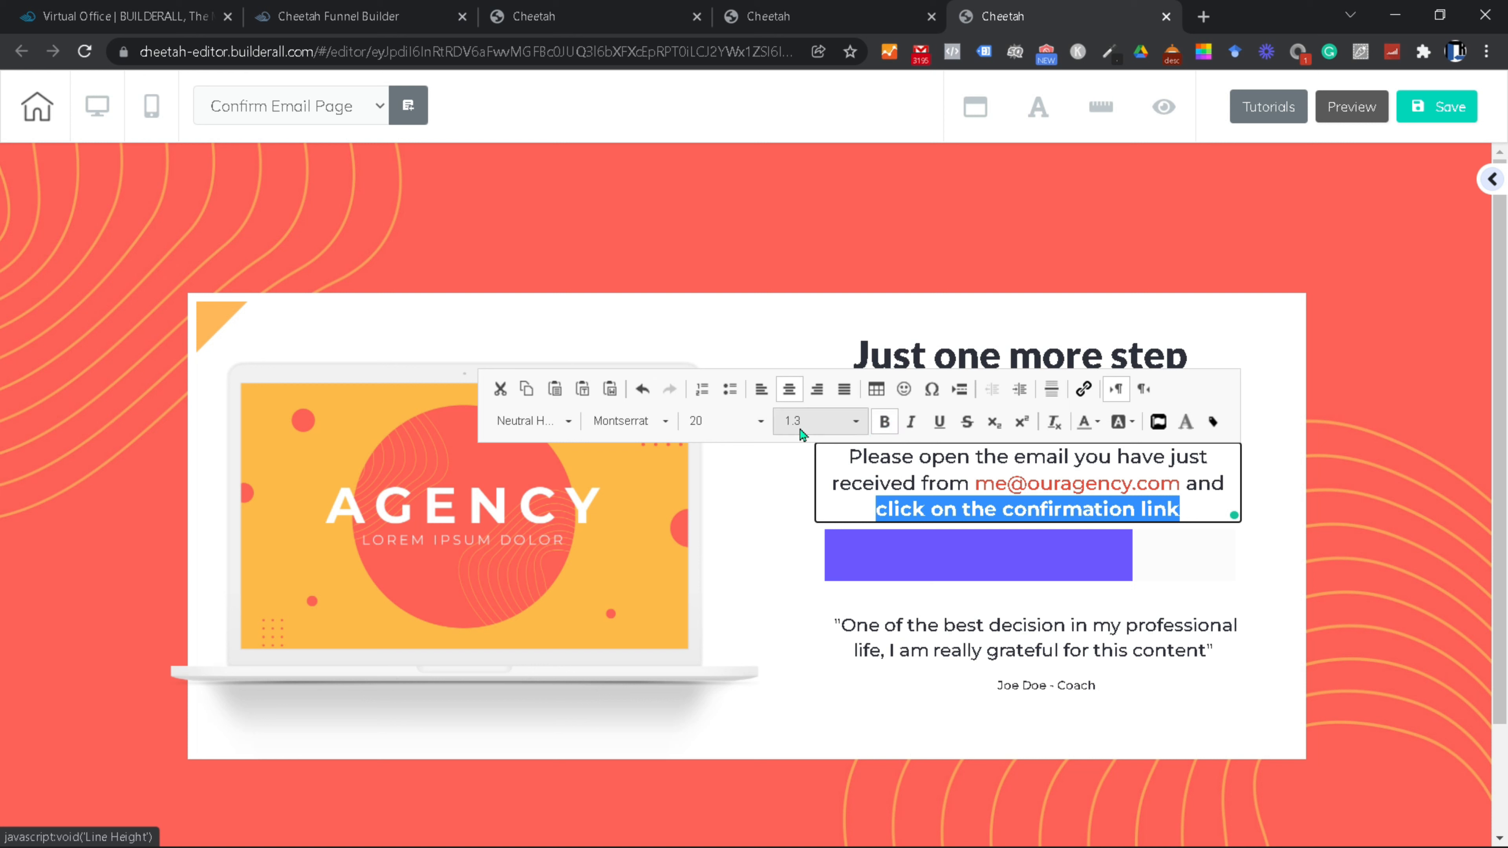
pyautogui.click(761, 420)
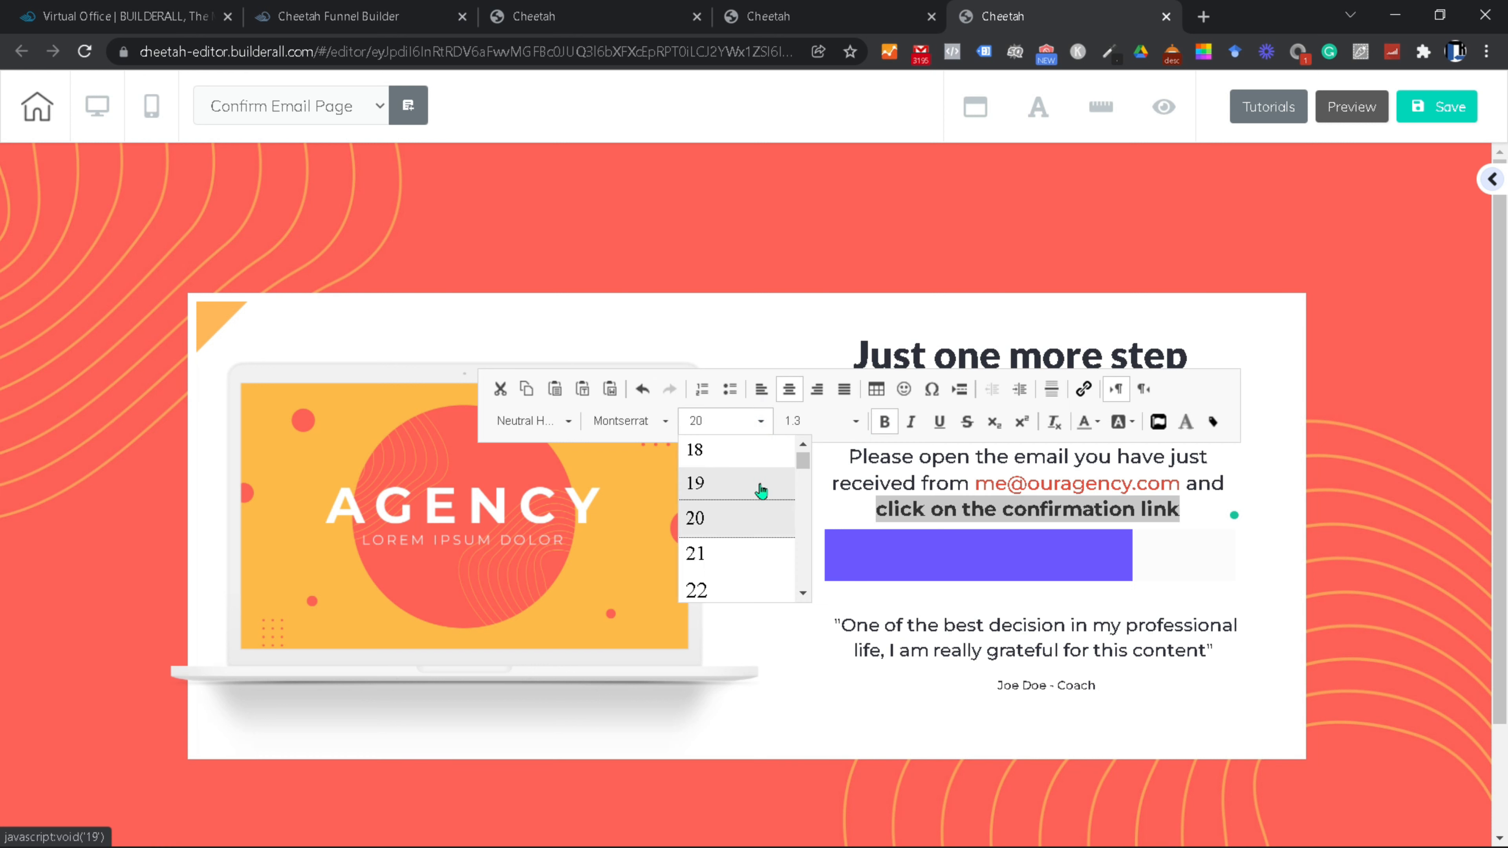
pyautogui.click(740, 590)
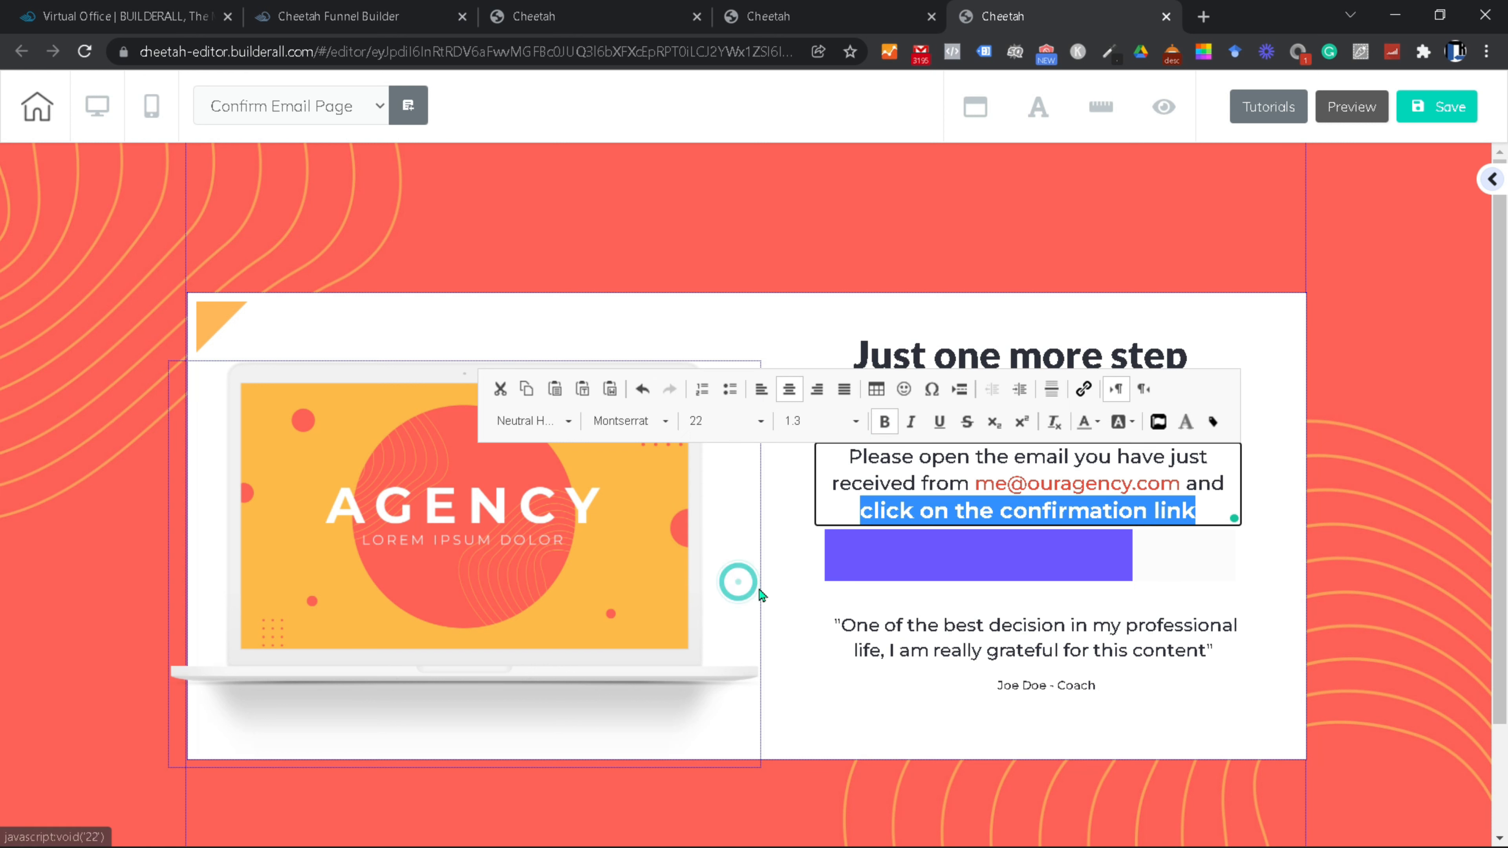
pyautogui.click(1060, 652)
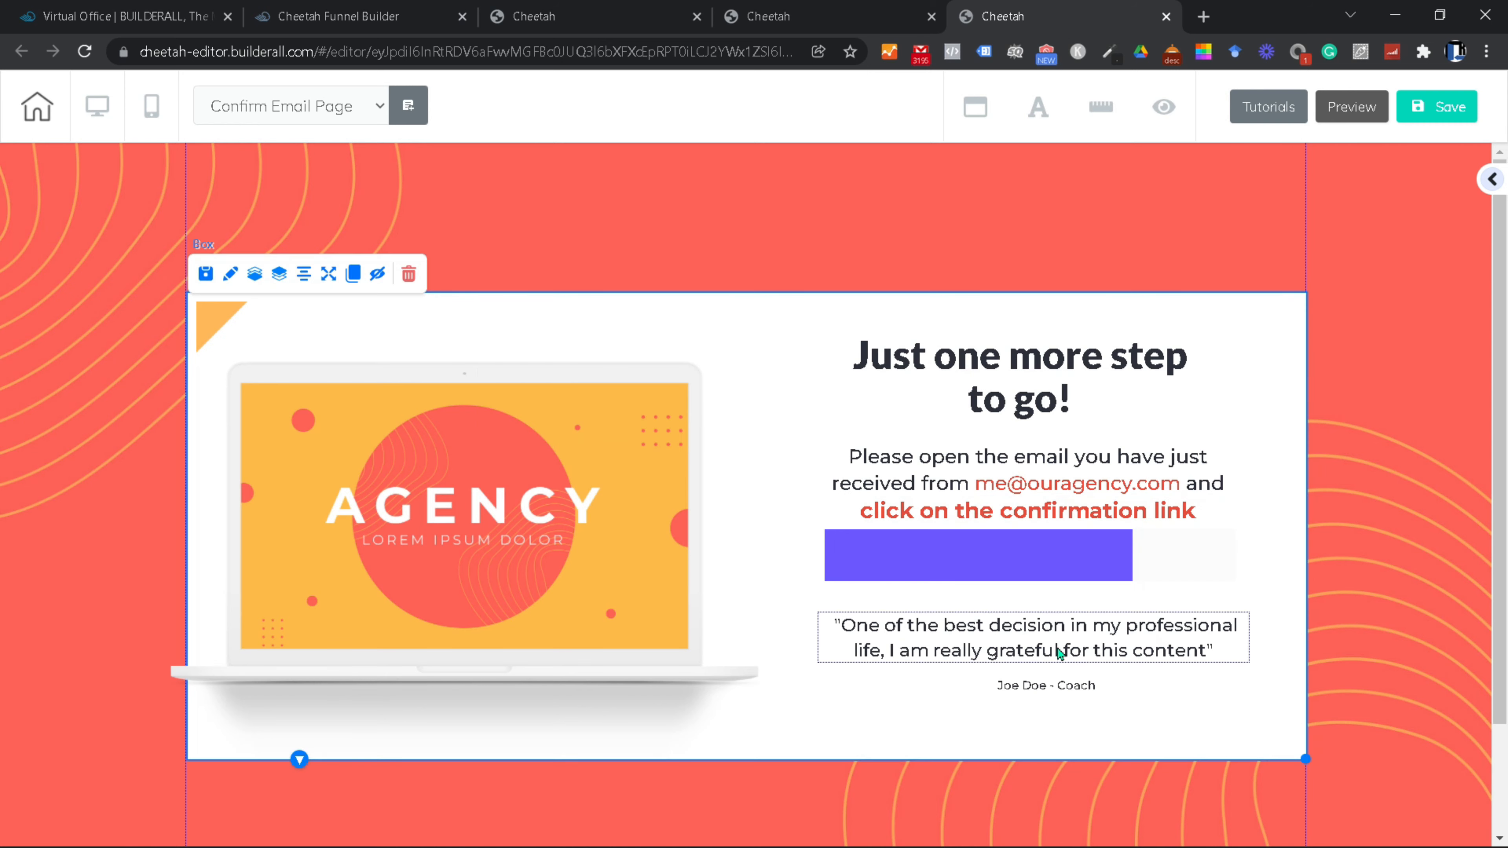
# Step: Reposition the confirmation paragraph, progress bar, testimonial quote and author credit
pyautogui.click(937, 573)
pyautogui.moveTo(1097, 468); pyautogui.dragTo(1091, 468)
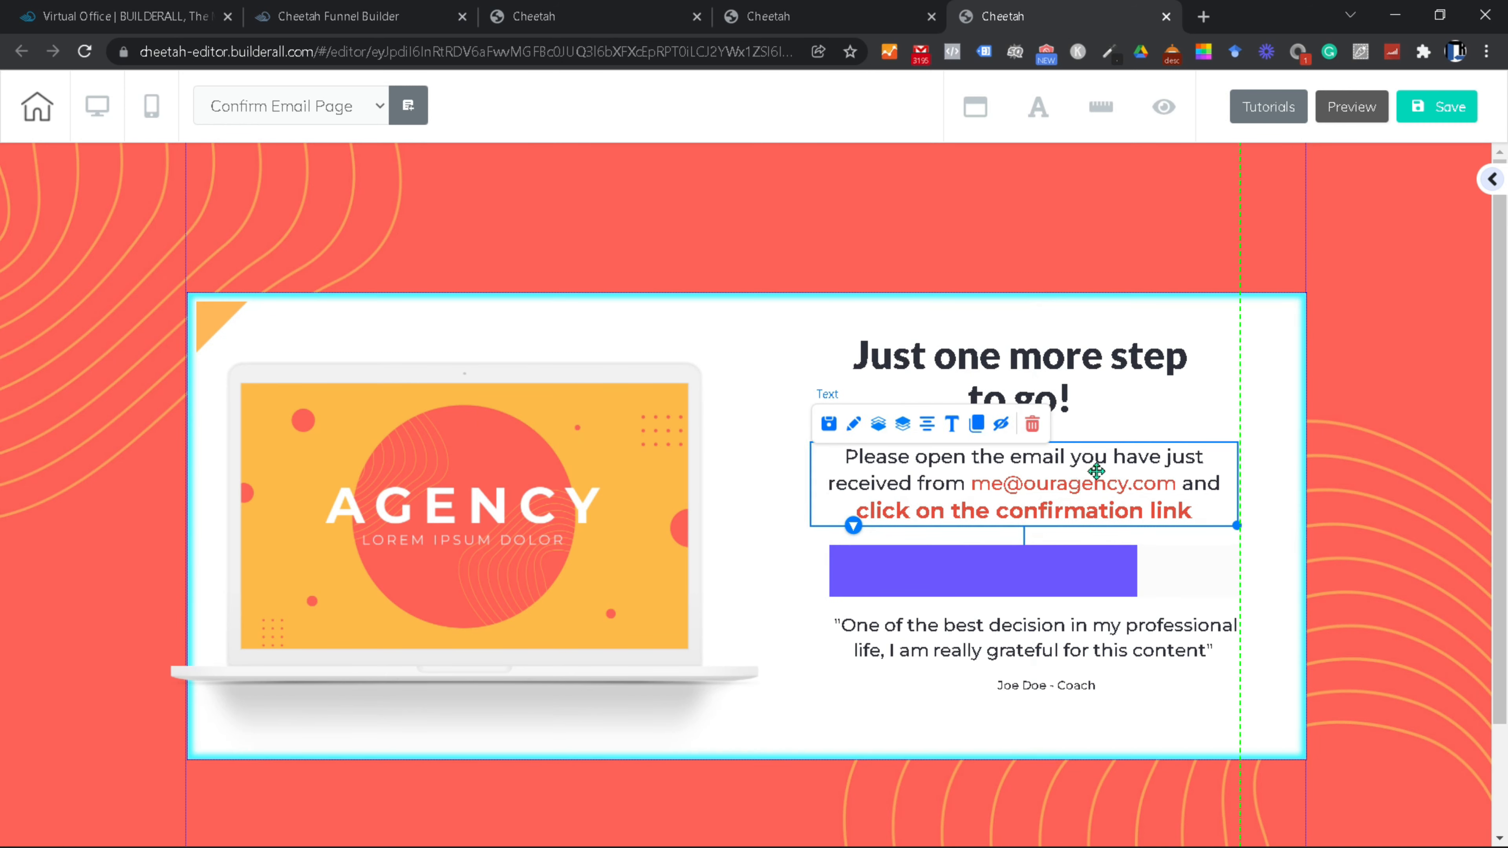
pyautogui.moveTo(974, 573); pyautogui.dragTo(957, 574)
pyautogui.moveTo(1033, 641); pyautogui.dragTo(1033, 659)
pyautogui.moveTo(1046, 685); pyautogui.dragTo(1061, 709)
pyautogui.moveTo(966, 663); pyautogui.dragTo(960, 660)
pyautogui.moveTo(1061, 708); pyautogui.dragTo(1181, 699)
pyautogui.moveTo(1009, 656); pyautogui.dragTo(997, 659)
pyautogui.moveTo(1181, 699); pyautogui.dragTo(1170, 701)
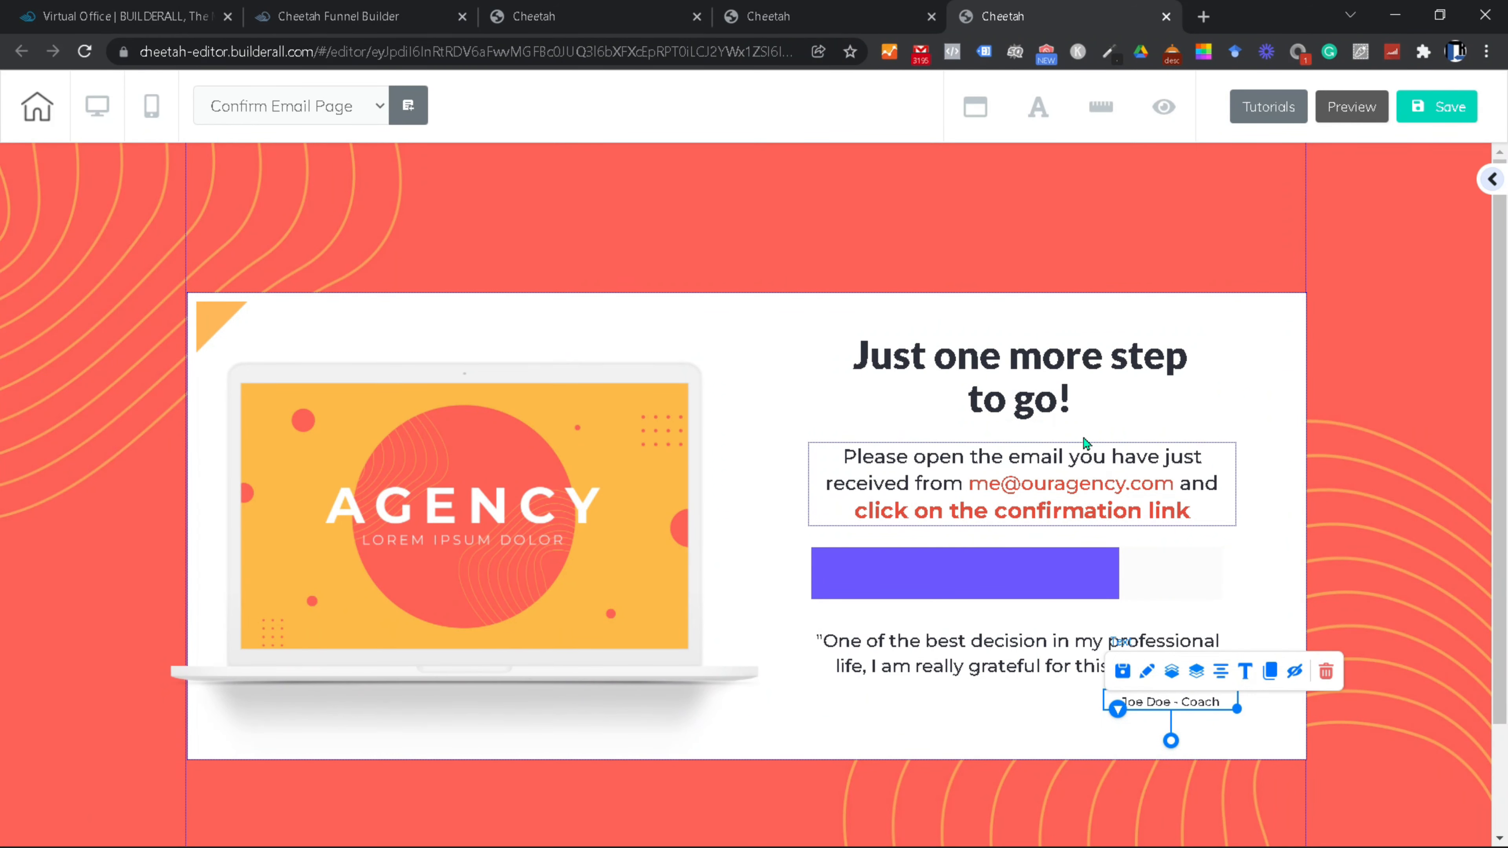
# Step: Save the Confirm Email Page without publishing and switch to mobile view
pyautogui.click(1434, 108)
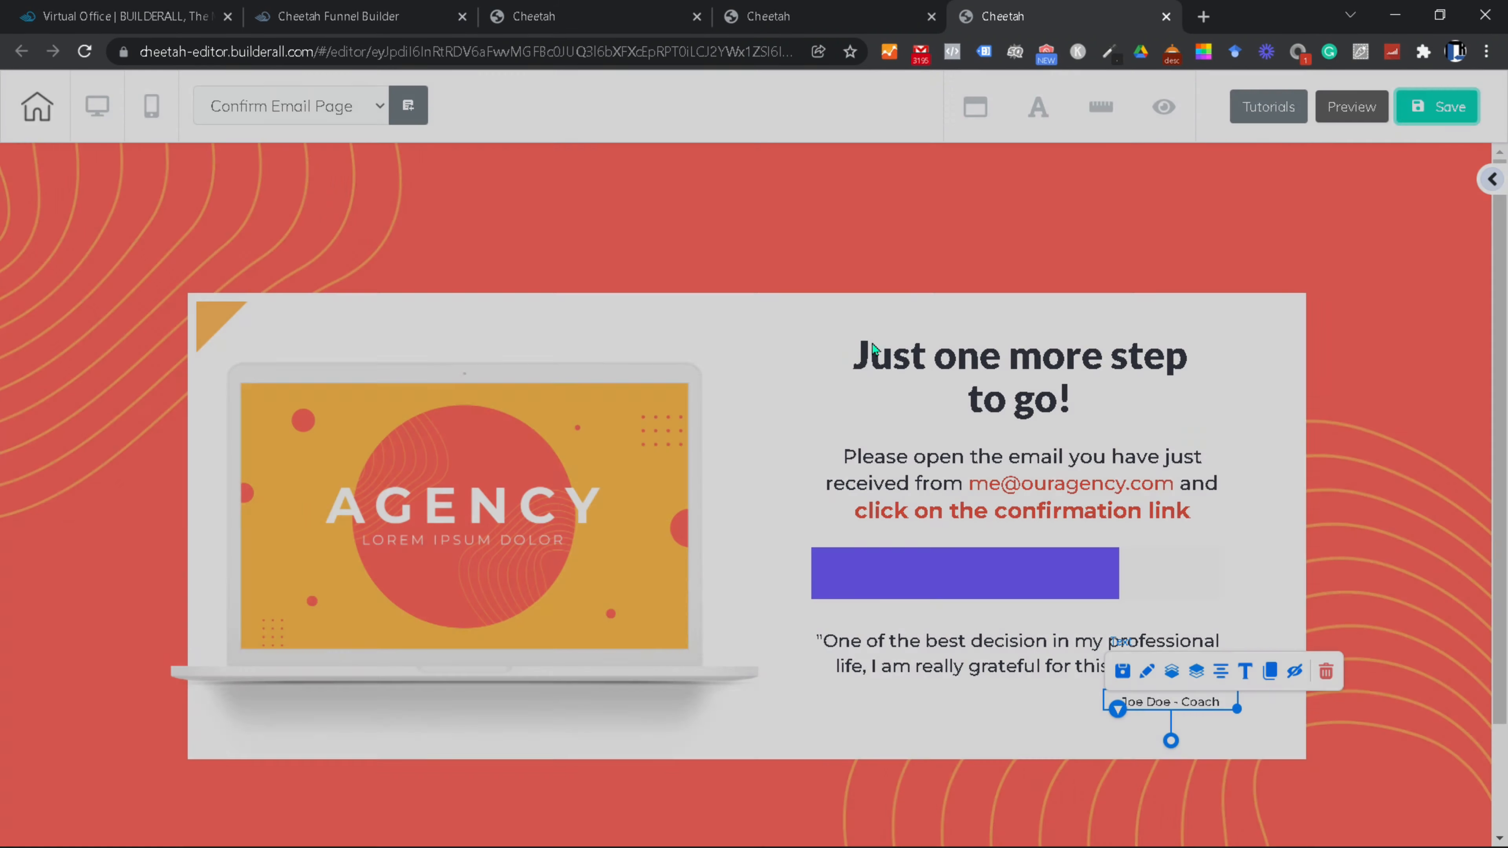
pyautogui.click(749, 550)
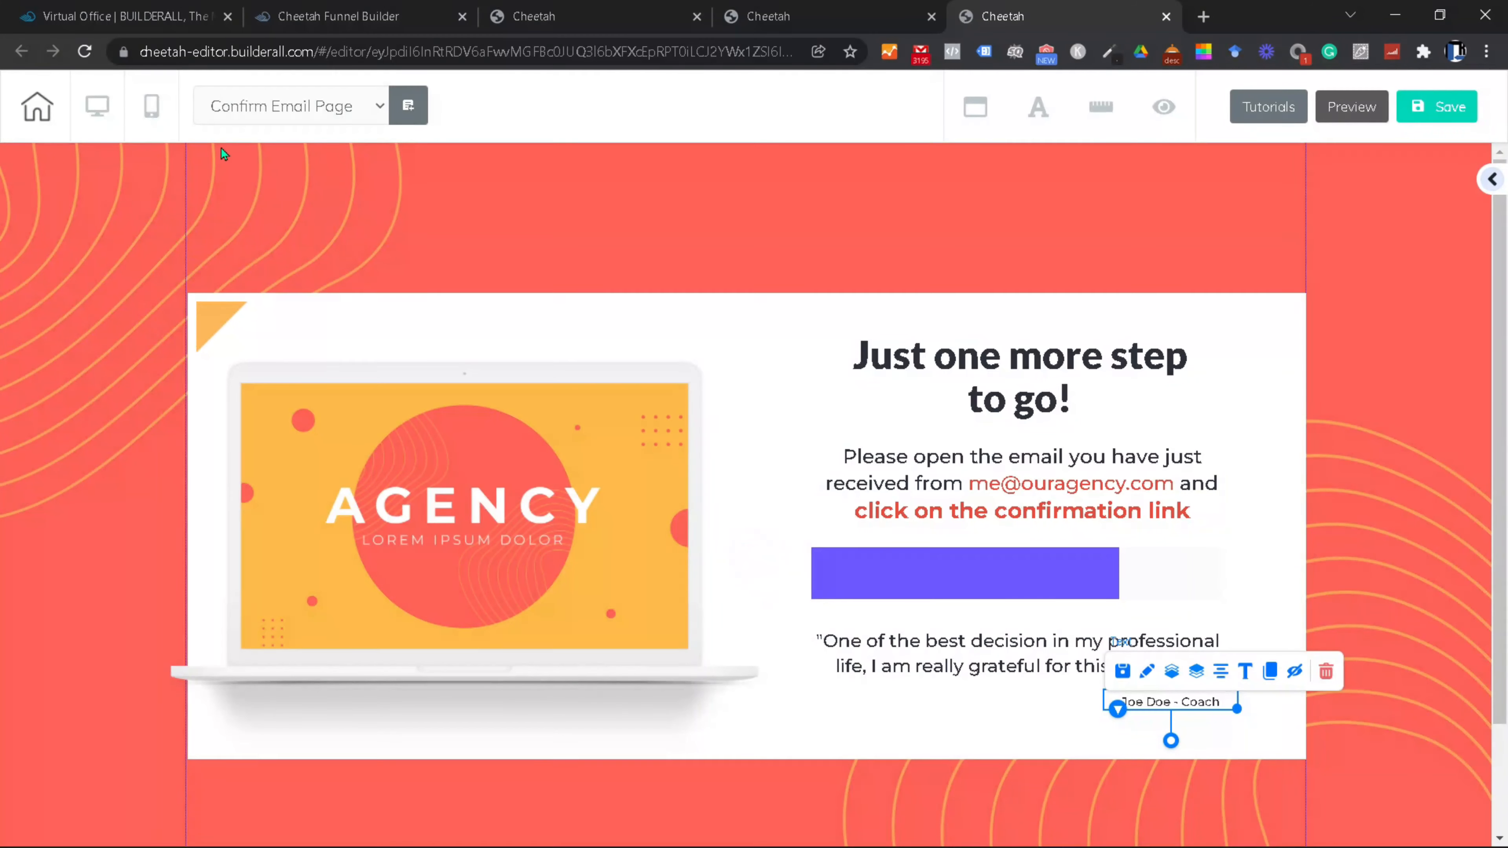
pyautogui.click(150, 108)
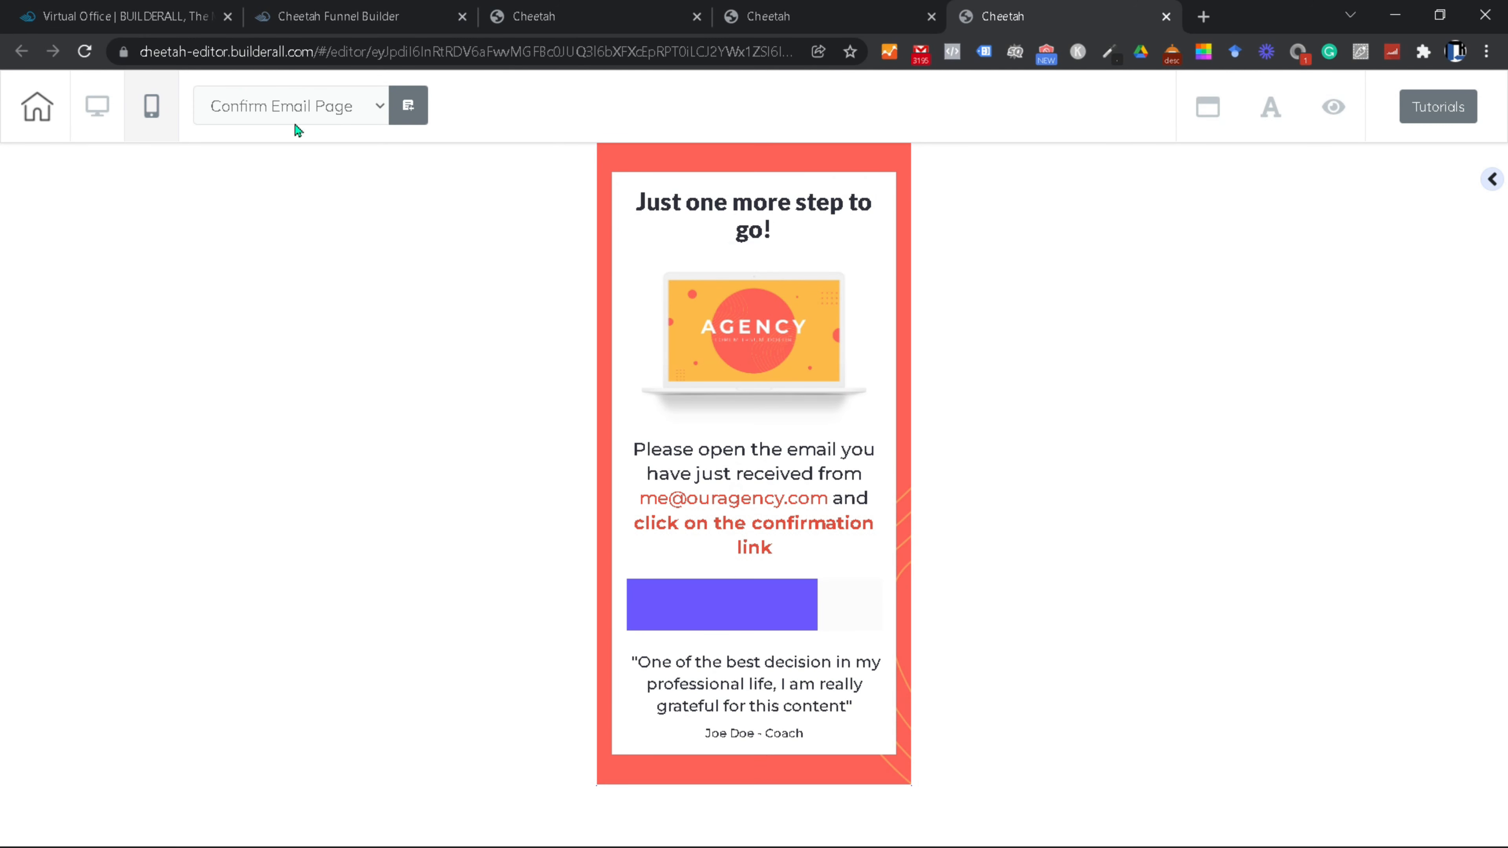
# Step: Return to desktop, save and exit, republish the site, and edit the Thank You Page
pyautogui.click(97, 106)
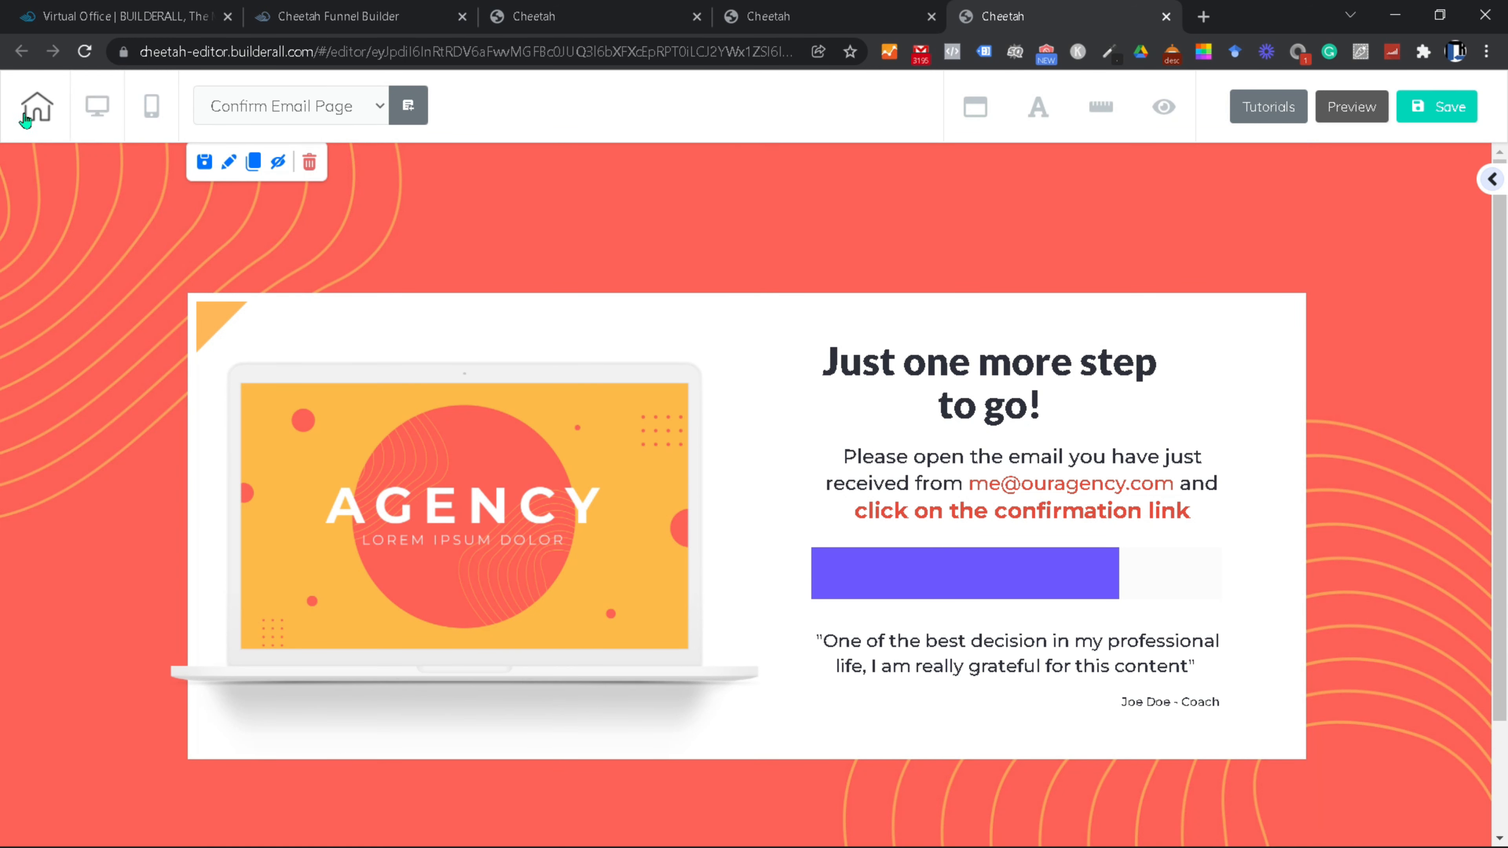
pyautogui.click(38, 113)
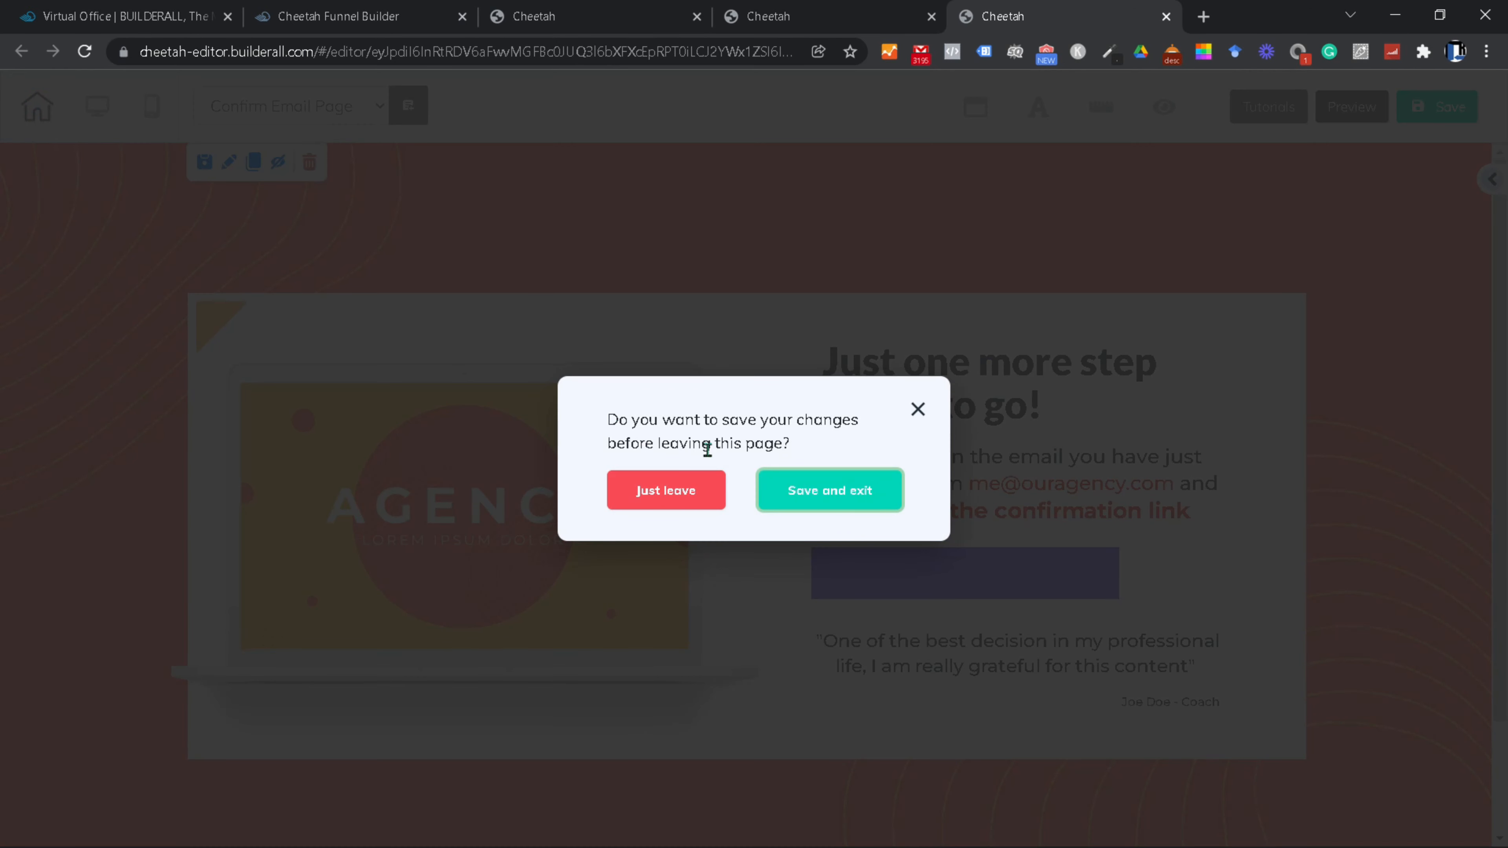
pyautogui.click(817, 491)
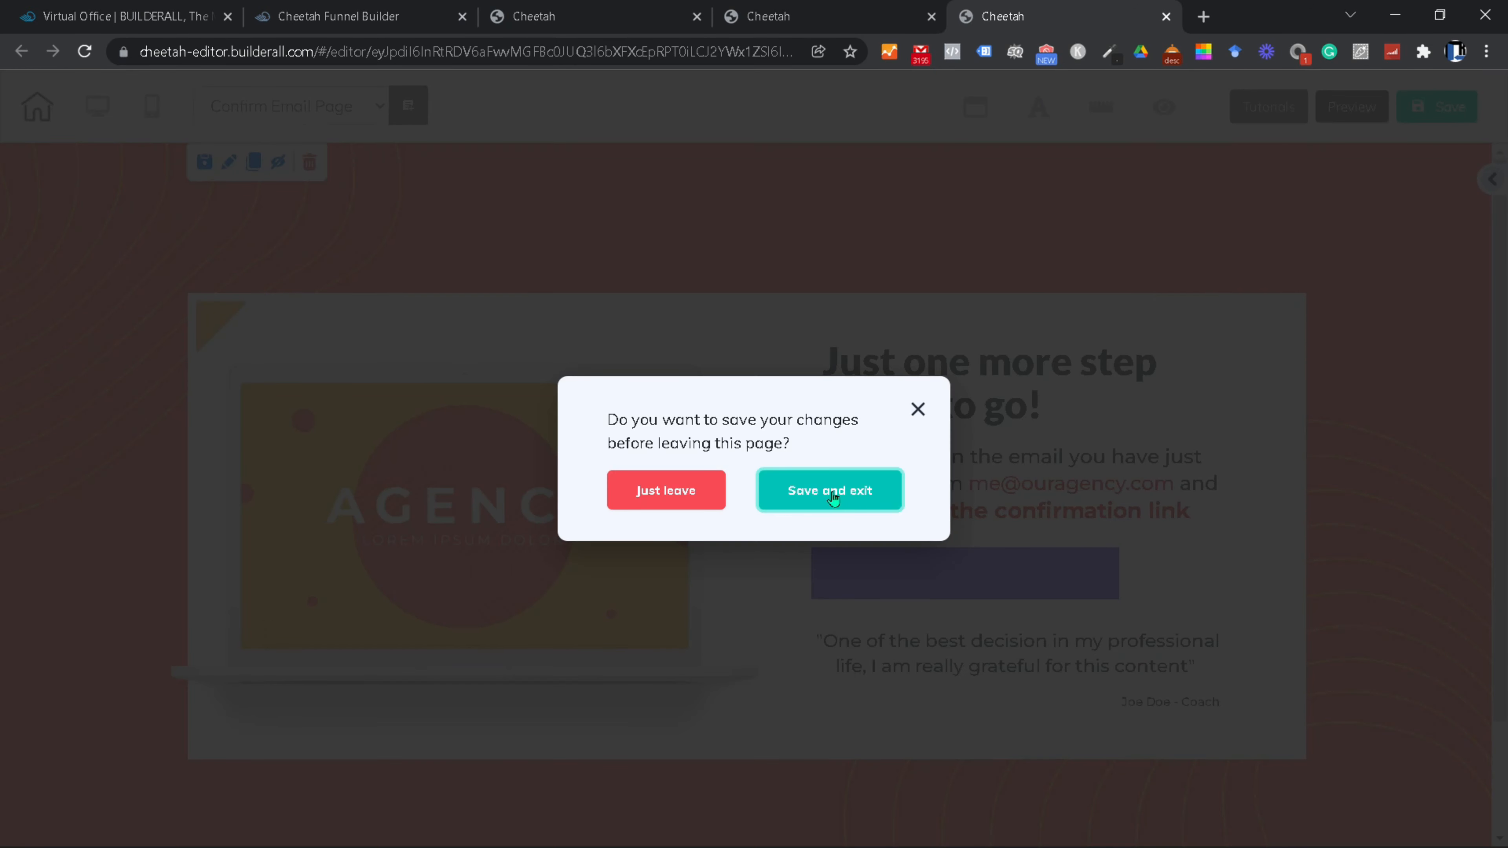
pyautogui.click(832, 490)
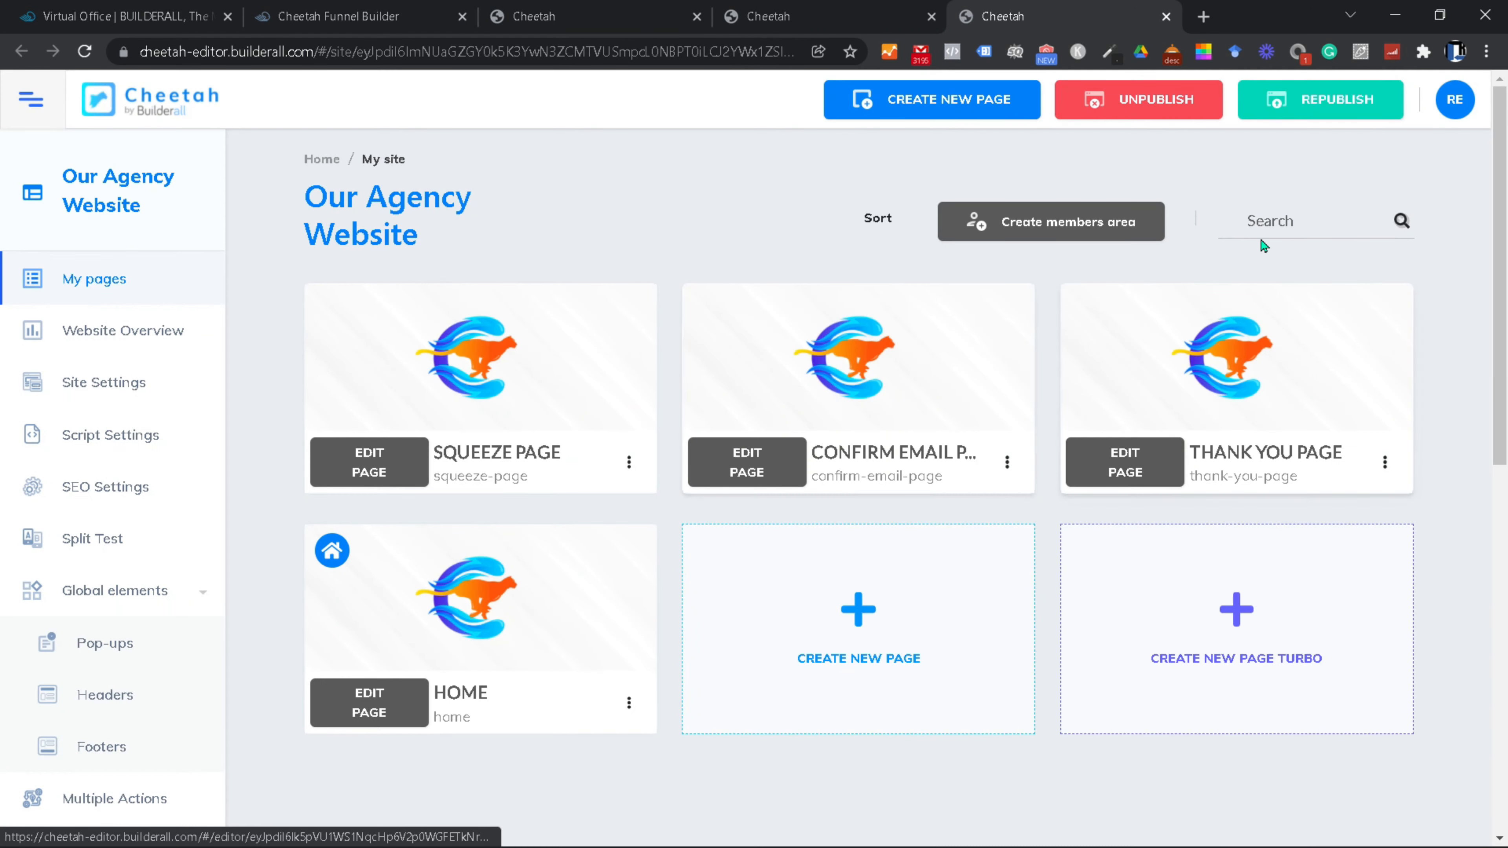
pyautogui.click(1323, 107)
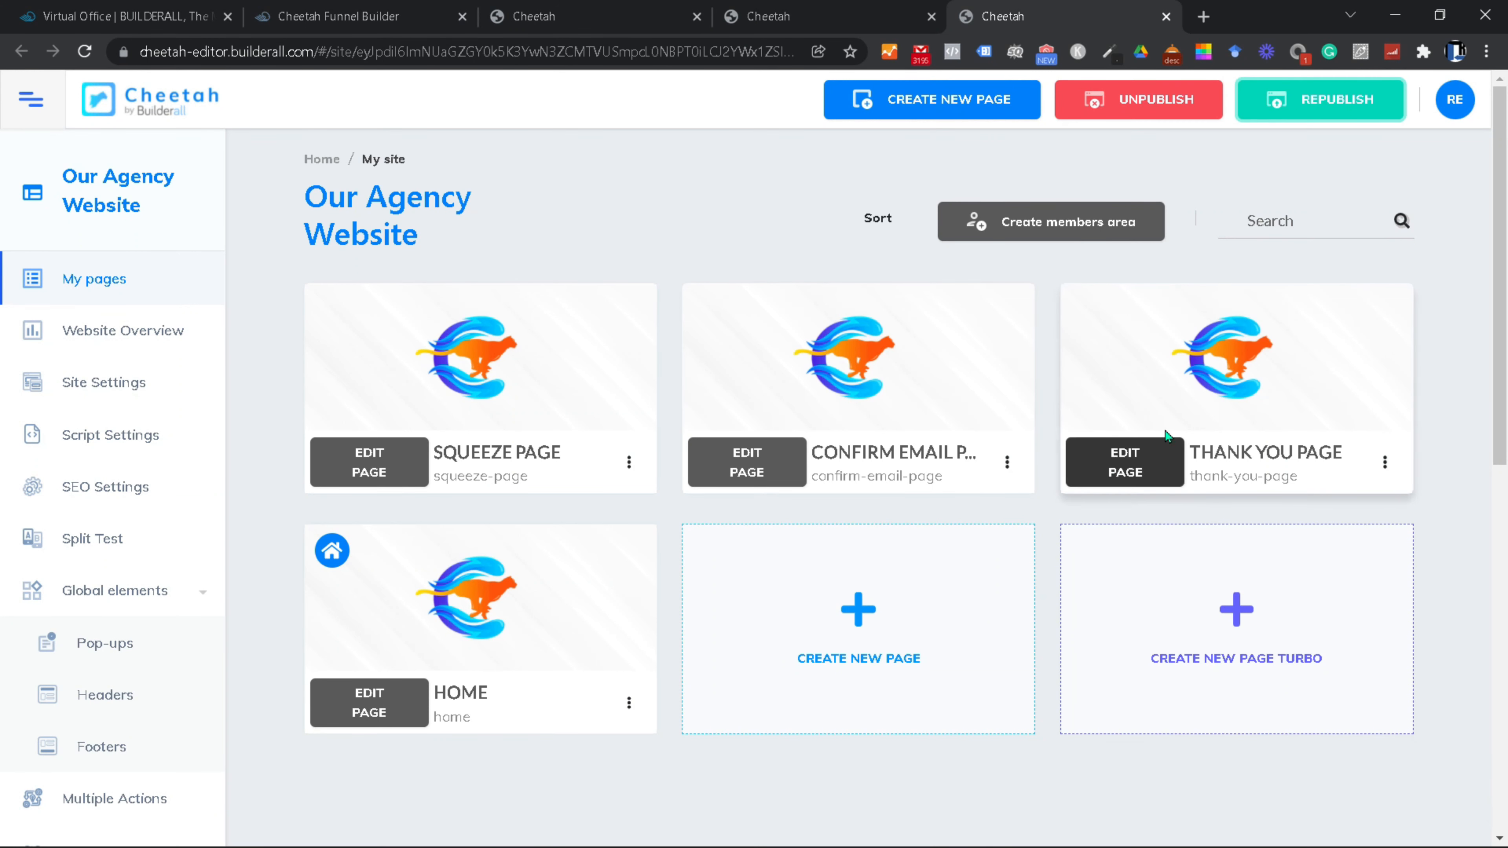
pyautogui.click(1134, 457)
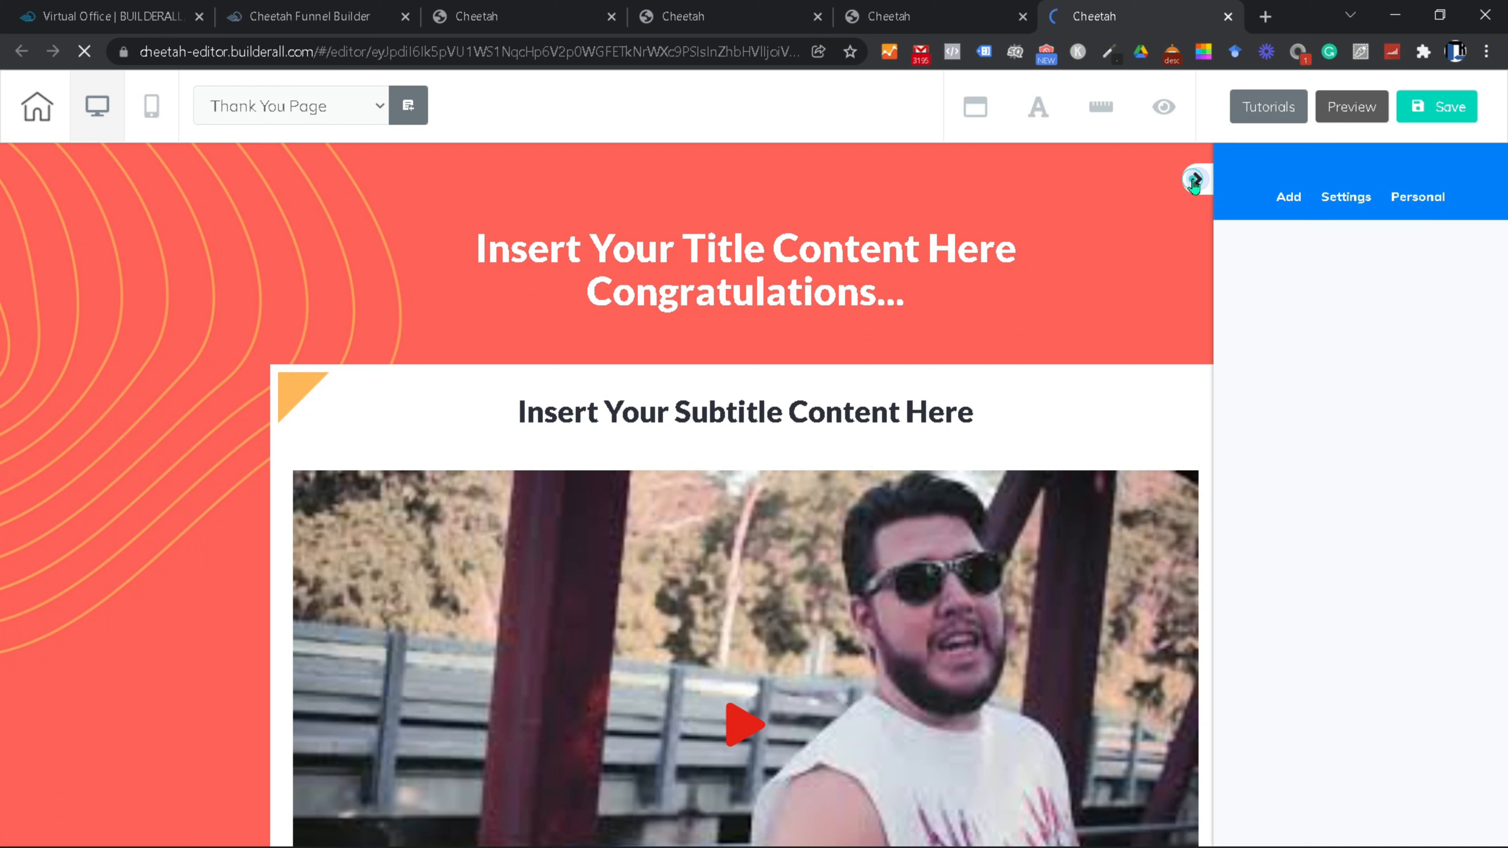
# Step: Open the page title in the large text editor and turn its invisible white text black
pyautogui.click(725, 245)
pyautogui.doubleClick(730, 246)
pyautogui.click(1243, 326)
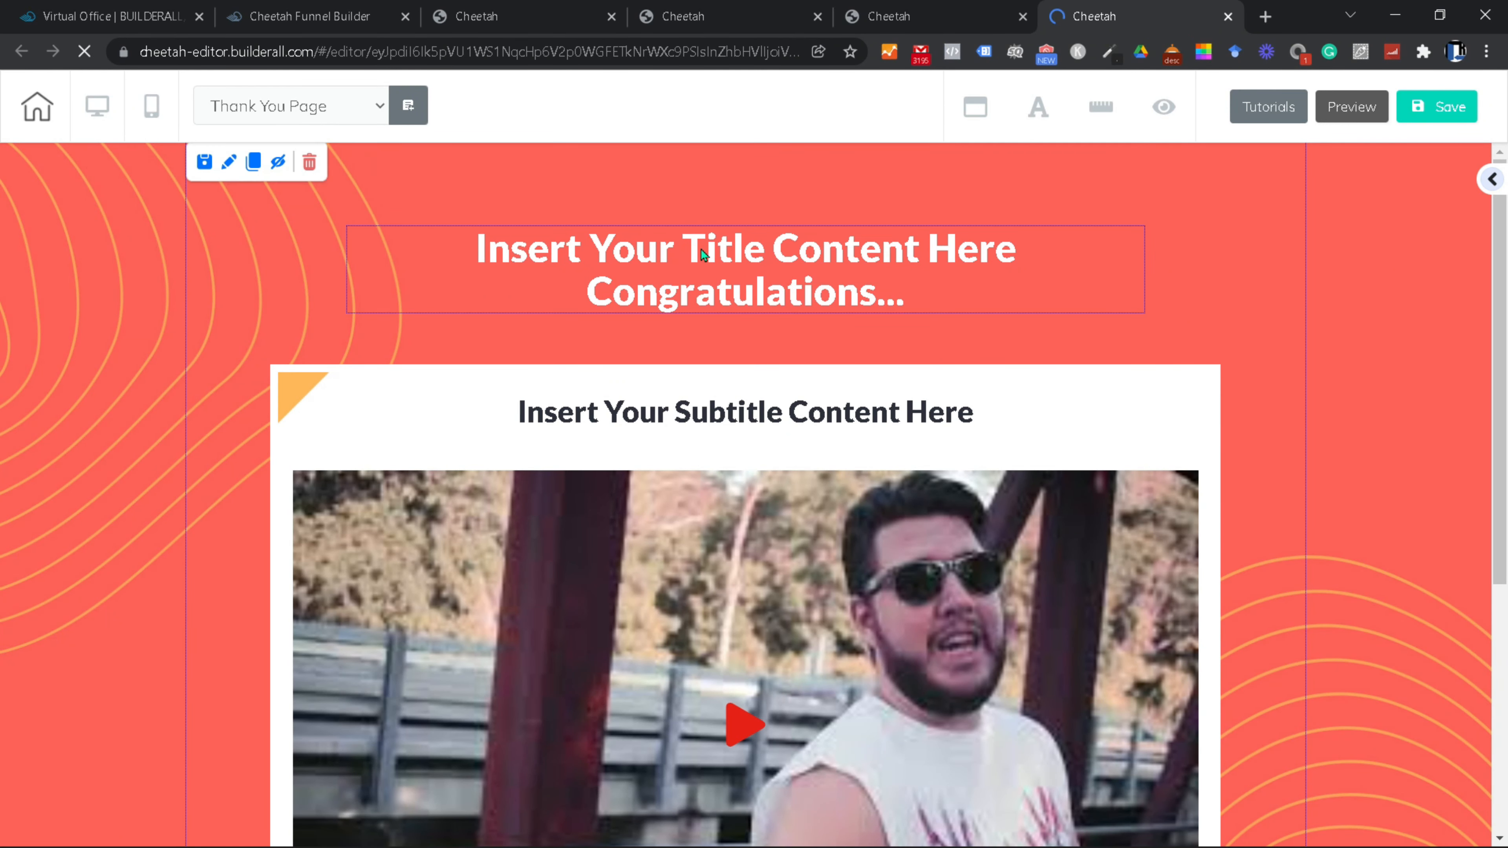
pyautogui.click(700, 248)
pyautogui.click(489, 207)
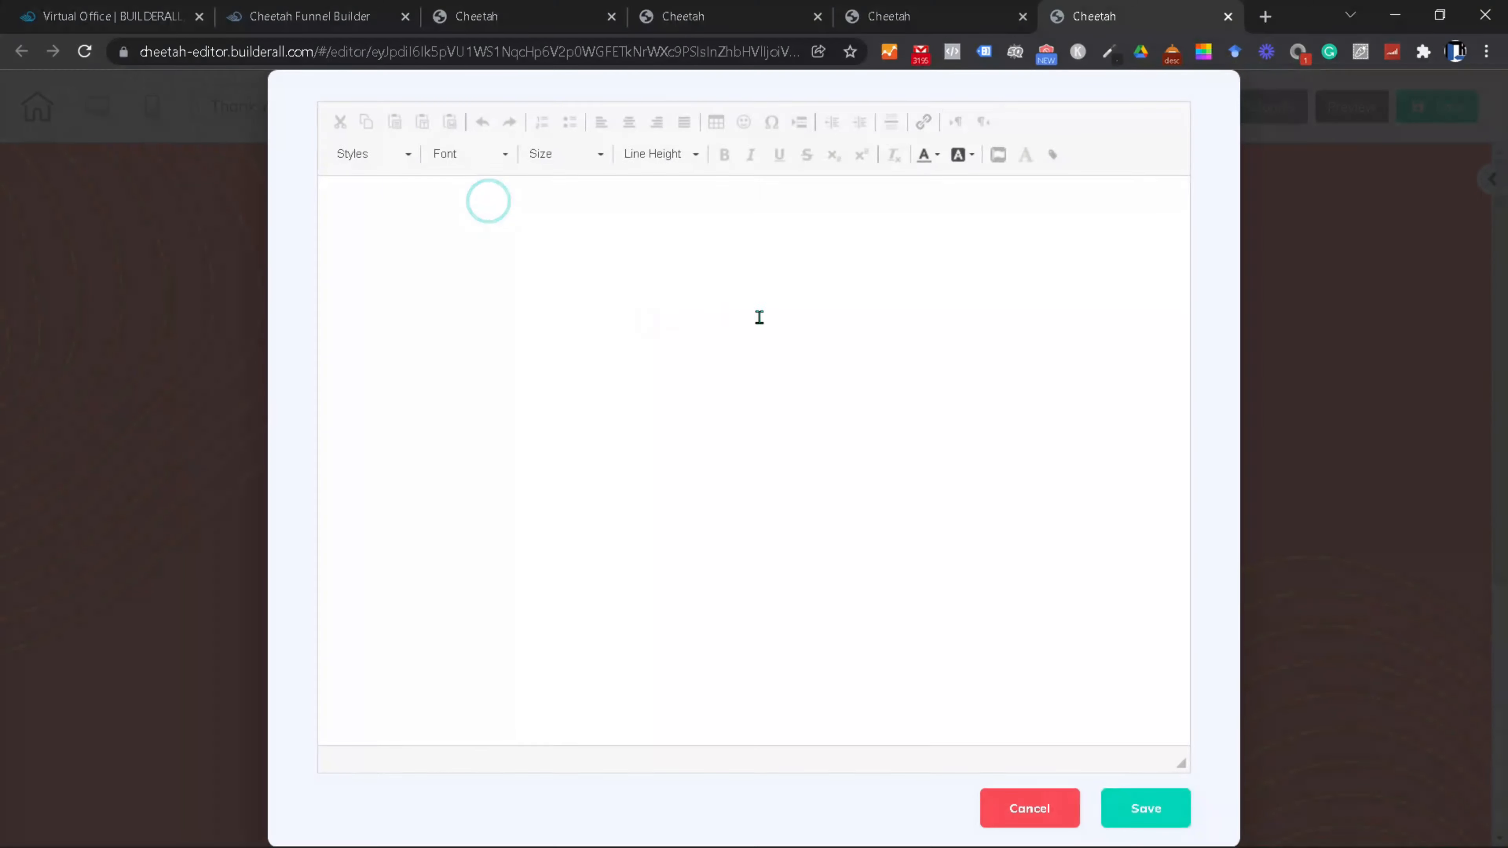
pyautogui.moveTo(1090, 434); pyautogui.dragTo(304, 289)
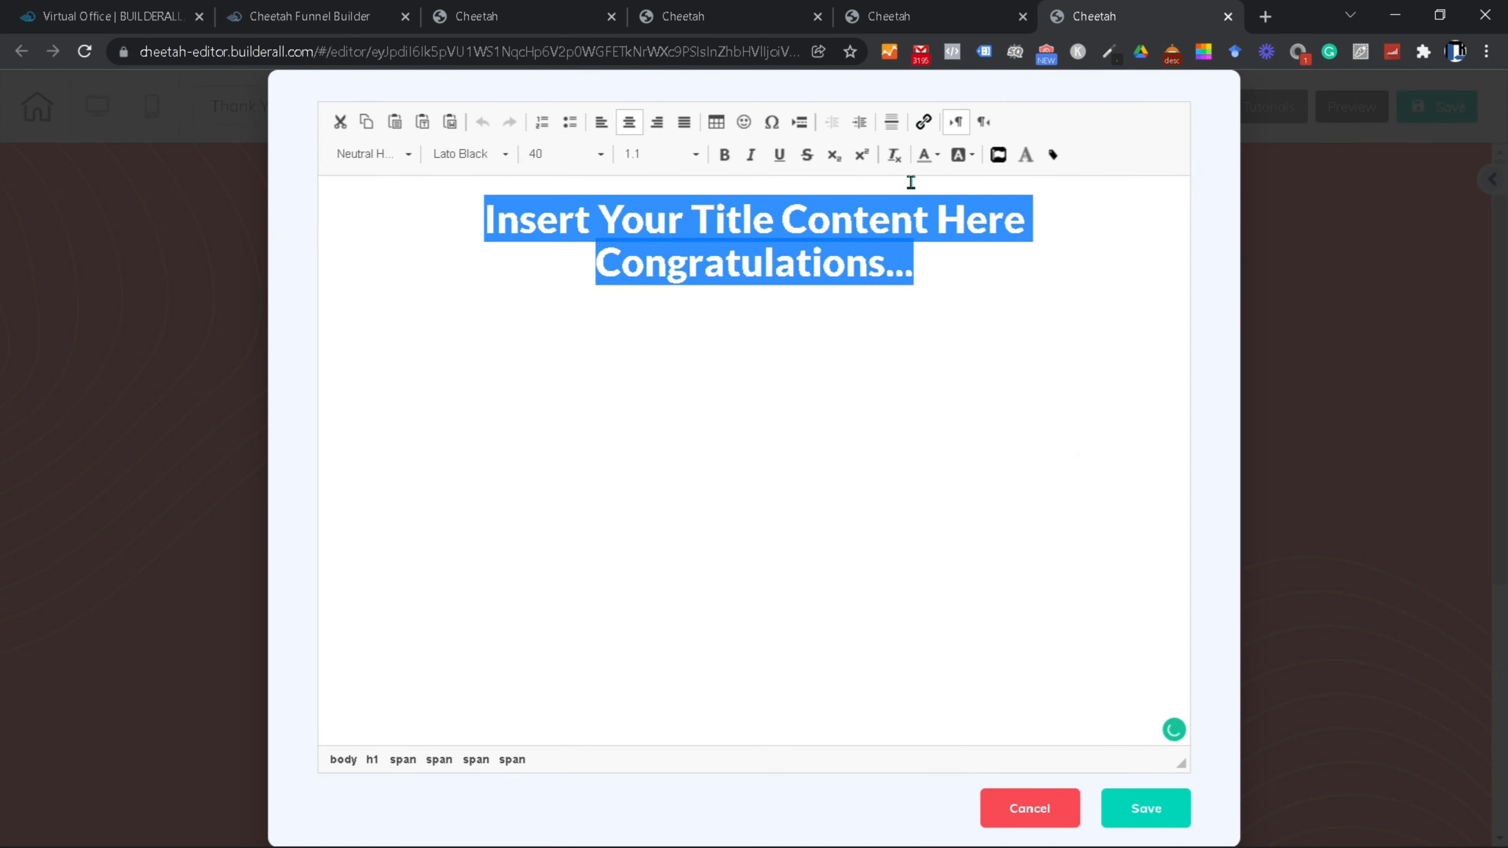
pyautogui.click(936, 155)
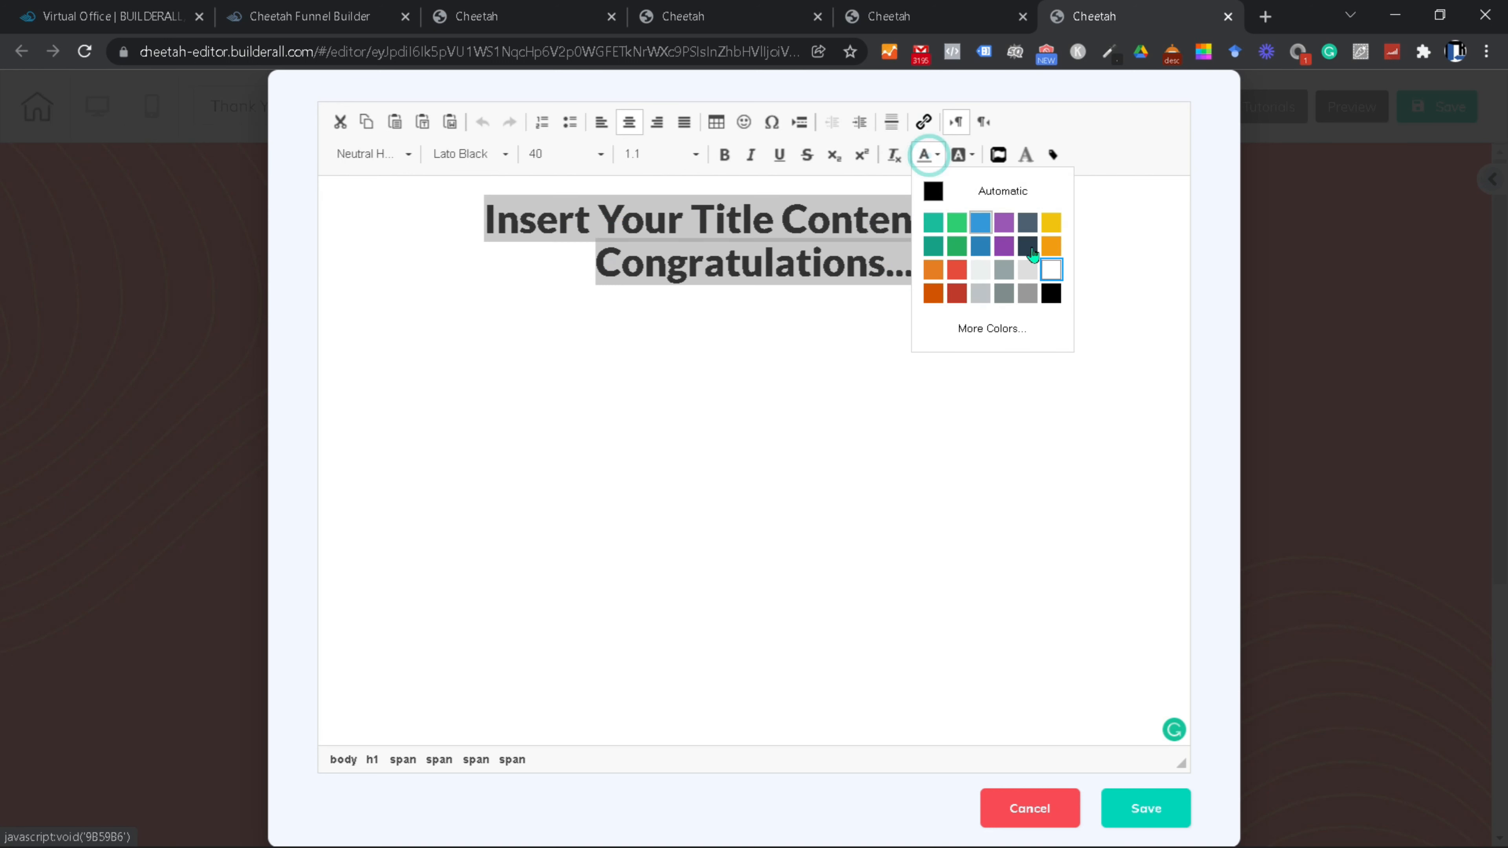
pyautogui.click(1052, 293)
pyautogui.click(898, 381)
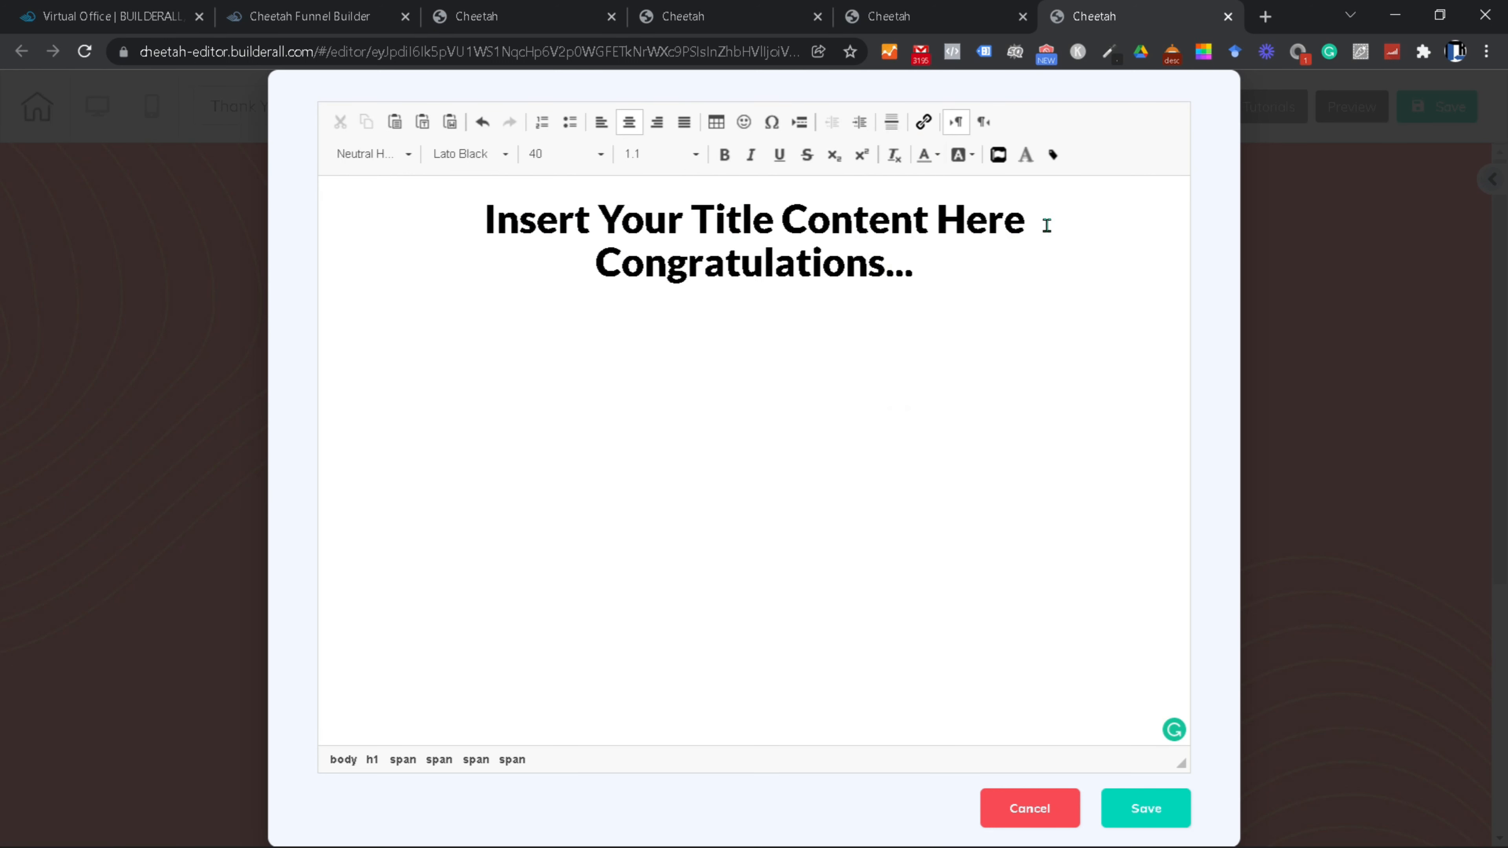
# Step: Replace the placeholder title lines with the heading 'Congratulations! You're in.'
pyautogui.moveTo(1046, 225); pyautogui.dragTo(484, 221)
pyautogui.press('BackSpace')
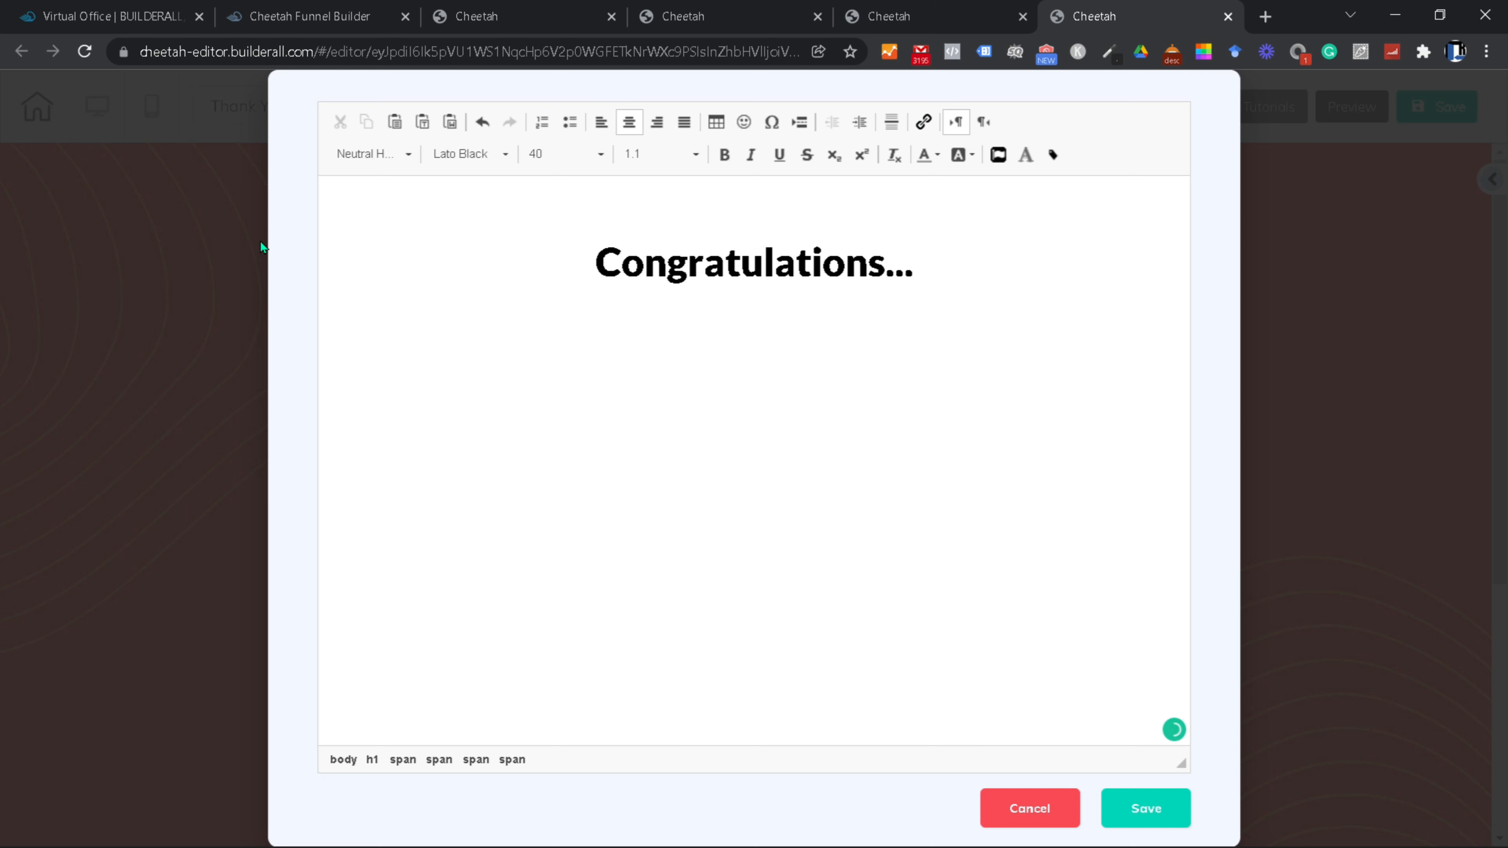
pyautogui.click(586, 270)
pyautogui.press('BackSpace')
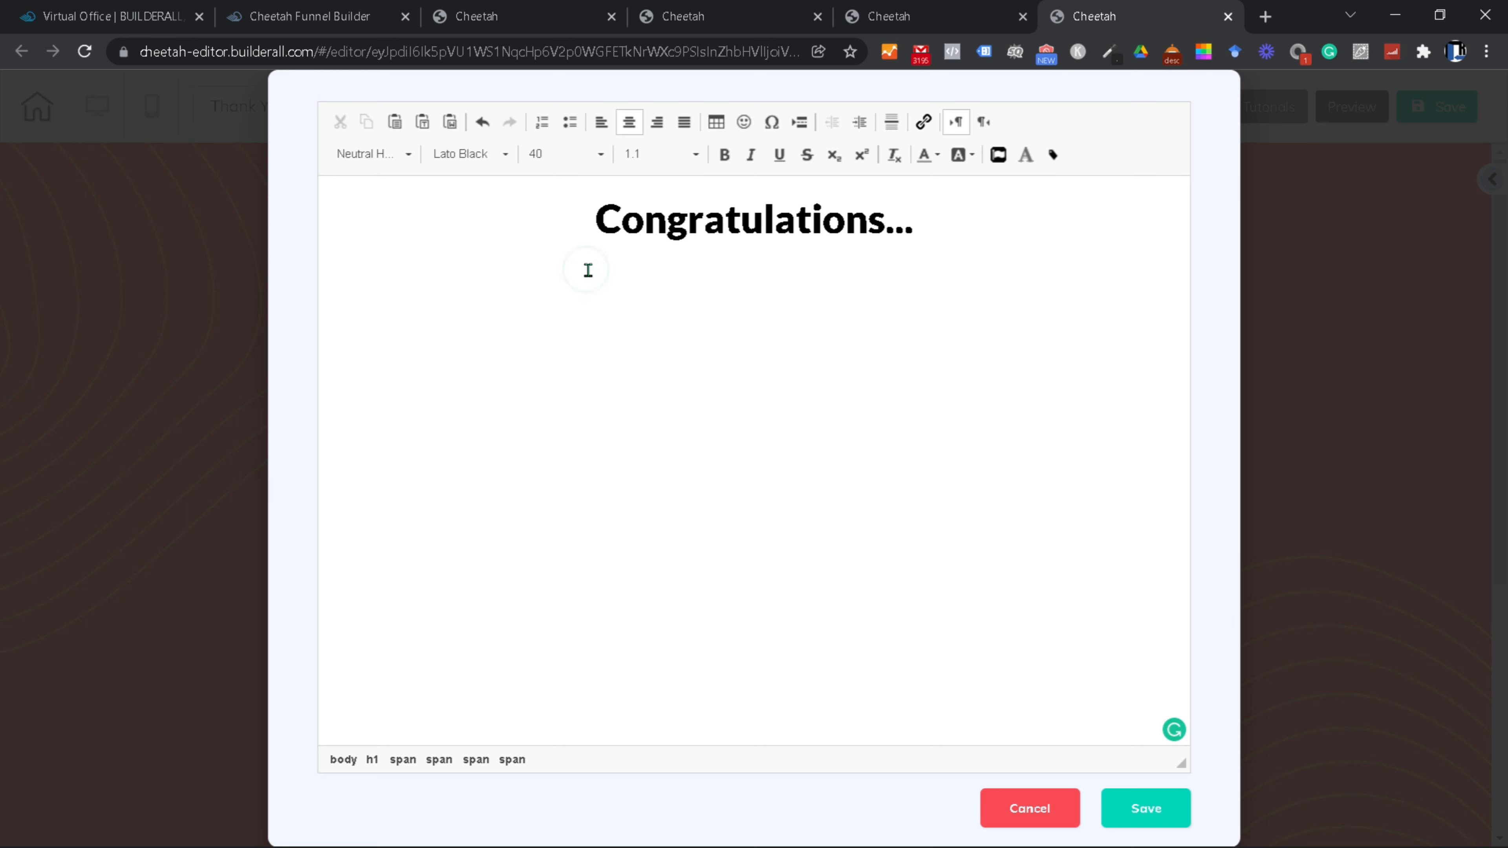
pyautogui.press('BackSpace')
pyautogui.press('BackSpace')
pyautogui.press('BackSpace')
pyautogui.write('! Y')
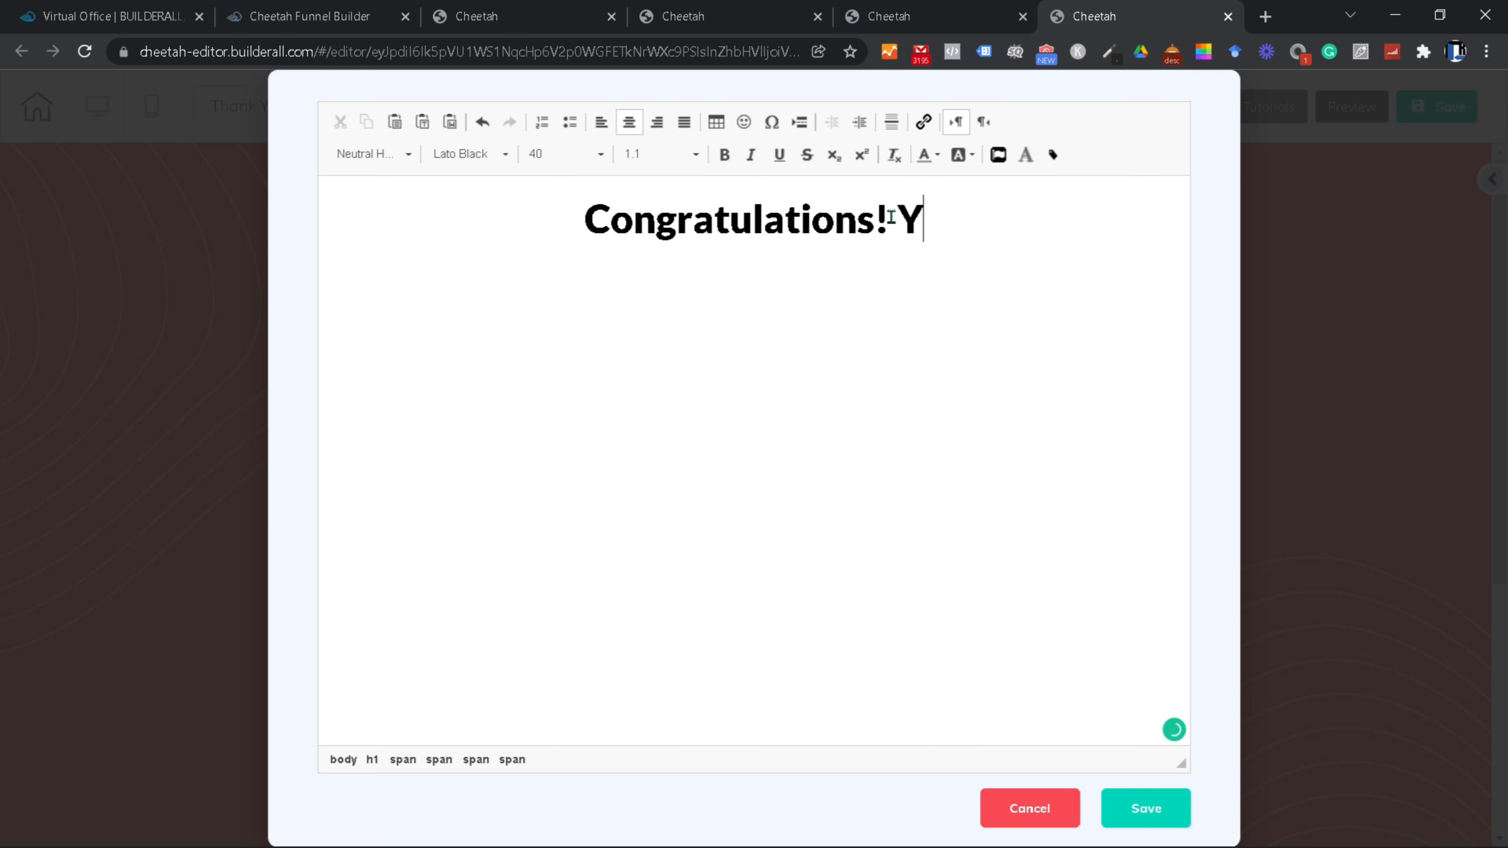
pyautogui.write("ou're in.")
# Step: Set the whole heading to Arial Black in white and save the text edit
pyautogui.hotkey('ctrl', 'a')
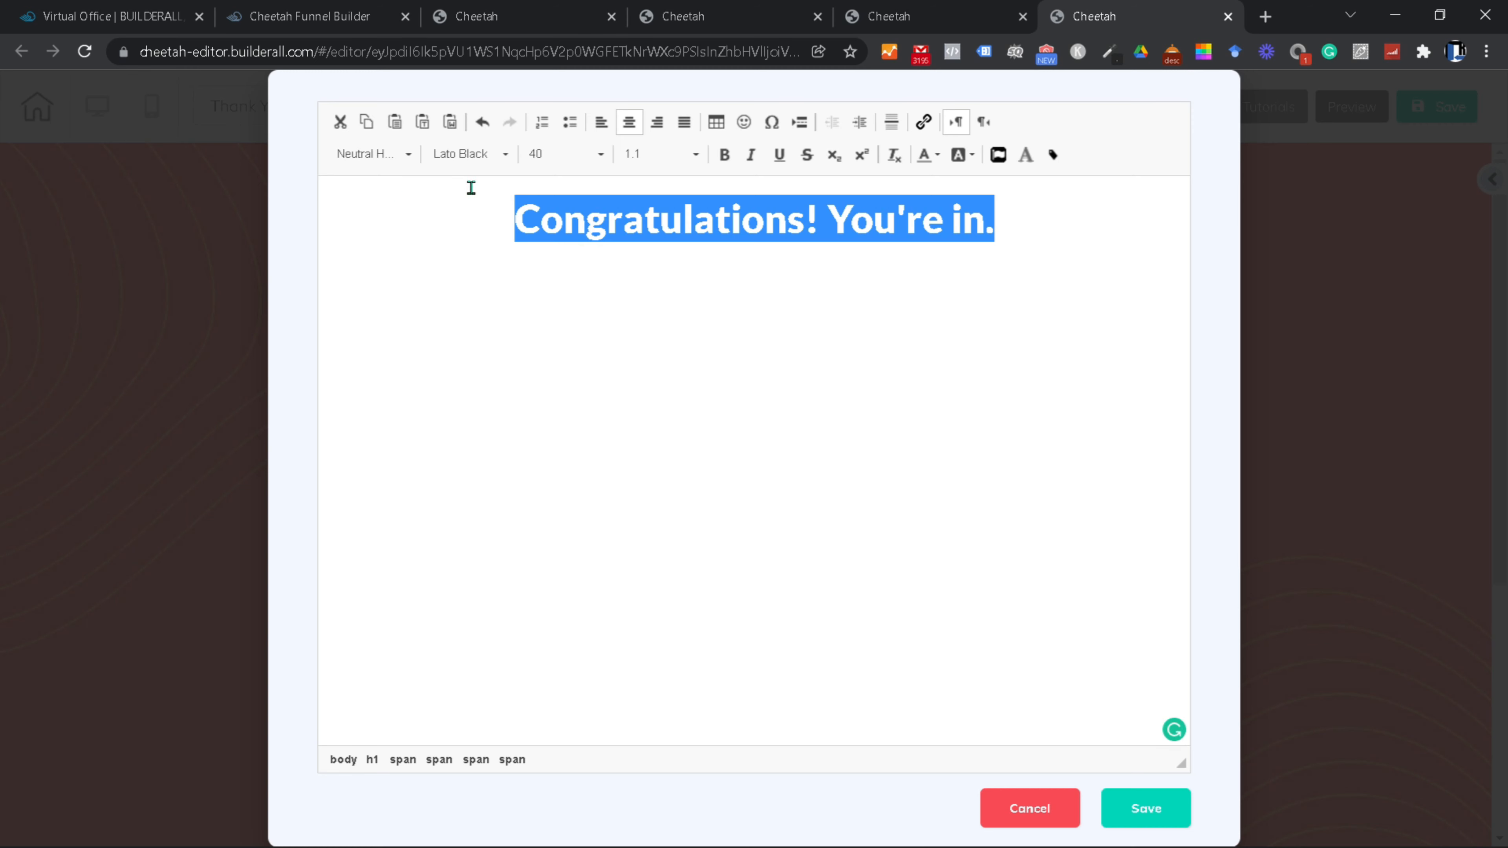
pyautogui.click(468, 154)
pyautogui.scroll(-2, 510, 211)
pyautogui.click(509, 211)
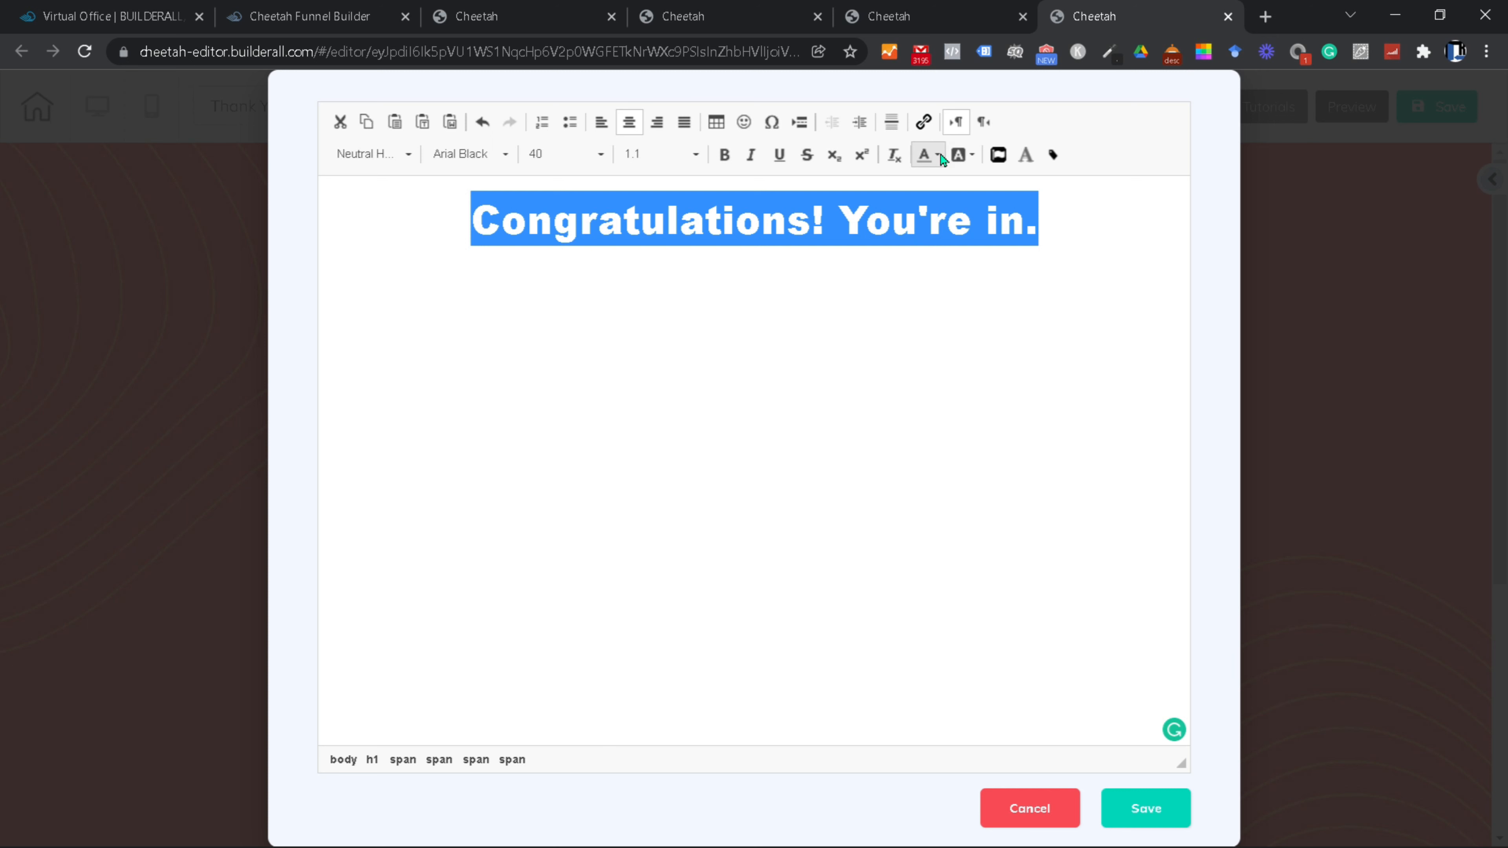
pyautogui.click(926, 157)
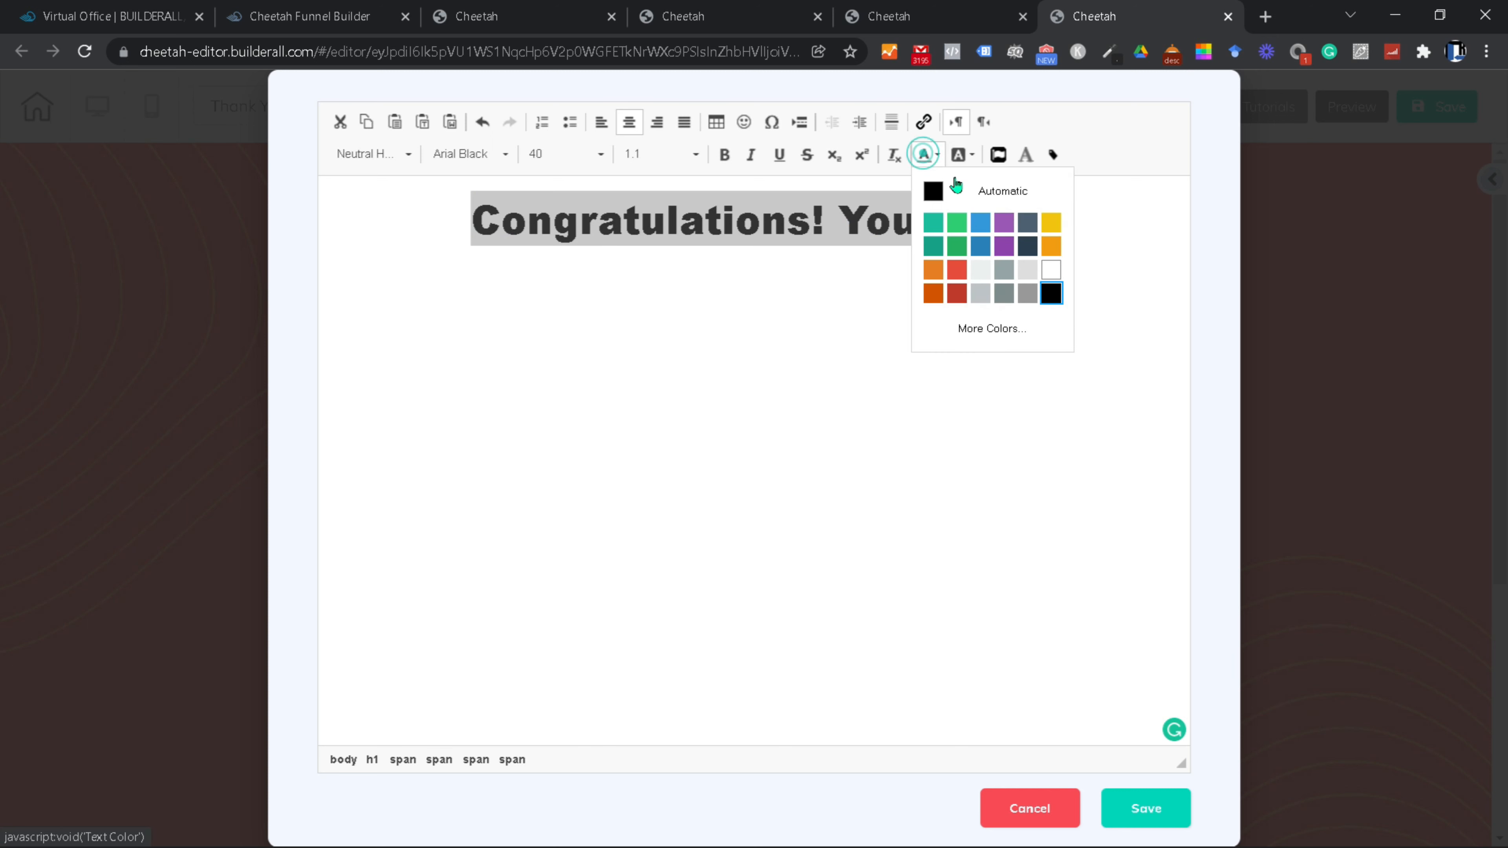
pyautogui.click(1051, 274)
pyautogui.click(899, 444)
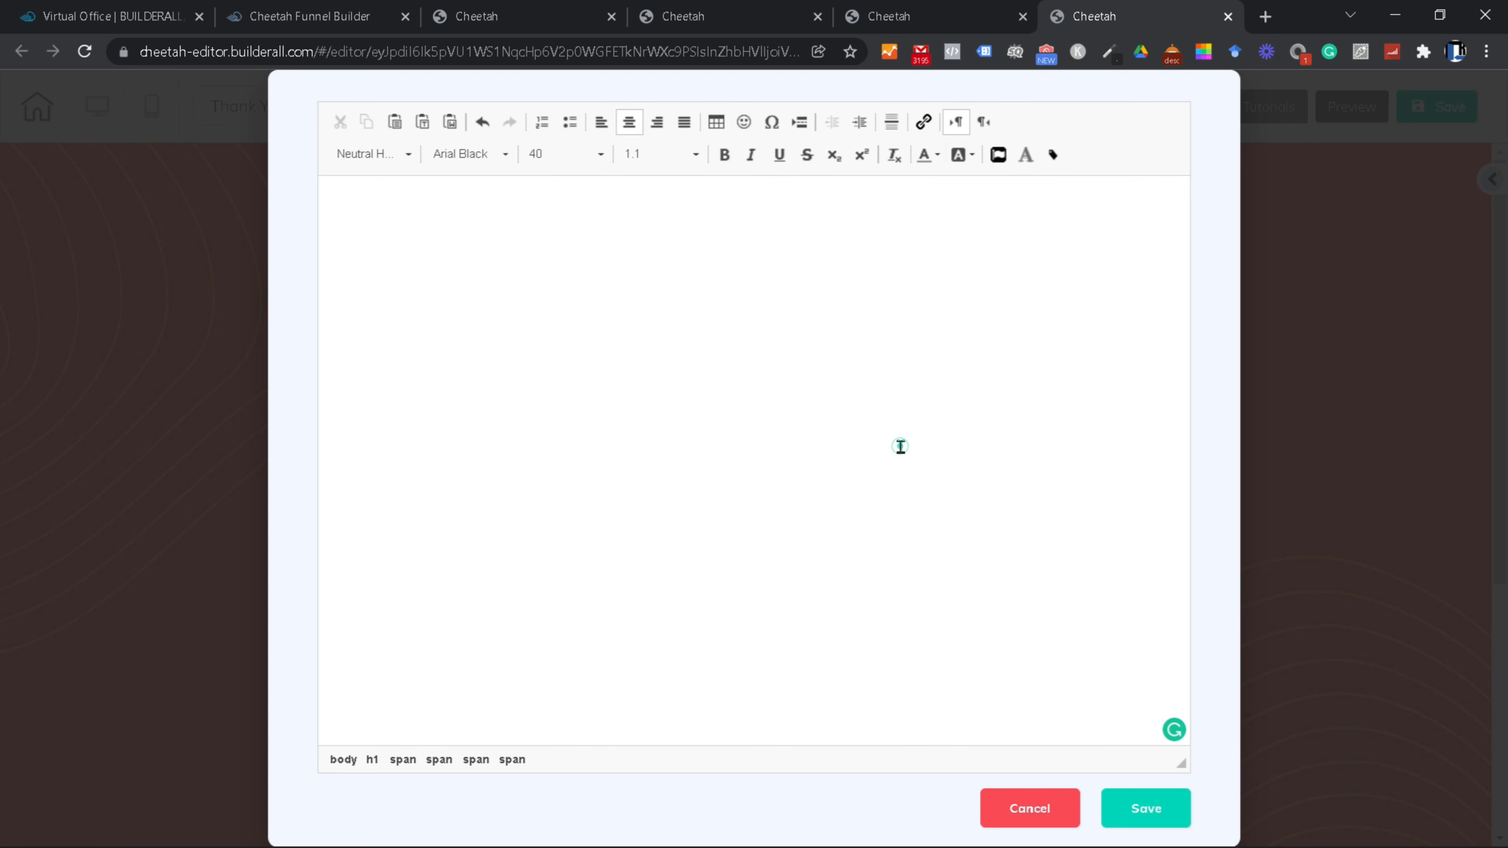
pyautogui.click(1162, 812)
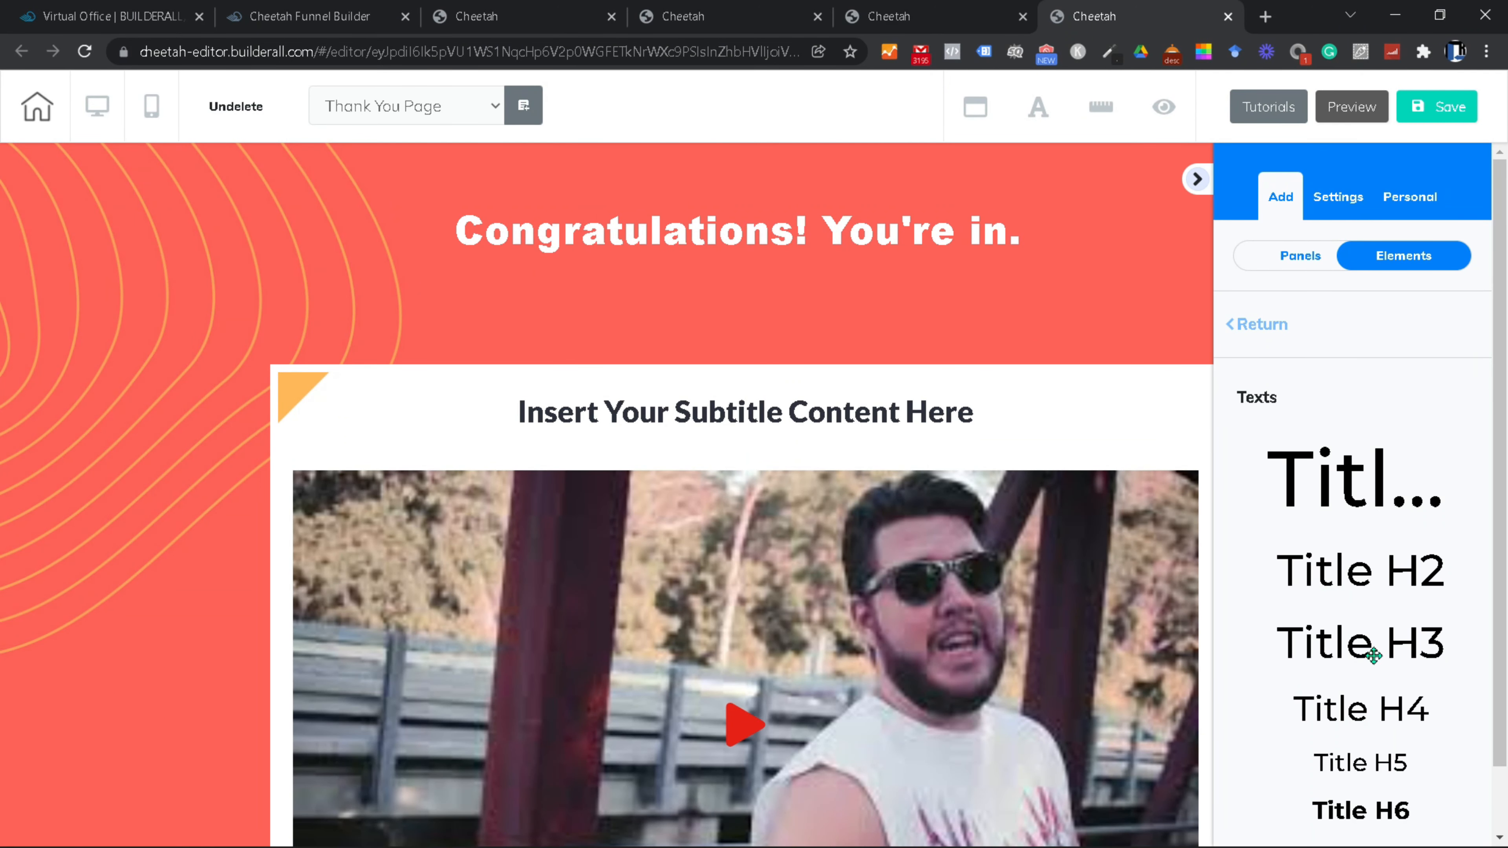
# Step: Add a heading 'Watch The Video Below' under the headline, in Arial Black at Heading 4
pyautogui.moveTo(1373, 655); pyautogui.dragTo(737, 290)
pyautogui.doubleClick(793, 284)
pyautogui.write('Watch The Video B')
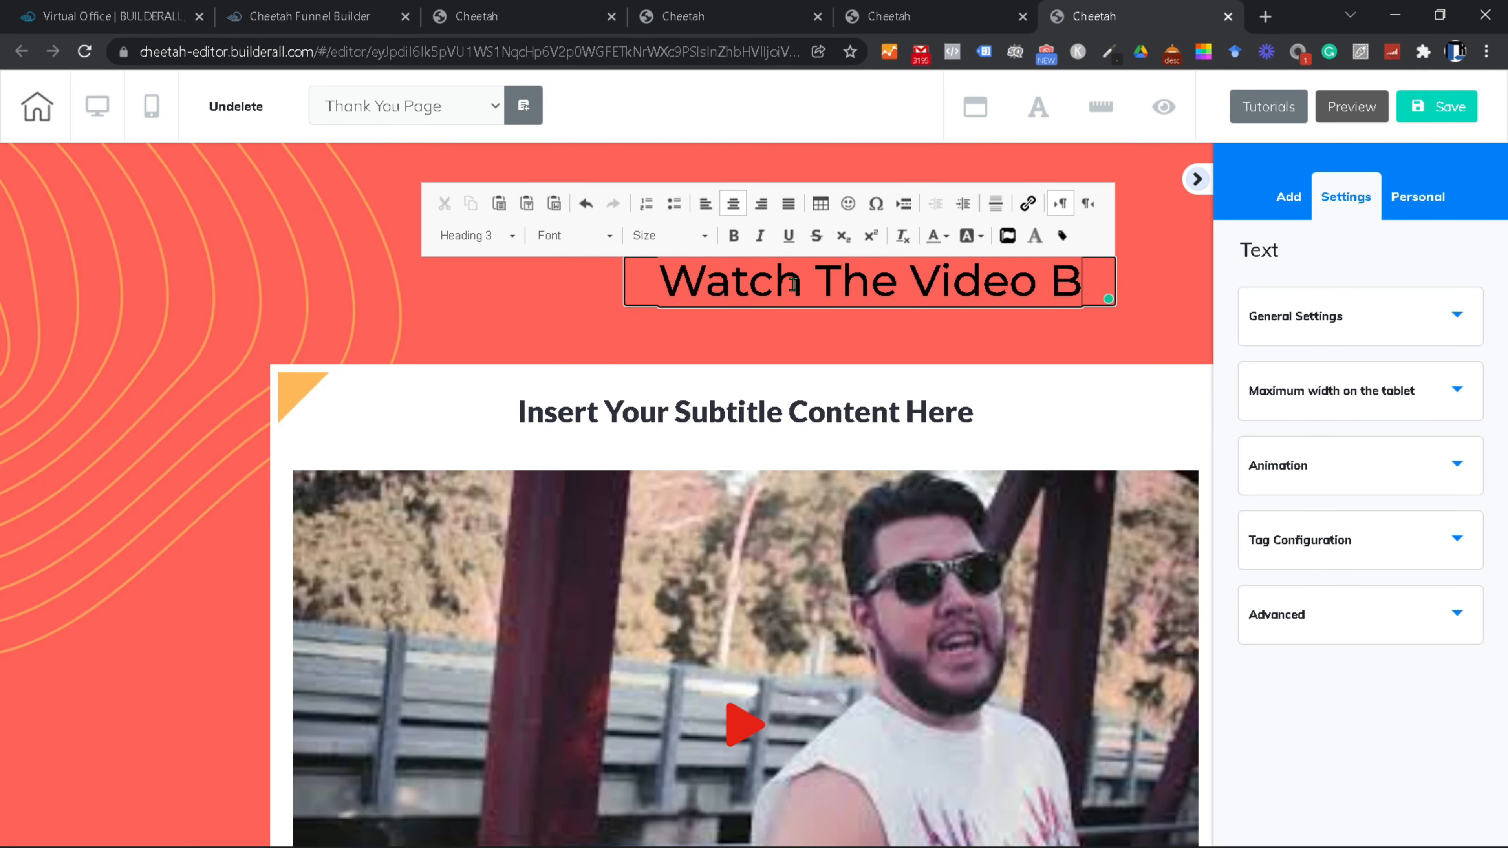
pyautogui.write('elow')
pyautogui.click(575, 236)
pyautogui.click(585, 327)
pyautogui.moveTo(972, 326); pyautogui.dragTo(549, 229)
pyautogui.click(477, 236)
pyautogui.click(489, 380)
pyautogui.click(926, 327)
# Step: Shift the 'Watch The Video Below' heading to the right and deselect it
pyautogui.moveTo(796, 291); pyautogui.dragTo(900, 290)
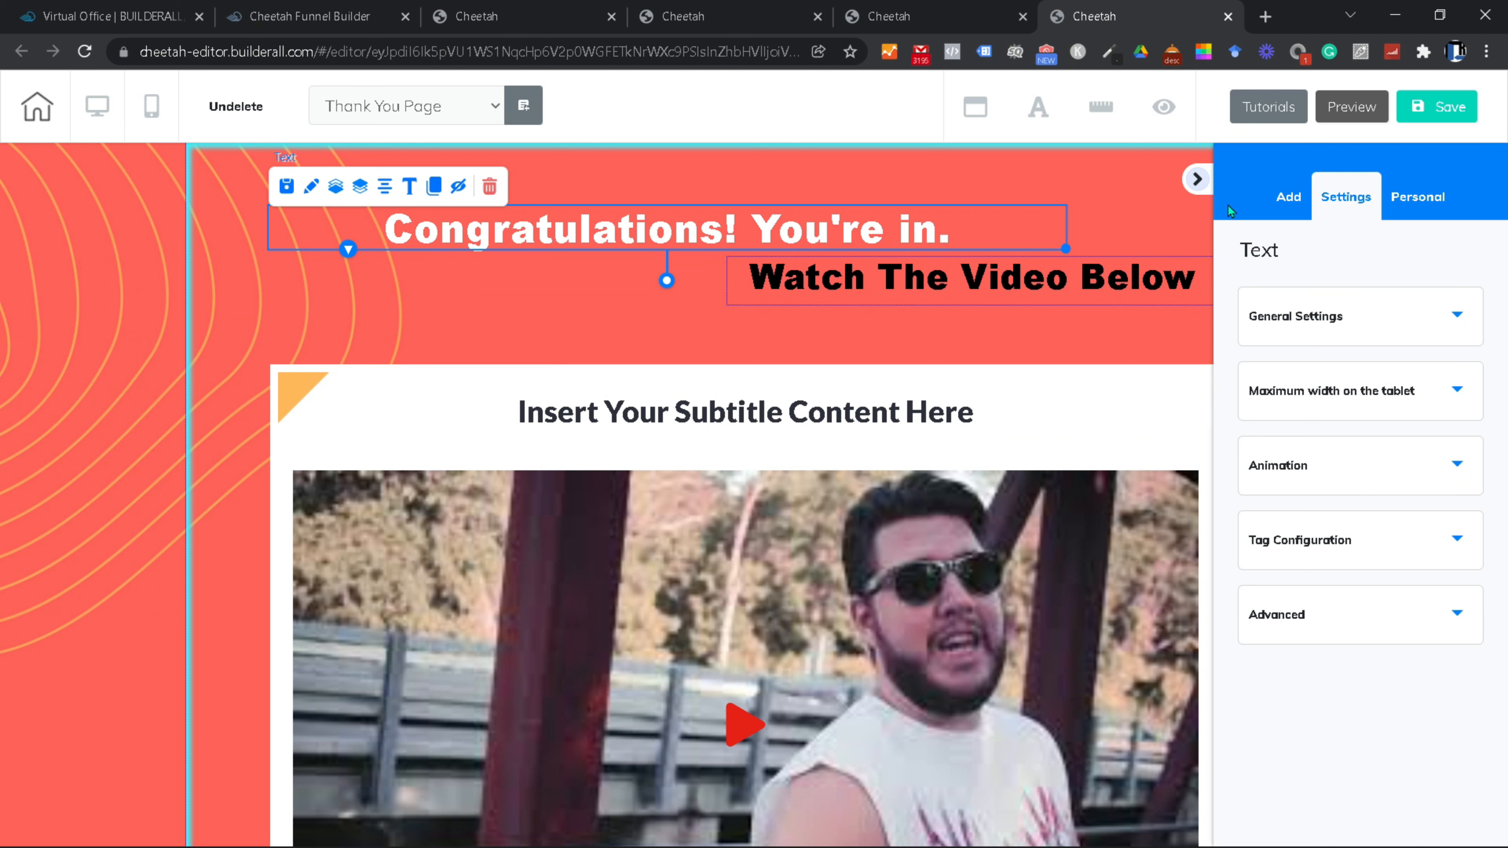
pyautogui.click(1197, 179)
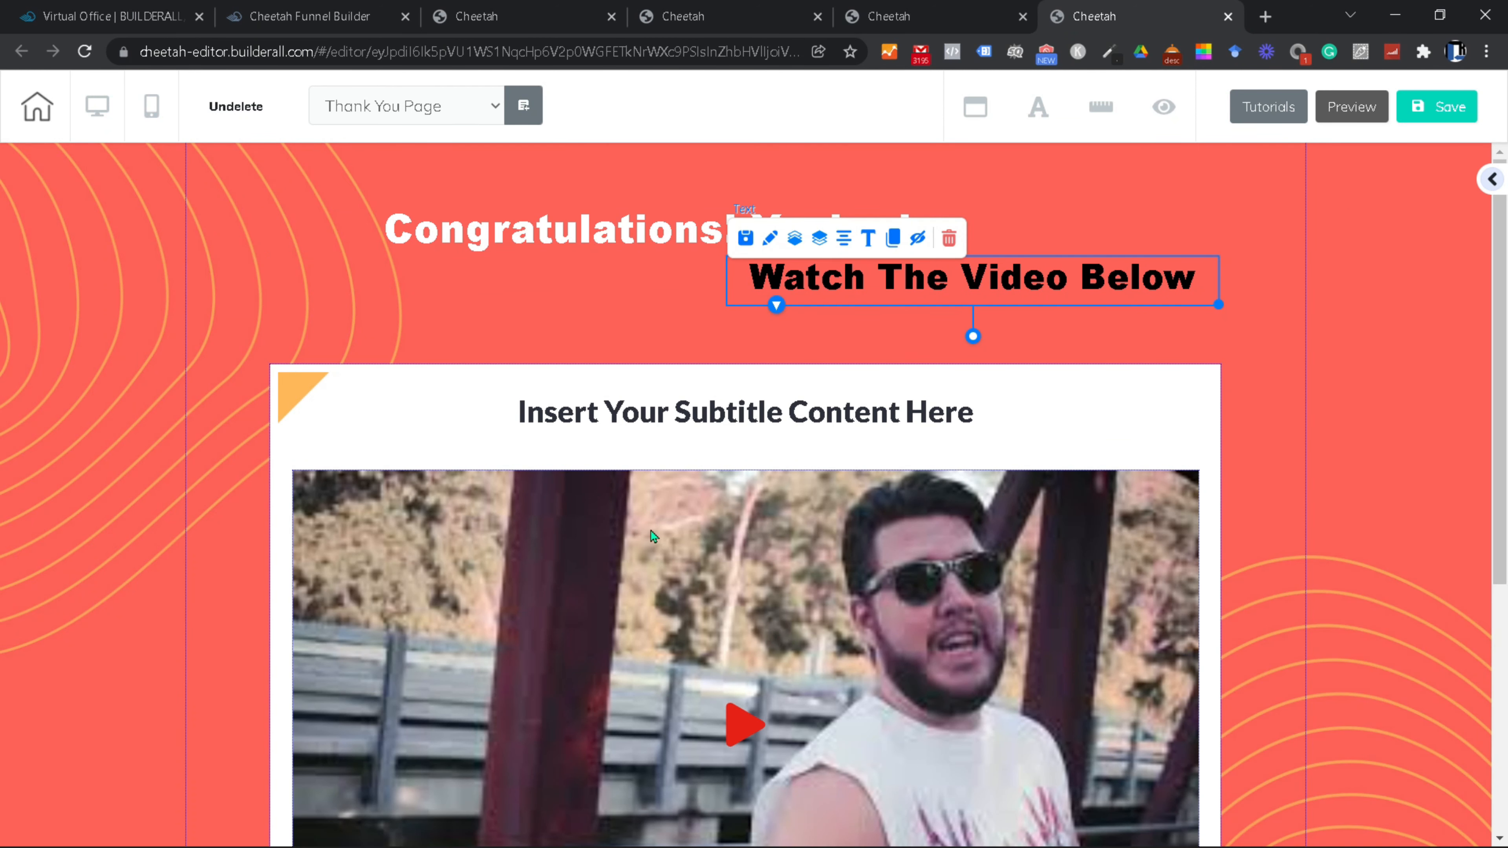
pyautogui.click(552, 356)
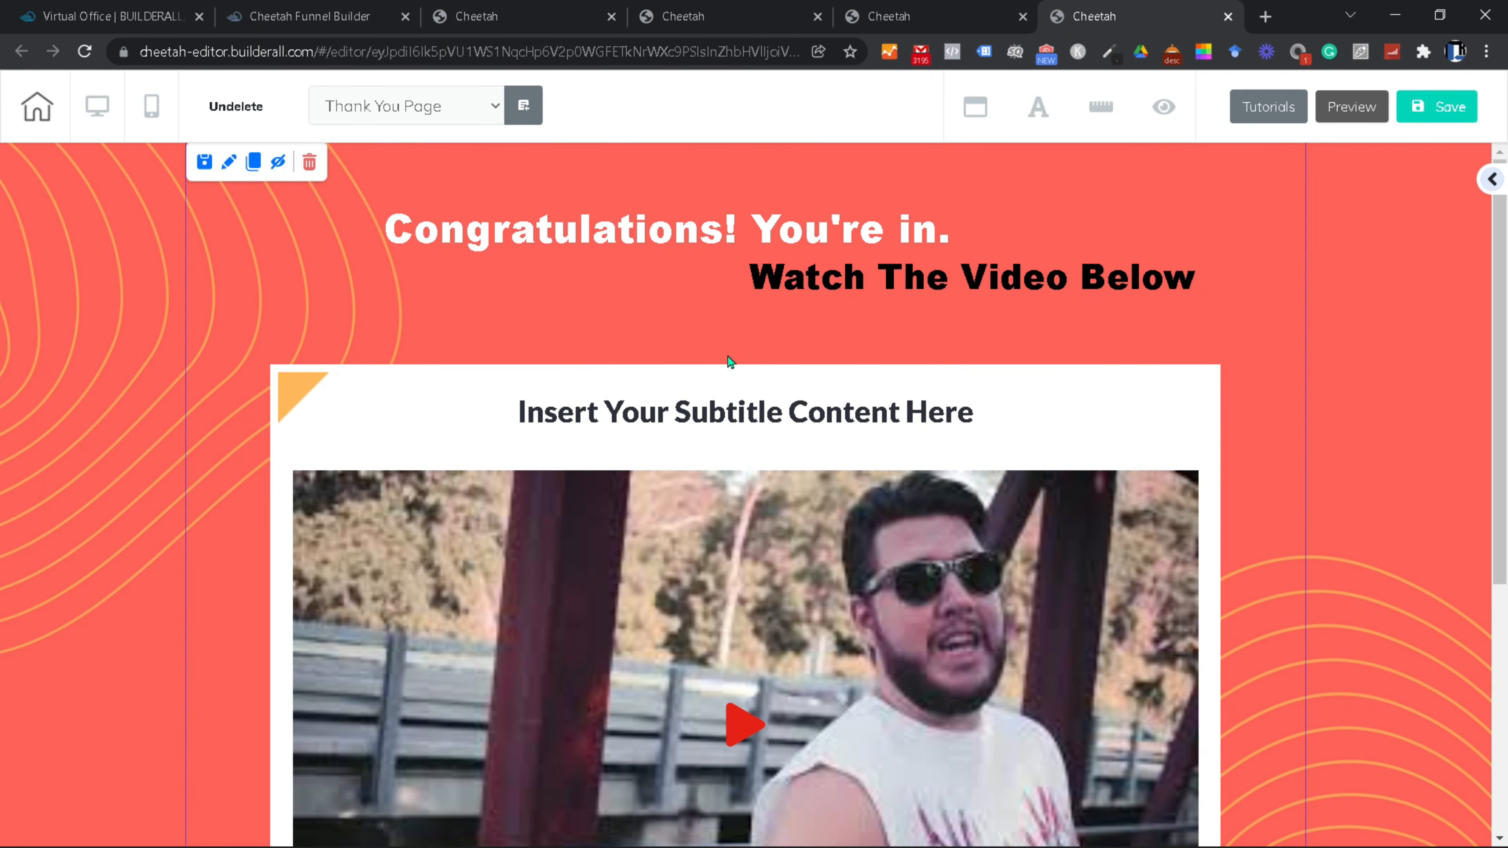
pyautogui.scroll(-6, 731, 361)
pyautogui.scroll(3, 677, 374)
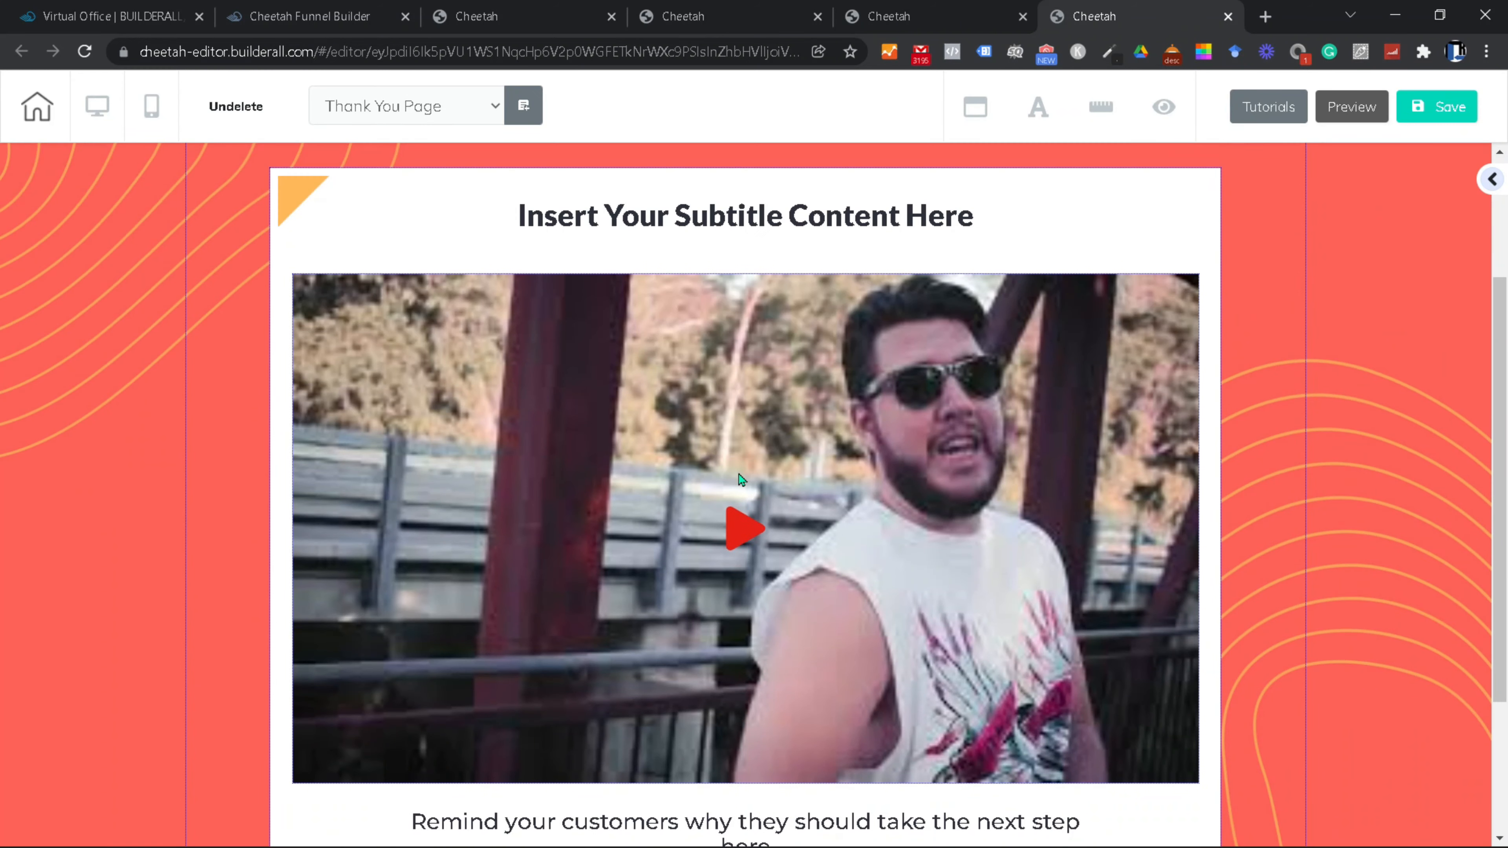
pyautogui.click(612, 360)
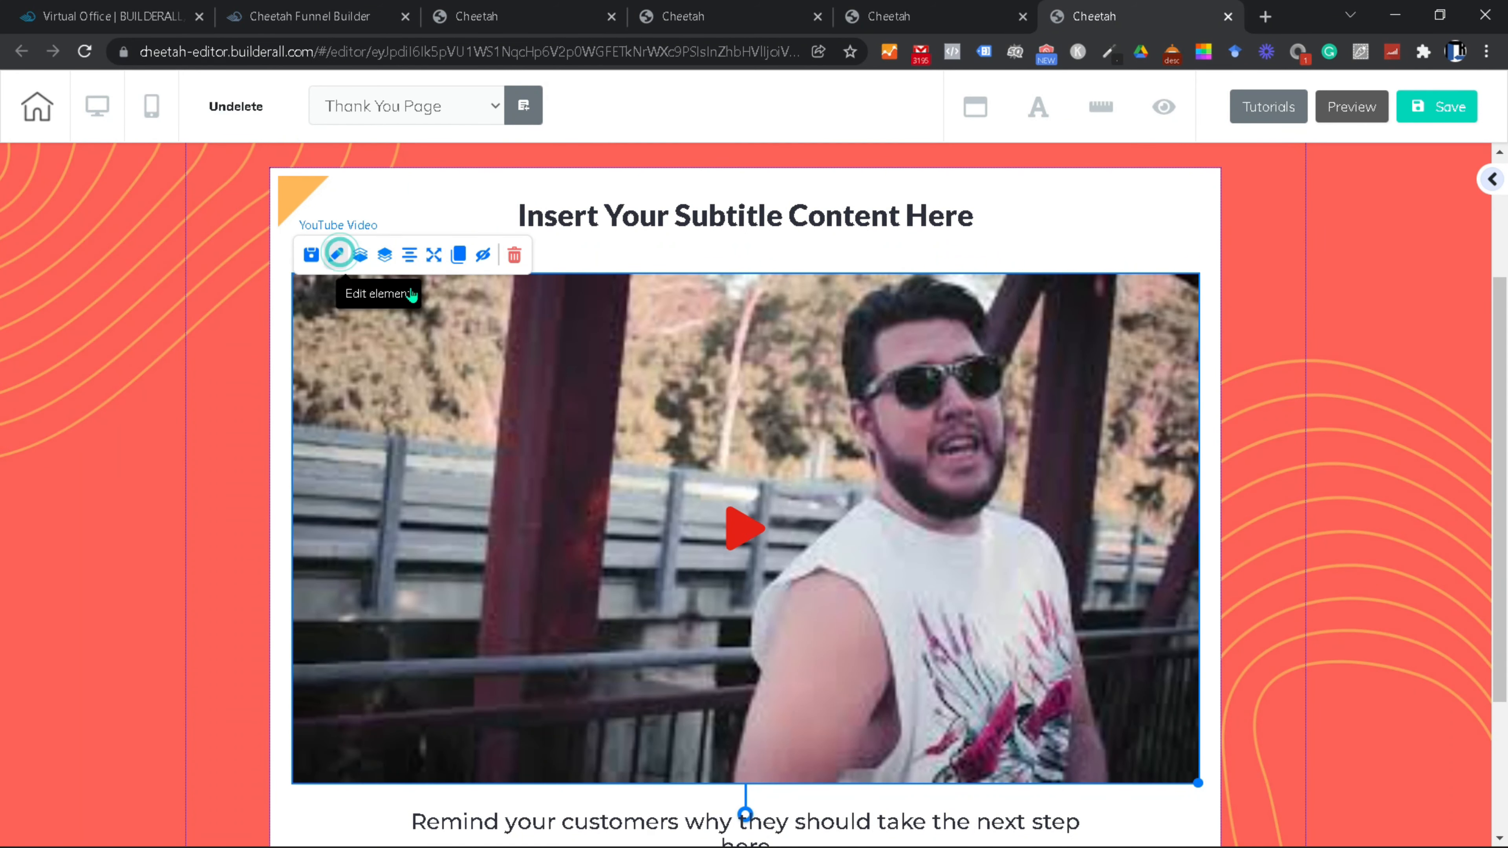
pyautogui.click(336, 255)
pyautogui.moveTo(1061, 329); pyautogui.dragTo(1072, 178)
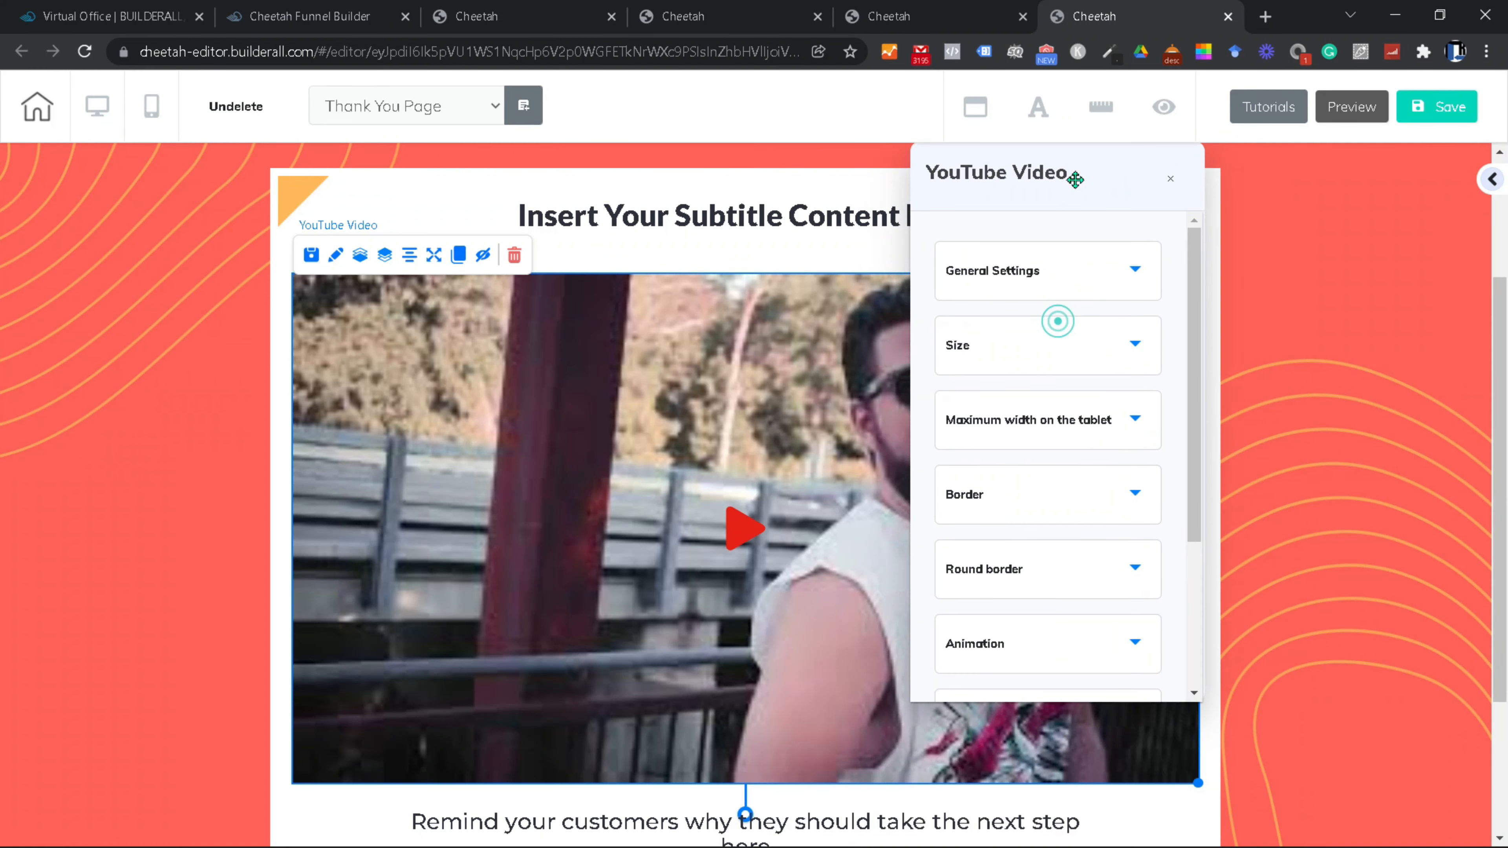
pyautogui.click(1140, 277)
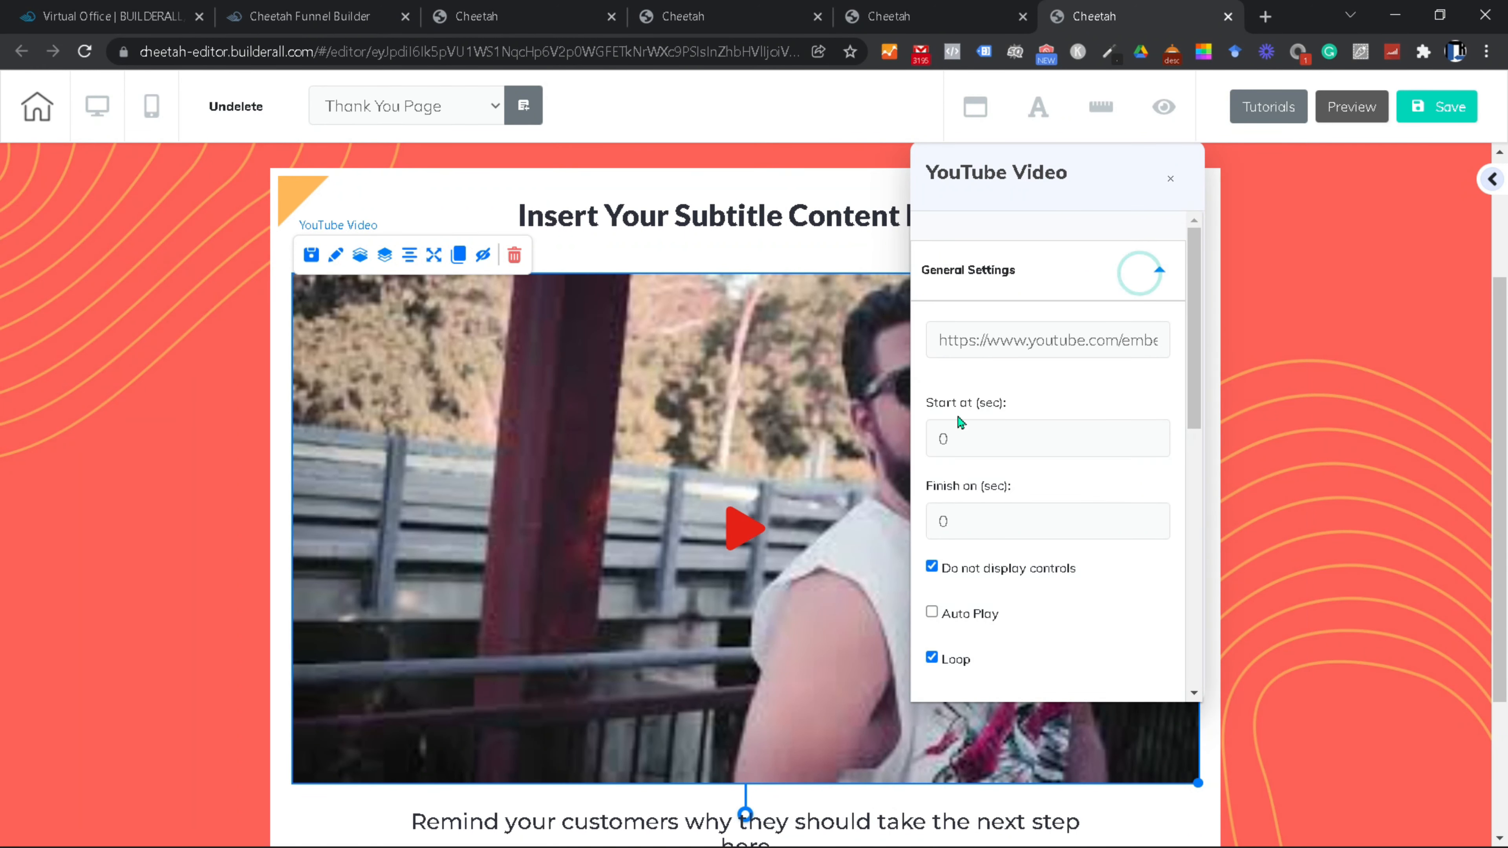
pyautogui.doubleClick(1034, 341)
pyautogui.click(947, 340)
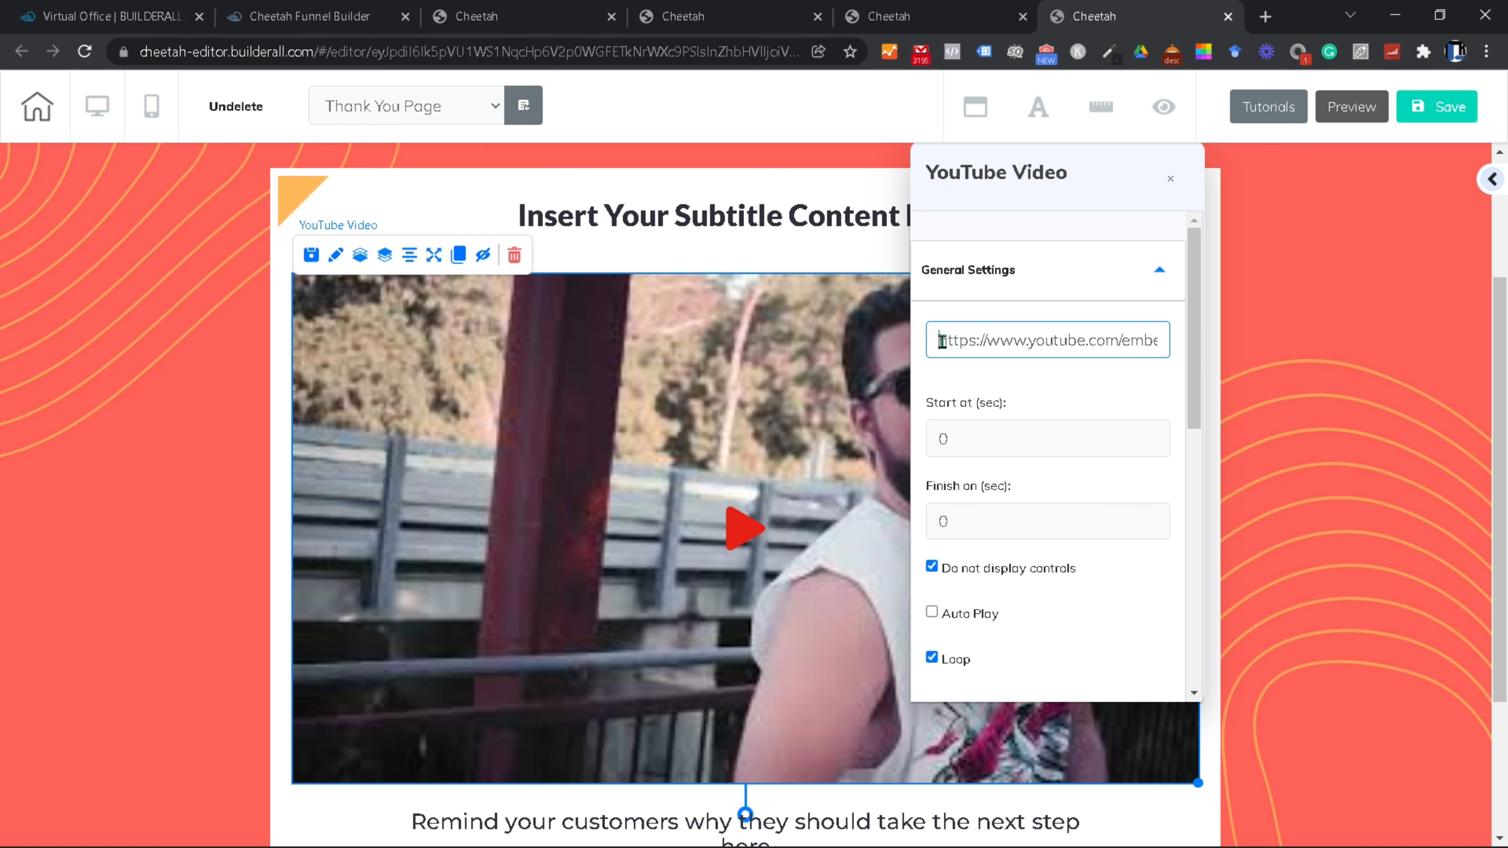
pyautogui.moveTo(948, 339); pyautogui.dragTo(1247, 369)
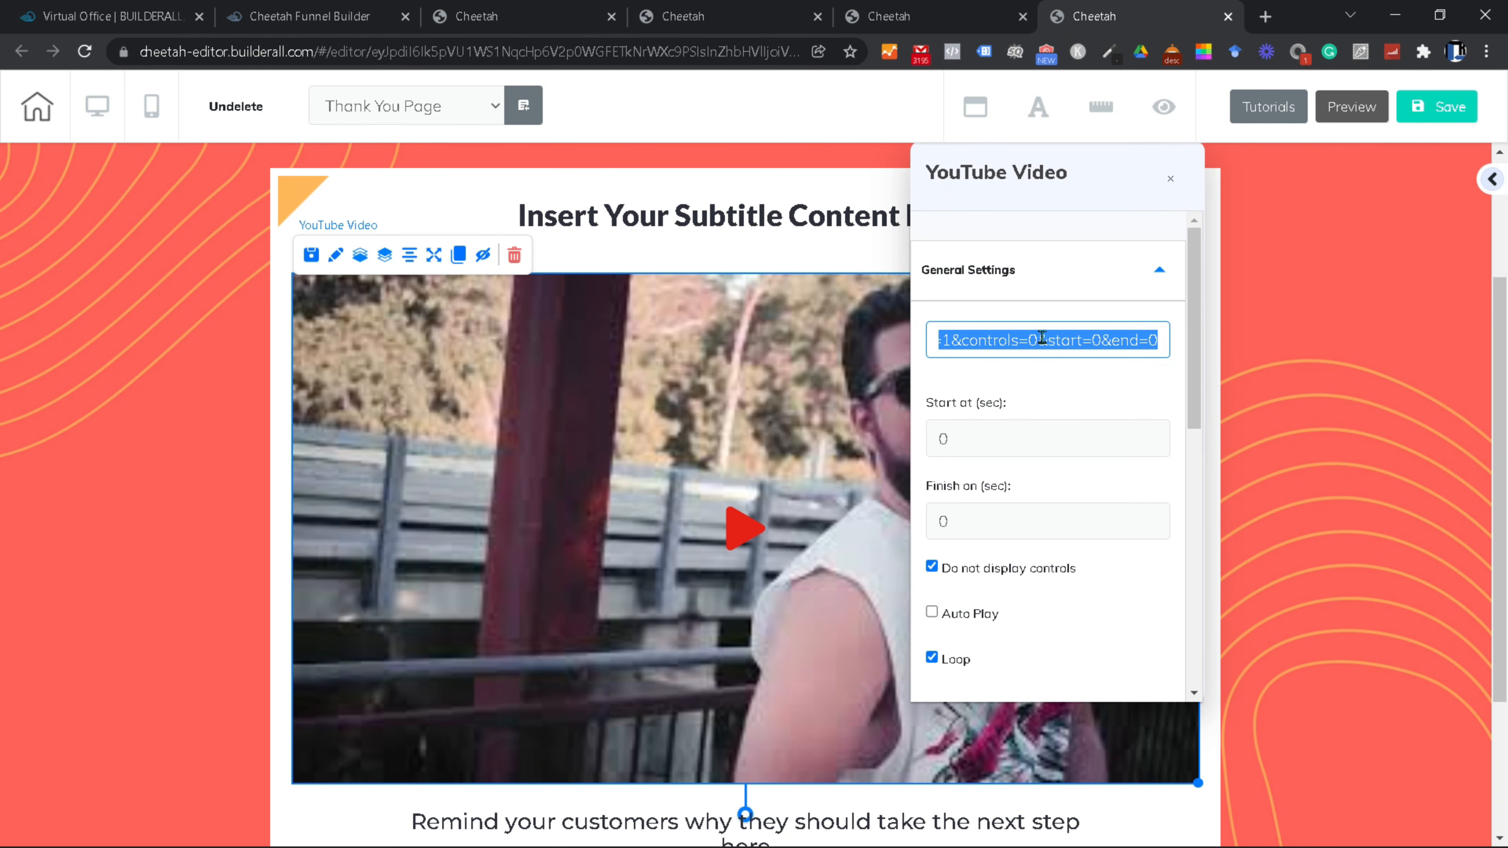
pyautogui.scroll(-2, 1059, 445)
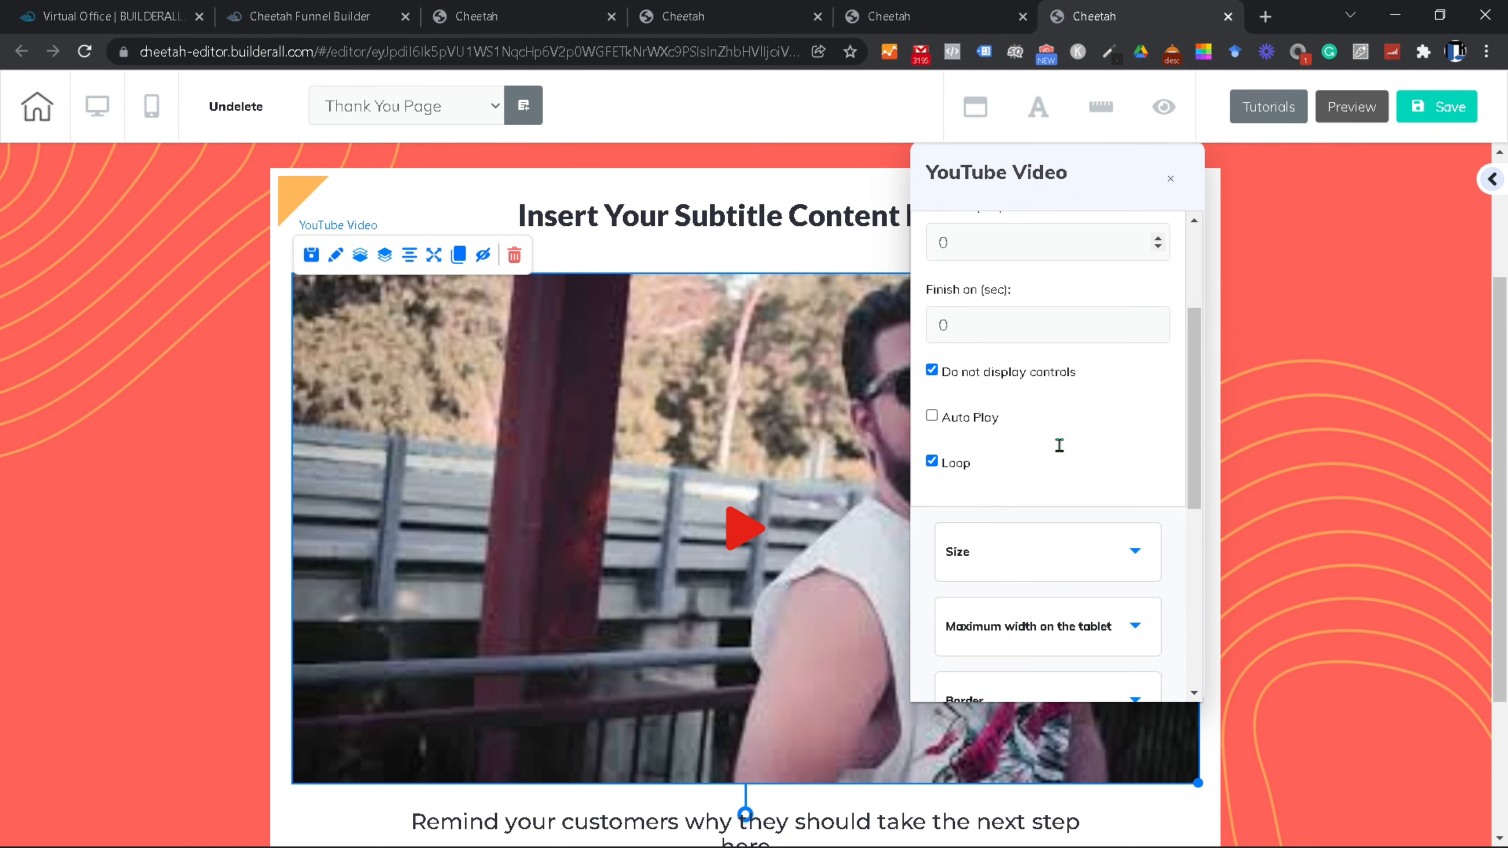
pyautogui.scroll(1, 1061, 450)
pyautogui.scroll(-1, 1061, 451)
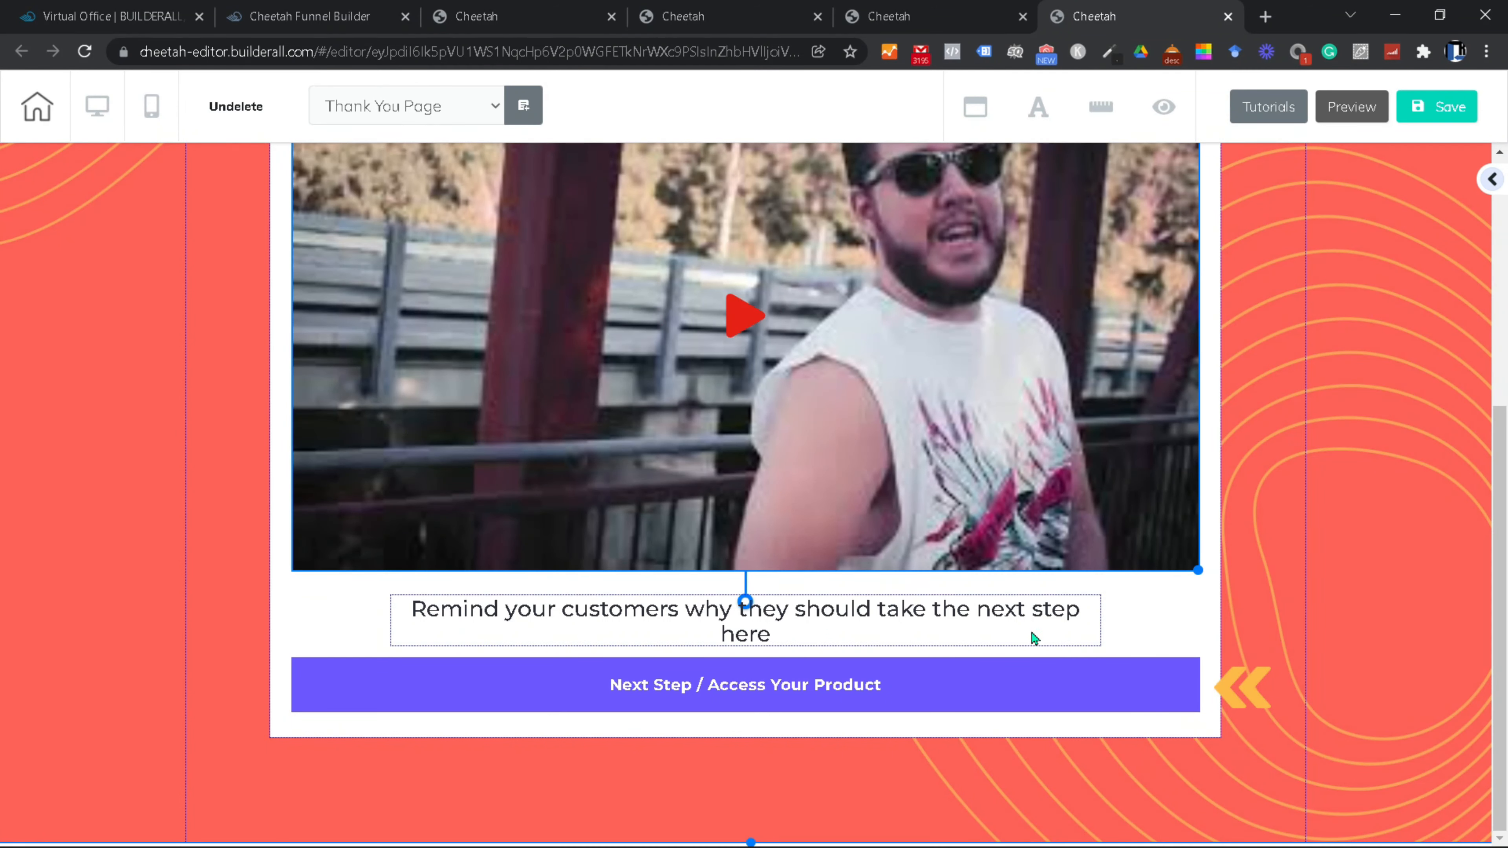
pyautogui.click(775, 685)
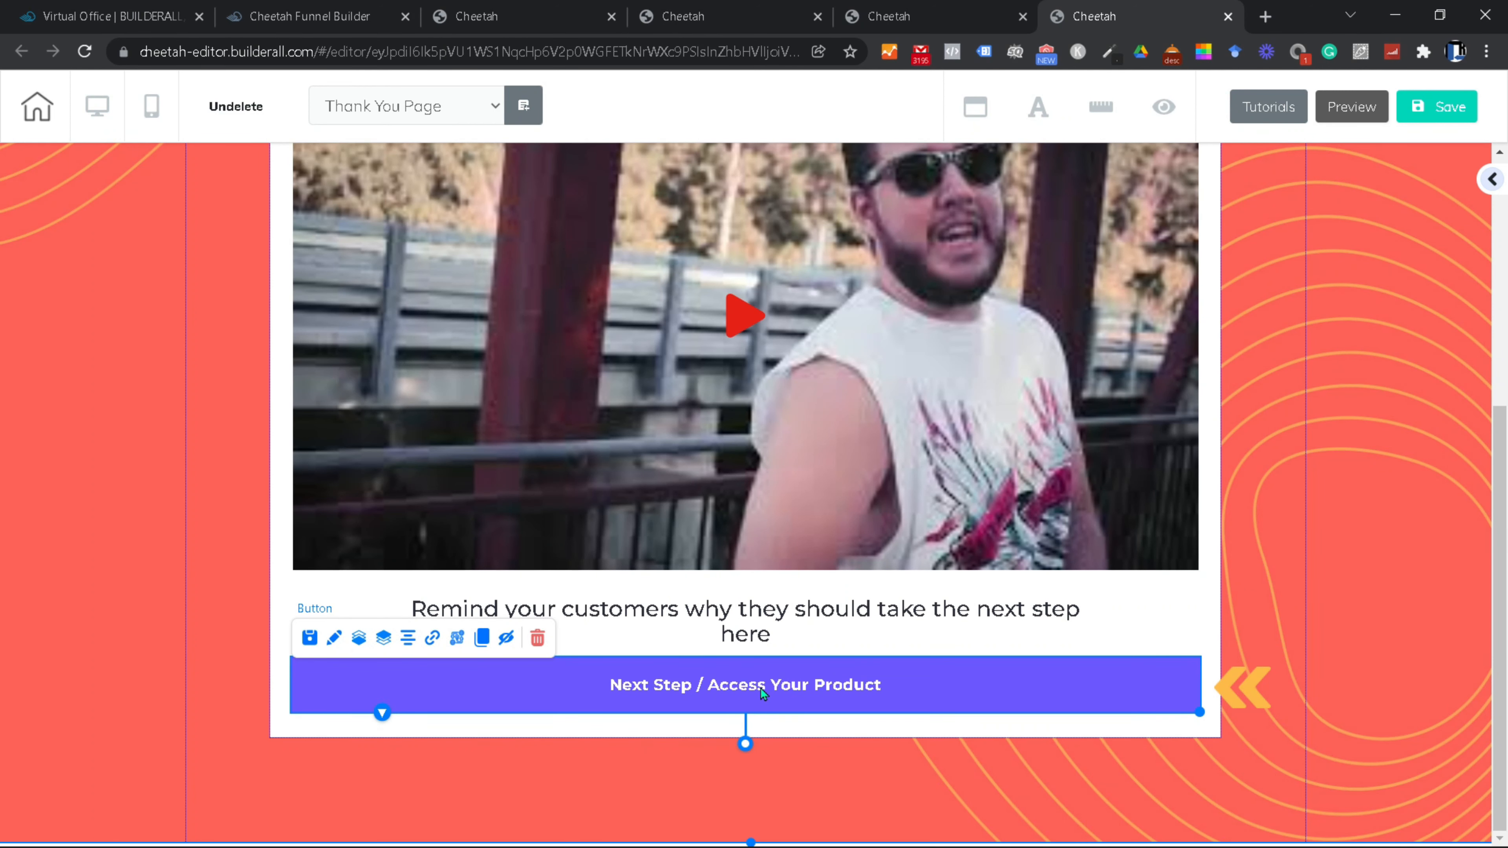
pyautogui.scroll(6, 797, 697)
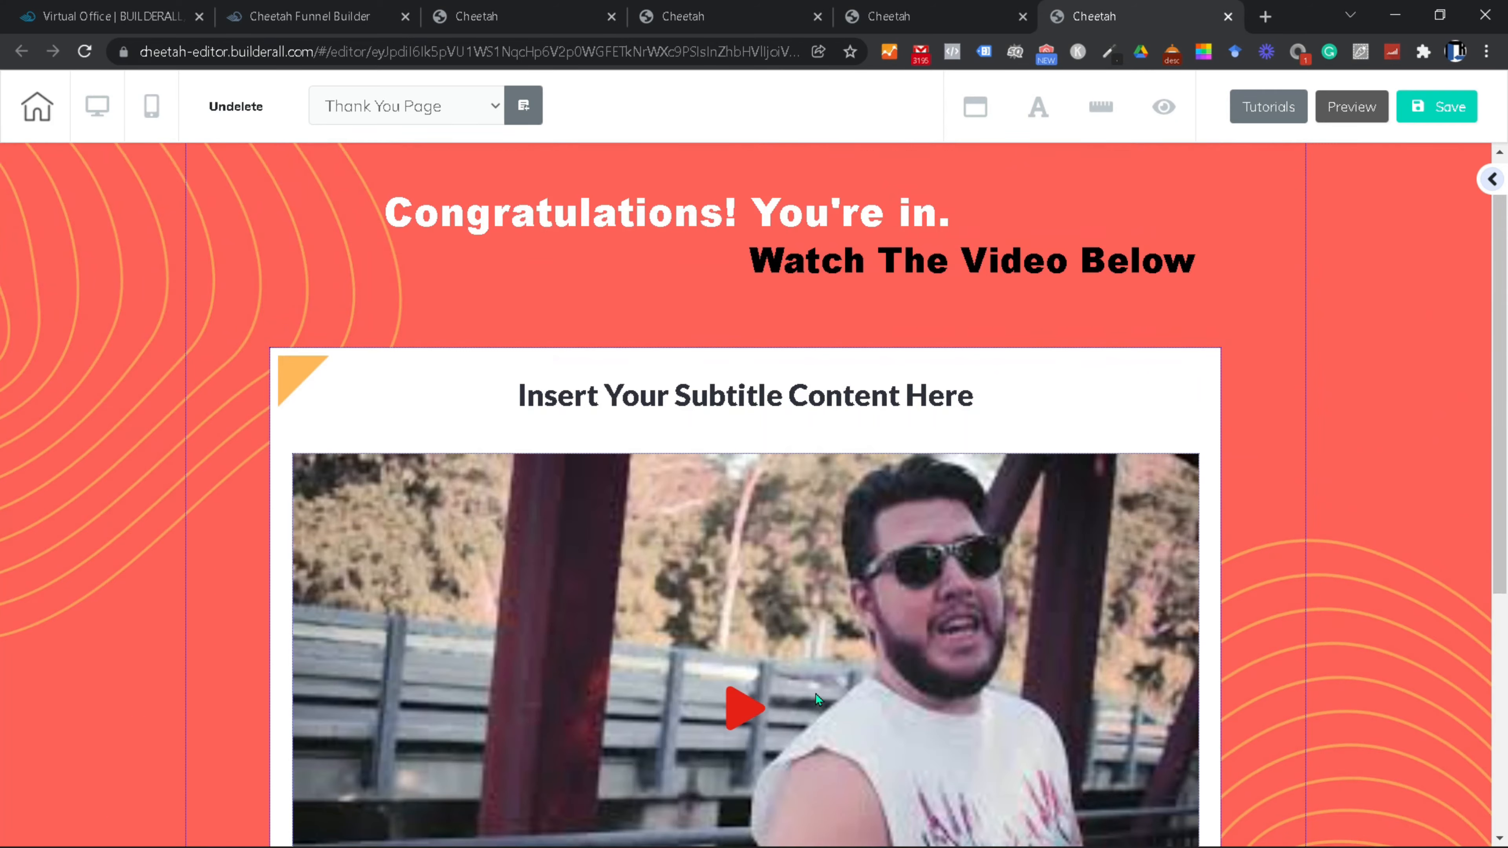
pyautogui.scroll(-5, 815, 698)
pyautogui.scroll(5, 816, 700)
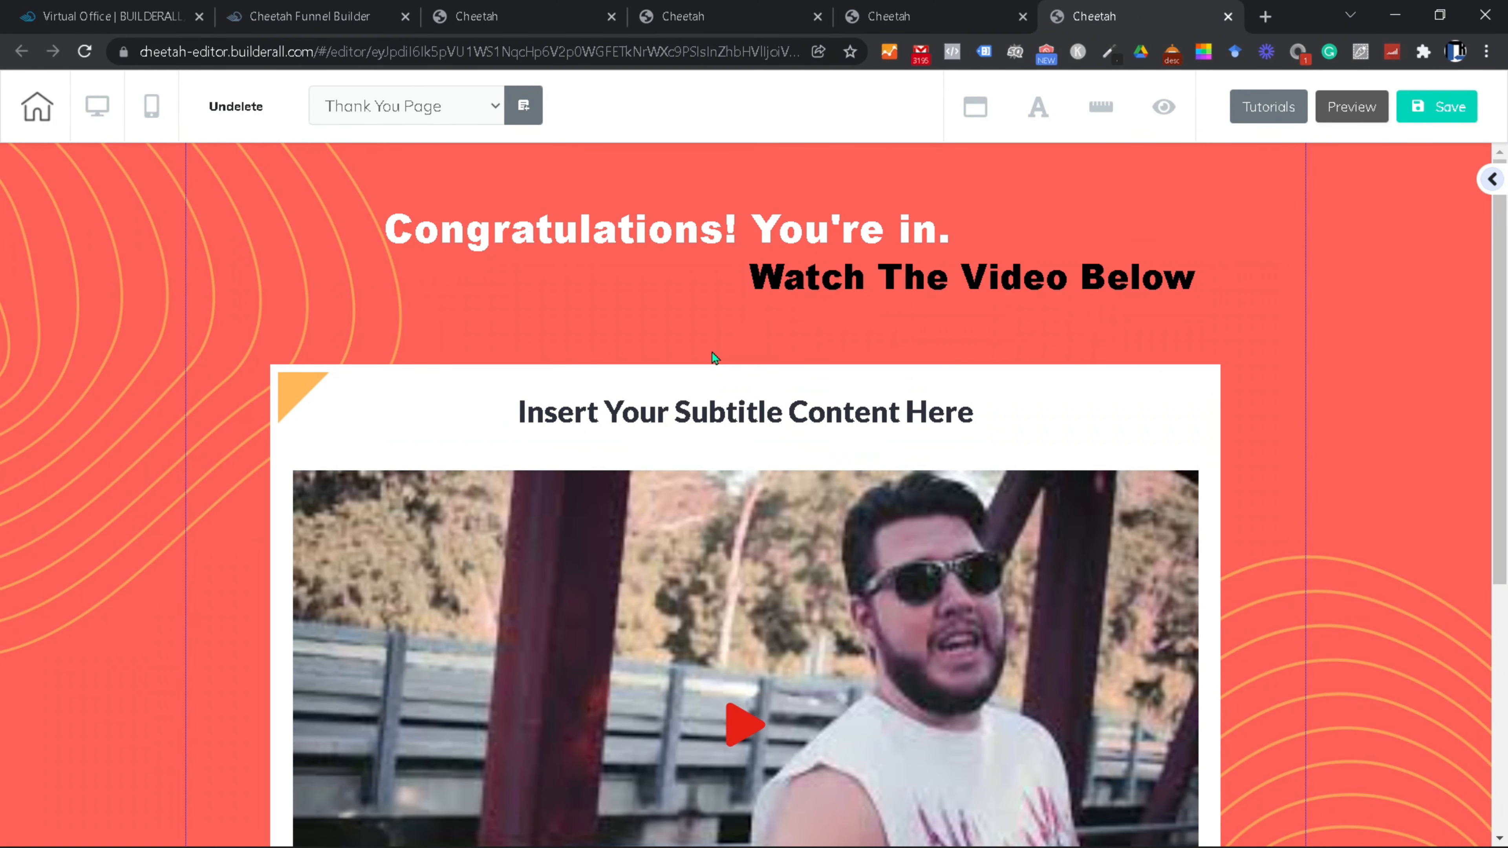
# Step: Save without publishing, move 'Watch The Video Below' up under the headline on mobile, then go Home
pyautogui.click(1432, 112)
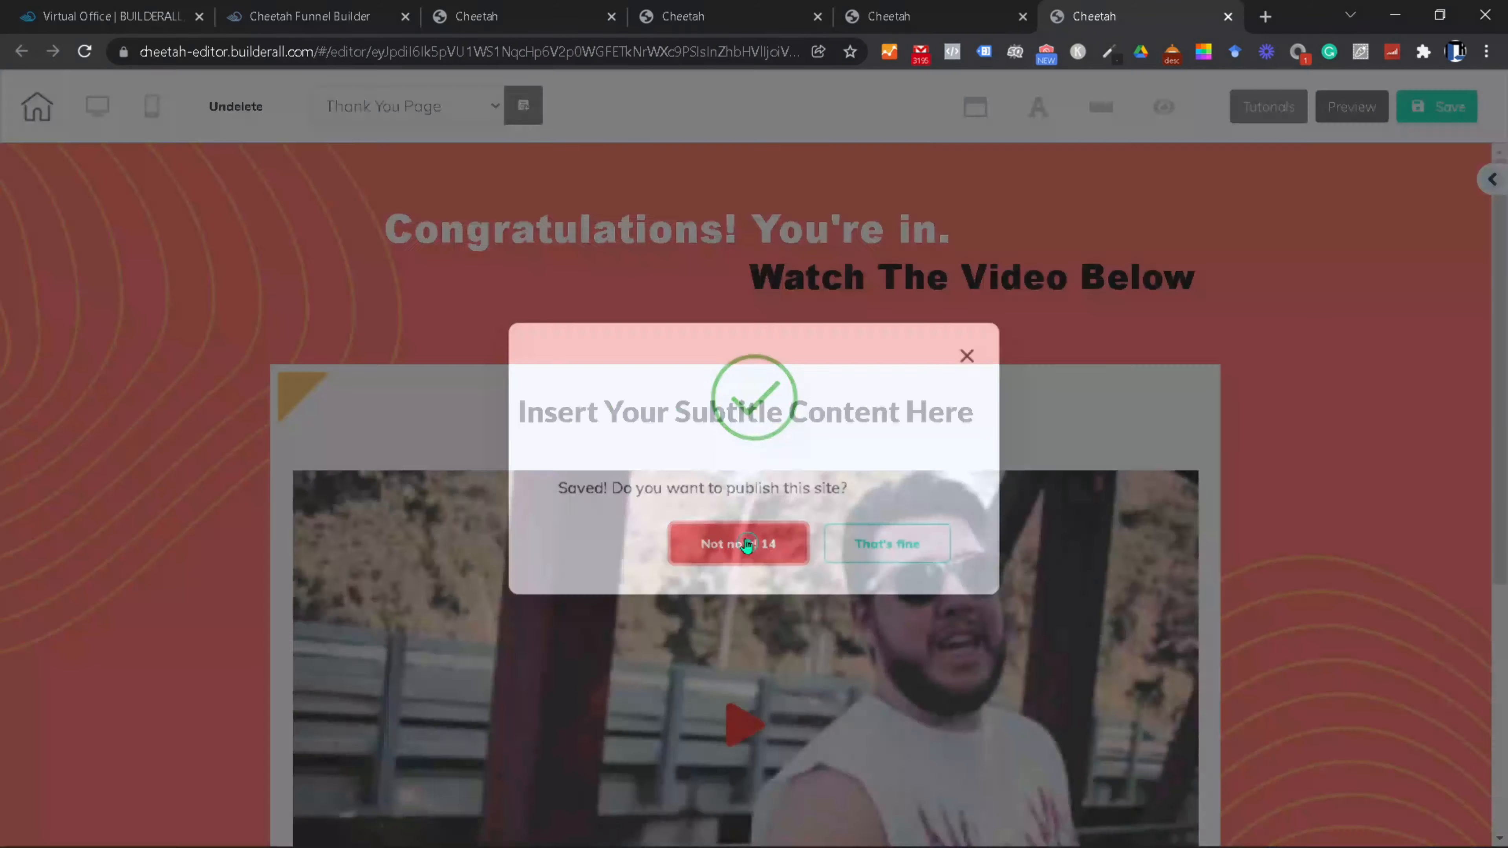
pyautogui.click(737, 544)
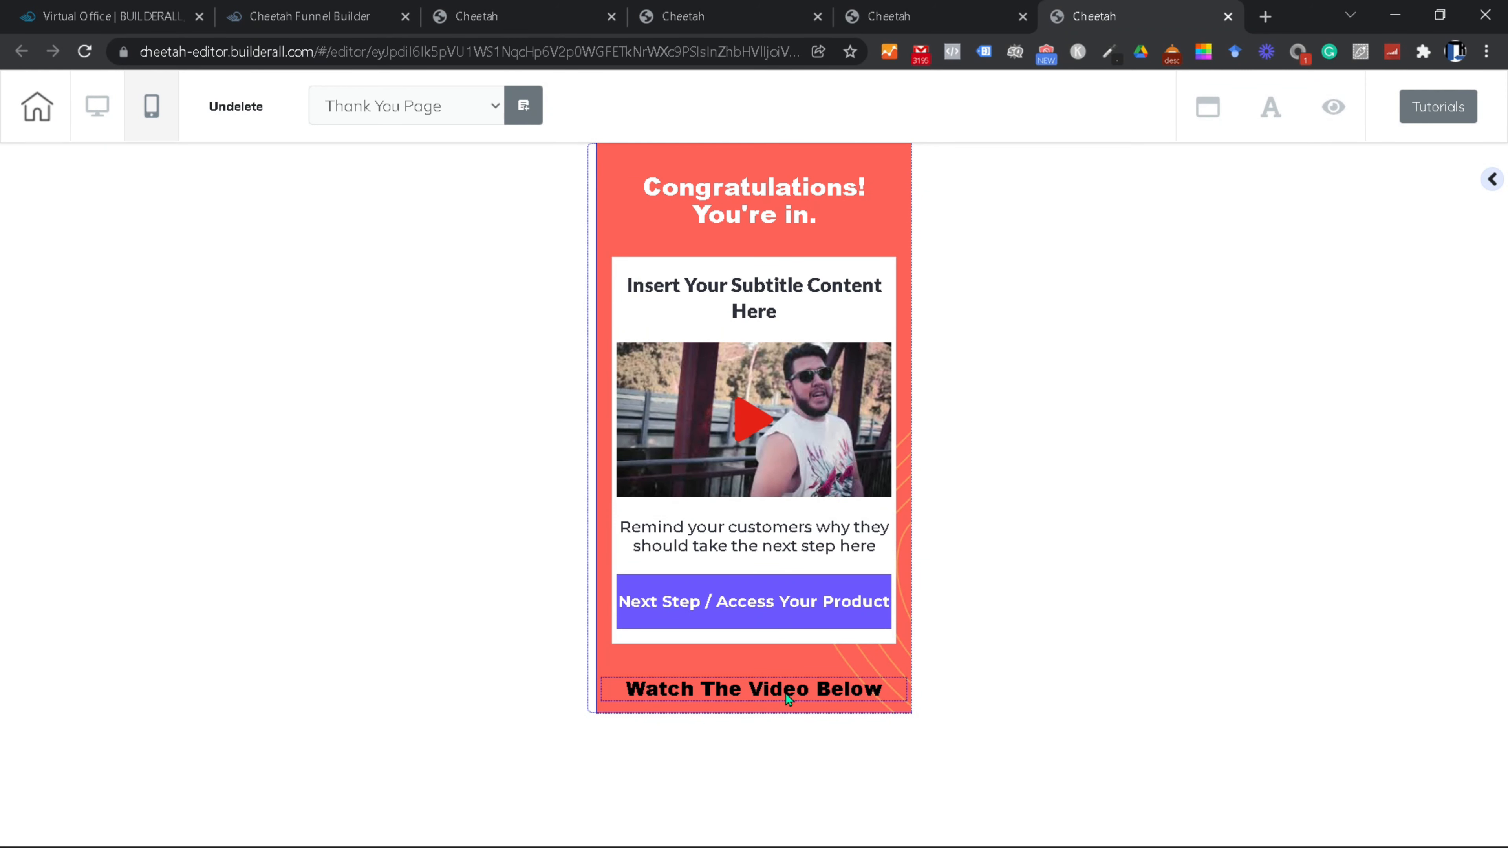
pyautogui.click(788, 698)
pyautogui.click(742, 662)
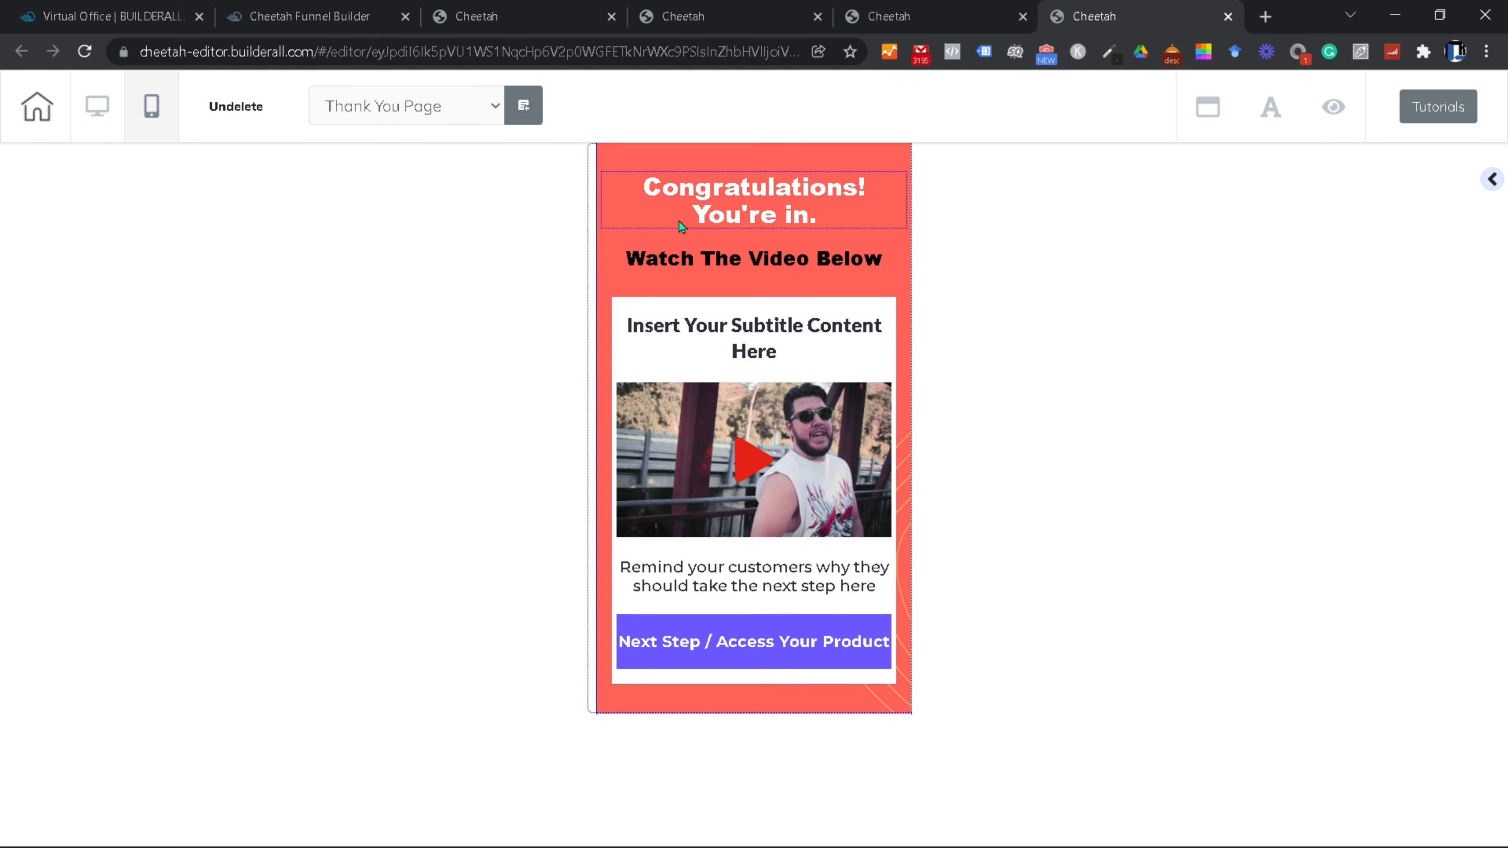
pyautogui.click(91, 111)
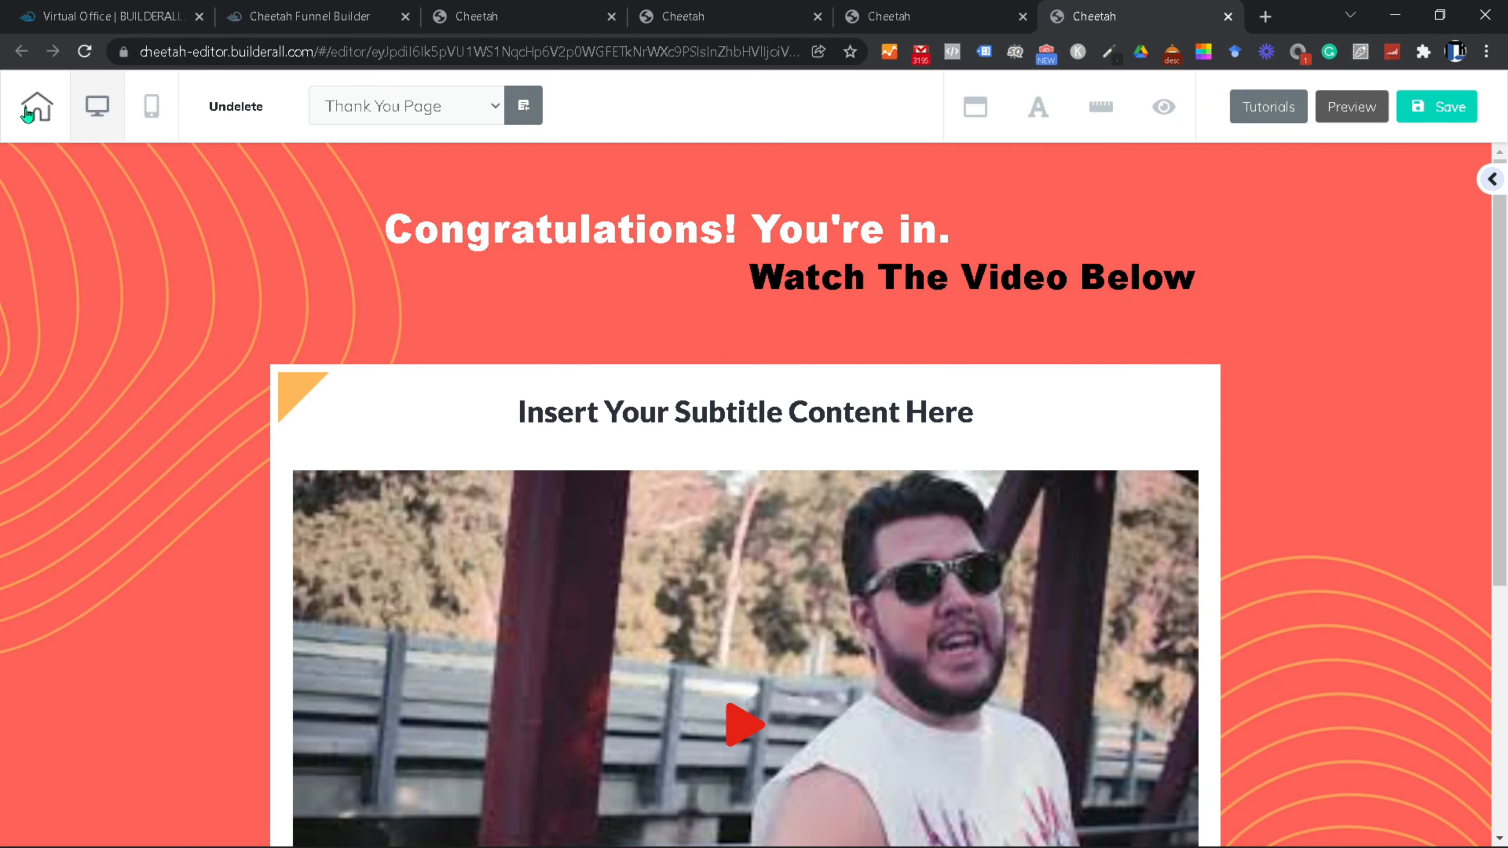
pyautogui.click(29, 112)
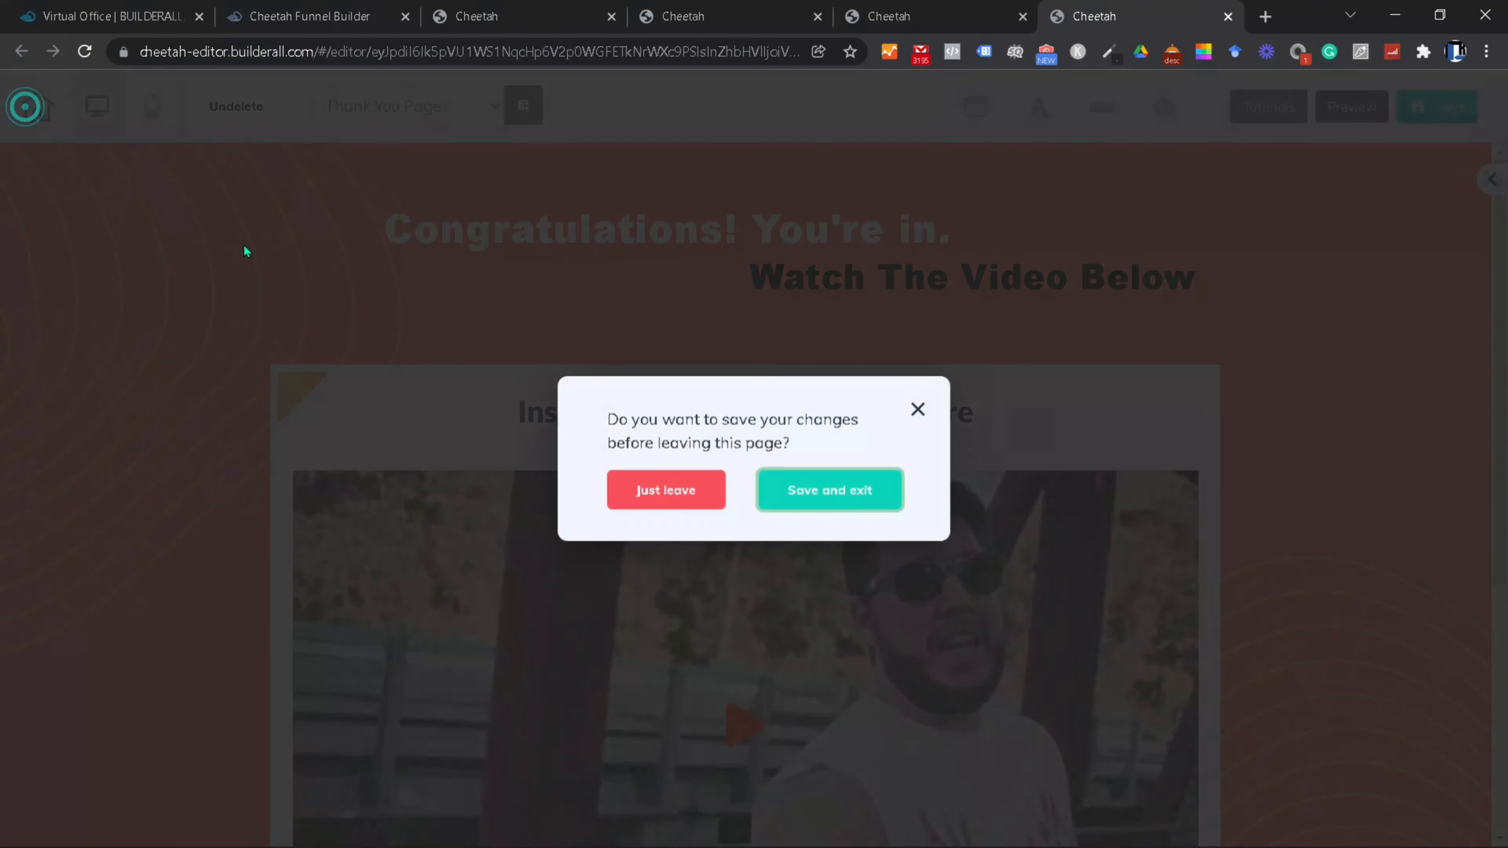
# Step: Save and exit to republish, review the live Thank You Page, then close its tab
pyautogui.click(840, 490)
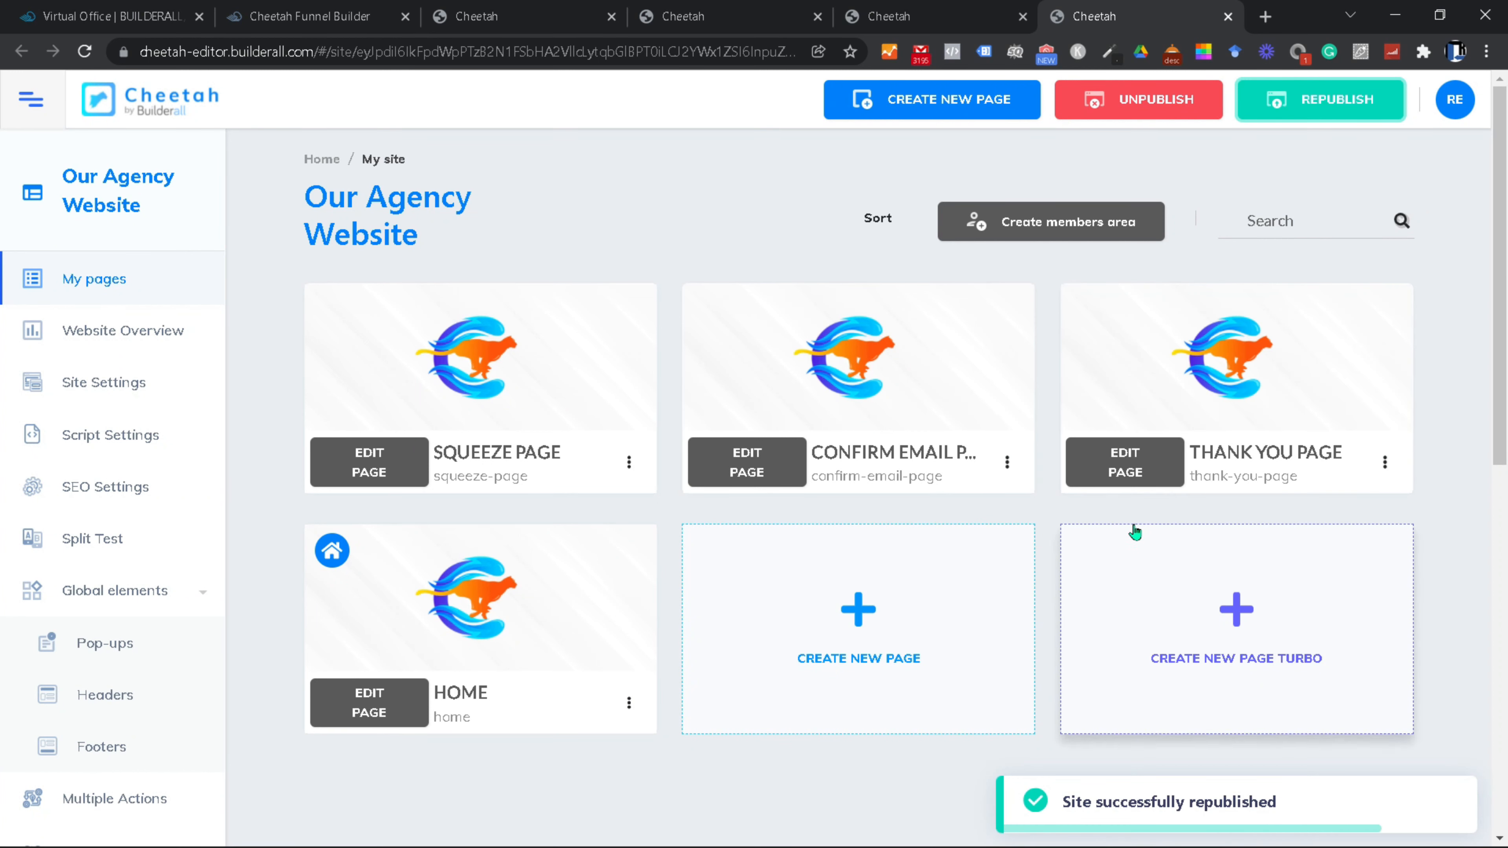
pyautogui.click(1385, 462)
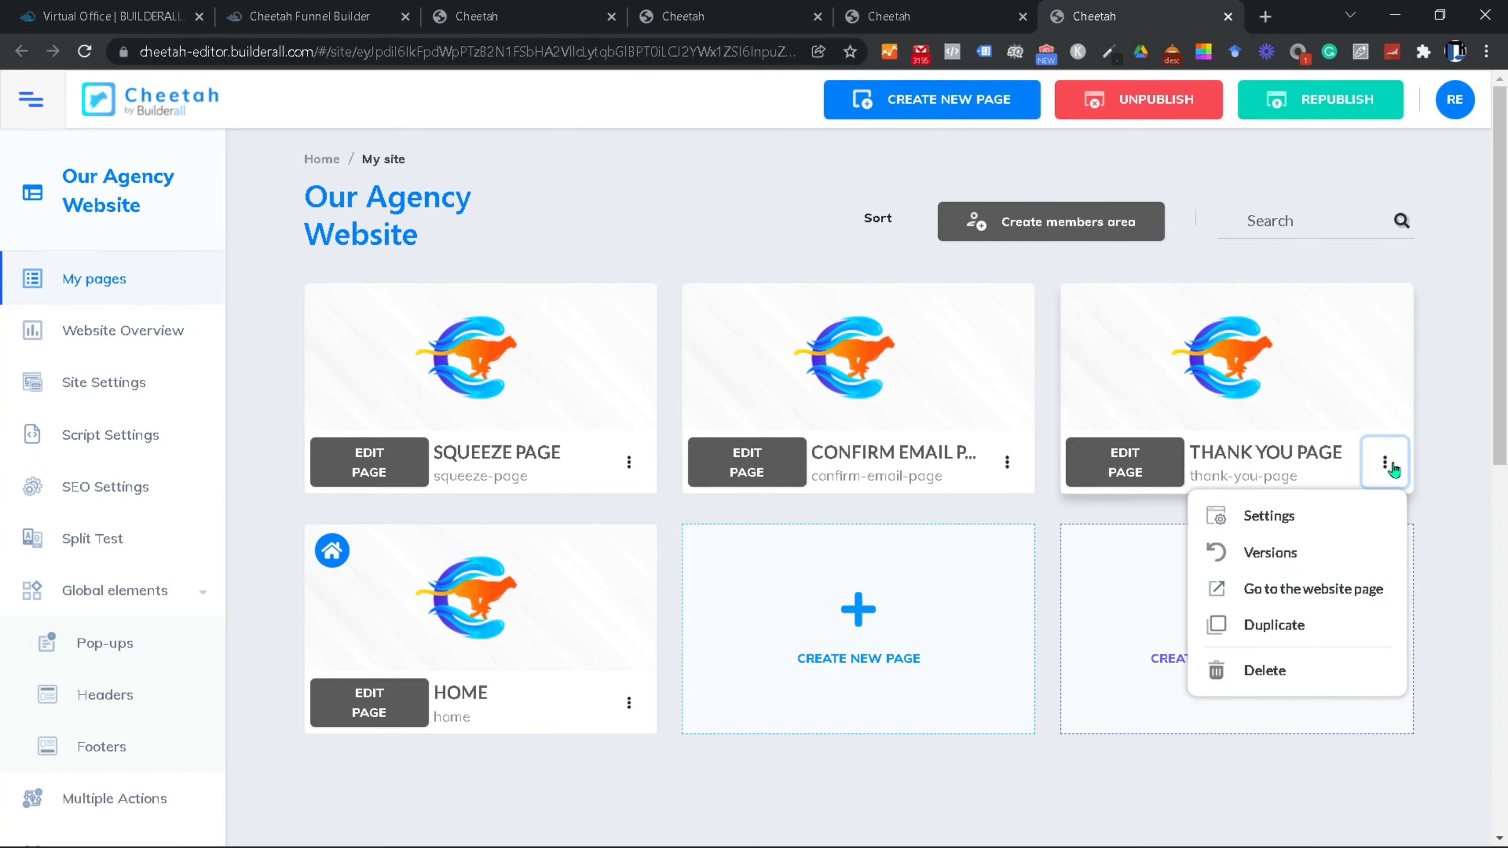
pyautogui.click(1326, 598)
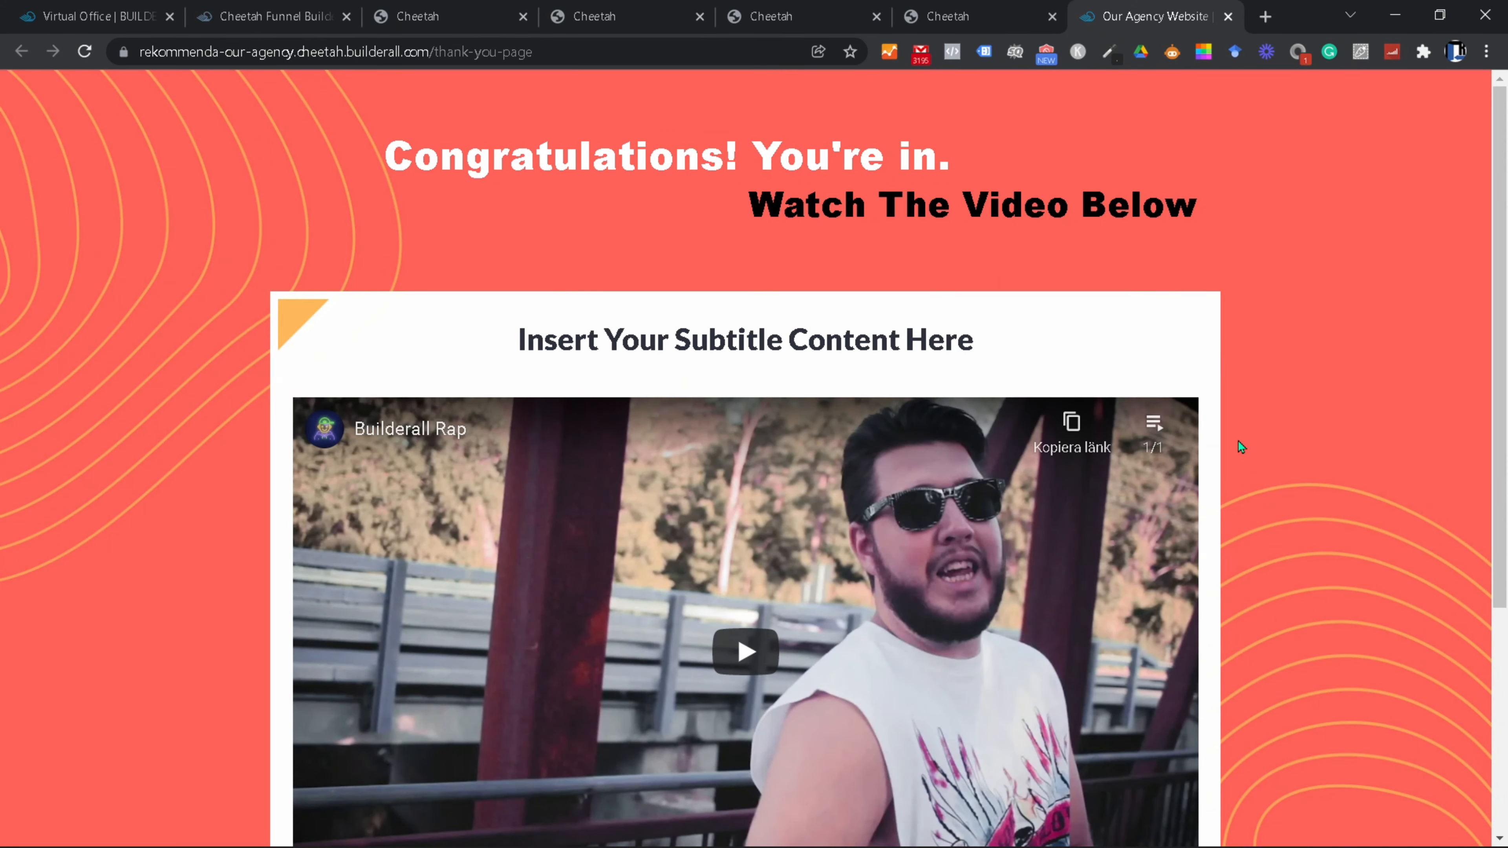
pyautogui.scroll(-4, 1238, 440)
pyautogui.scroll(4, 1245, 448)
pyautogui.click(1227, 16)
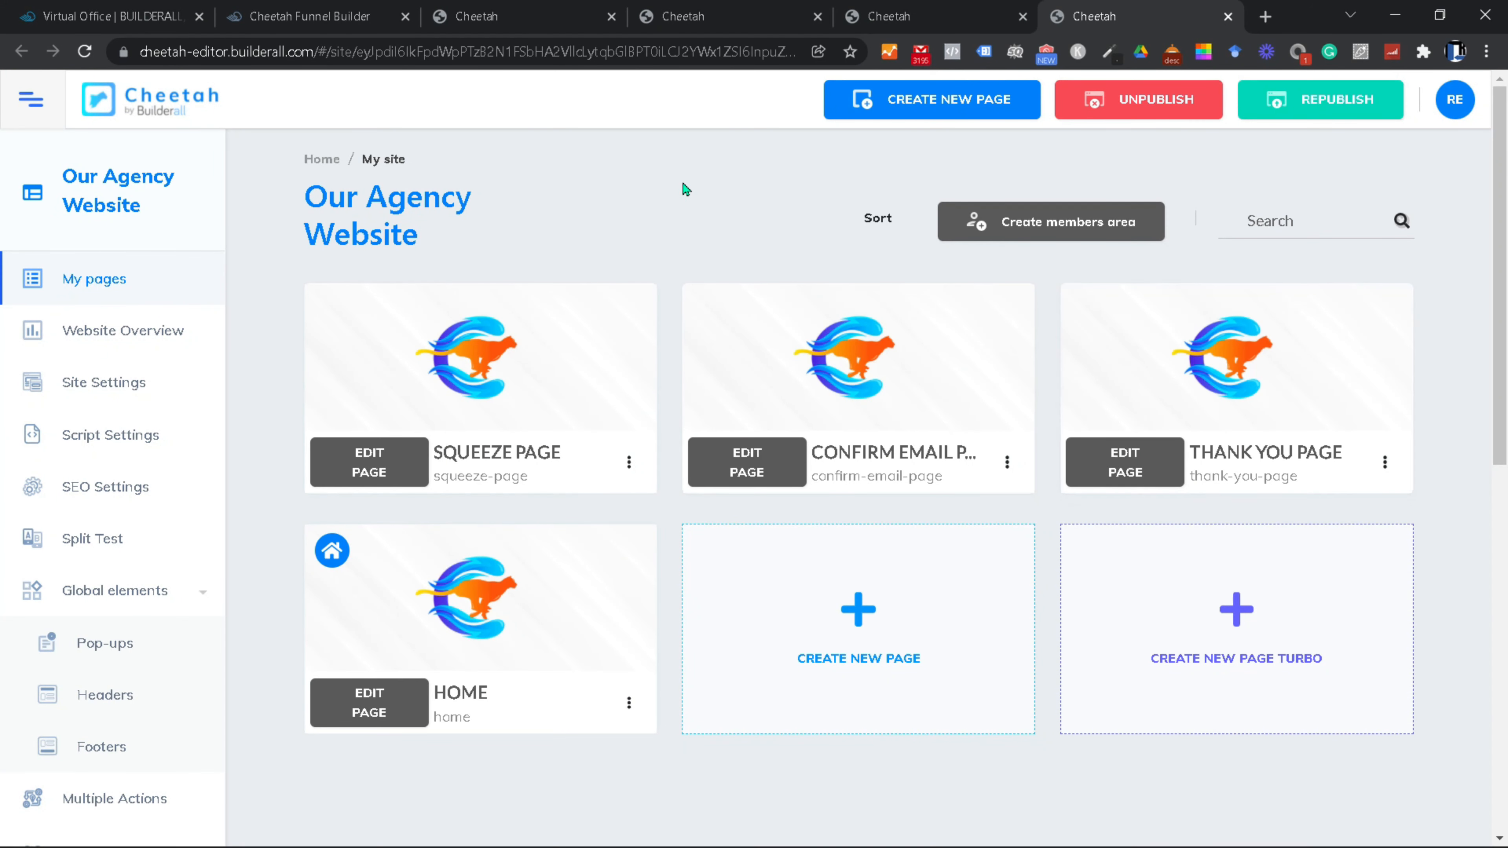